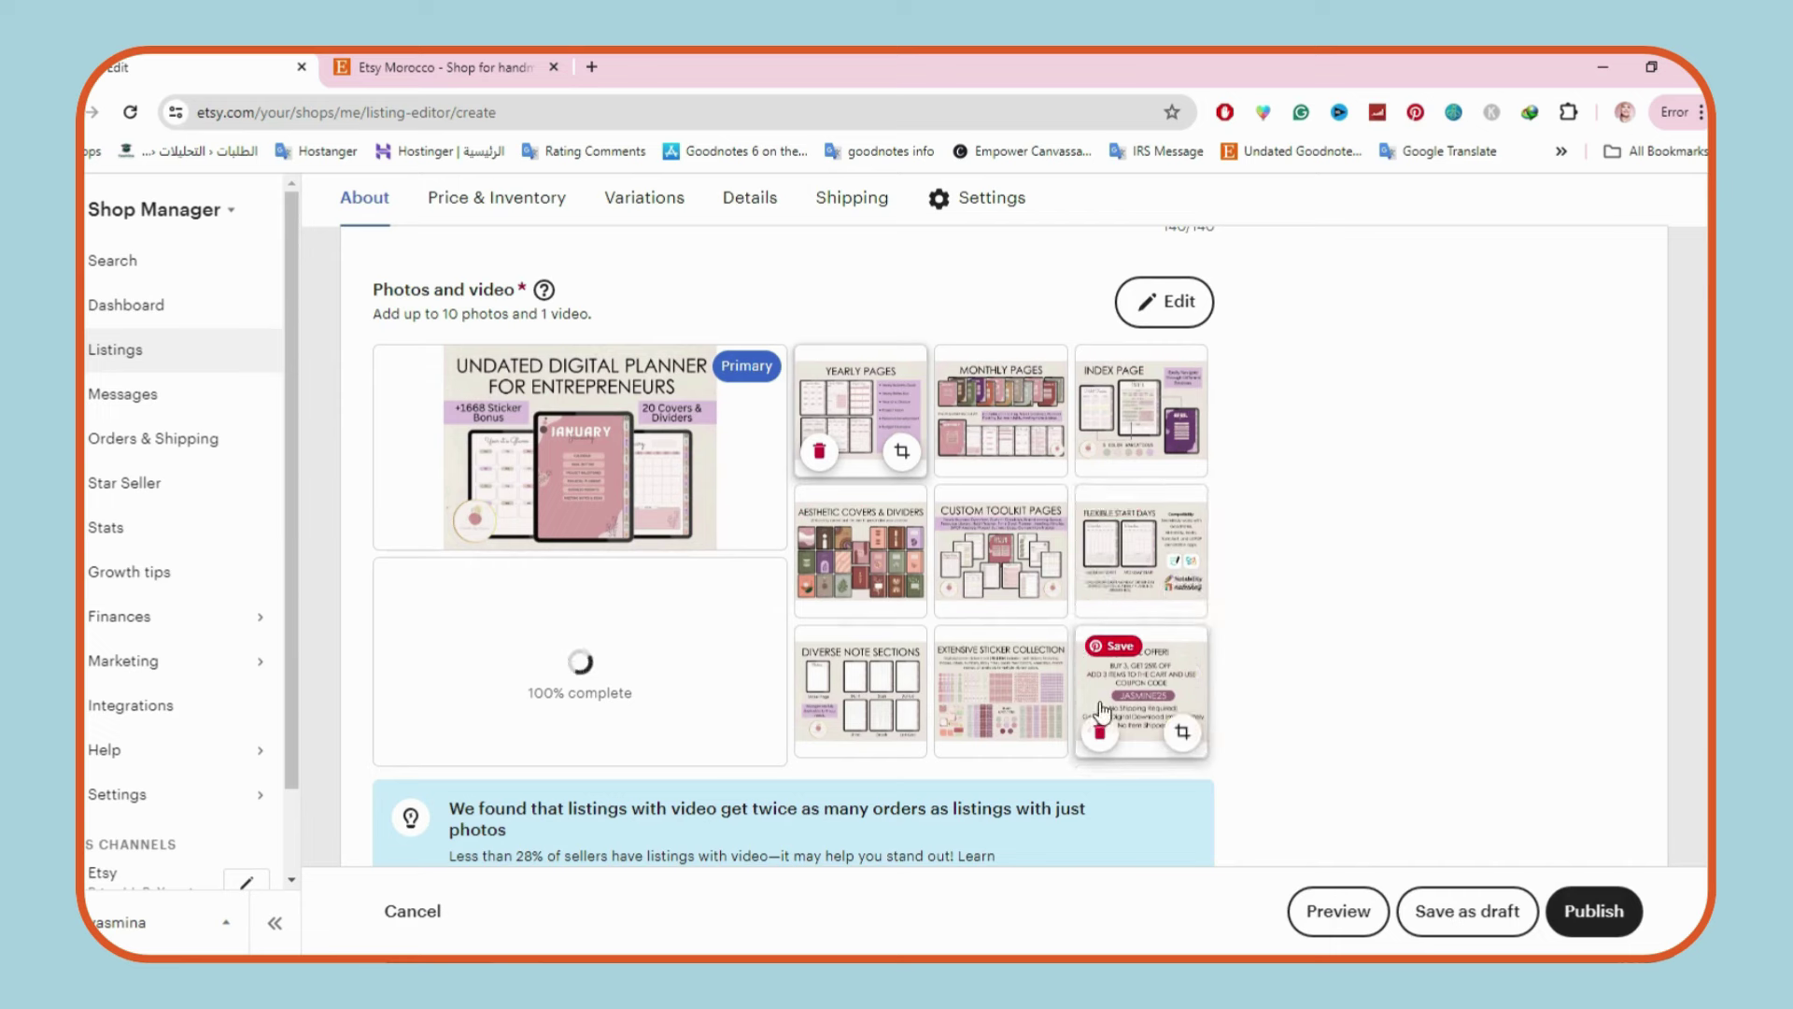
# Reorder the listing photos so Index Page comes second and Custom Toolkit Pages comes fourth, directly before Monthly Pages.
pyautogui.moveTo(1181, 453); pyautogui.dragTo(861, 411)
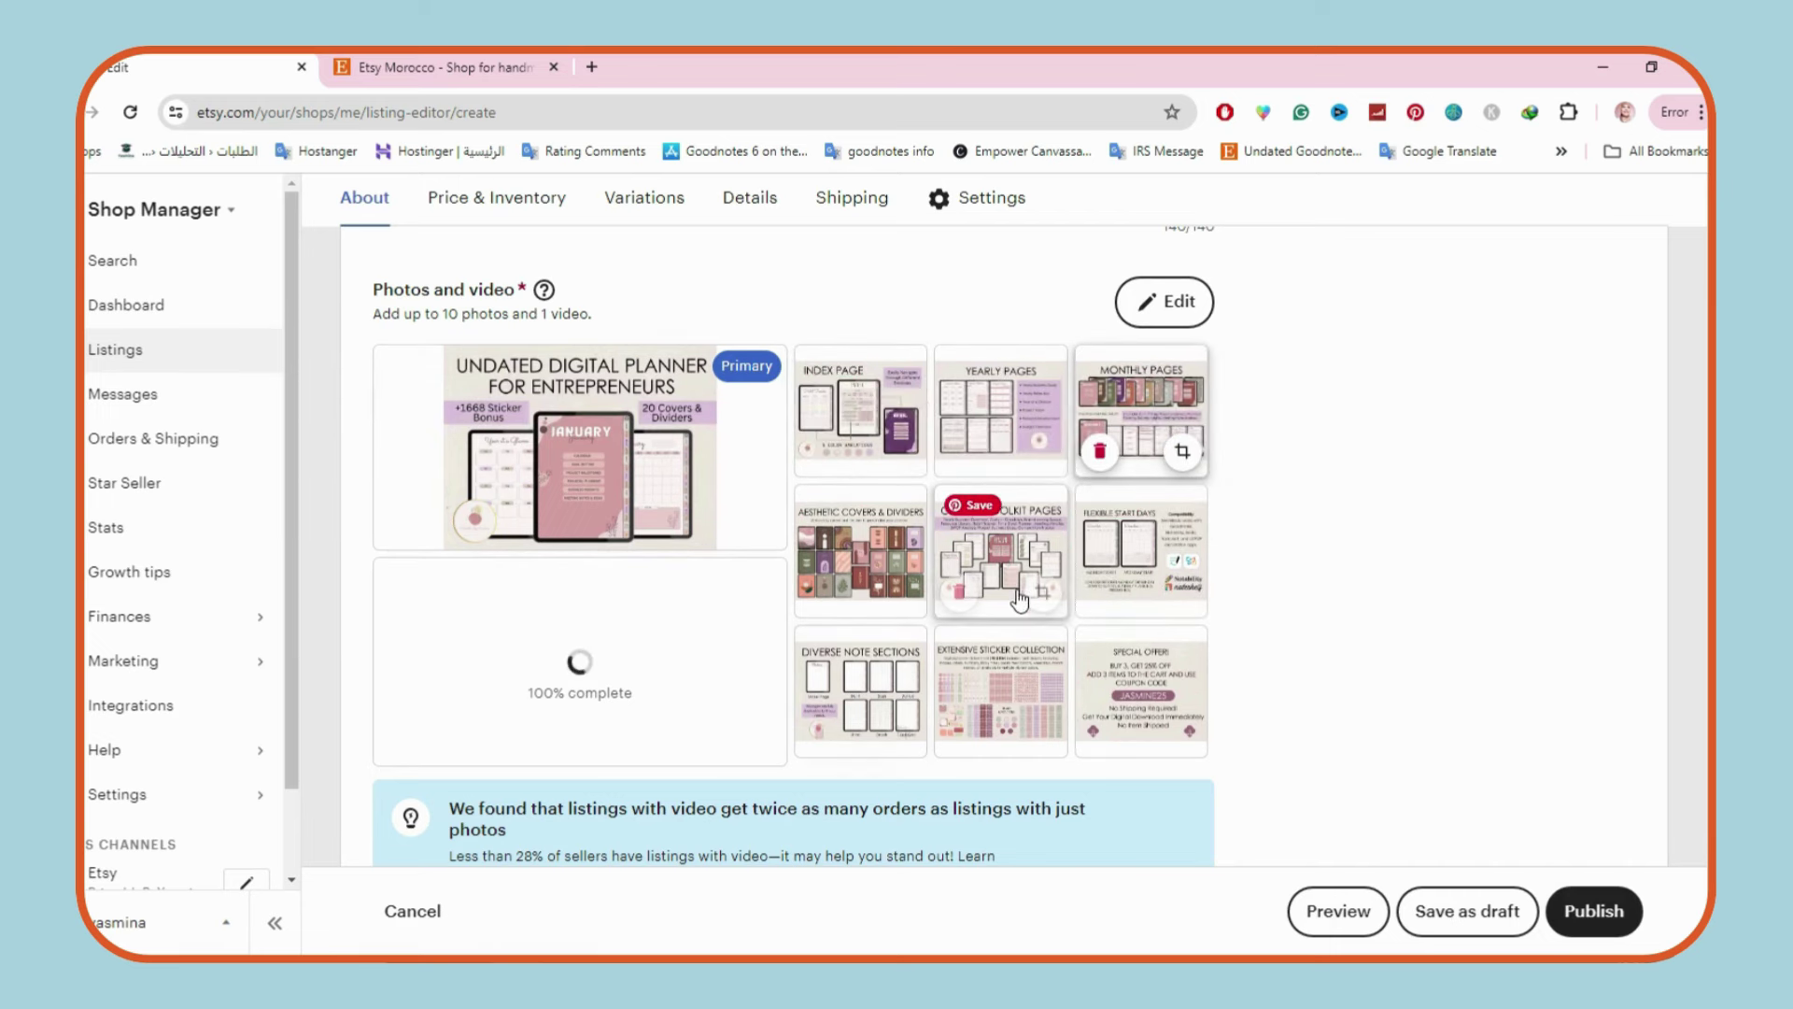
pyautogui.moveTo(1040, 517); pyautogui.dragTo(1113, 439)
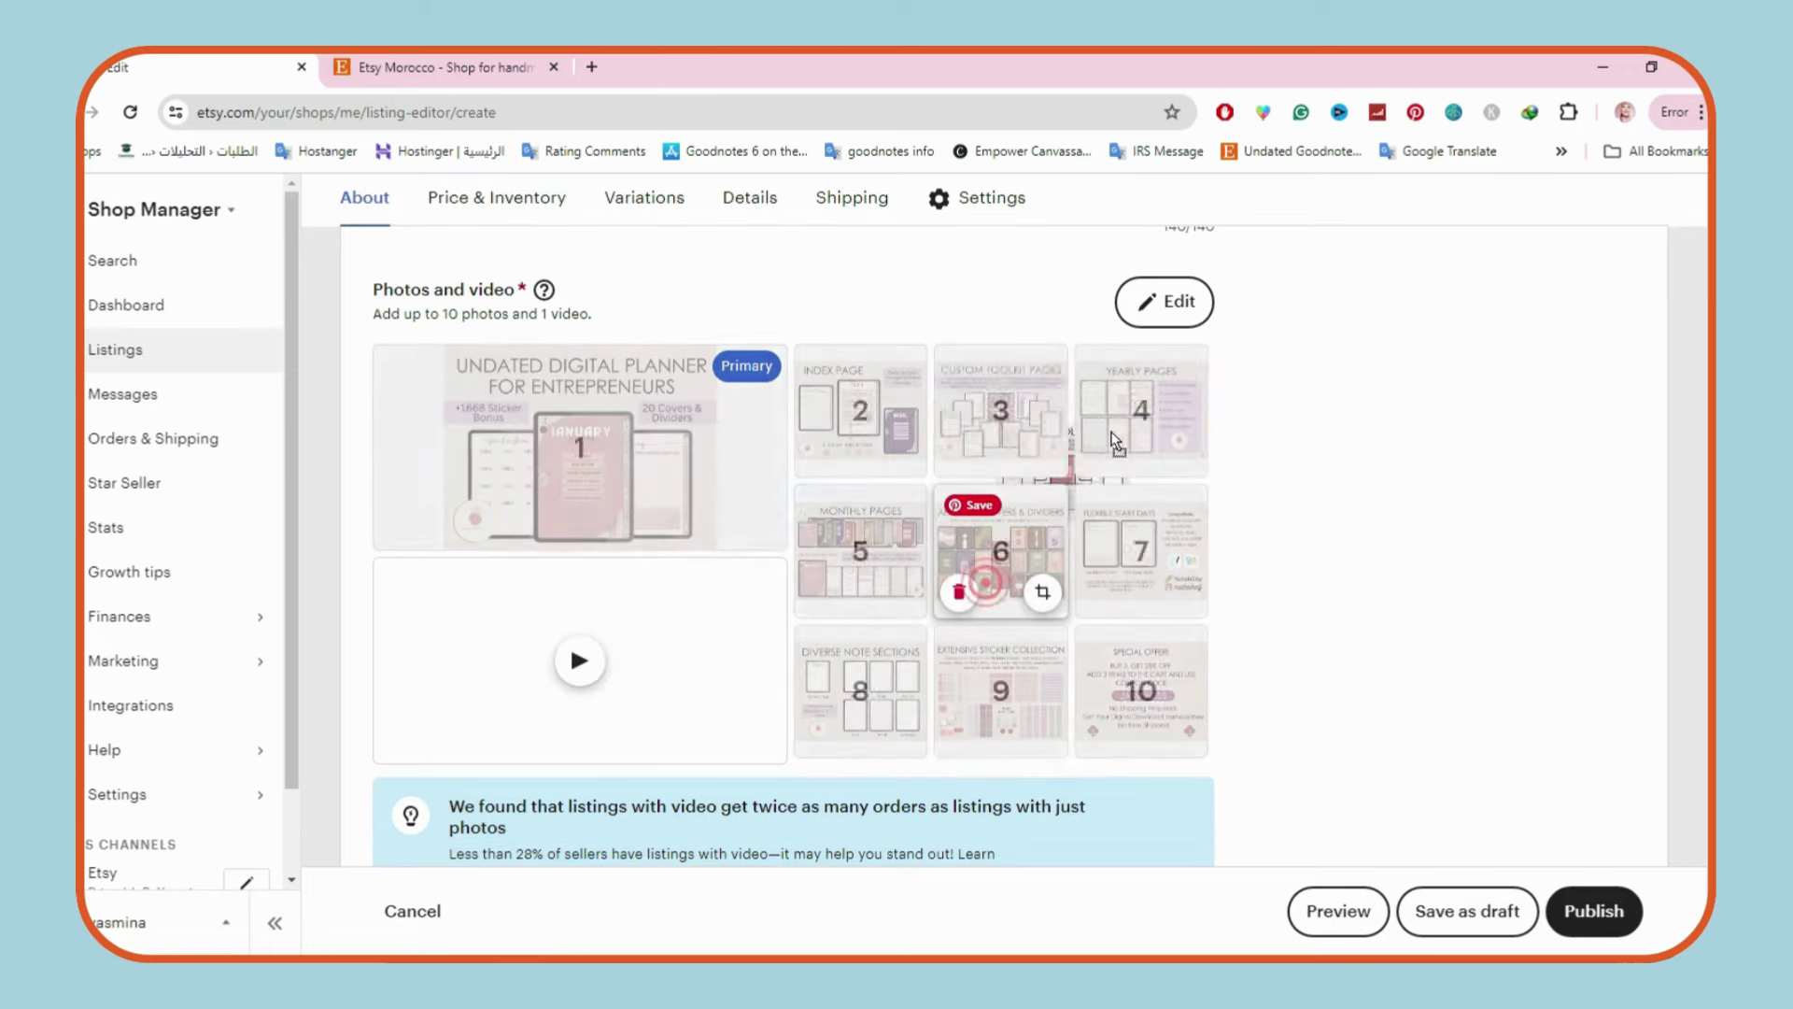
# Add alt text "Undated digital planner for entrepreneurs" to the primary photo and "Digital Planner for goodnotes" to the Index Page photo.
pyautogui.click(626, 456)
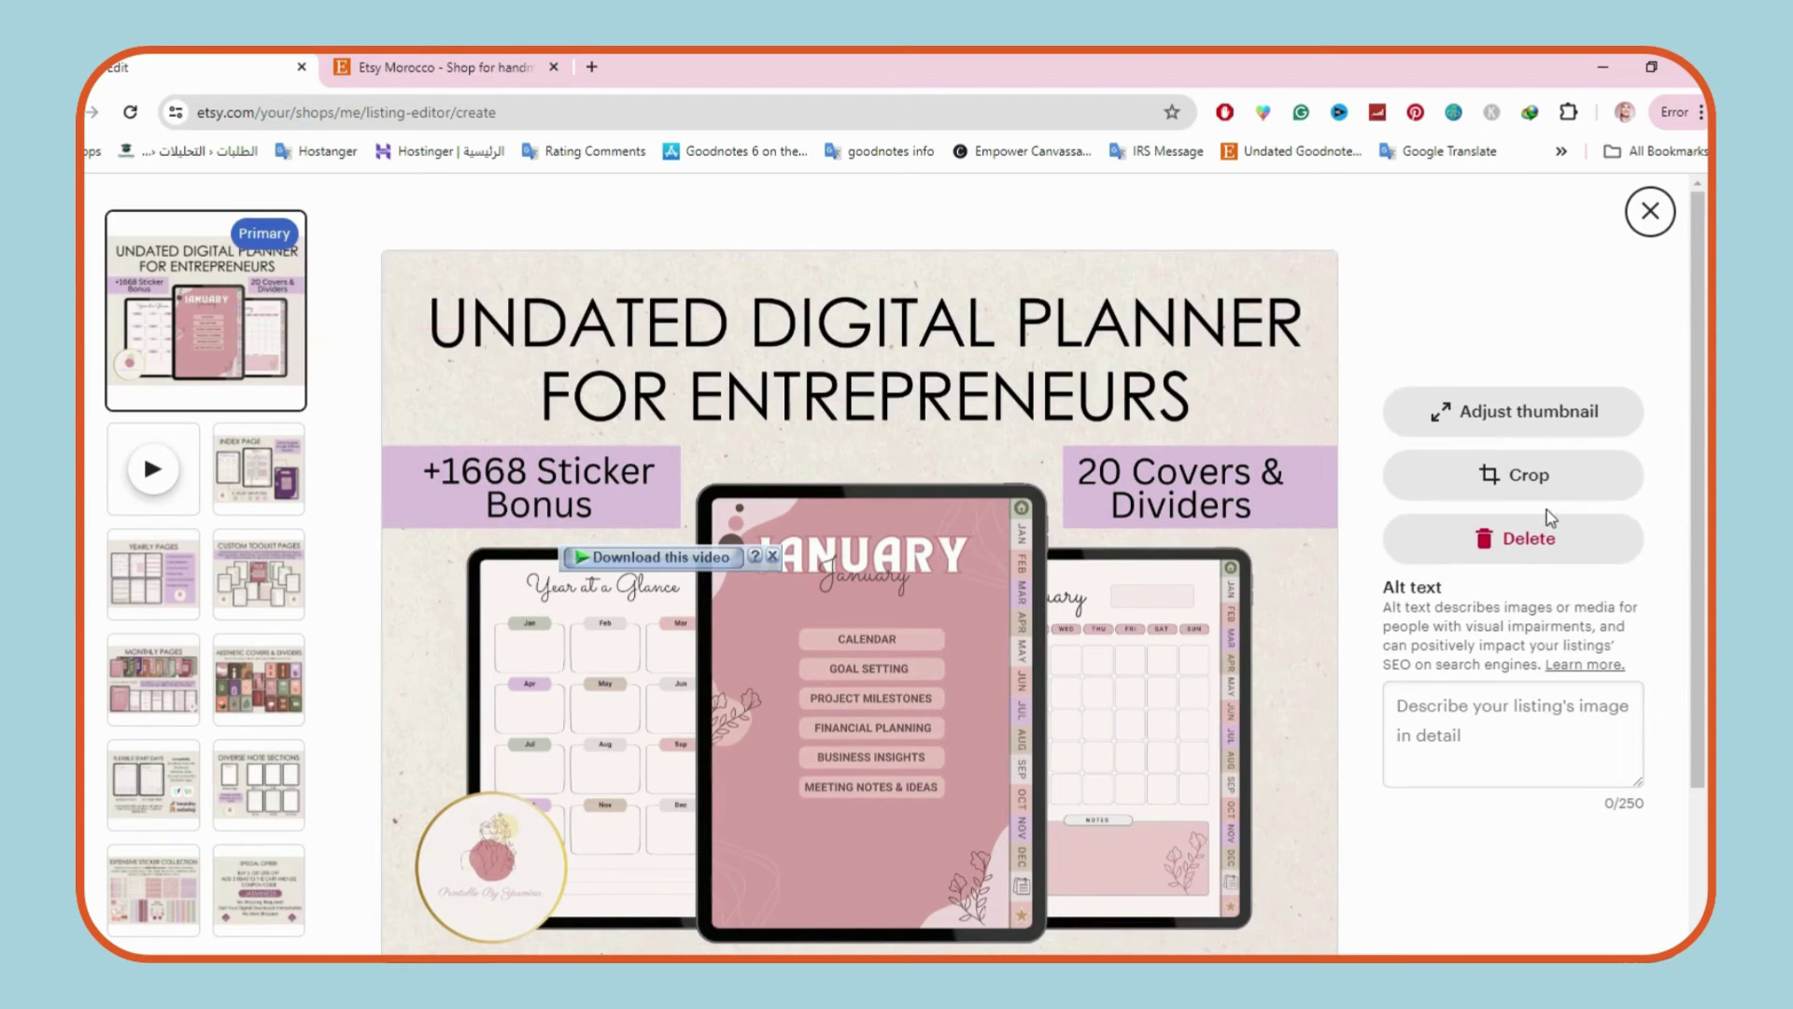
pyautogui.click(1451, 714)
pyautogui.write('U')
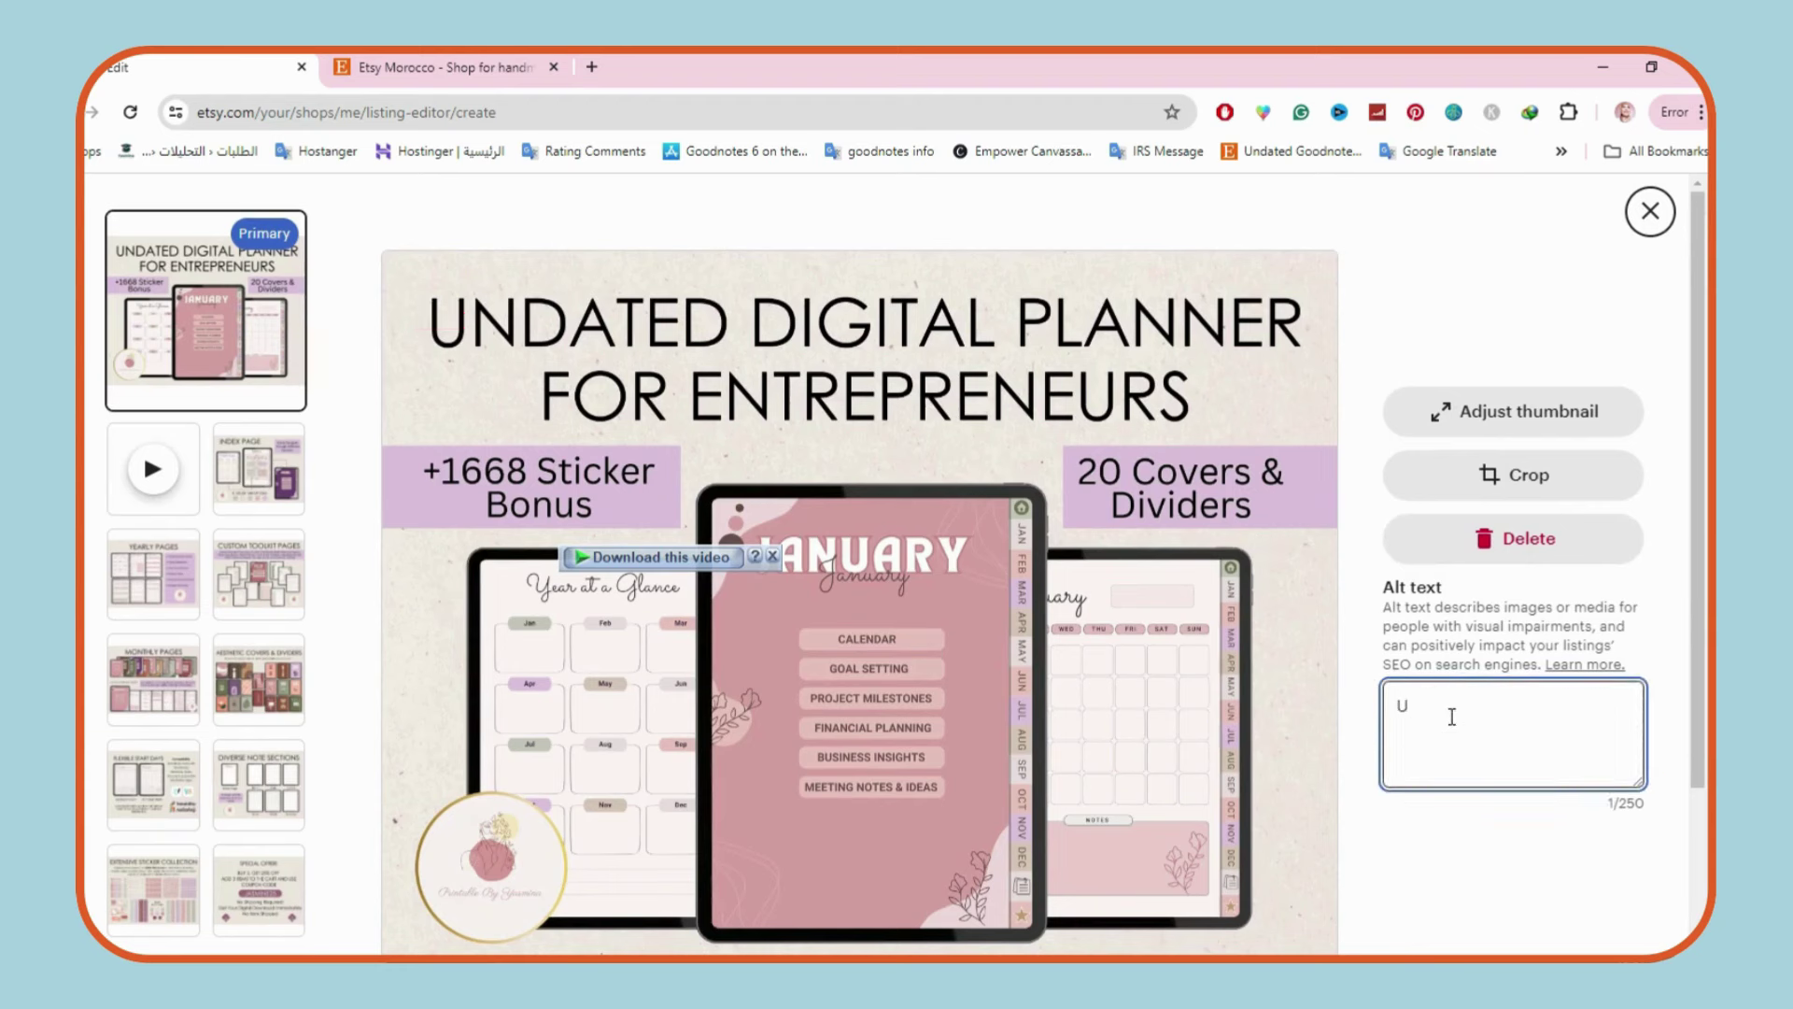
pyautogui.write('ndated digital planner for entrepreneurs')
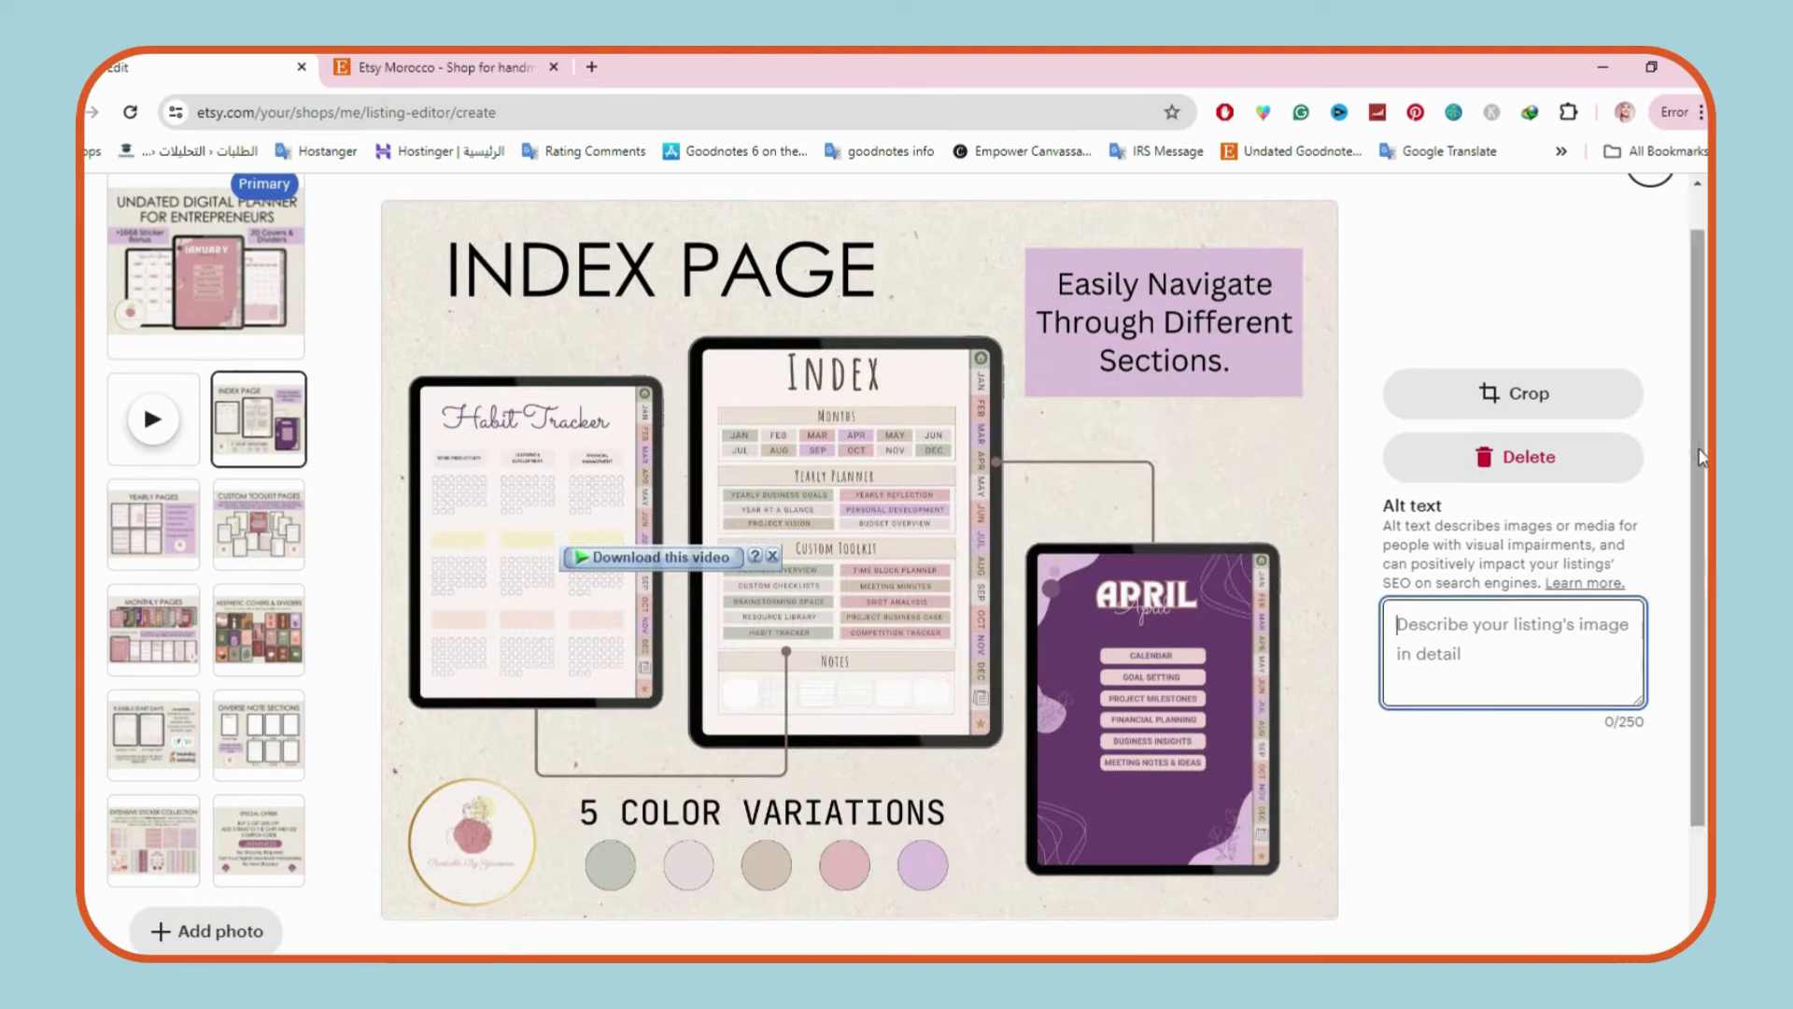
pyautogui.write('Digital Planner for goodnotes u')
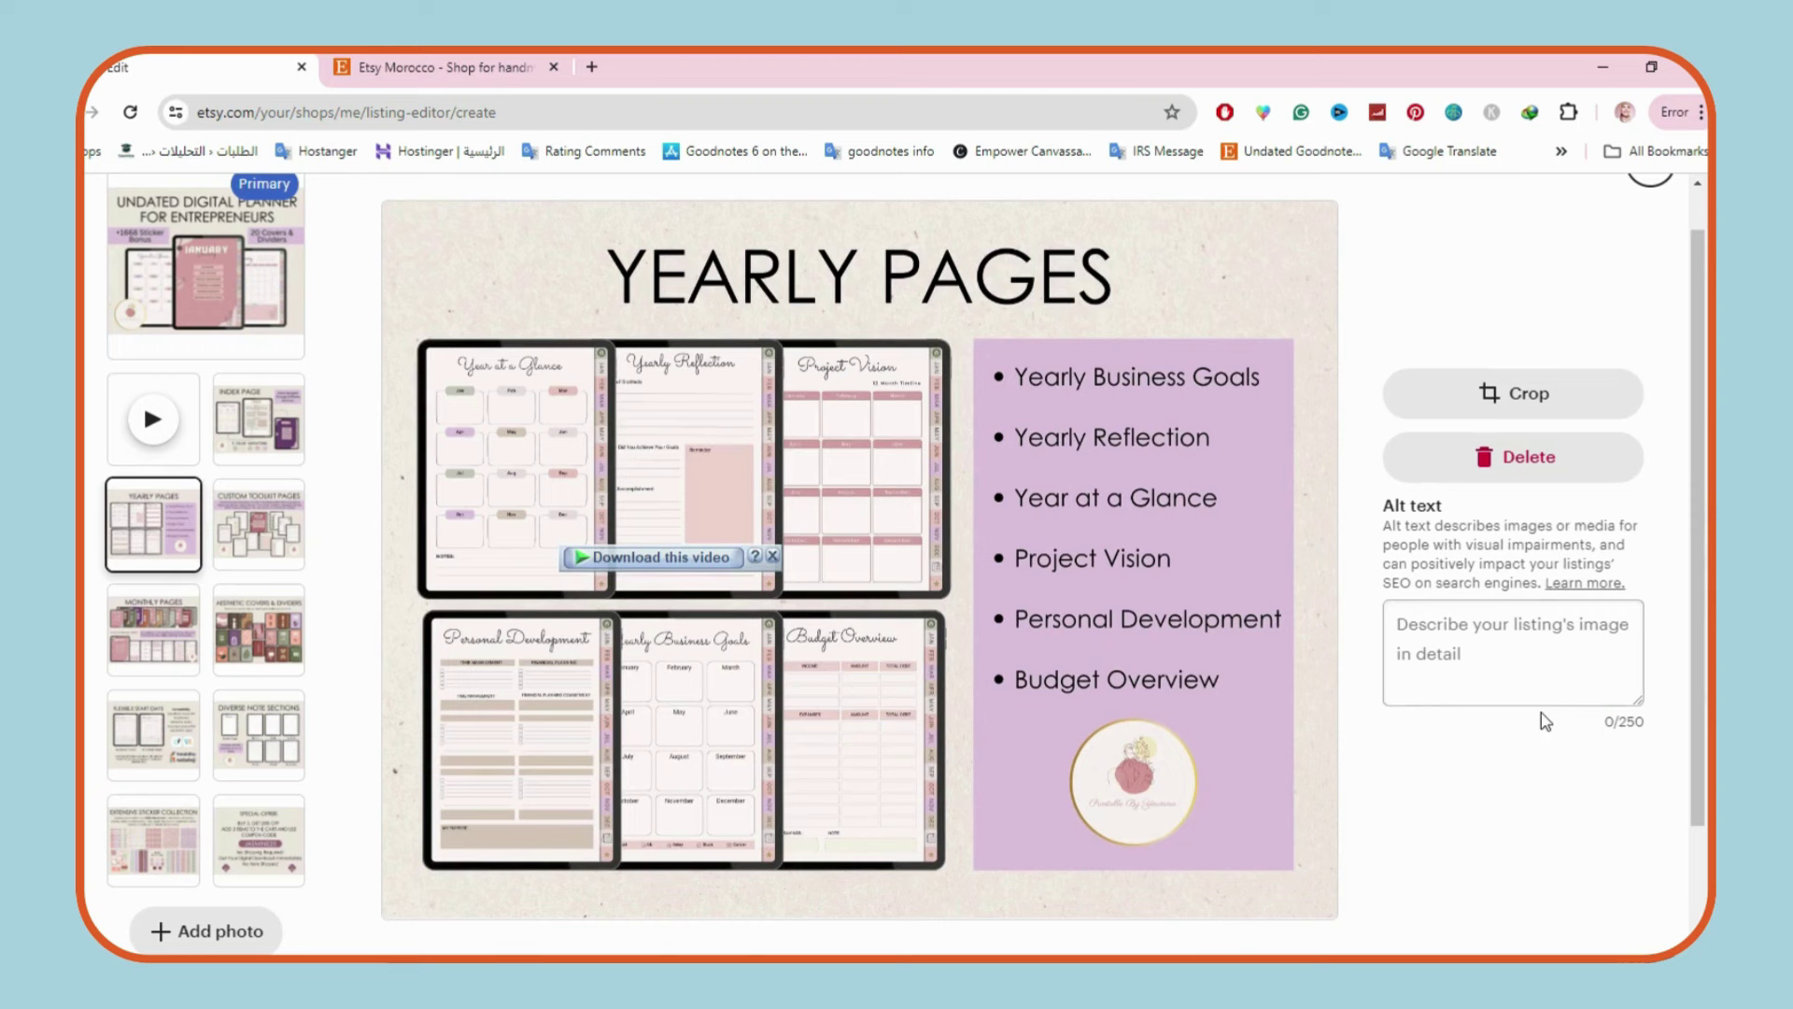
# Give the Yearly Pages photo the alt text "digital planner yearlybusiness goals, year at a glance, project vision, personal development, budget overview".
pyautogui.click(1494, 639)
pyautogui.write('digital pl')
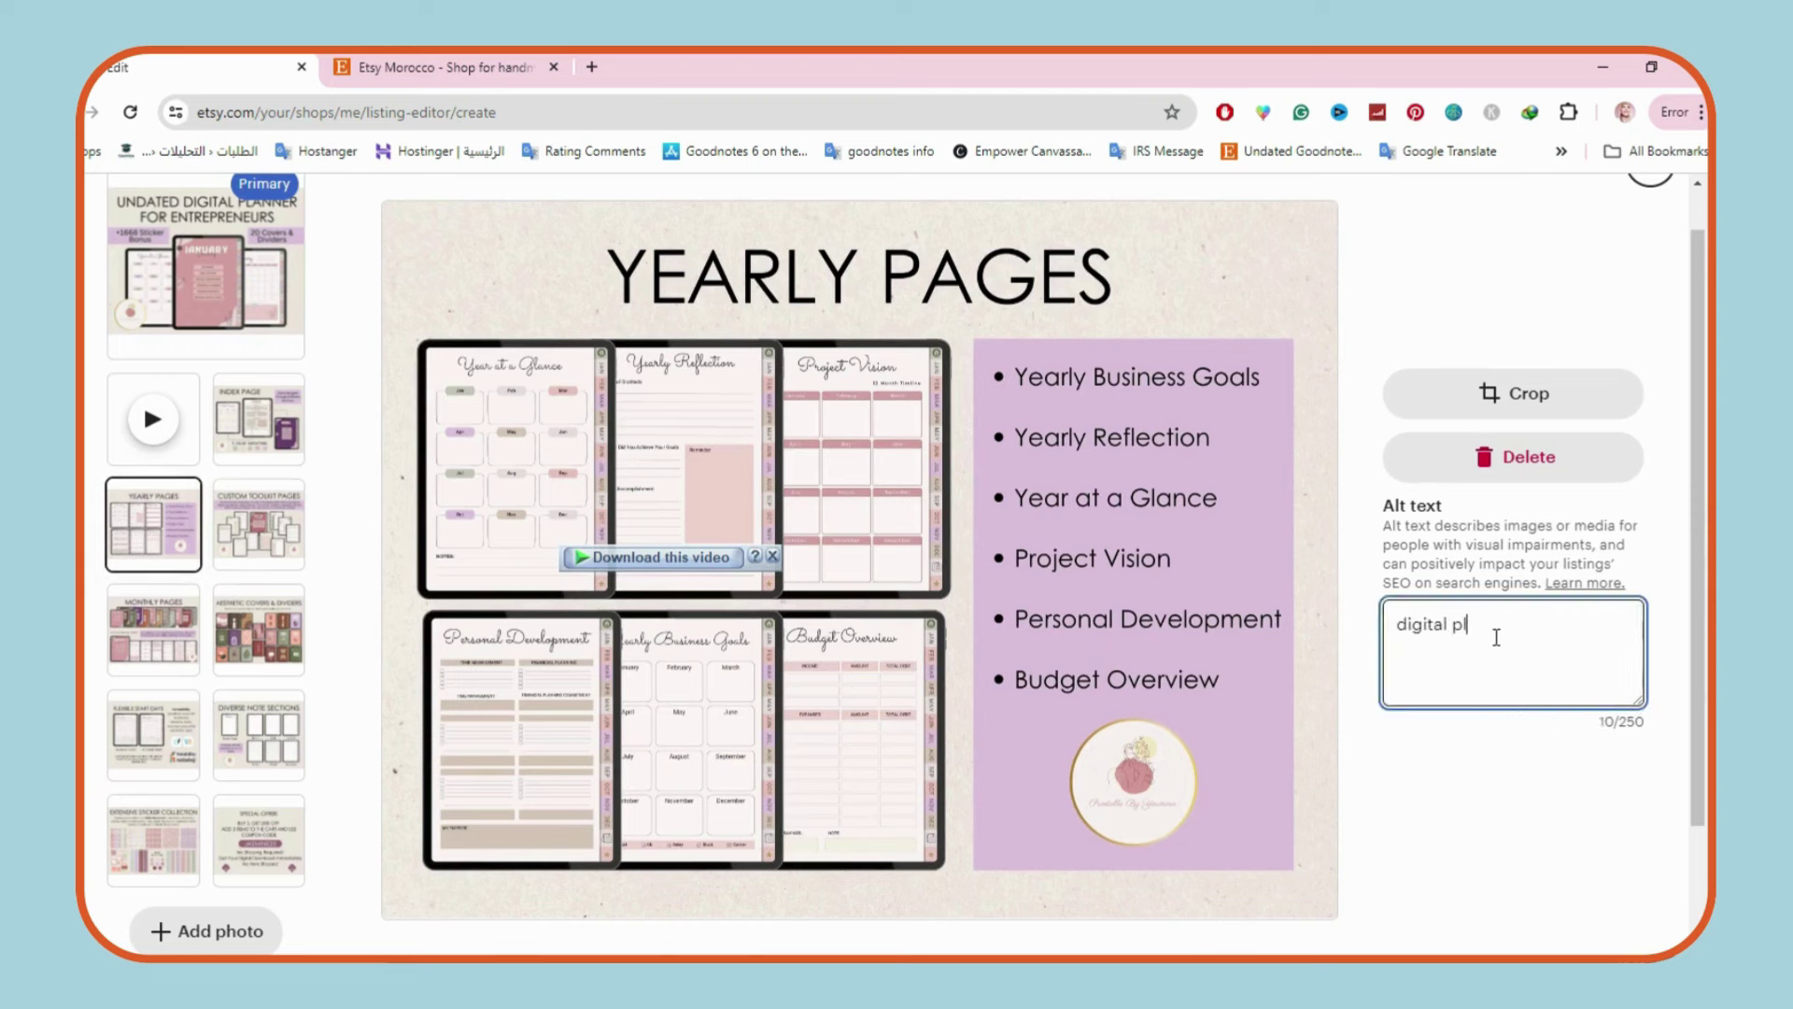
pyautogui.write('anner yearlybusiness goals, year at a glance, project v')
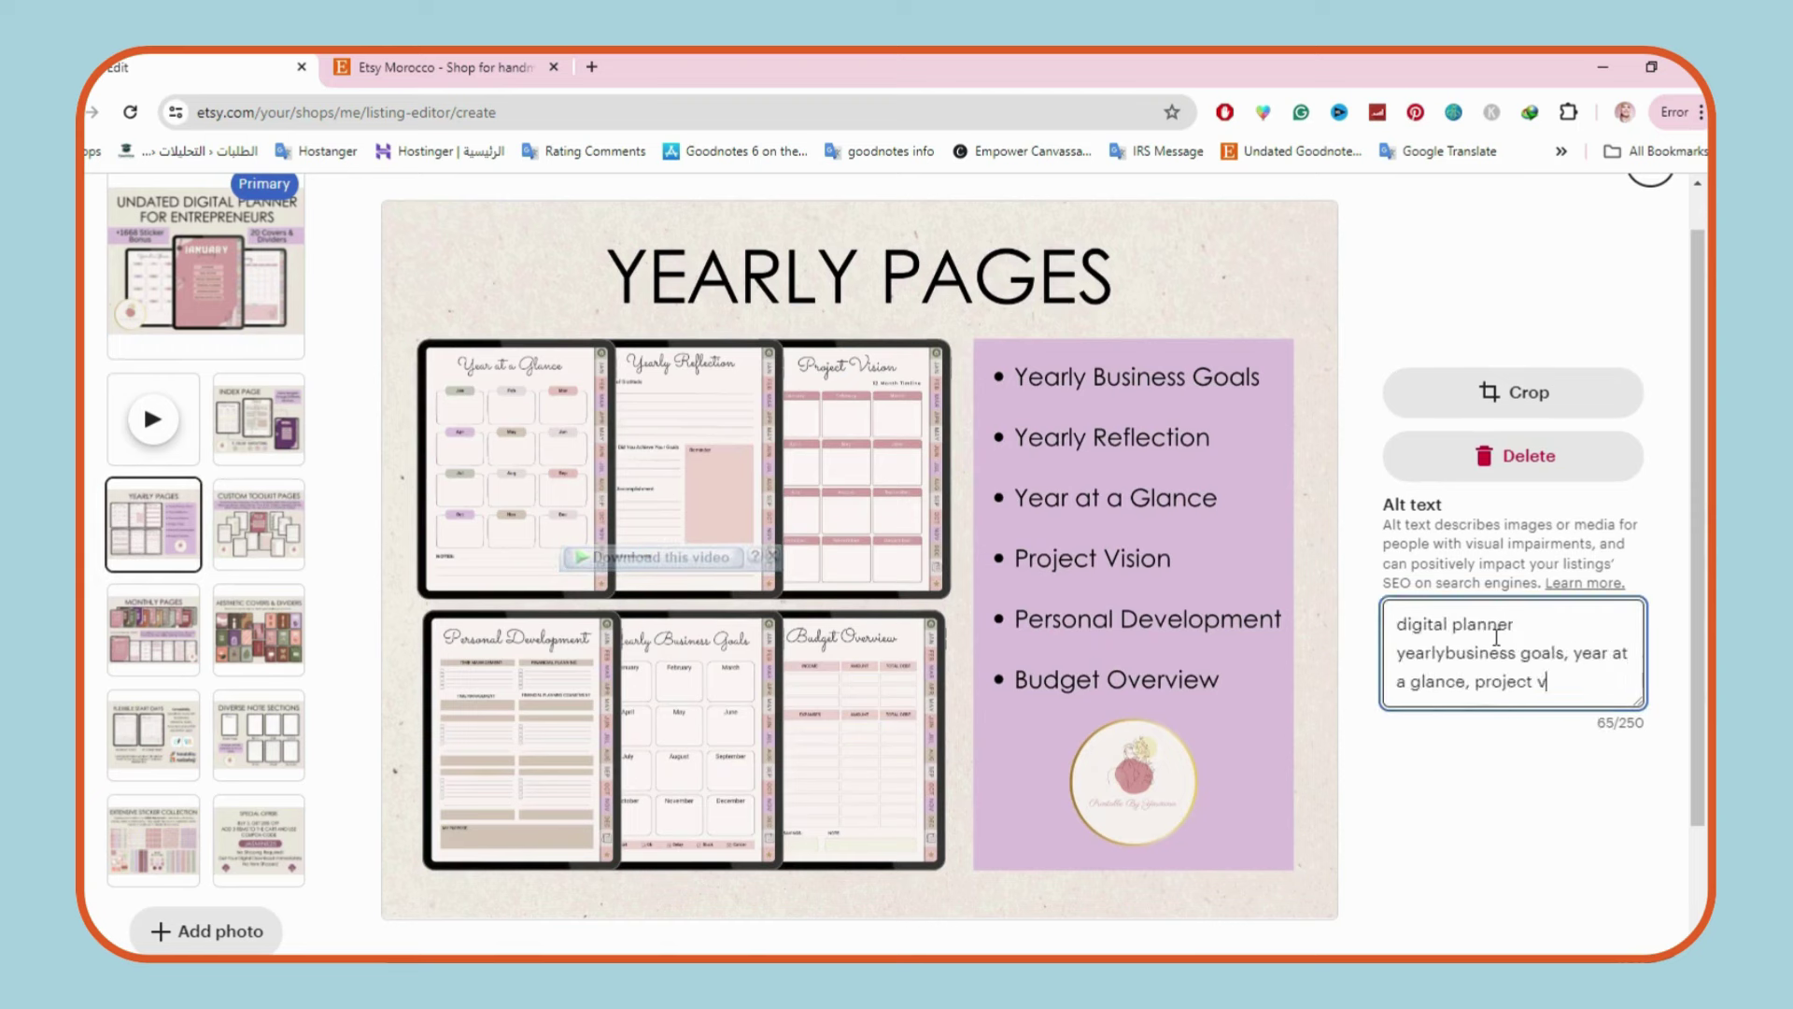
pyautogui.hotkey('ctrl', 'a')
pyautogui.press('BackSpace')
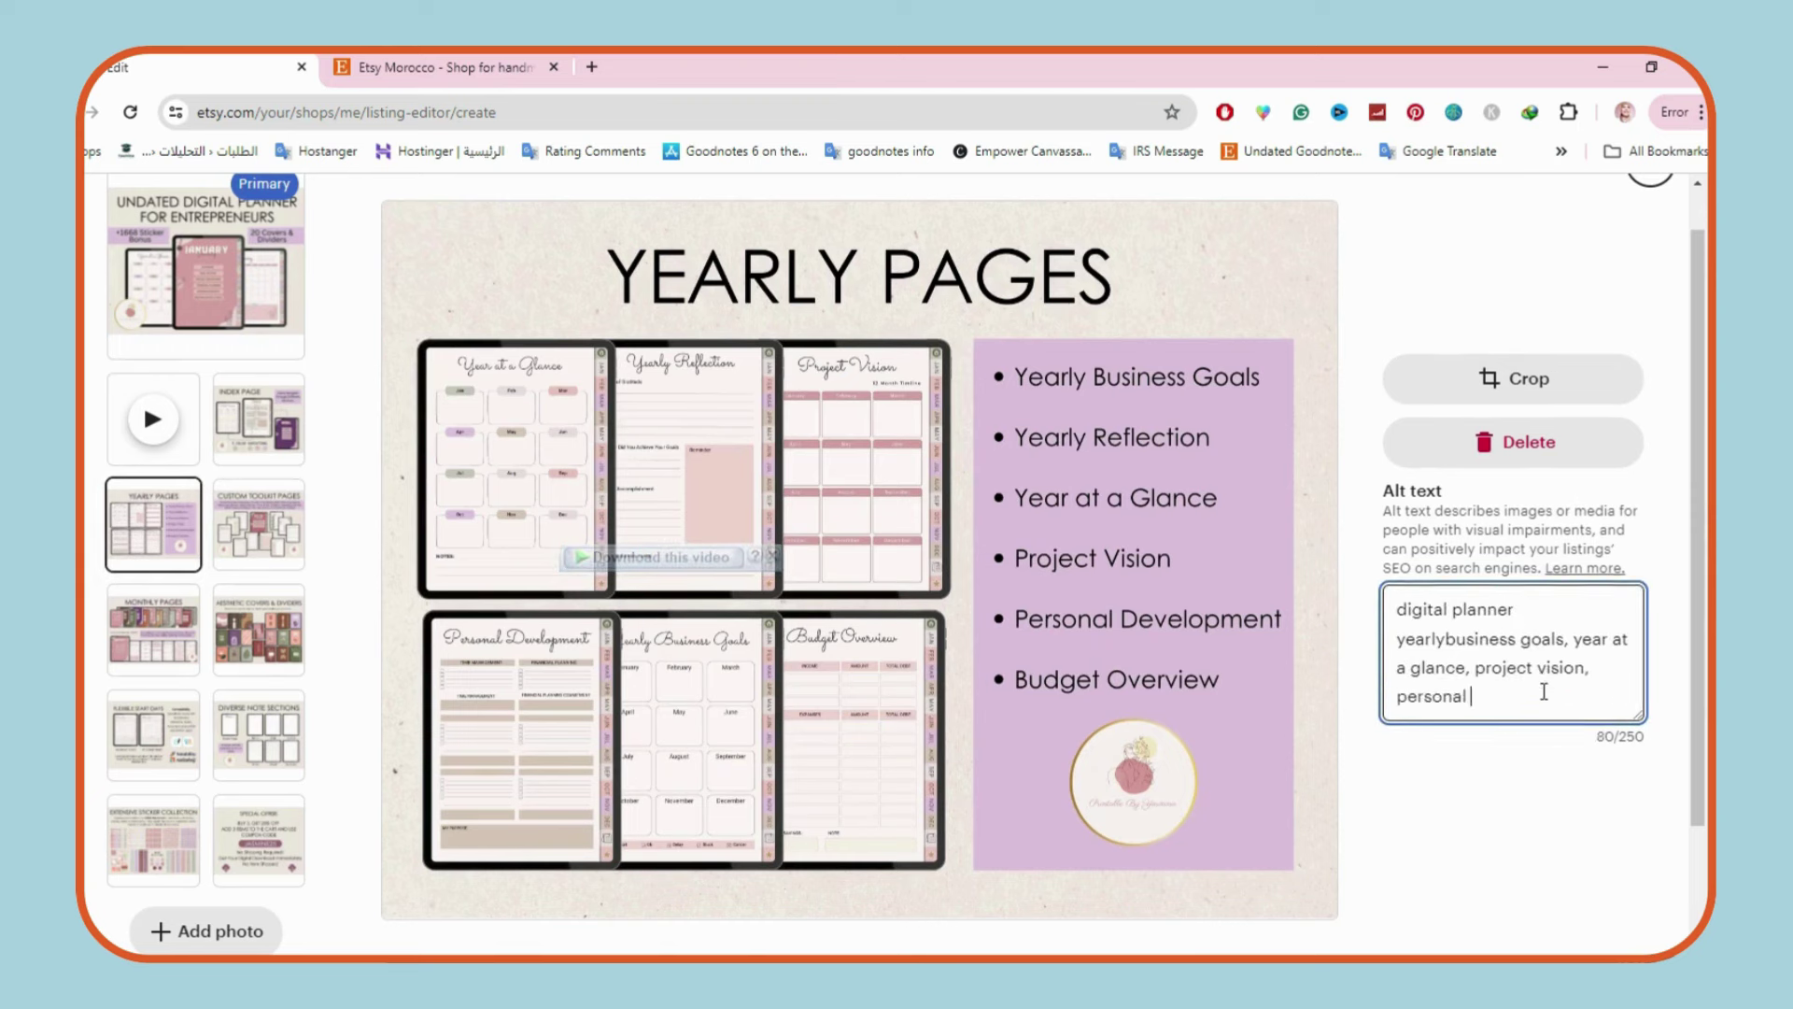
pyautogui.write('development, budget overview')
# Set the Custom Toolkit Pages photo's alt text to "custom toolkit pages, yearly business overview, custom checklists, brainstorming space, habit tracker, nd more".
pyautogui.click(1455, 641)
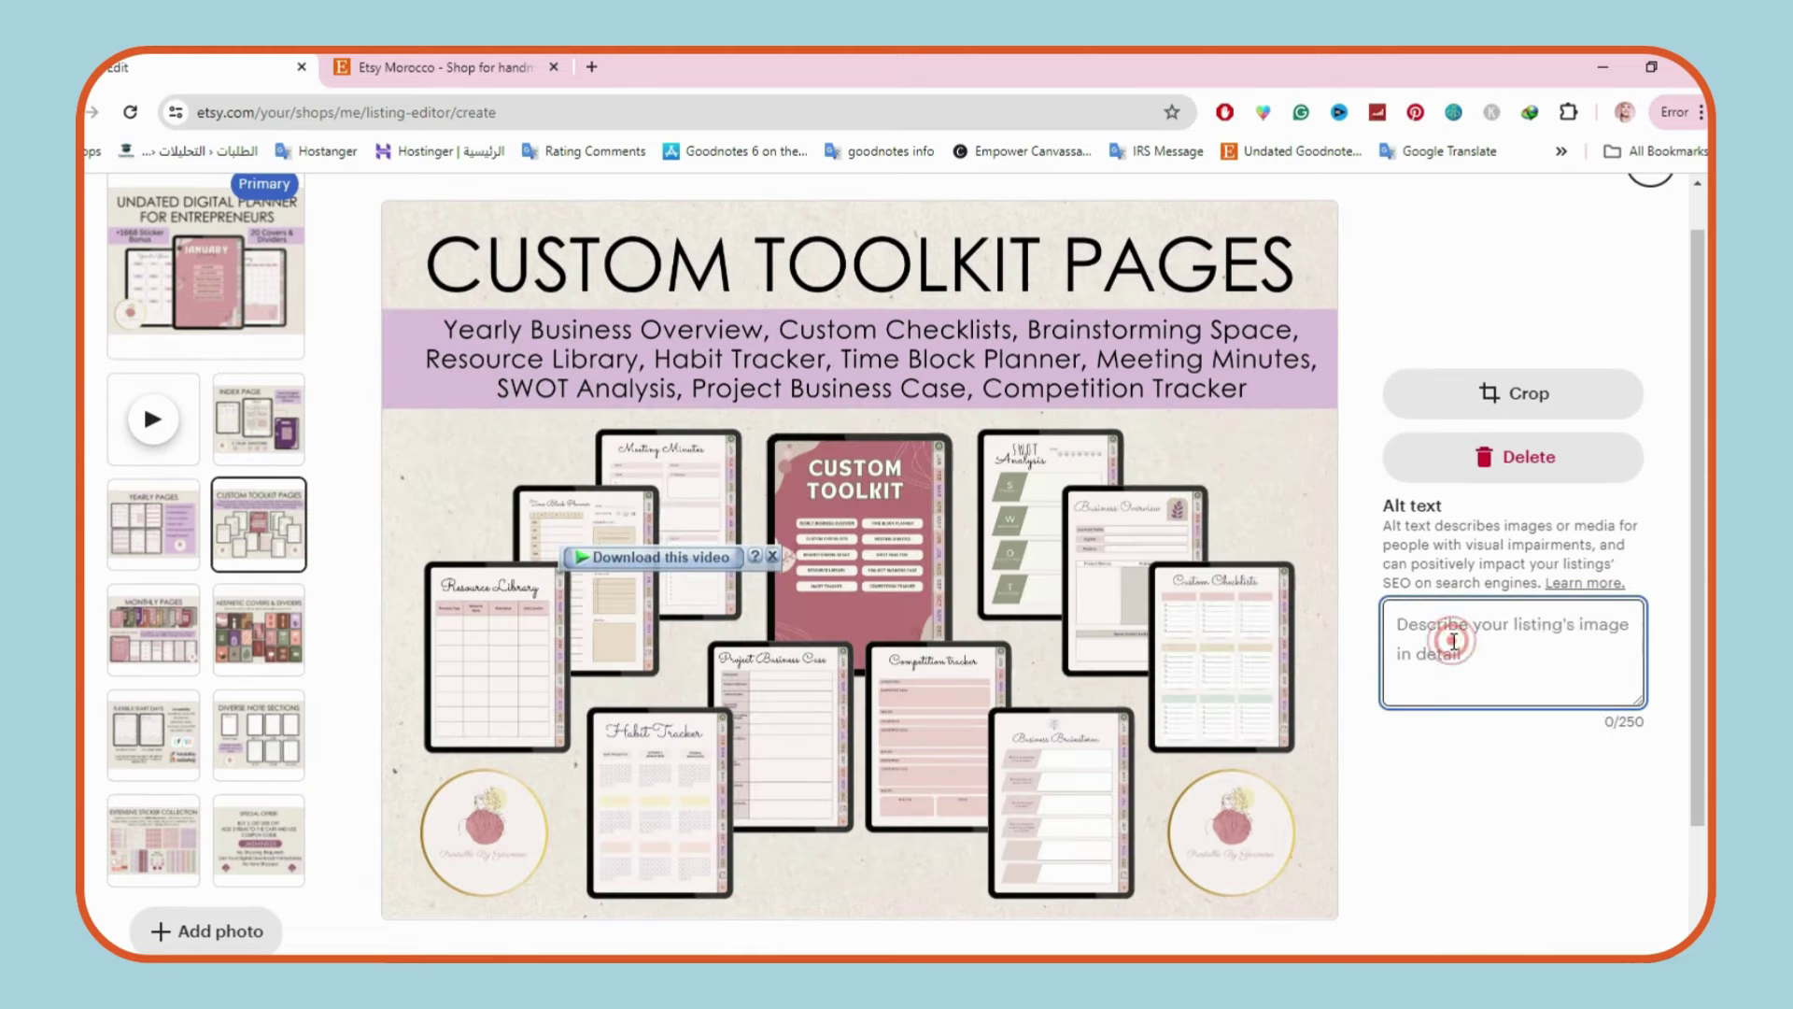
pyautogui.write('custom toolkit pages, yea')
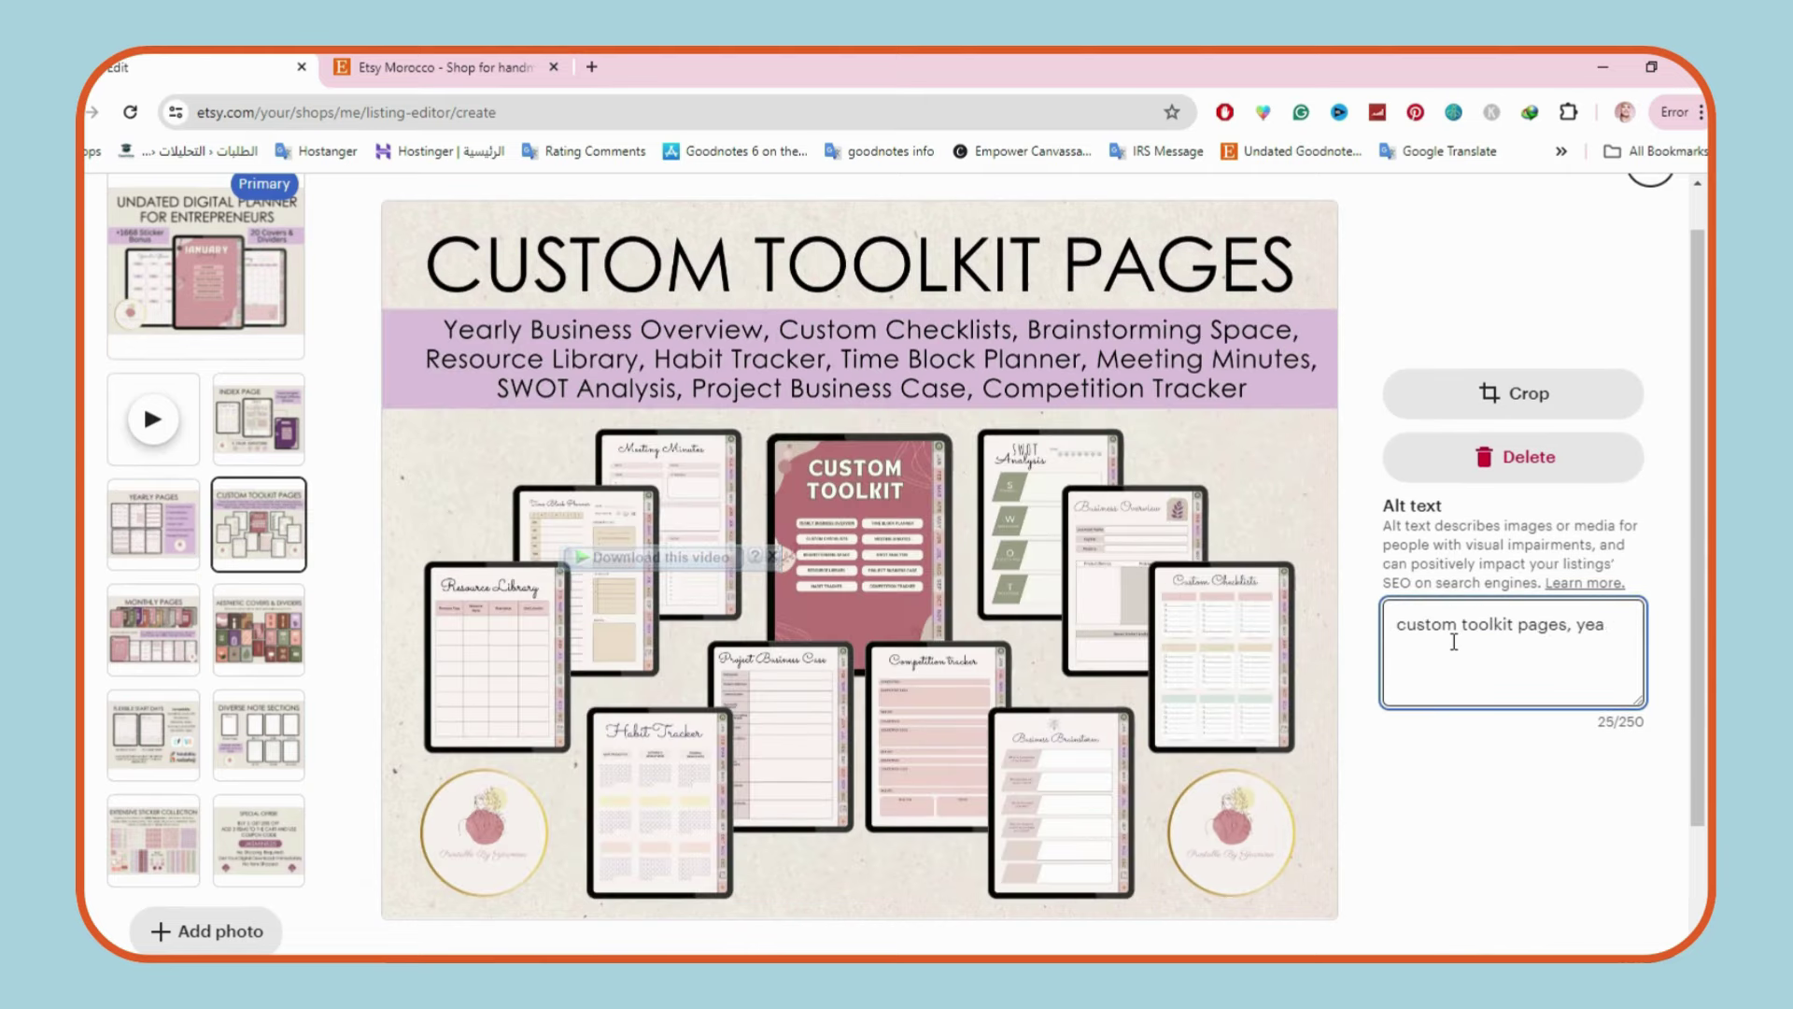
pyautogui.write('rly business overview, custom checklists, brainstorming space, habit tracker, nd more')
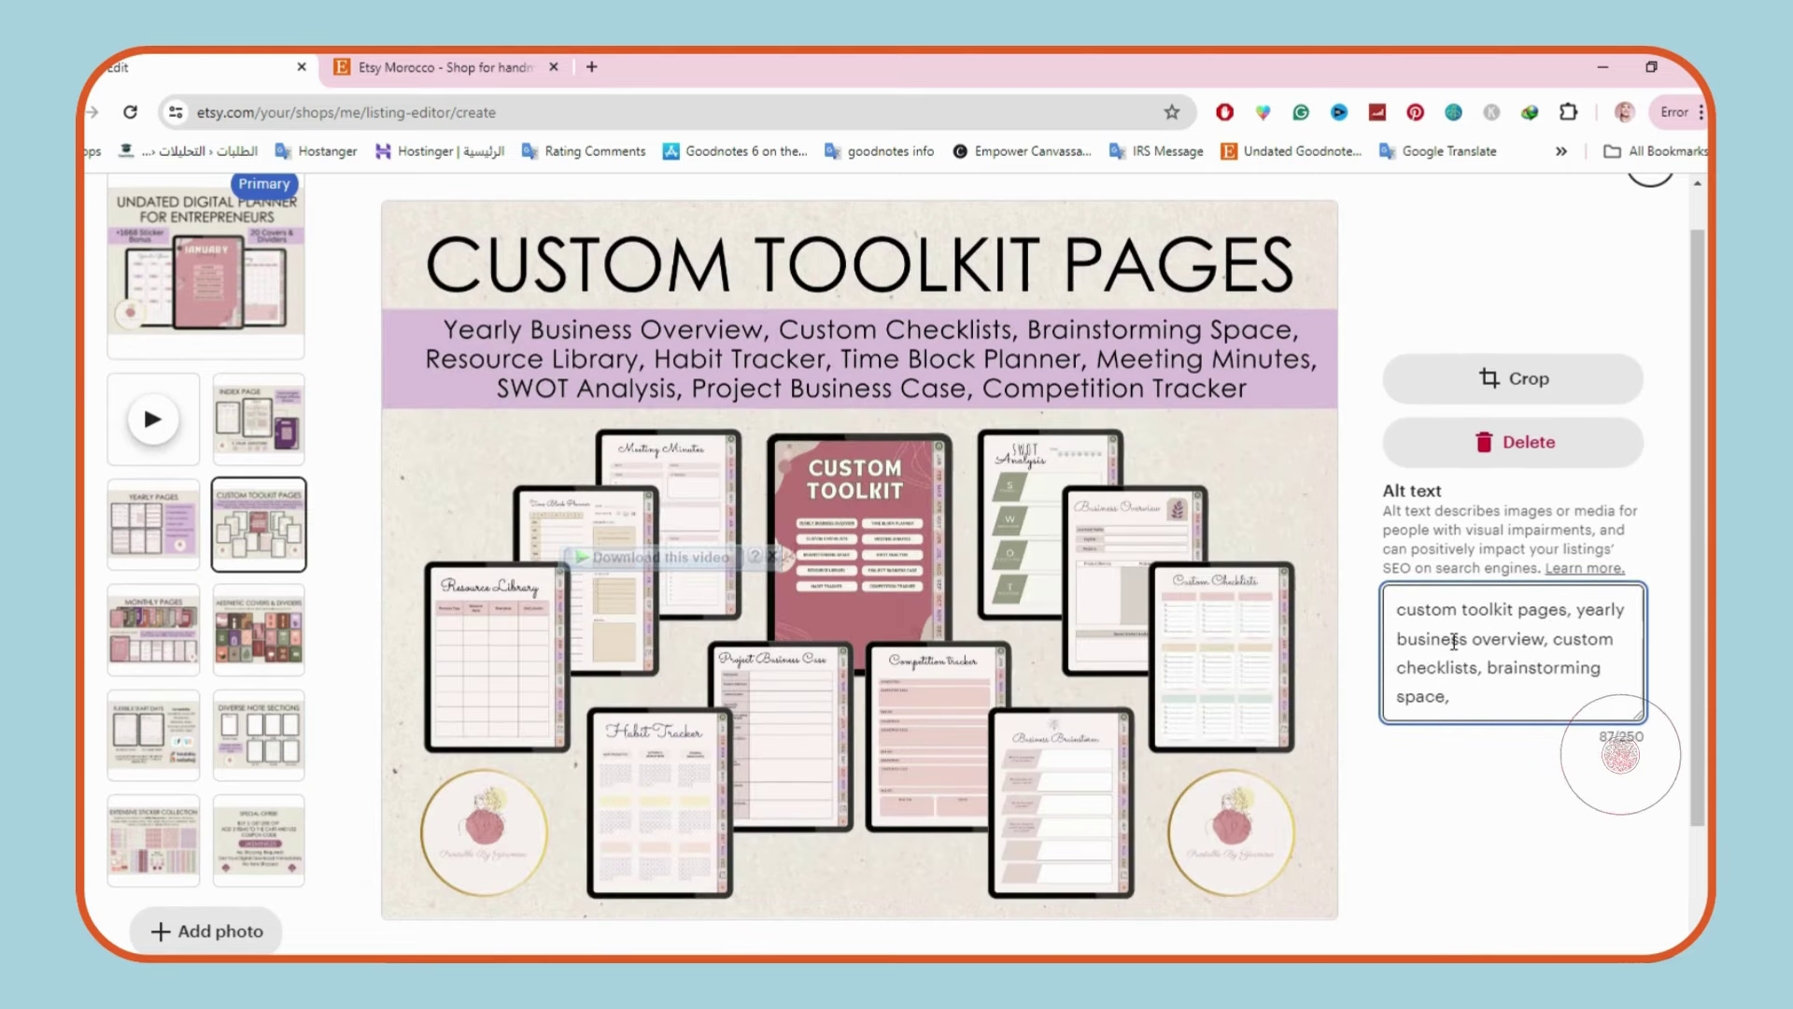
# Add alt text "digital monthly planner hyperlinked" to the Monthly Pages photo and "aesthetic covers and dividers for digital planner" to the covers photo.
pyautogui.click(168, 645)
pyautogui.write('digital monthly planner hyperlinked')
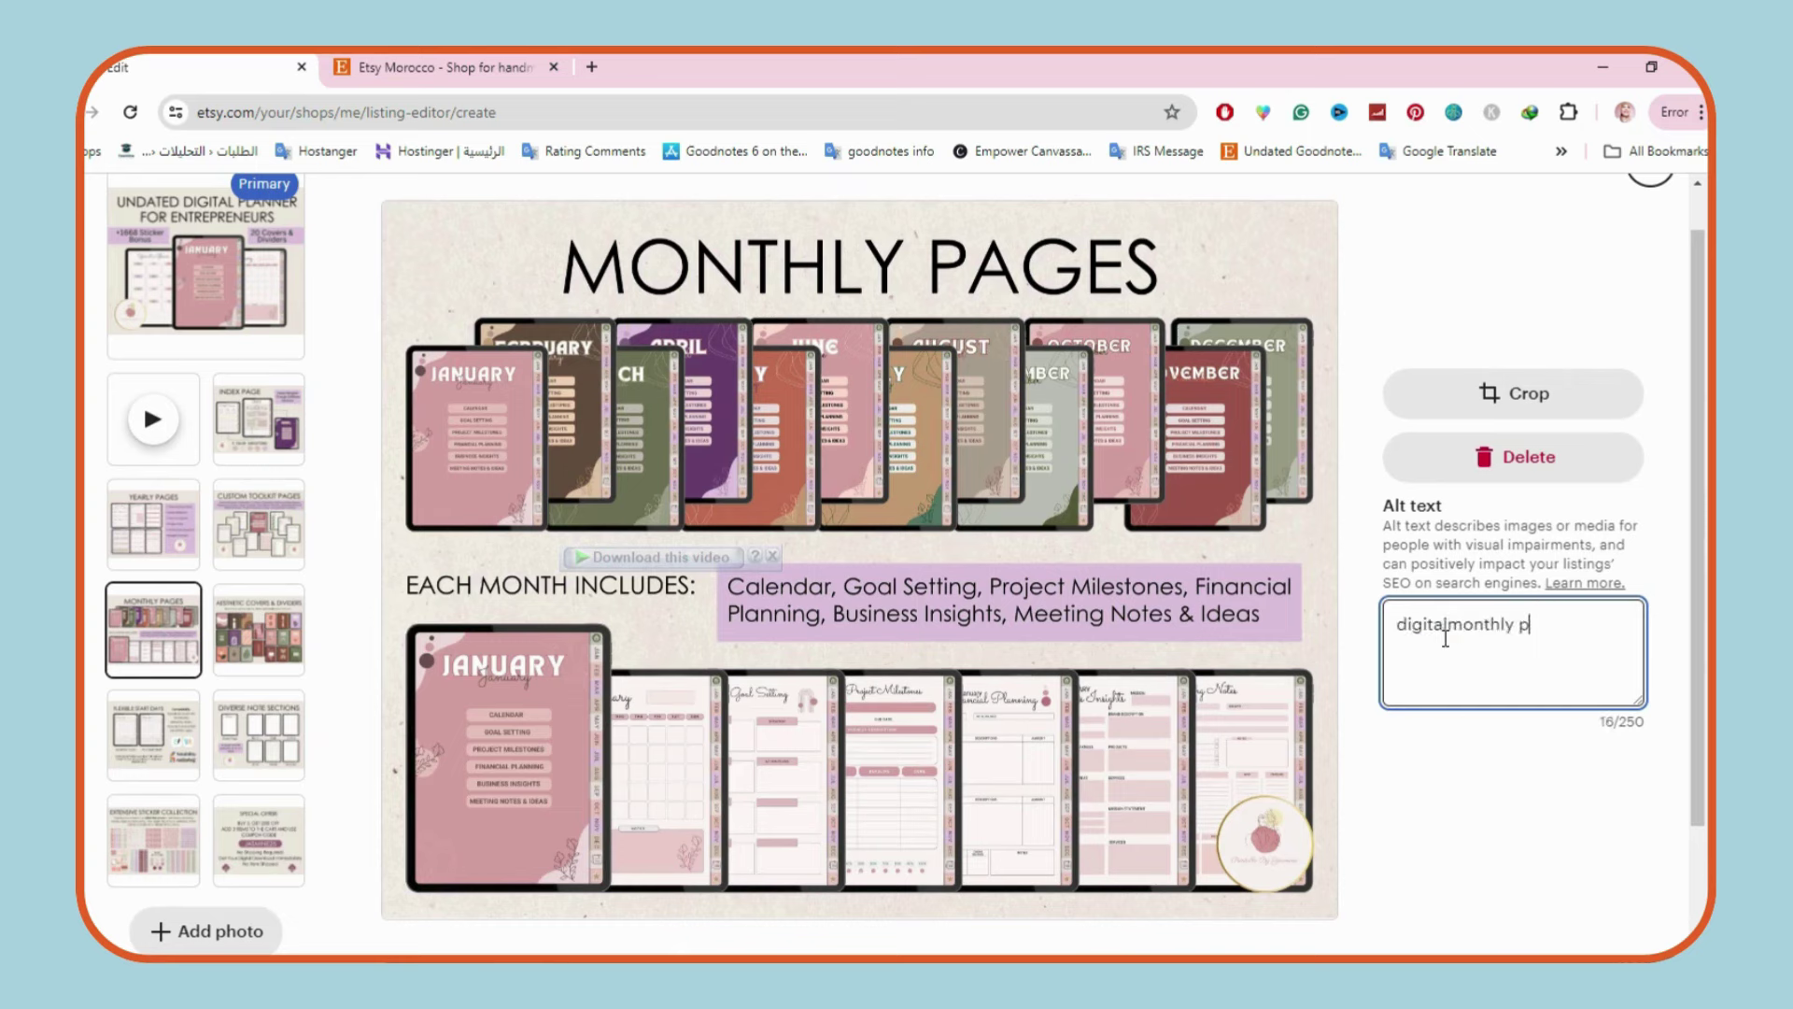
pyautogui.click(259, 629)
pyautogui.click(1526, 628)
pyautogui.write('aesthetic covers and dividers for digital planner')
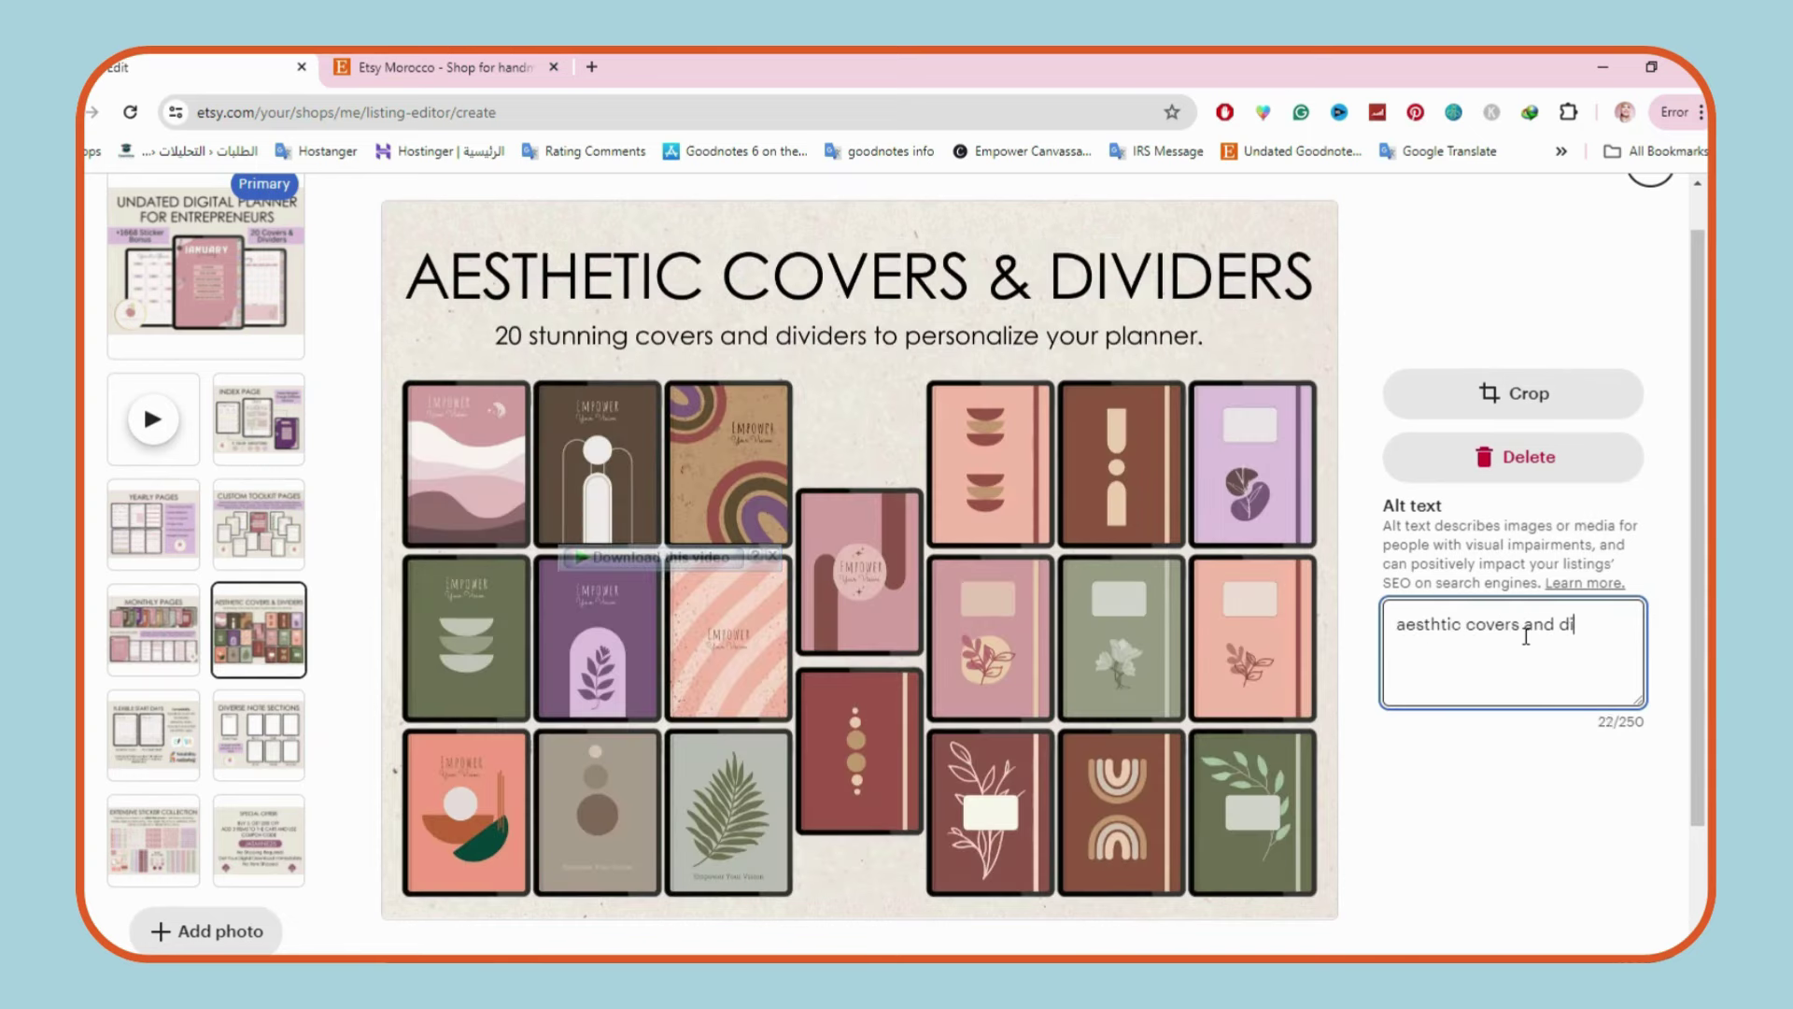
# Describe the Flexible Start Days photo in its alt text as "digital planner monday start. sunday start, compatibility, goodnotes, noteshelf, notability".
pyautogui.click(153, 736)
pyautogui.click(1455, 635)
pyautogui.write('digital planner monday start. sunday start, compatibility, goodnotes, noteshelf, notability')
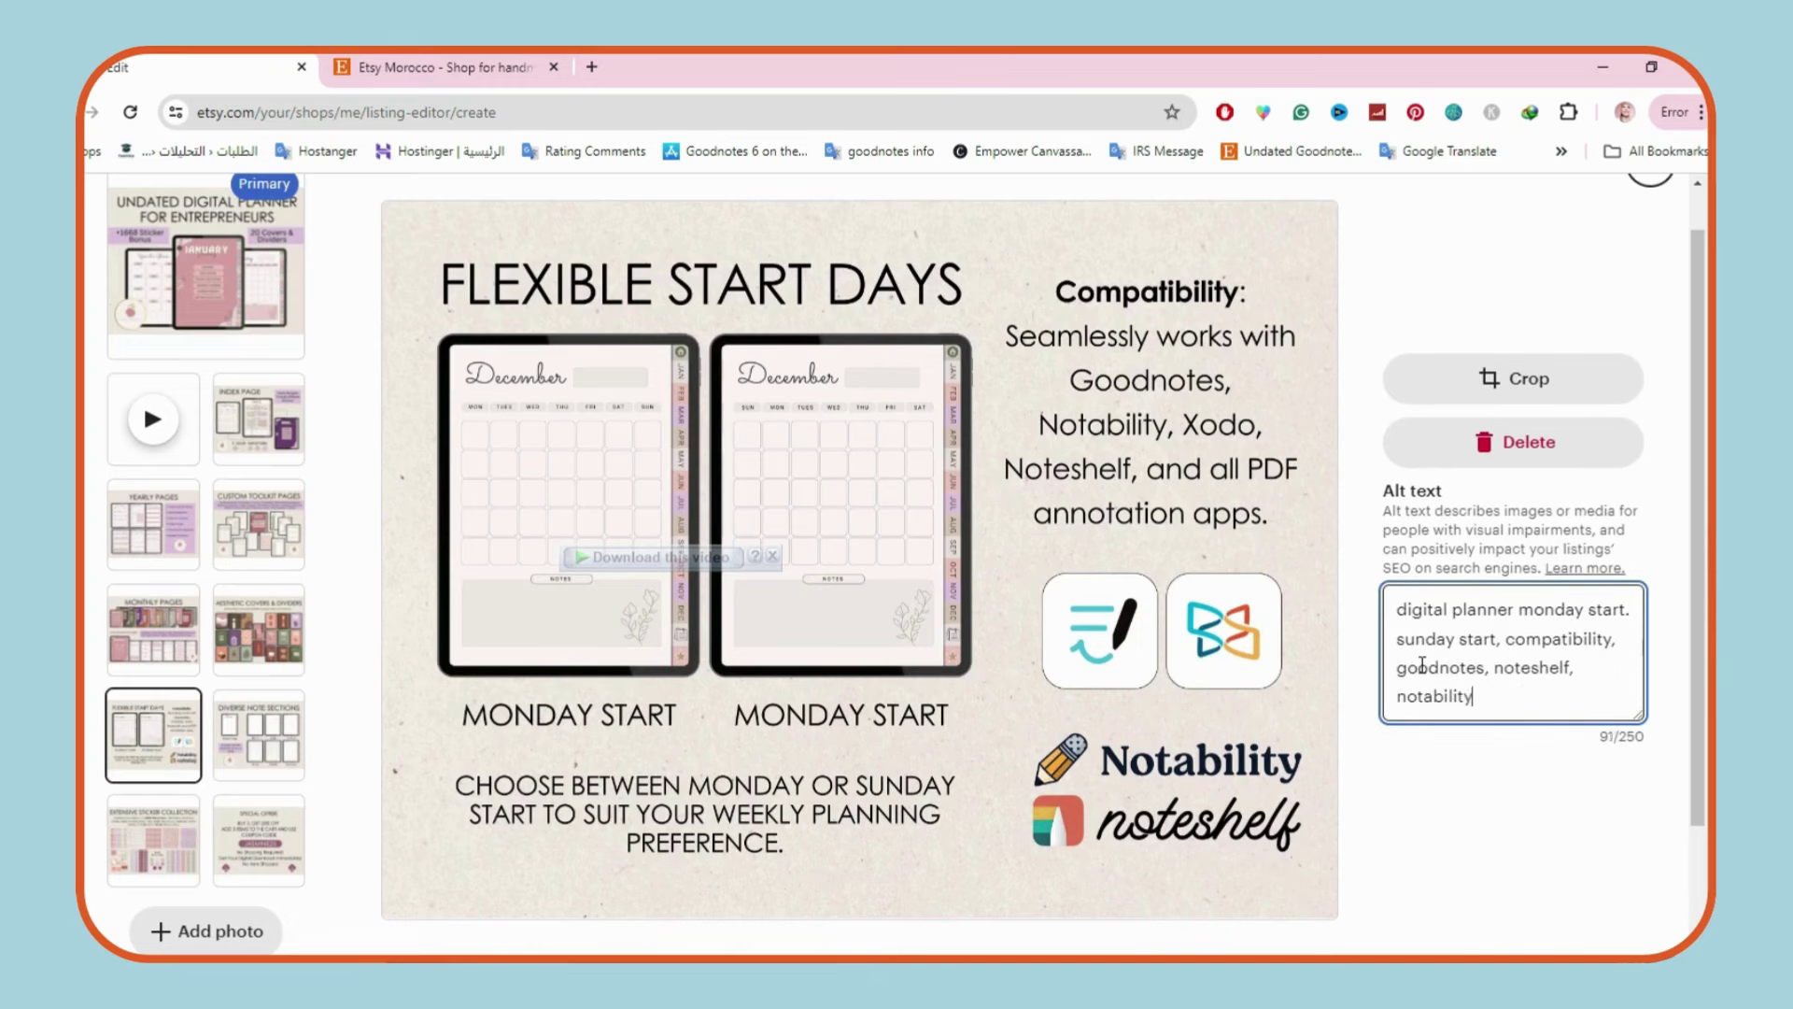
# Add alt text "diverse note sections for digital planner portrait" to the note sections photo and "digital planner sticker sheet PNG" to the sticker collection photo.
pyautogui.click(261, 747)
pyautogui.click(1424, 658)
pyautogui.write('diverse note sections for digital planner portrait')
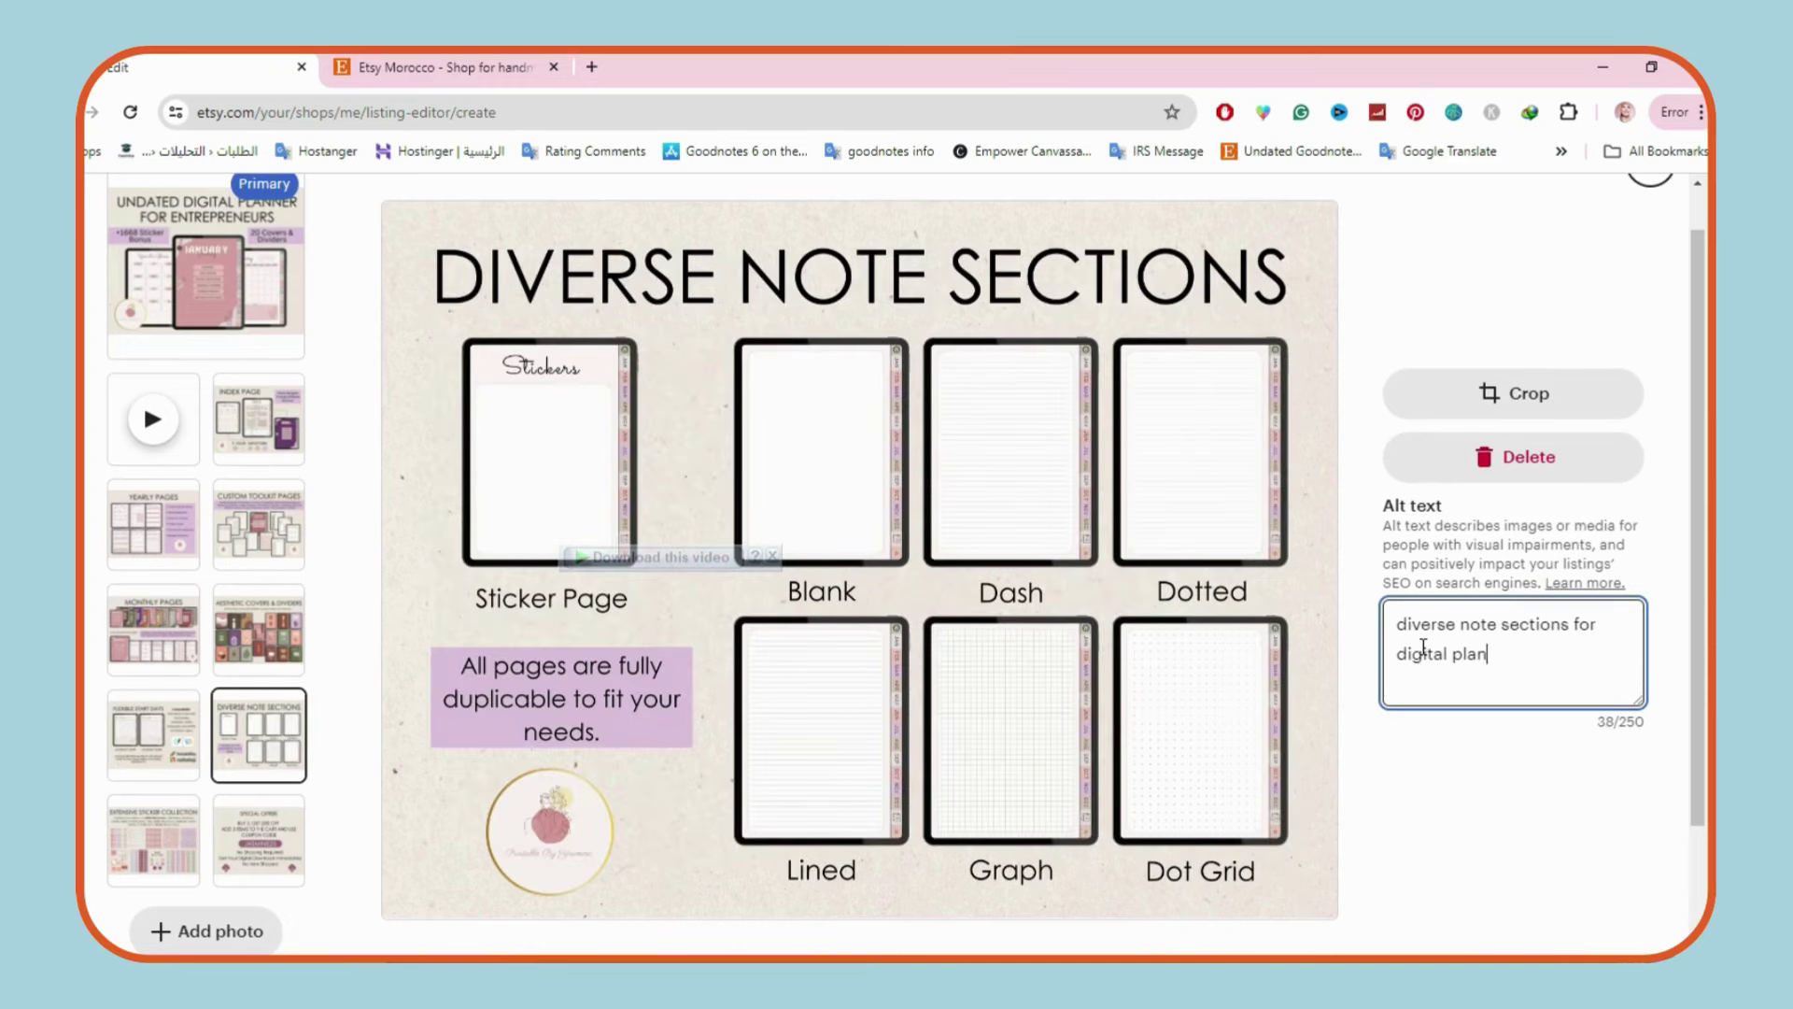
pyautogui.click(157, 857)
pyautogui.click(1513, 645)
pyautogui.write('digital planner sticker sheet PNG')
# Give the Special Offer photo the alt text "Printable By Yasmina Special Offer" and apply all the photo changes.
pyautogui.click(258, 838)
pyautogui.click(1513, 641)
pyautogui.write('P')
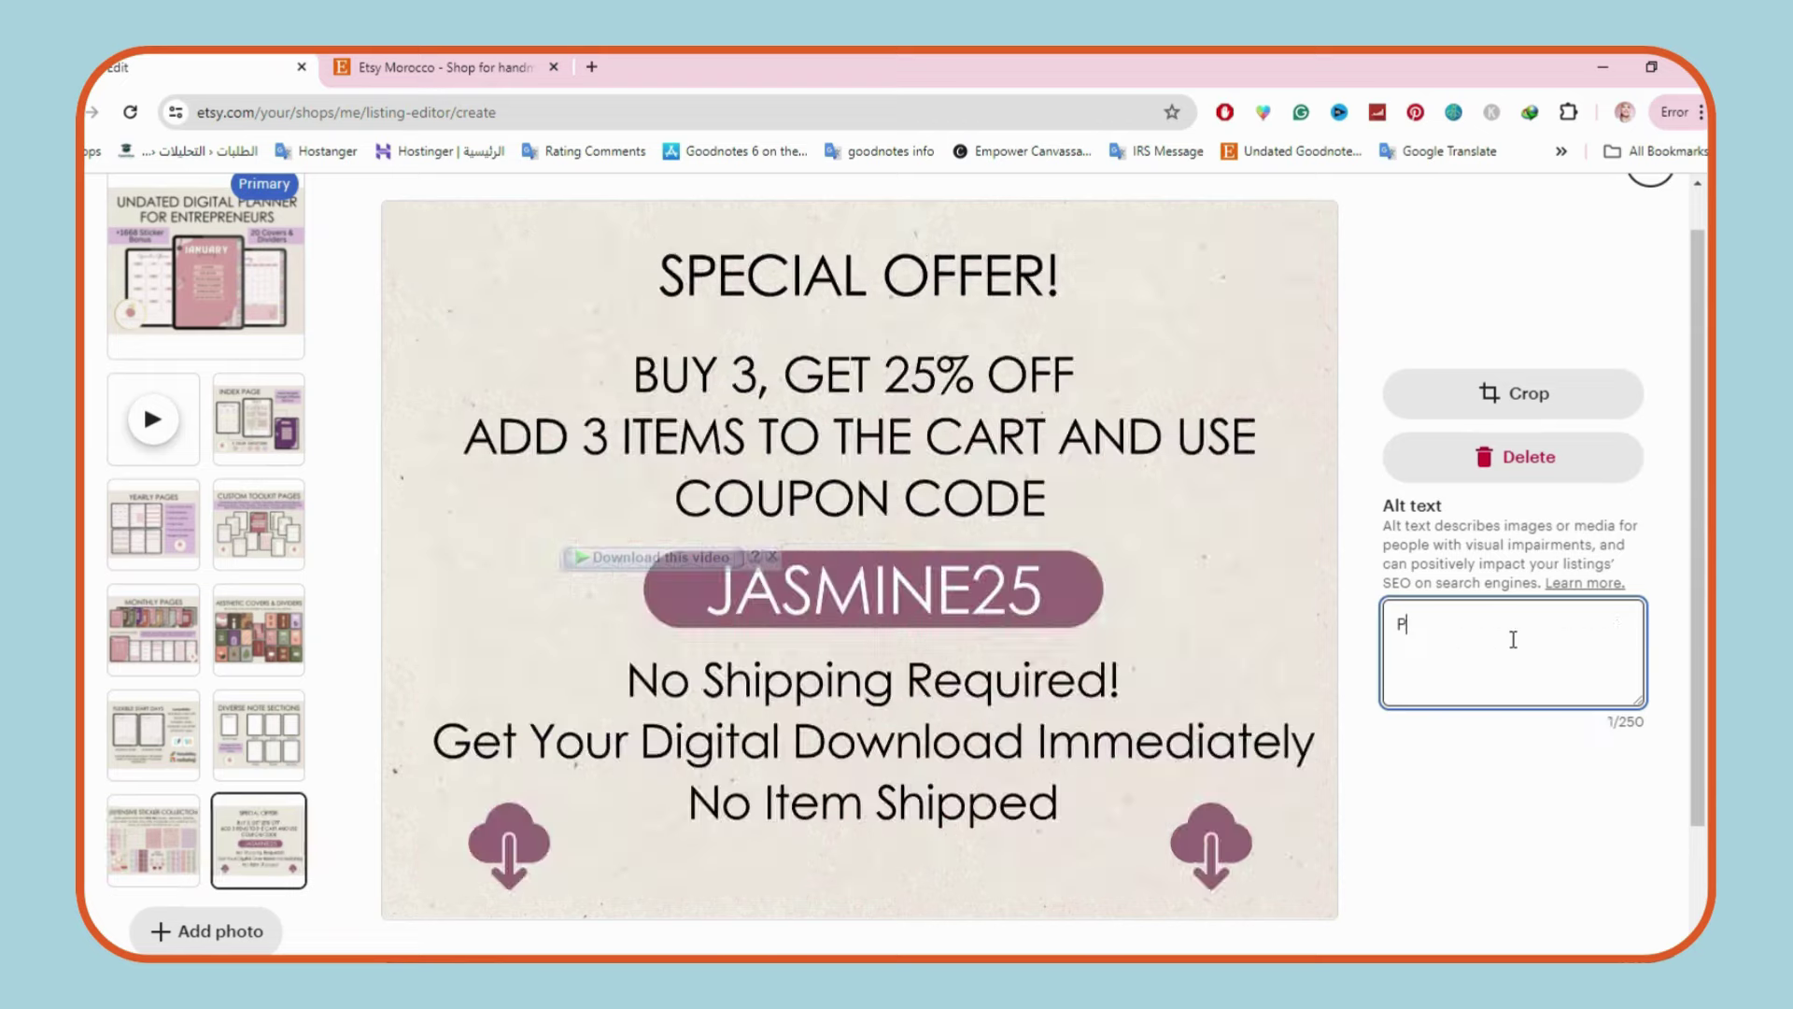
pyautogui.write('rintable By Yasmina Special Offer')
pyautogui.scroll(-3, 1684, 566)
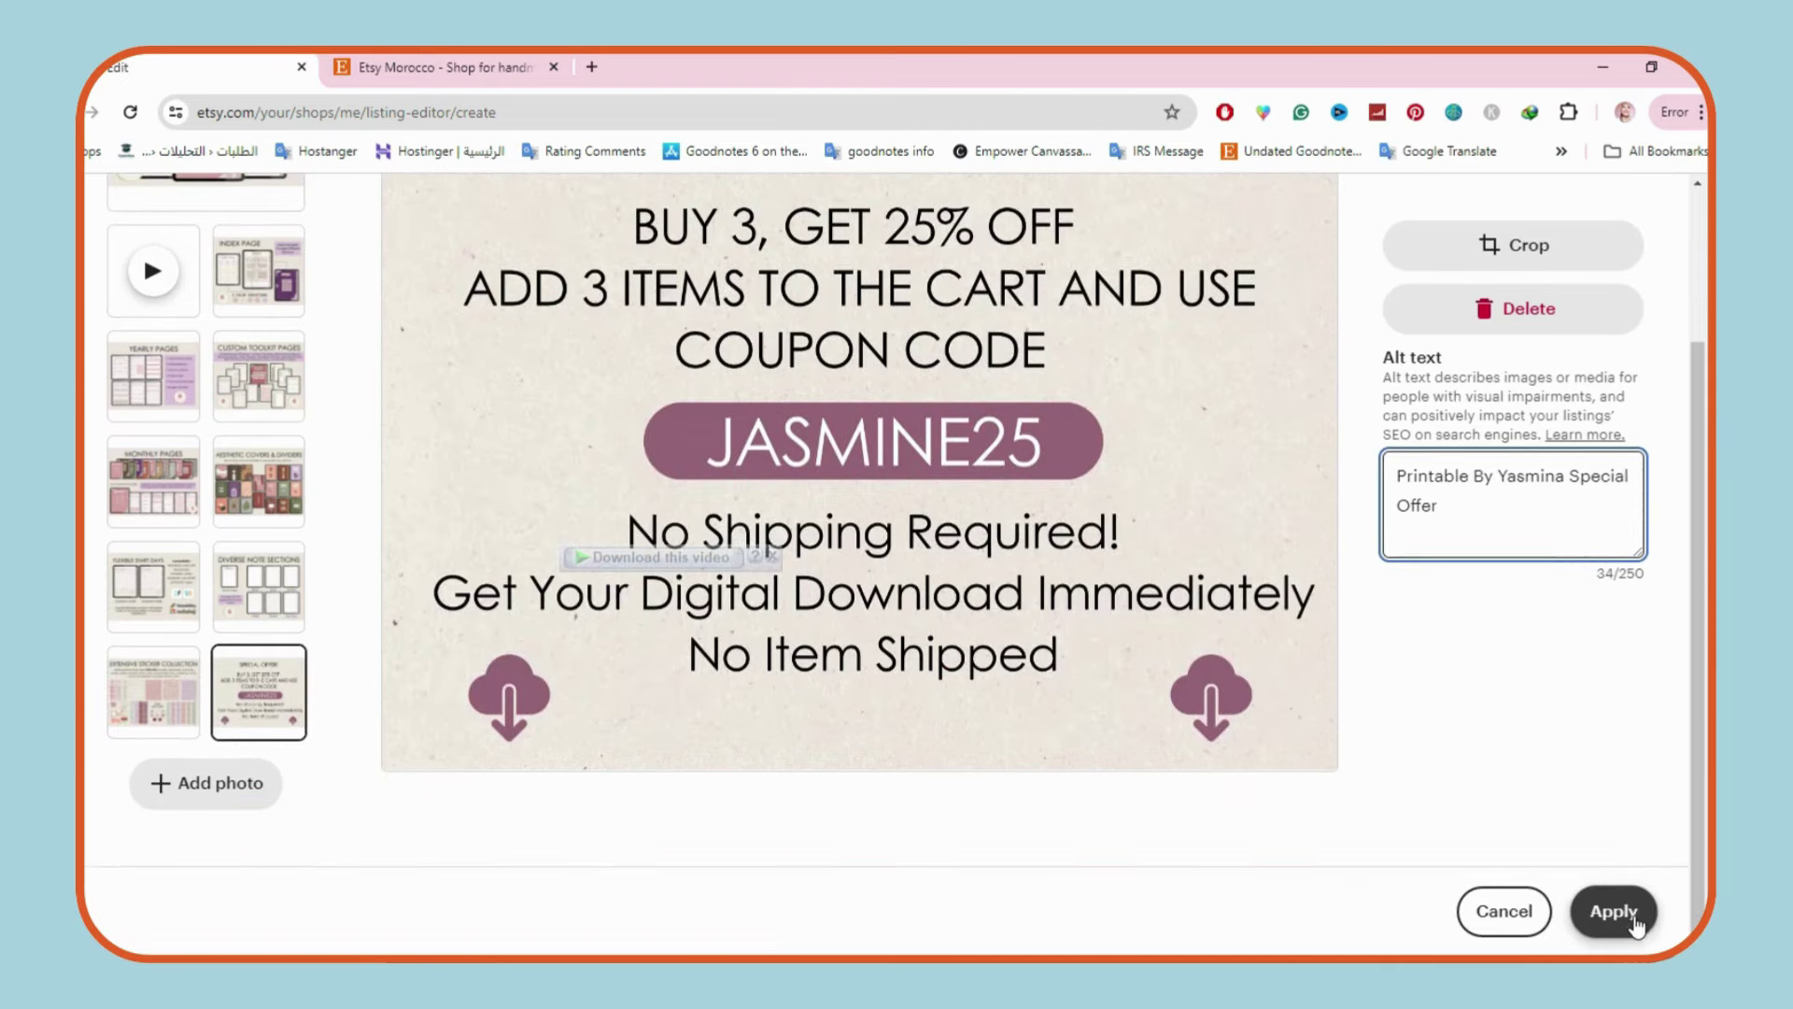
pyautogui.click(1621, 916)
# Add the PDF "Download Your Boho Digital Planner" from the Boho planner folder as the listing's digital file.
pyautogui.scroll(-6, 1089, 641)
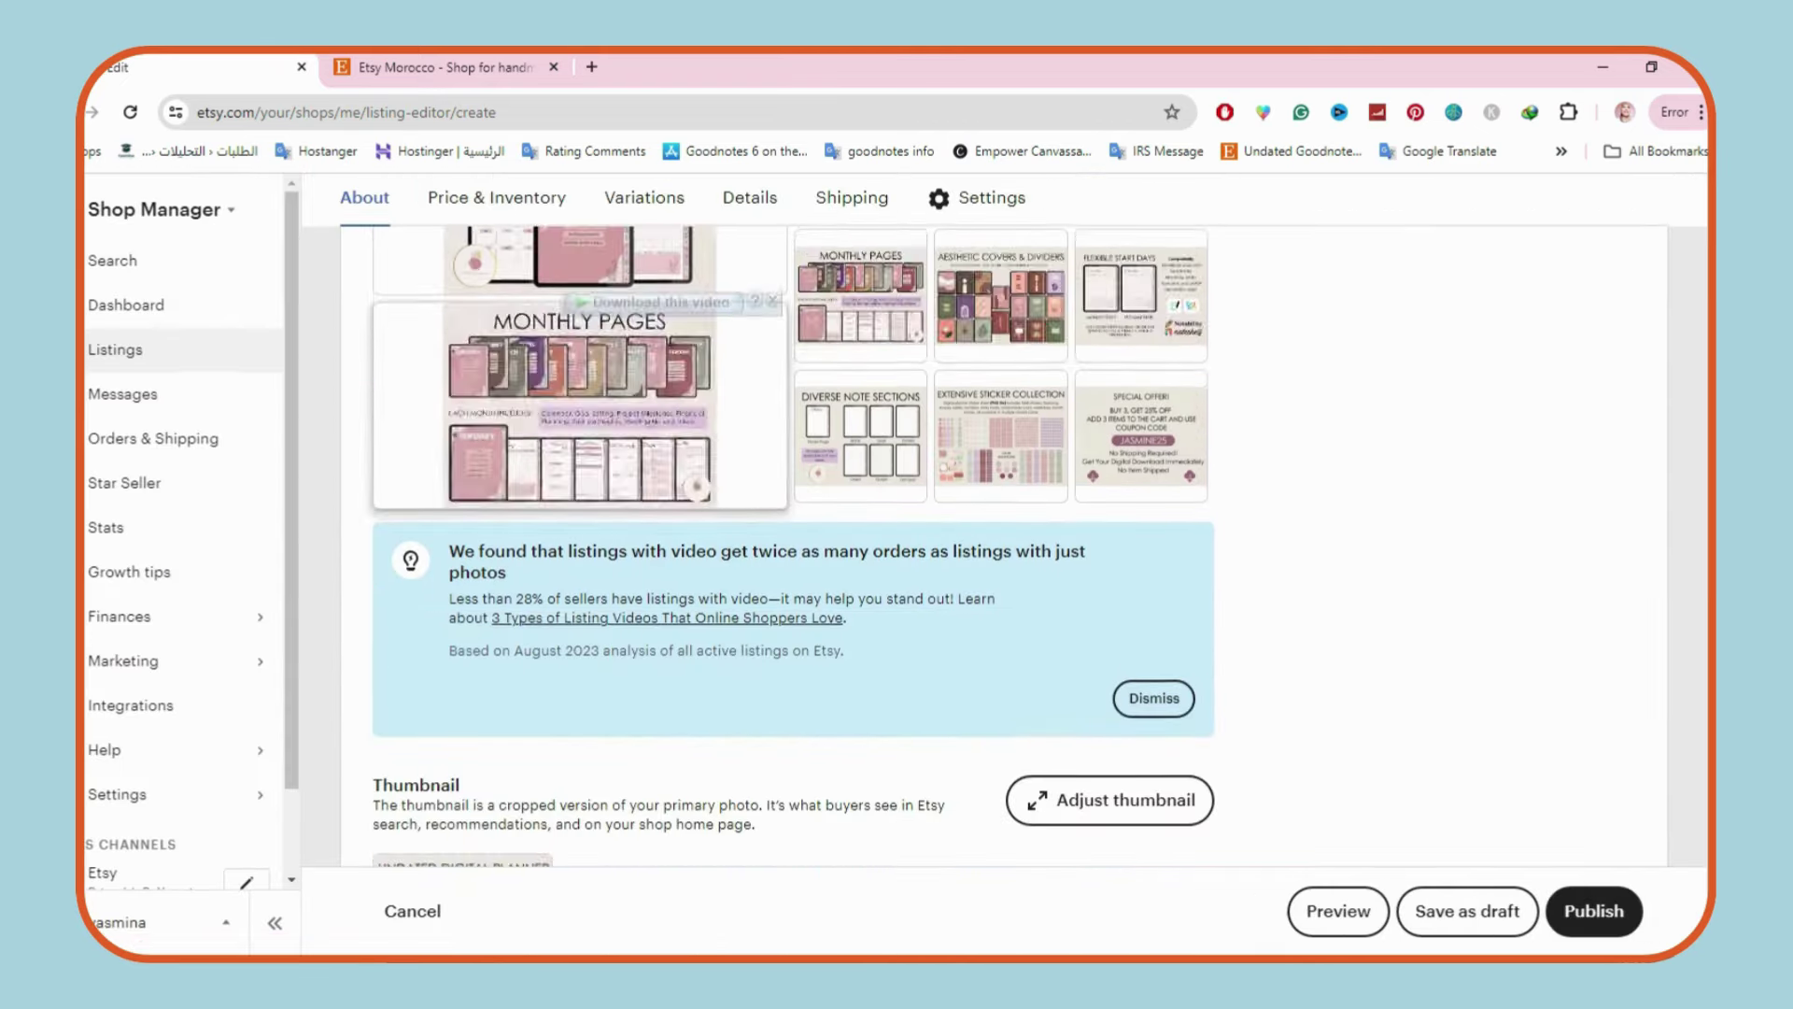
pyautogui.scroll(-3, 803, 639)
pyautogui.click(803, 639)
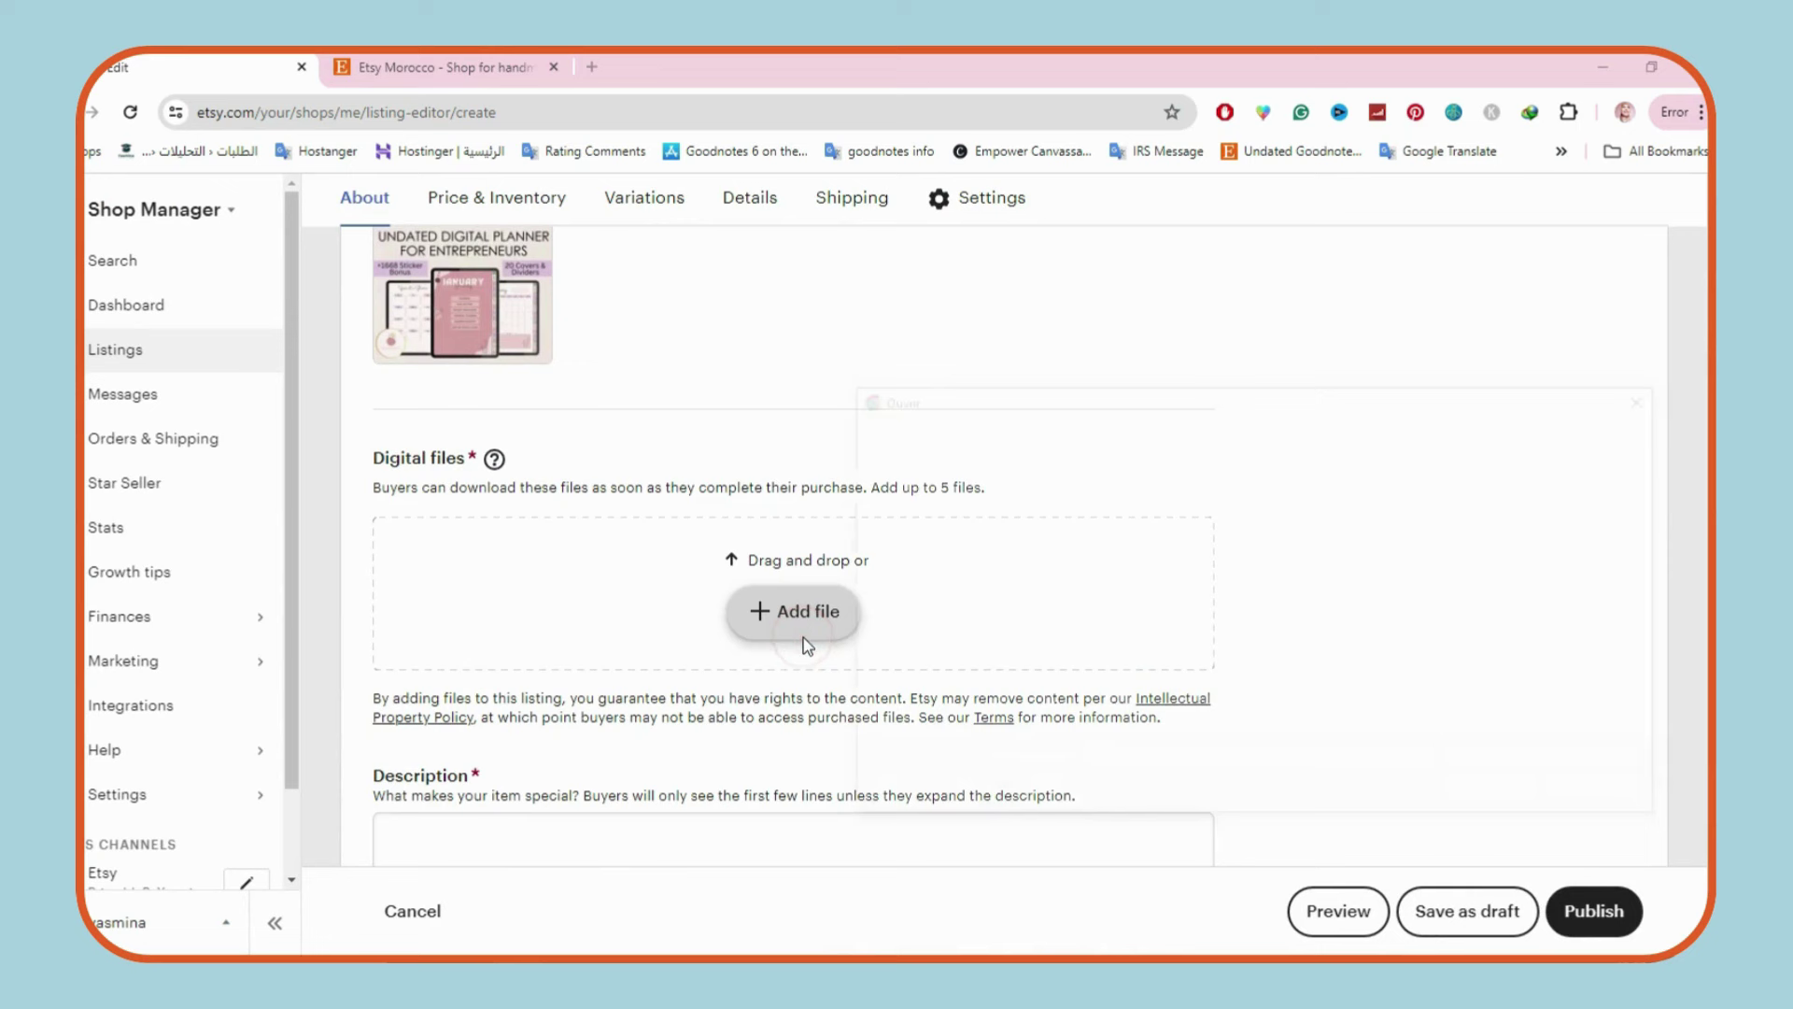
pyautogui.click(785, 611)
pyautogui.click(939, 430)
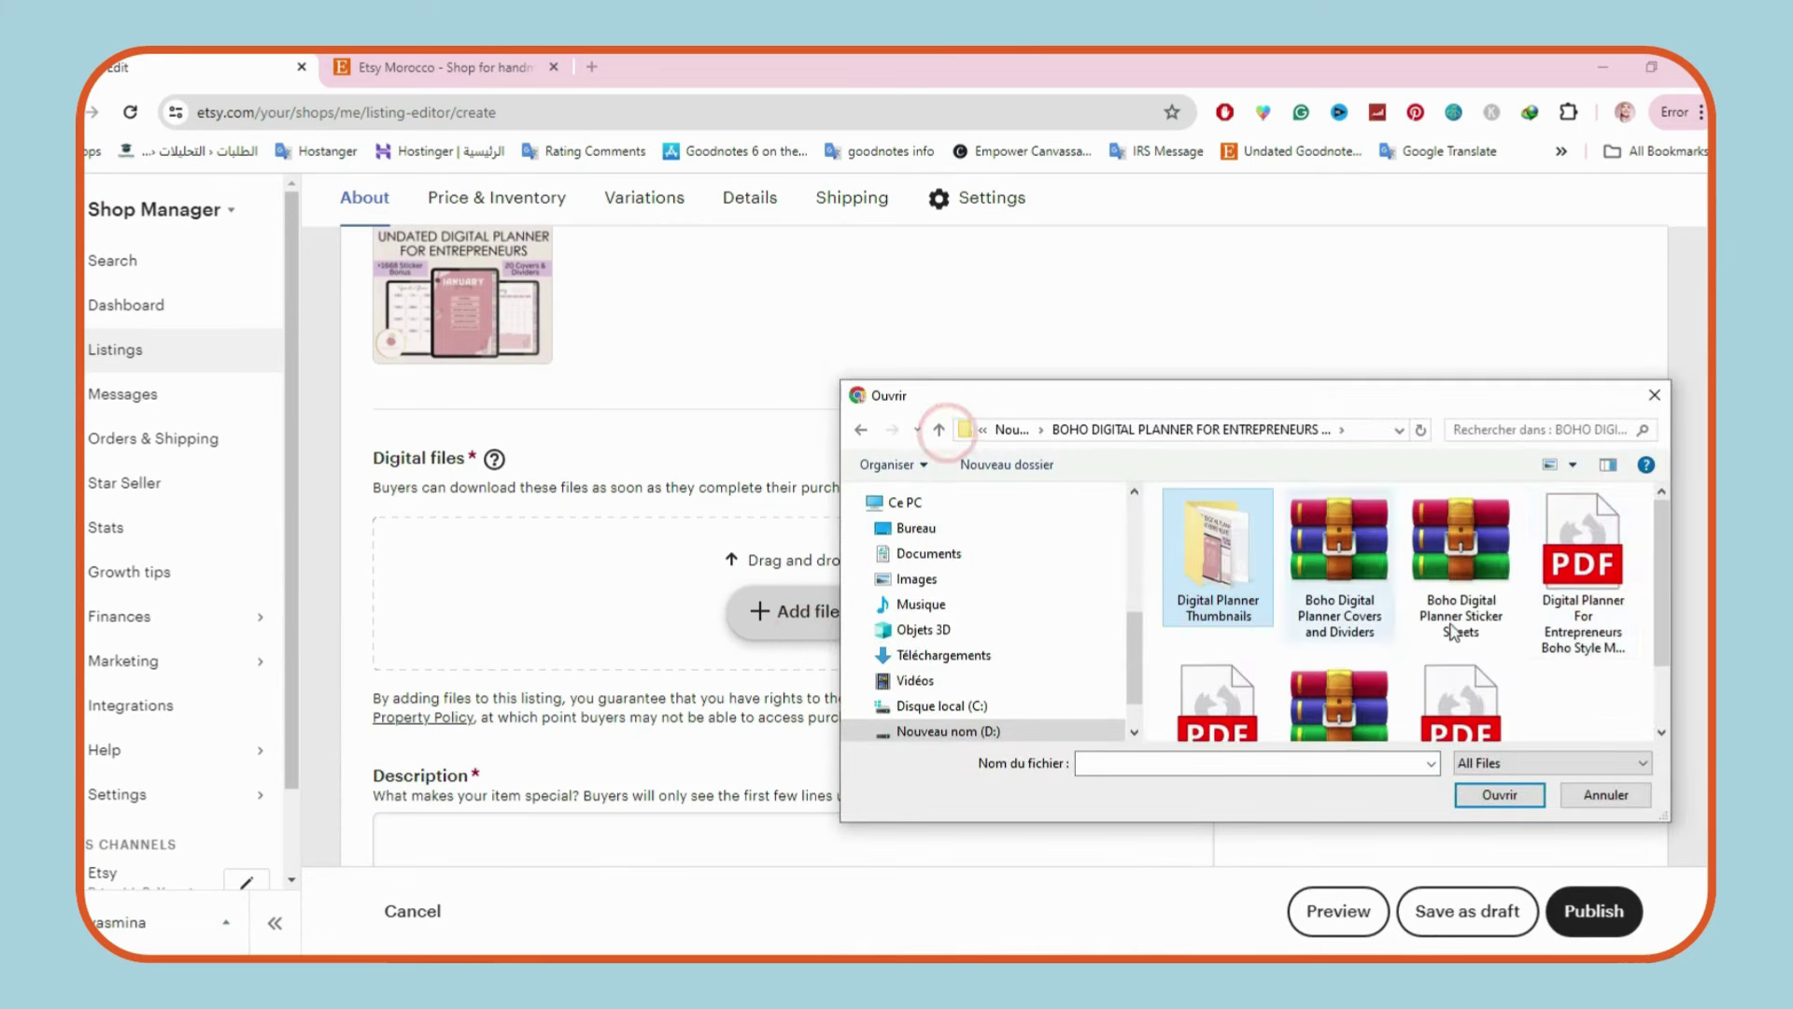
pyautogui.moveTo(1662, 560); pyautogui.dragTo(1662, 598)
pyautogui.click(1457, 644)
pyautogui.click(1498, 794)
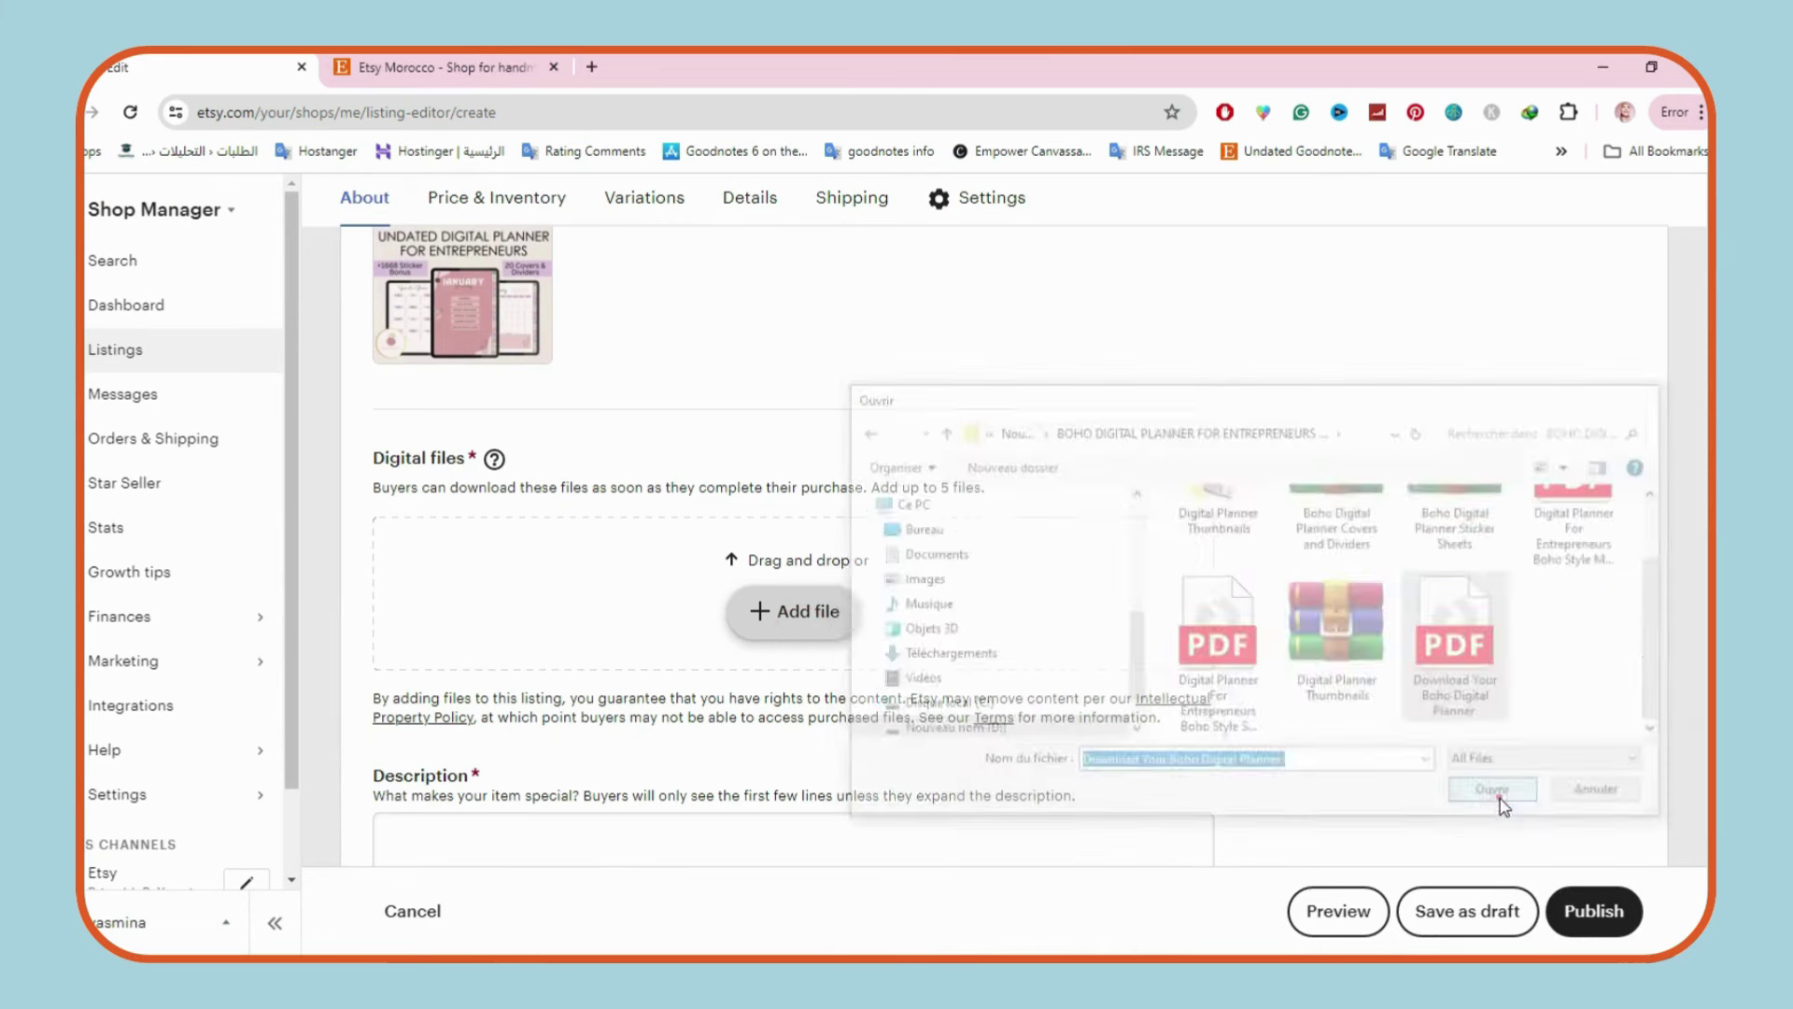
# Switch to Google Translate and copy the entire English description of the Undated Boho Digital Planner.
pyautogui.scroll(-4, 1004, 528)
pyautogui.click(568, 587)
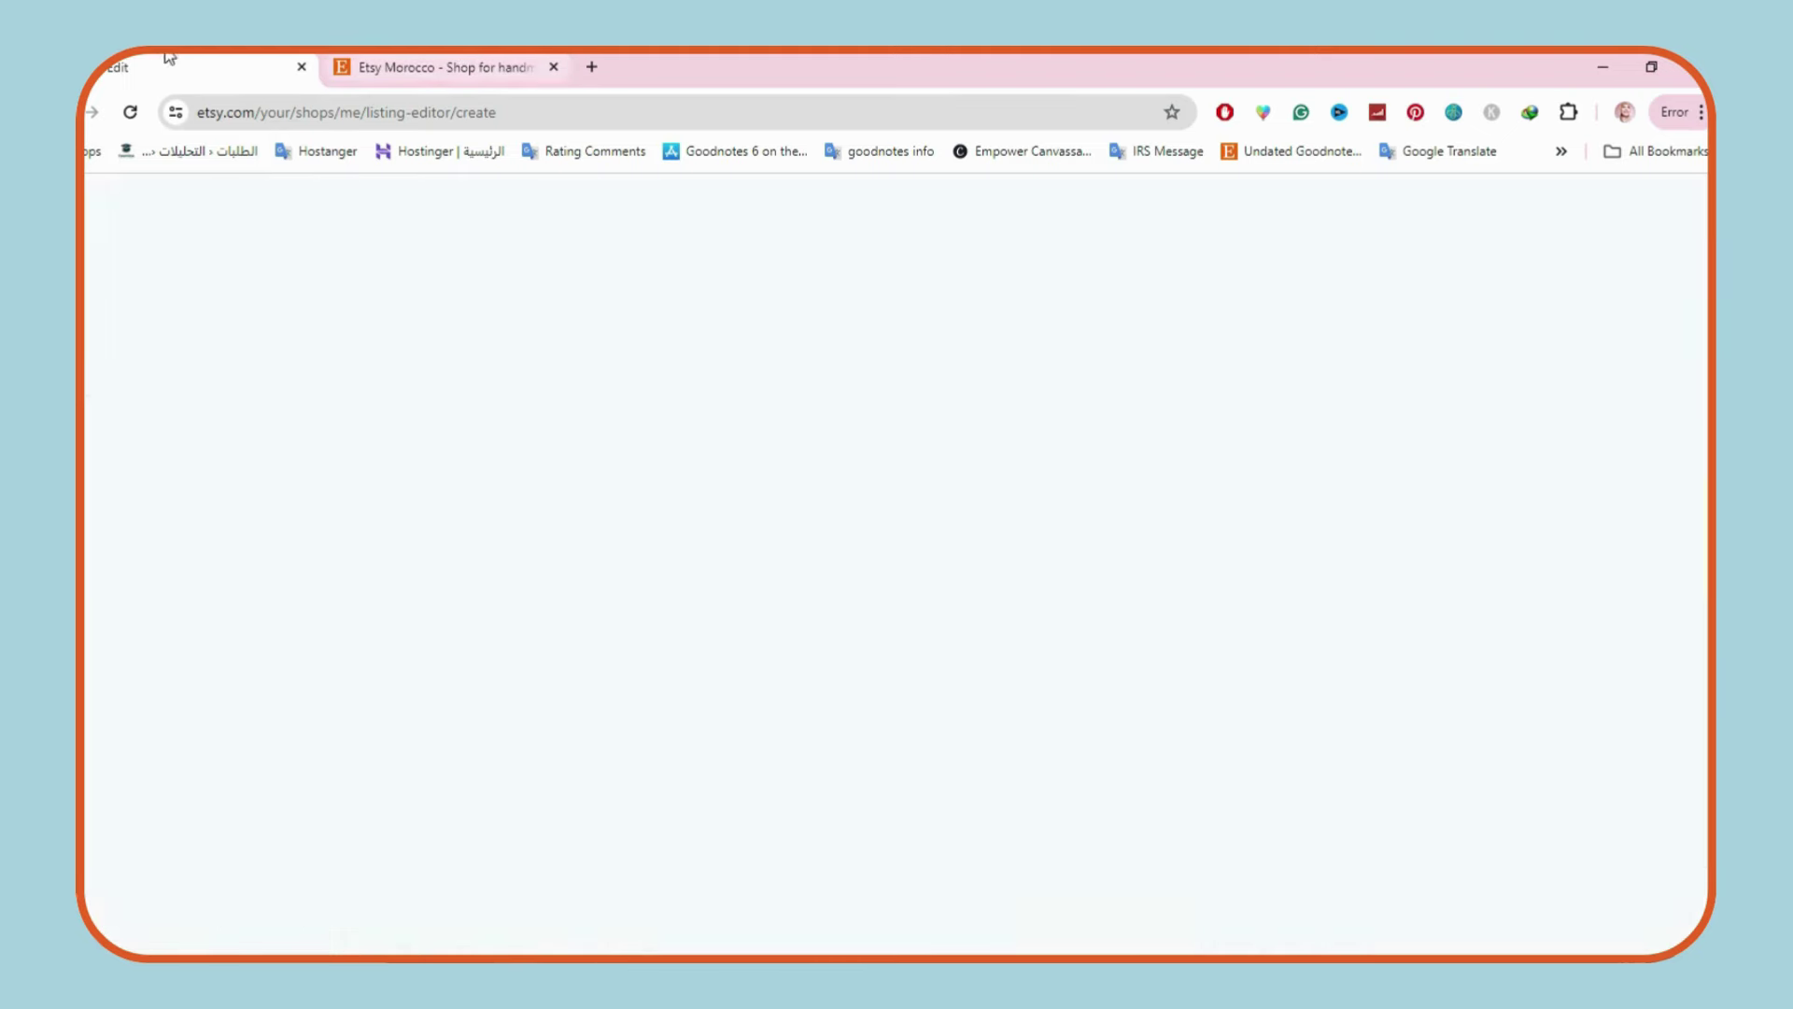
pyautogui.moveTo(633, 920)
pyautogui.click(411, 878)
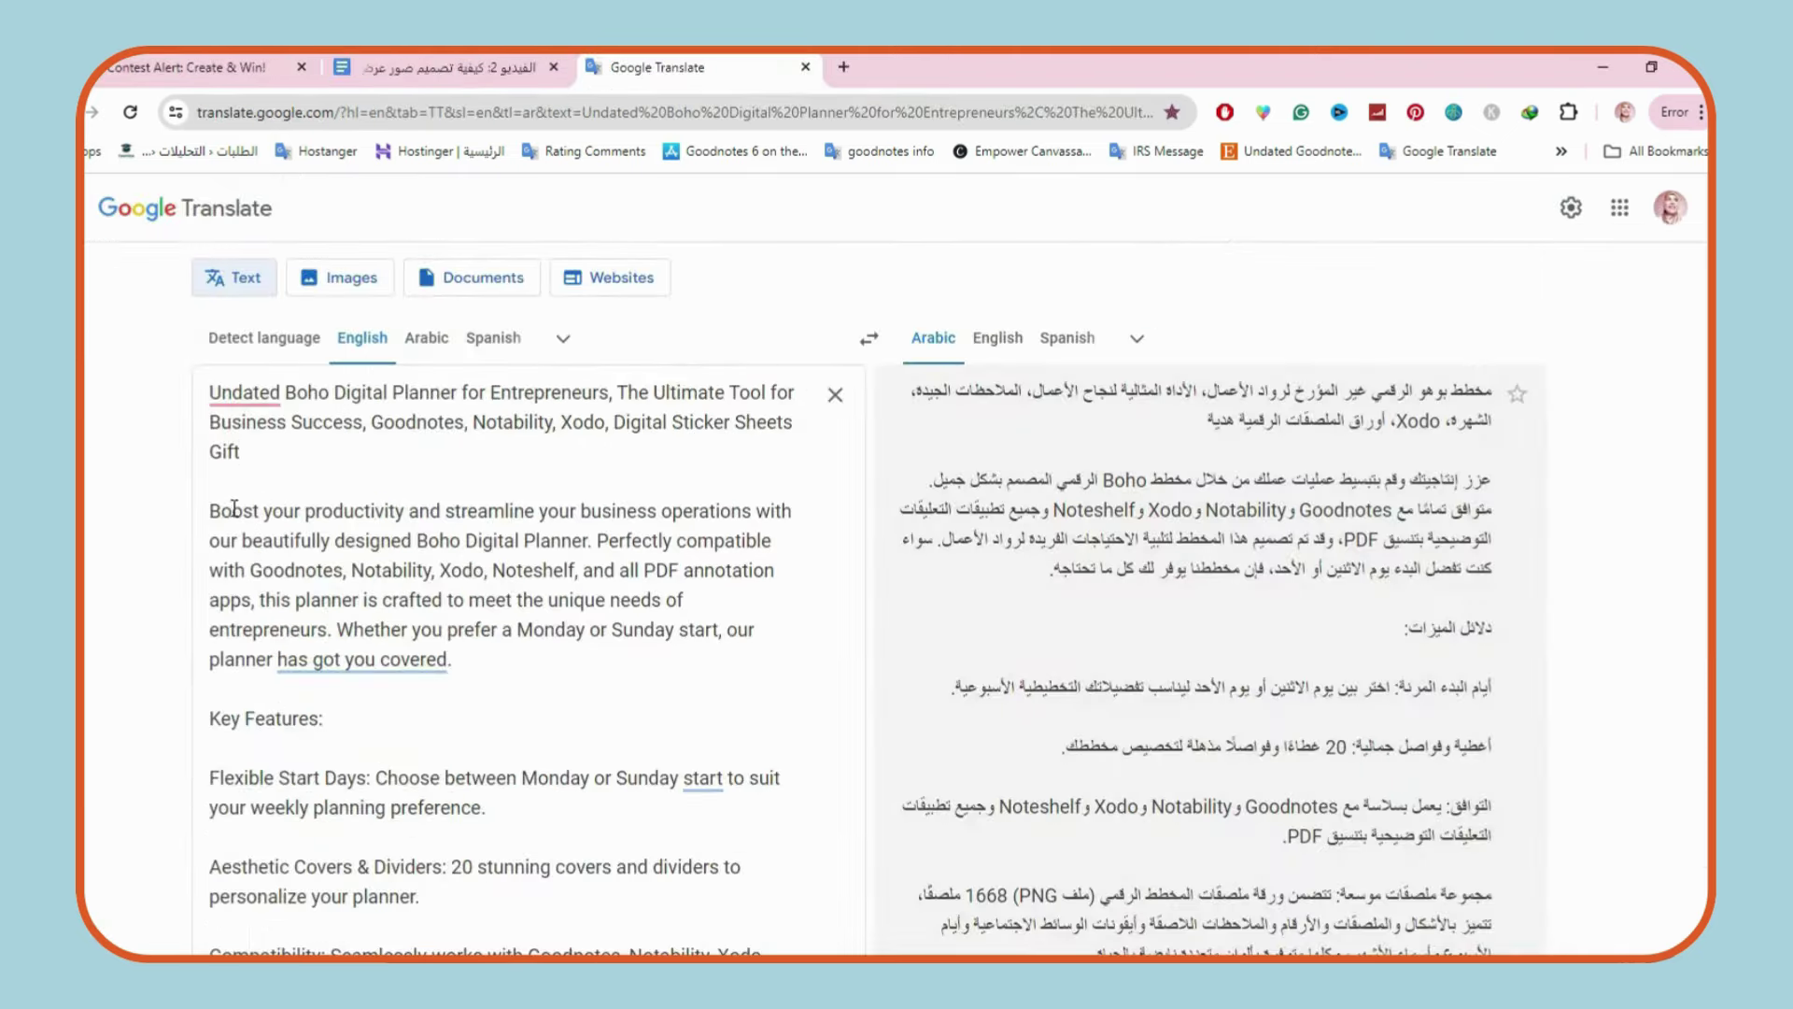
pyautogui.moveTo(211, 386); pyautogui.dragTo(514, 595)
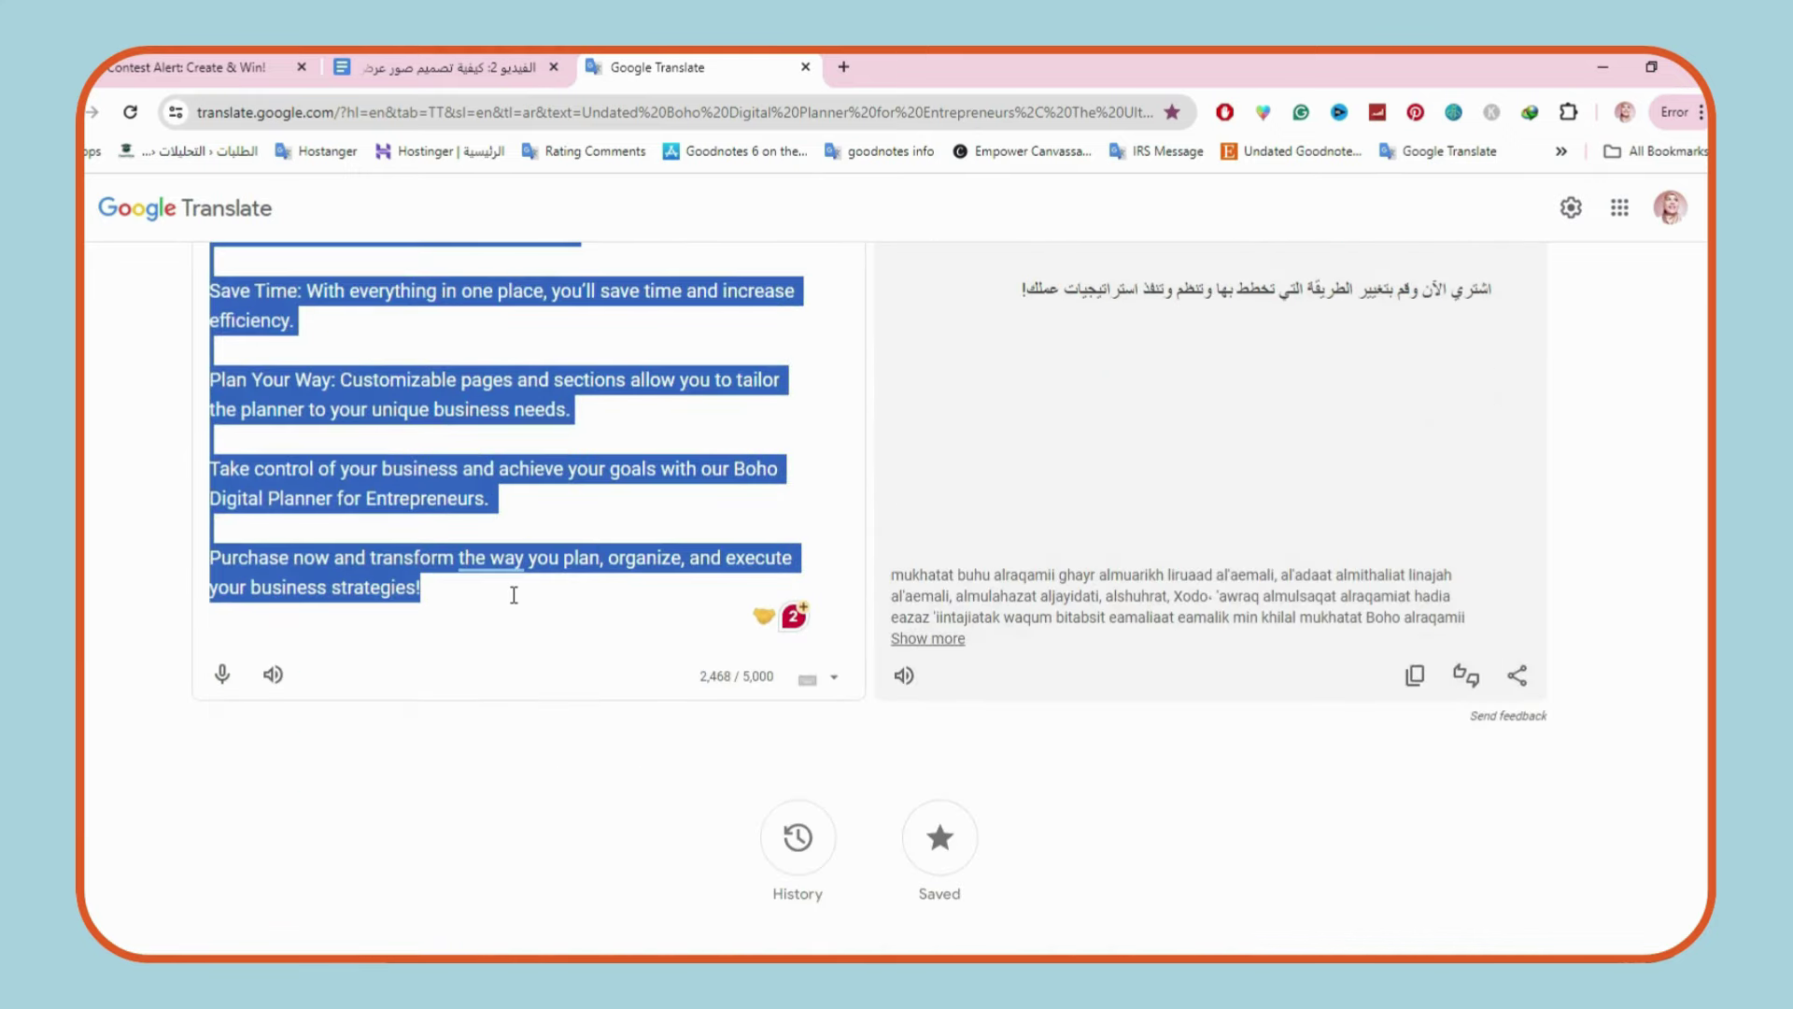
pyautogui.hotkey('ctrl', 'c')
# Return to the Etsy listing editor and paste the copied planner text into the listing's description.
pyautogui.click(656, 916)
pyautogui.click(570, 581)
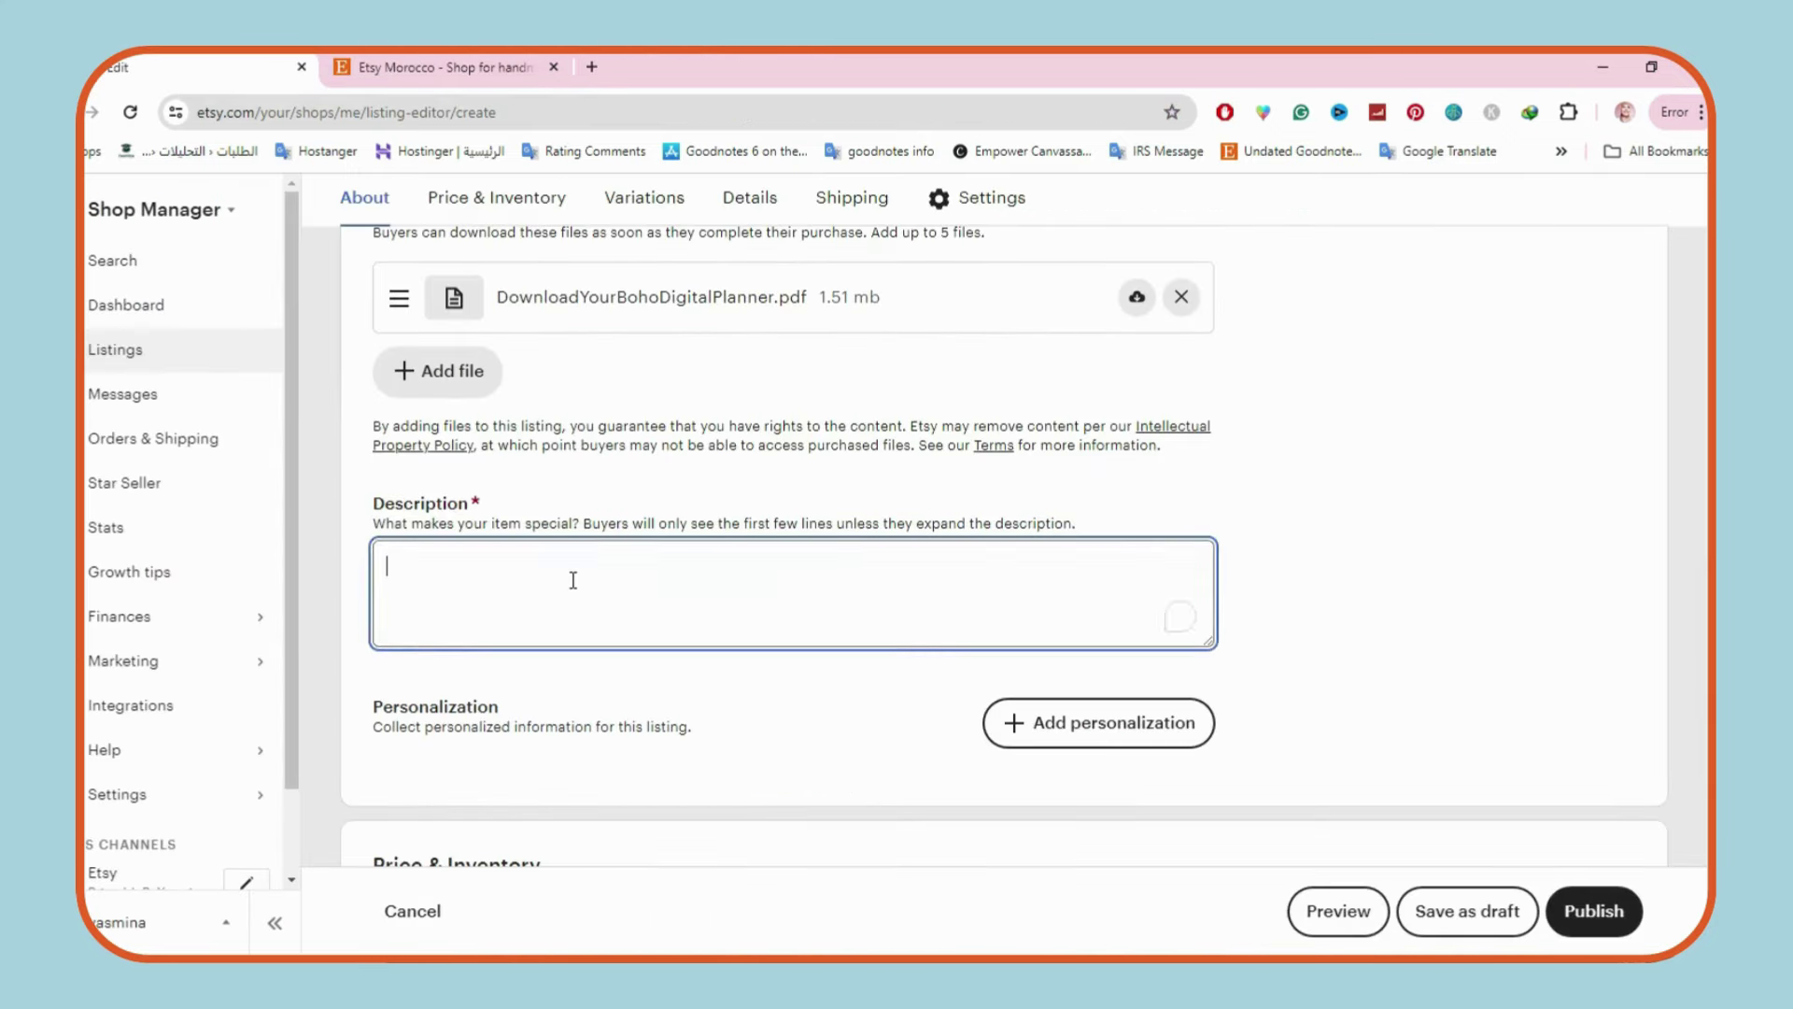
pyautogui.hotkey('ctrl', 'v')
pyautogui.scroll(10, 1205, 841)
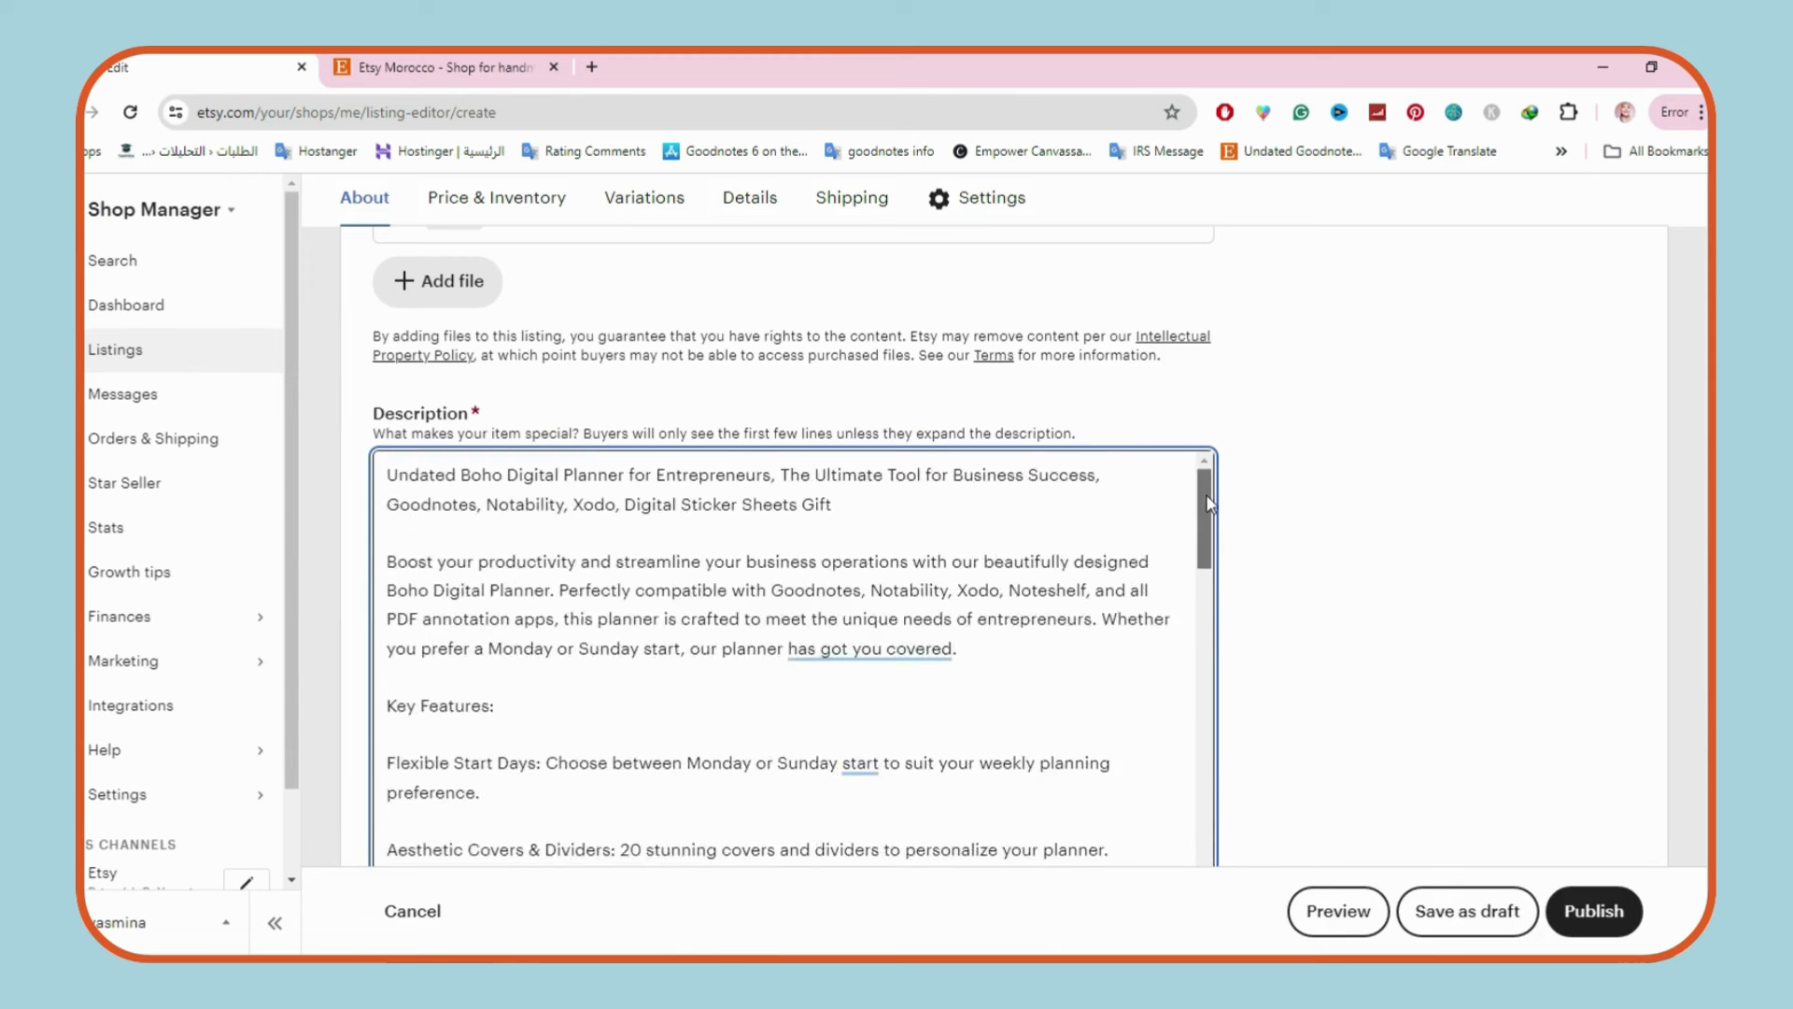
# Set the listing's price to USD 1.00.
pyautogui.scroll(-10, 1205, 841)
pyautogui.scroll(-10, 794, 560)
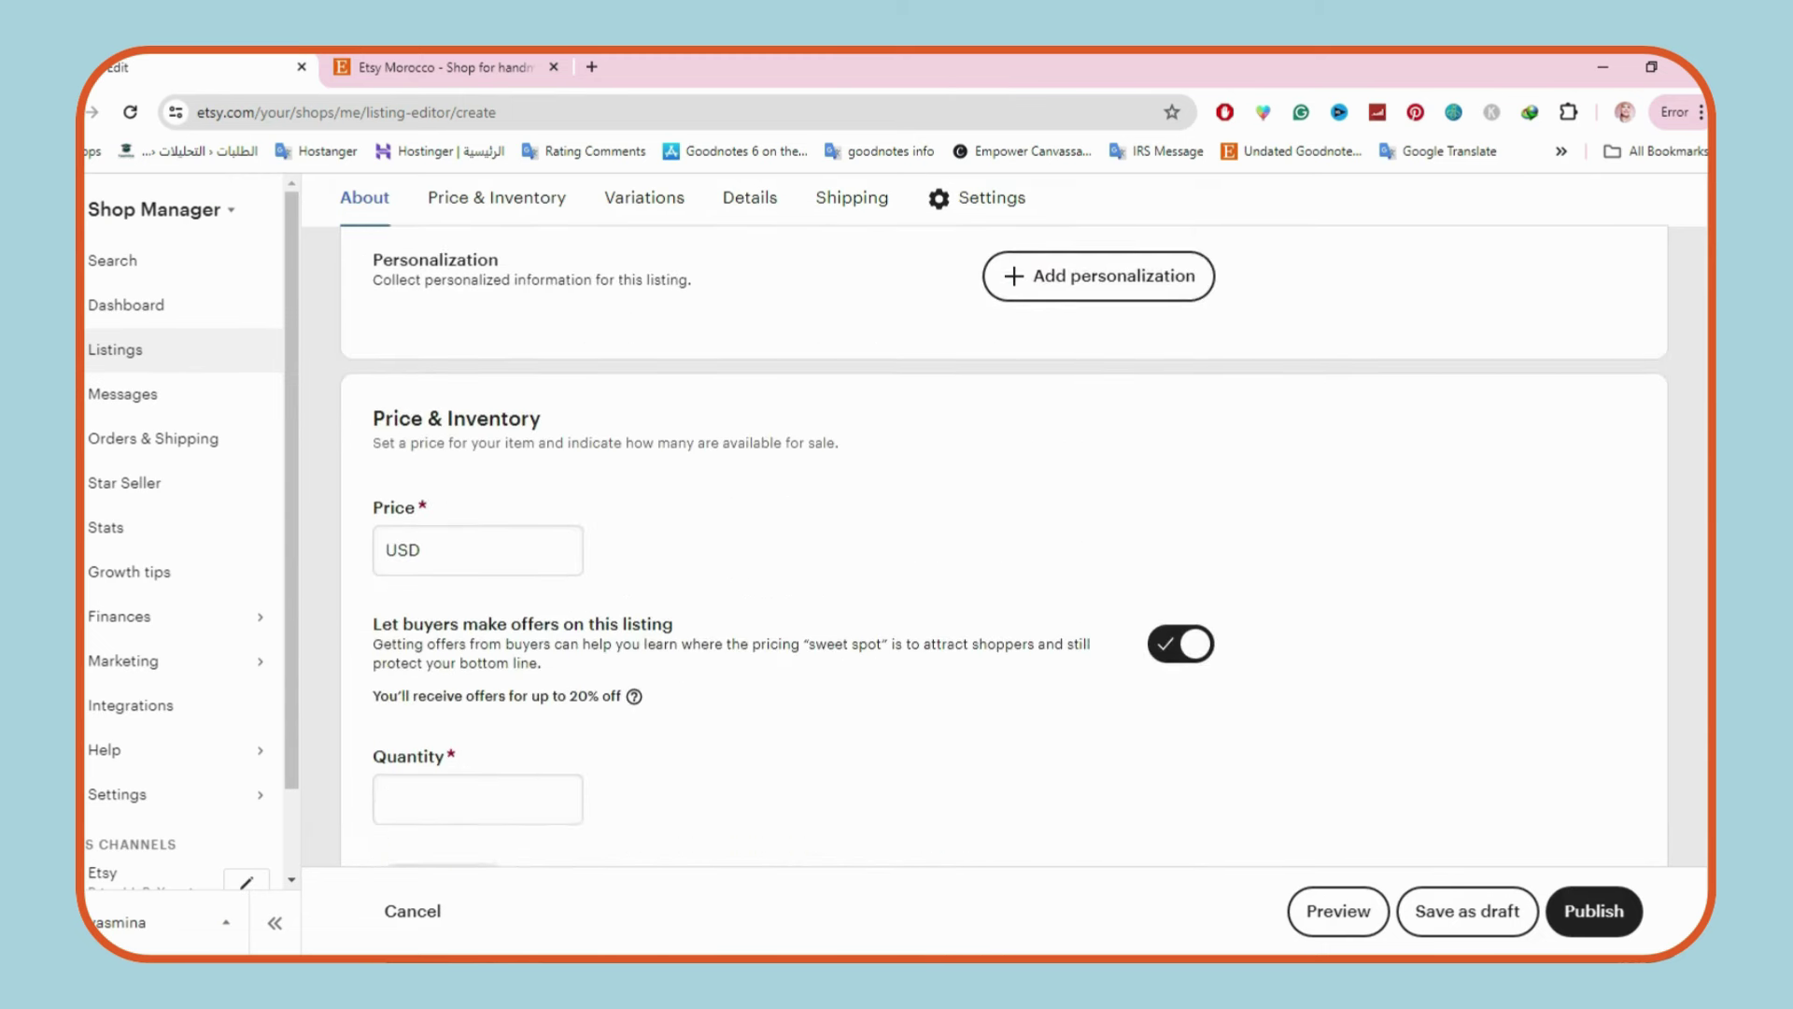
pyautogui.click(444, 526)
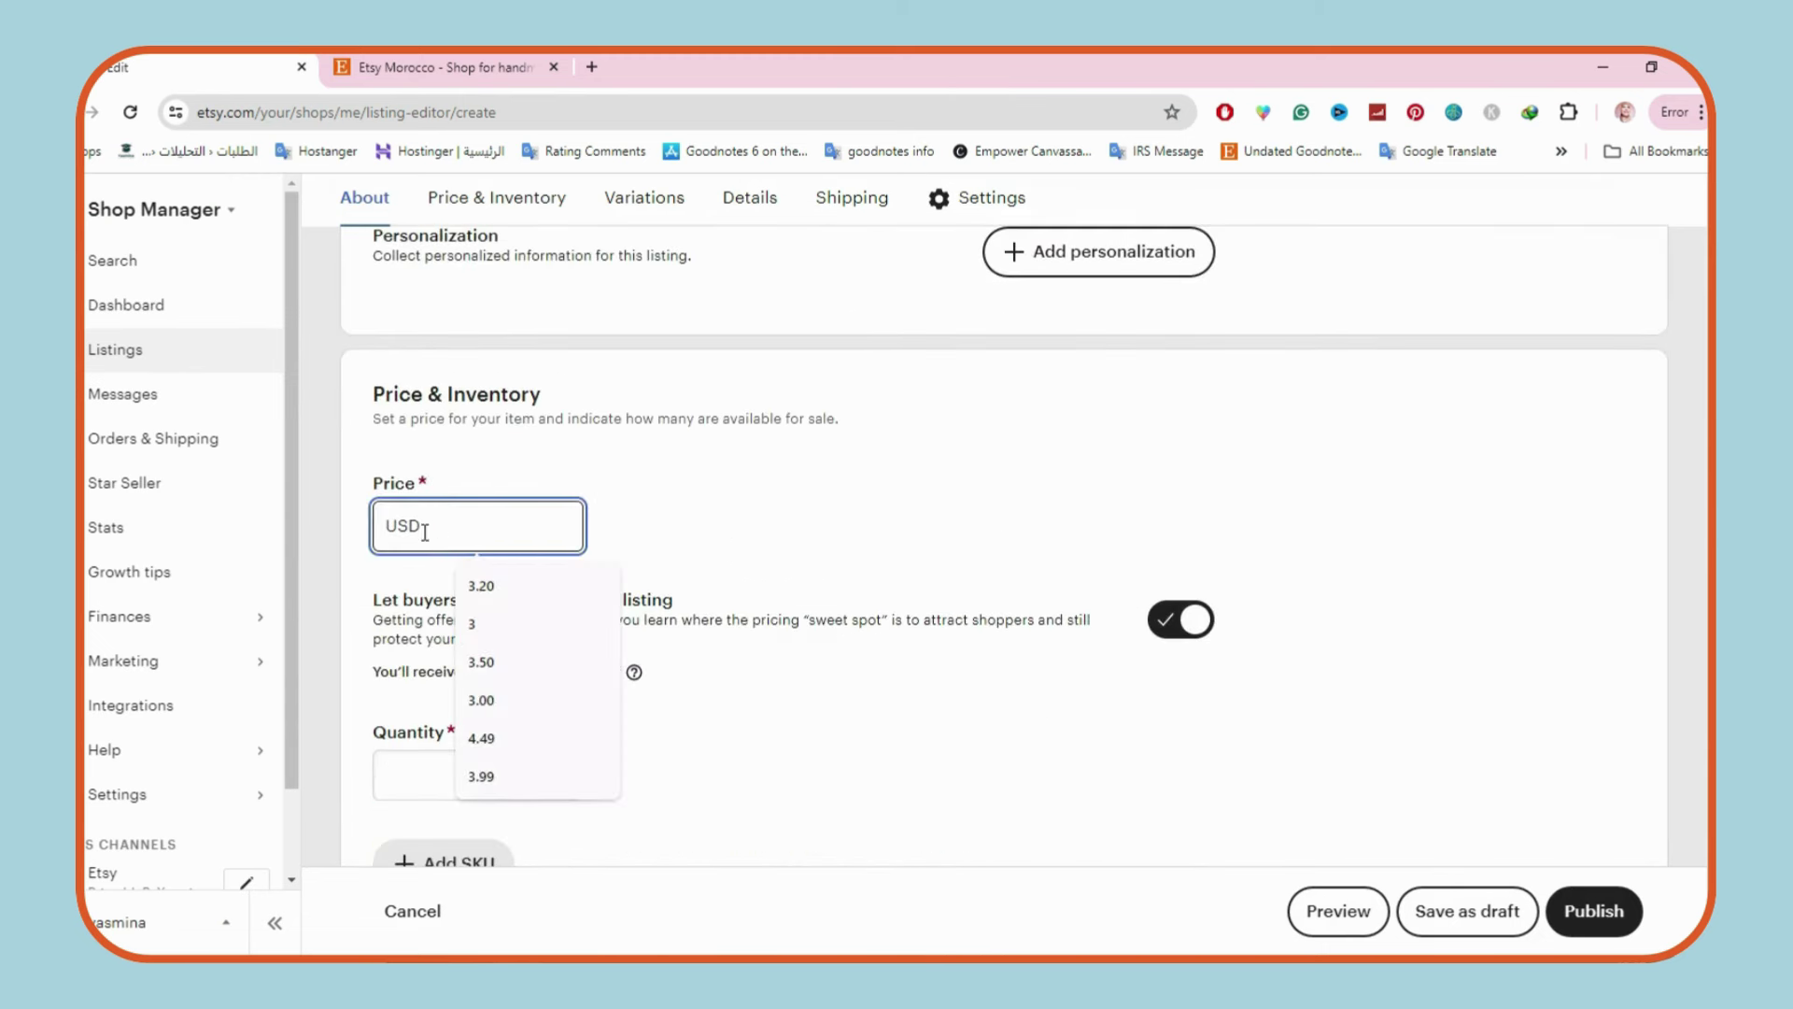
pyautogui.write('1')
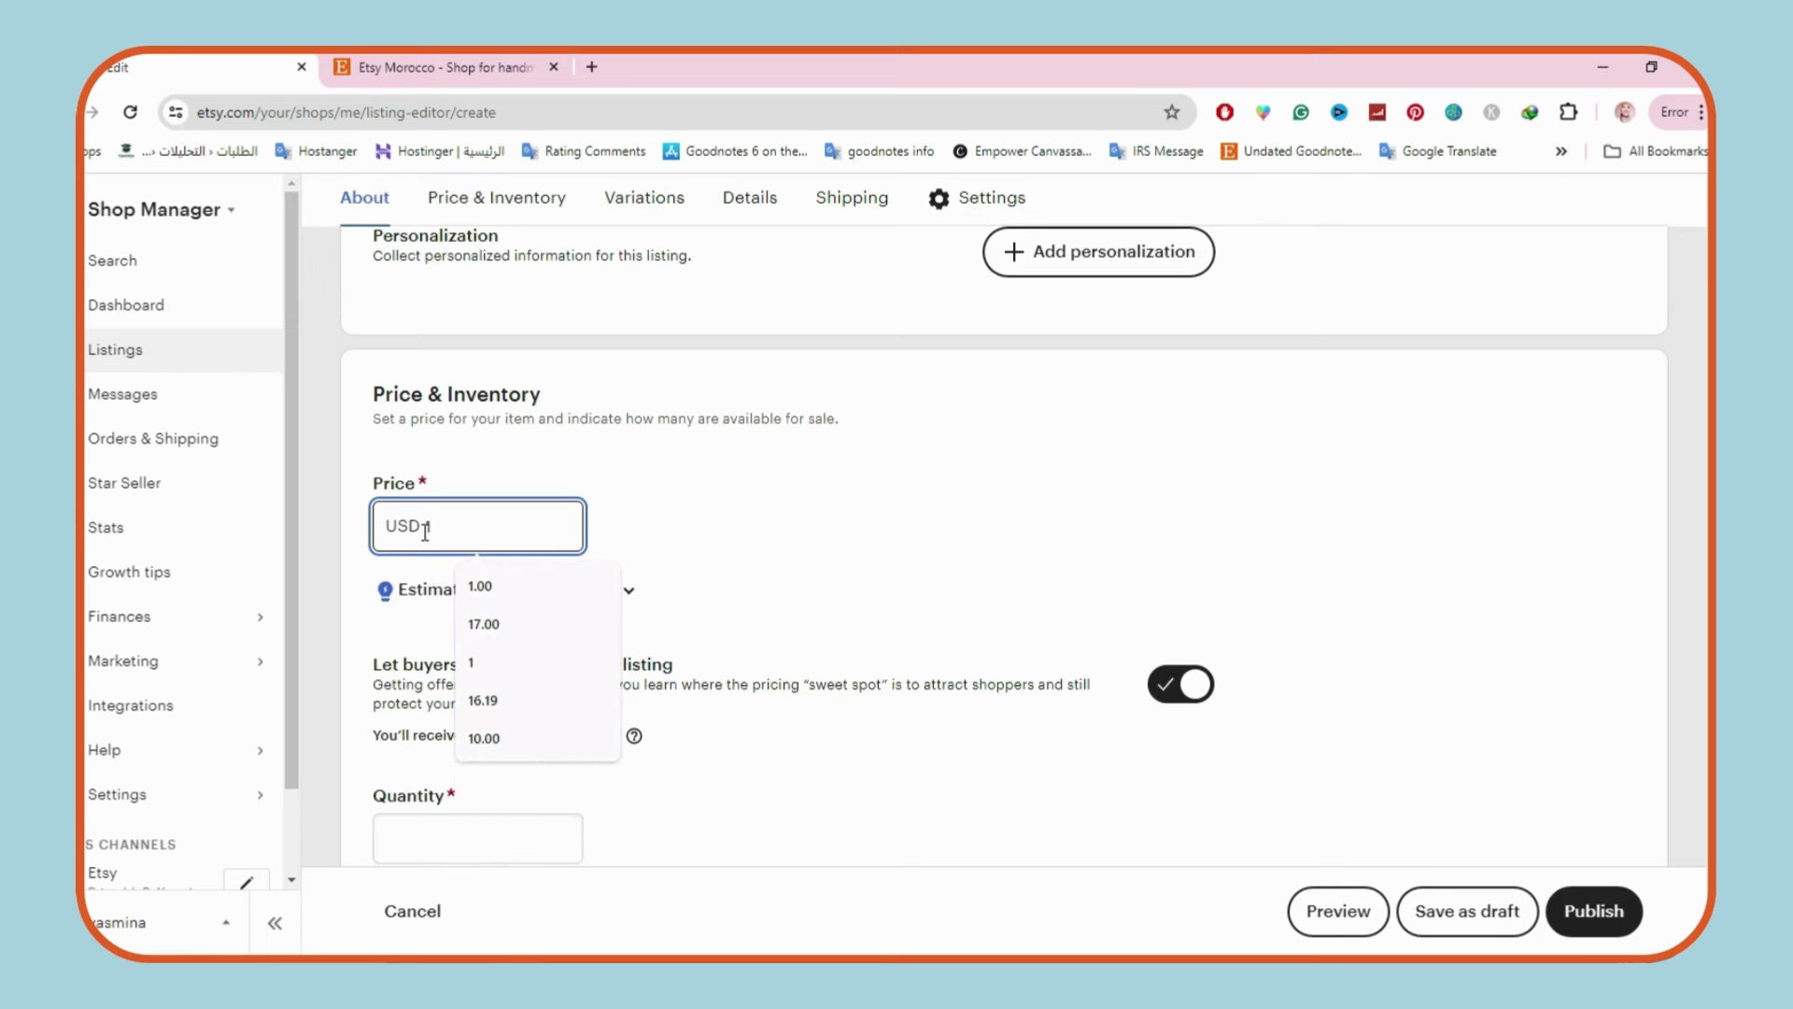
pyautogui.click(727, 505)
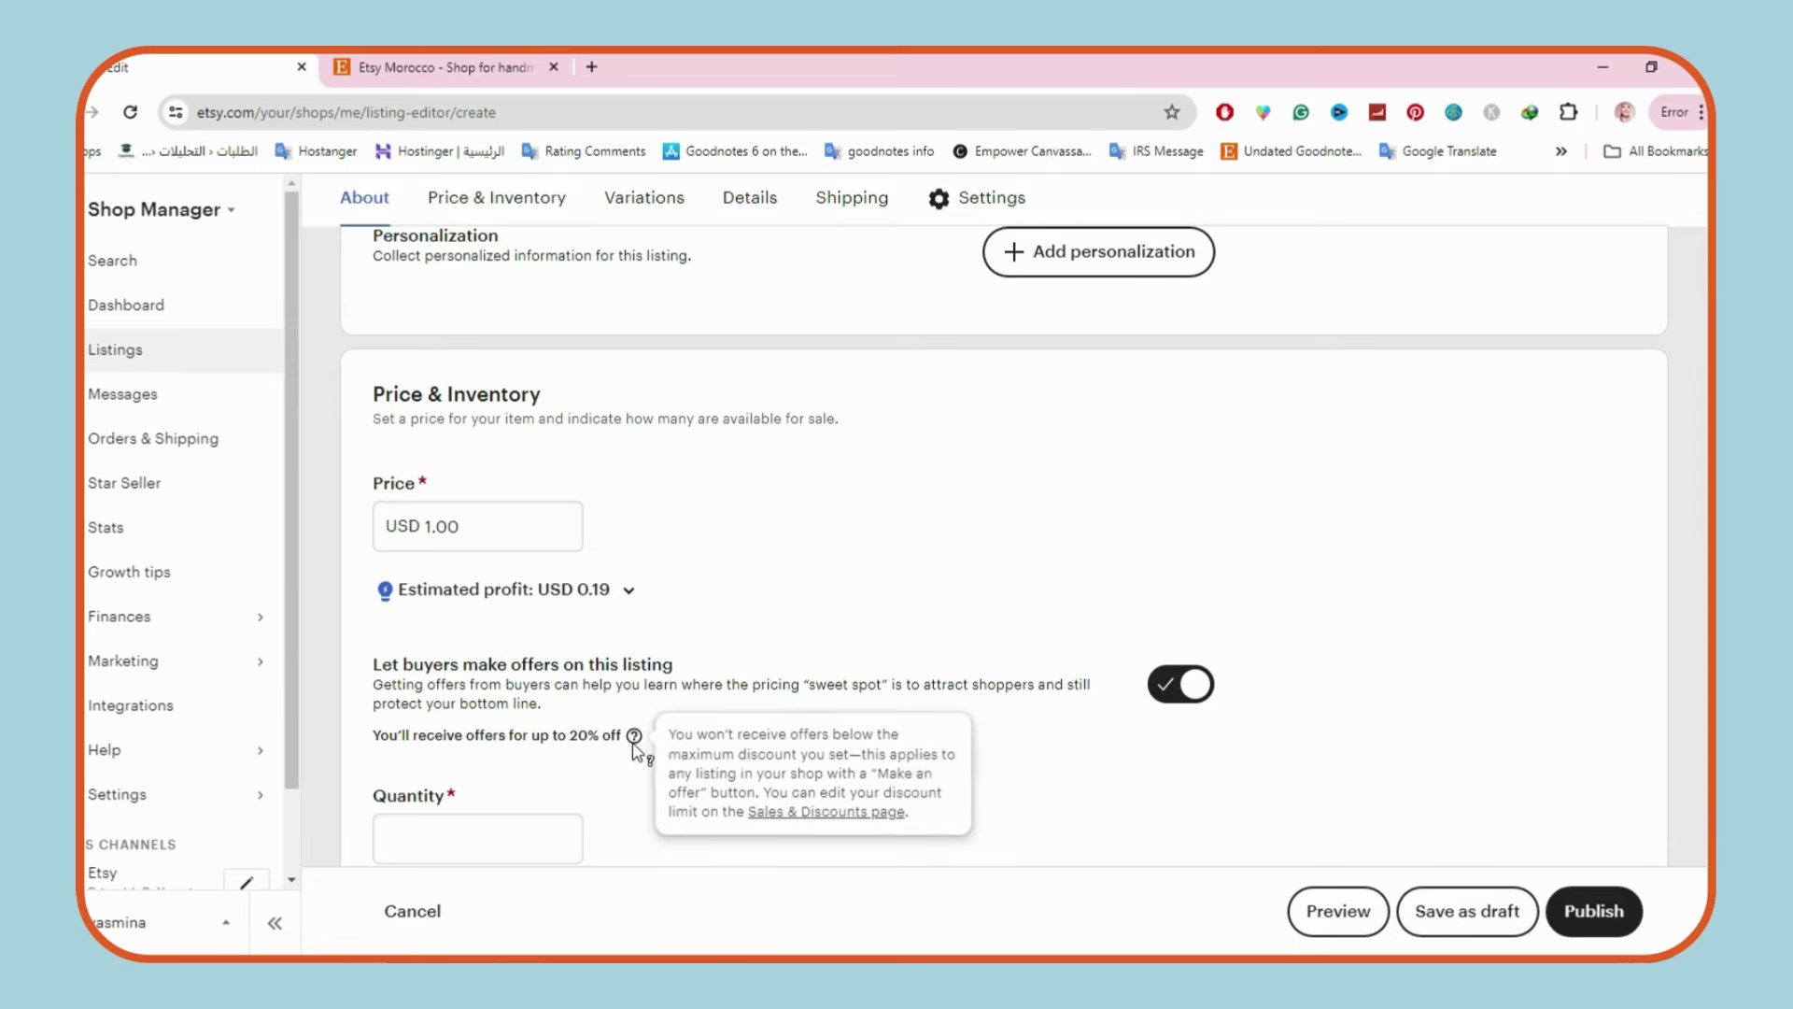
# Turn off buyer offers for this listing and set its quantity to 100.
pyautogui.click(1199, 688)
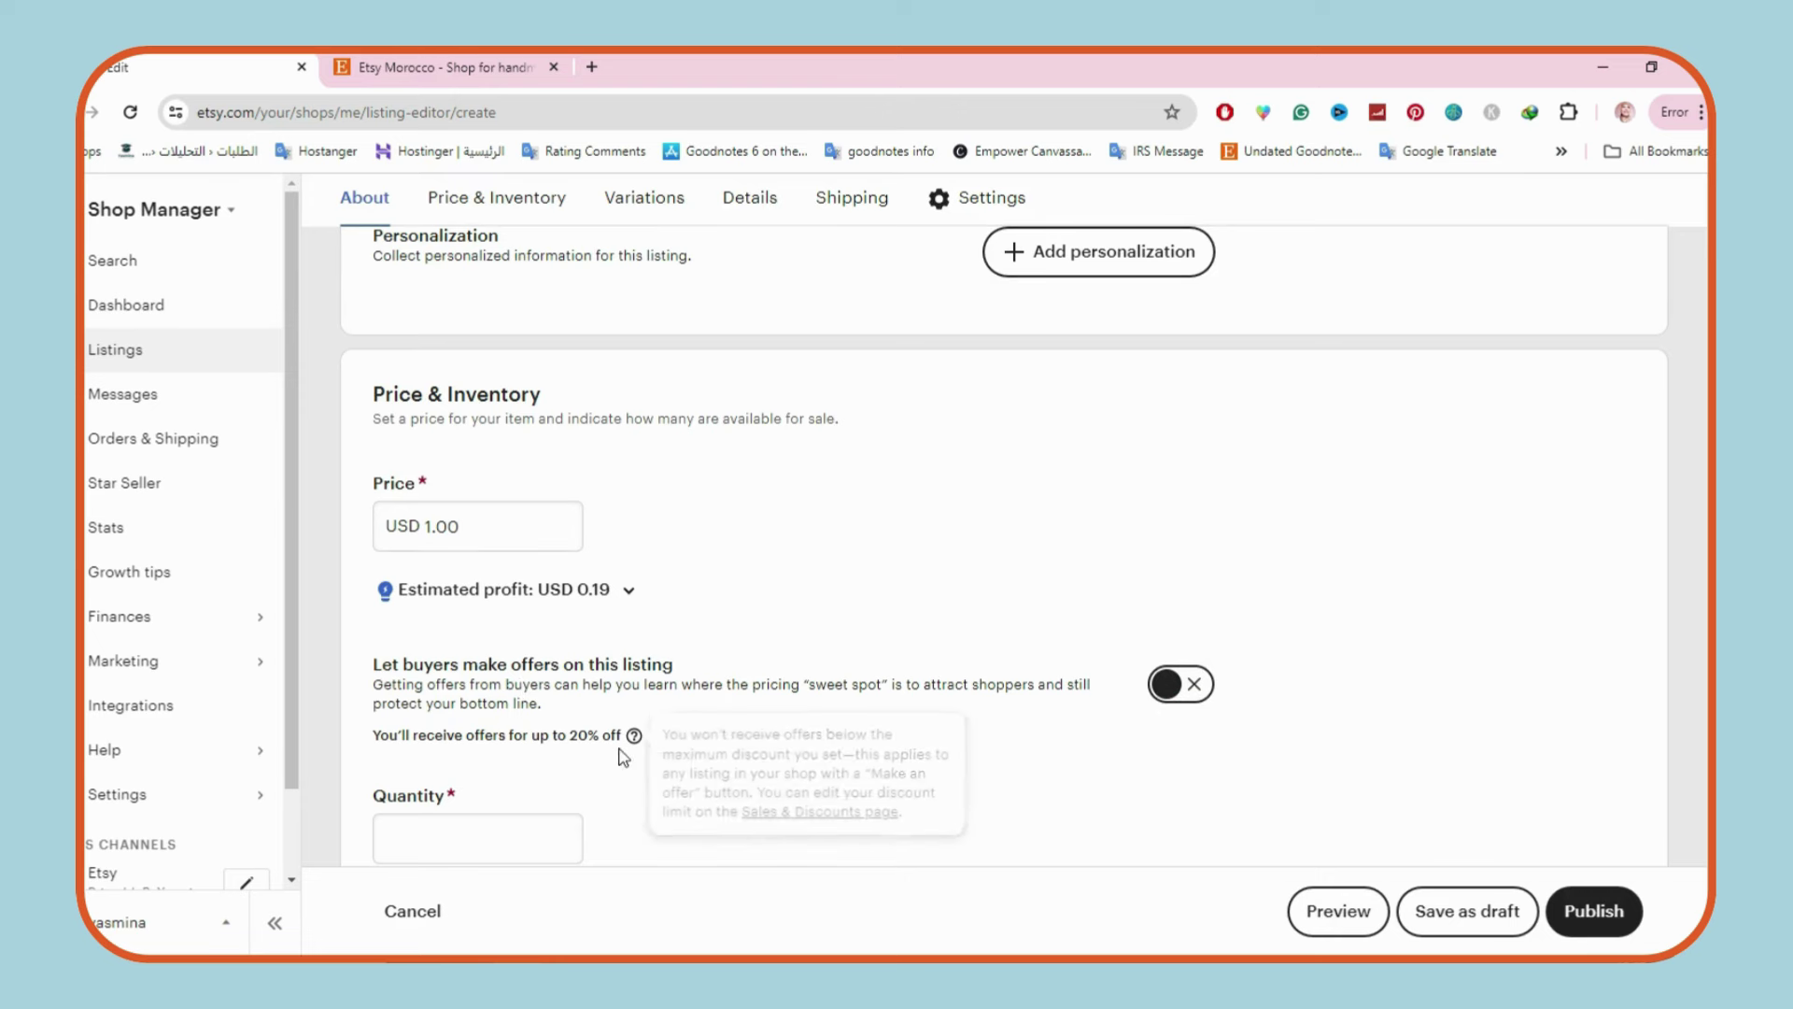
pyautogui.scroll(-2, 600, 693)
pyautogui.click(513, 643)
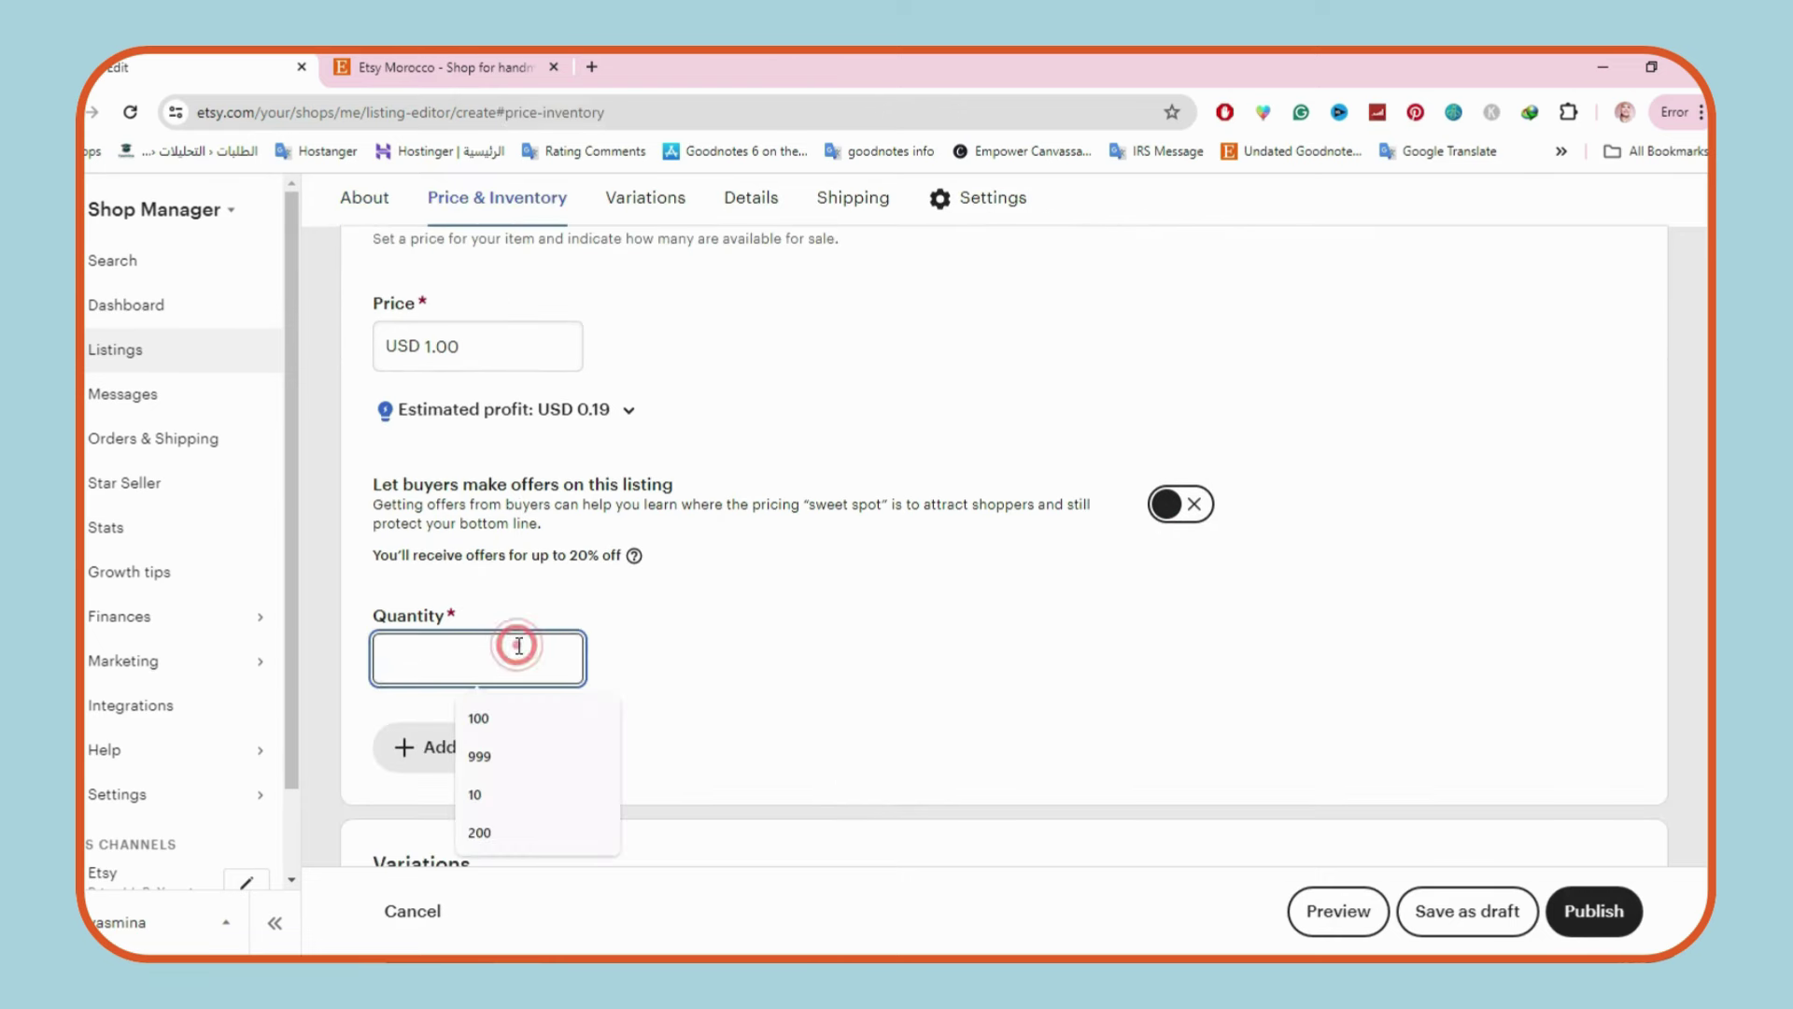
pyautogui.click(501, 715)
pyautogui.click(620, 669)
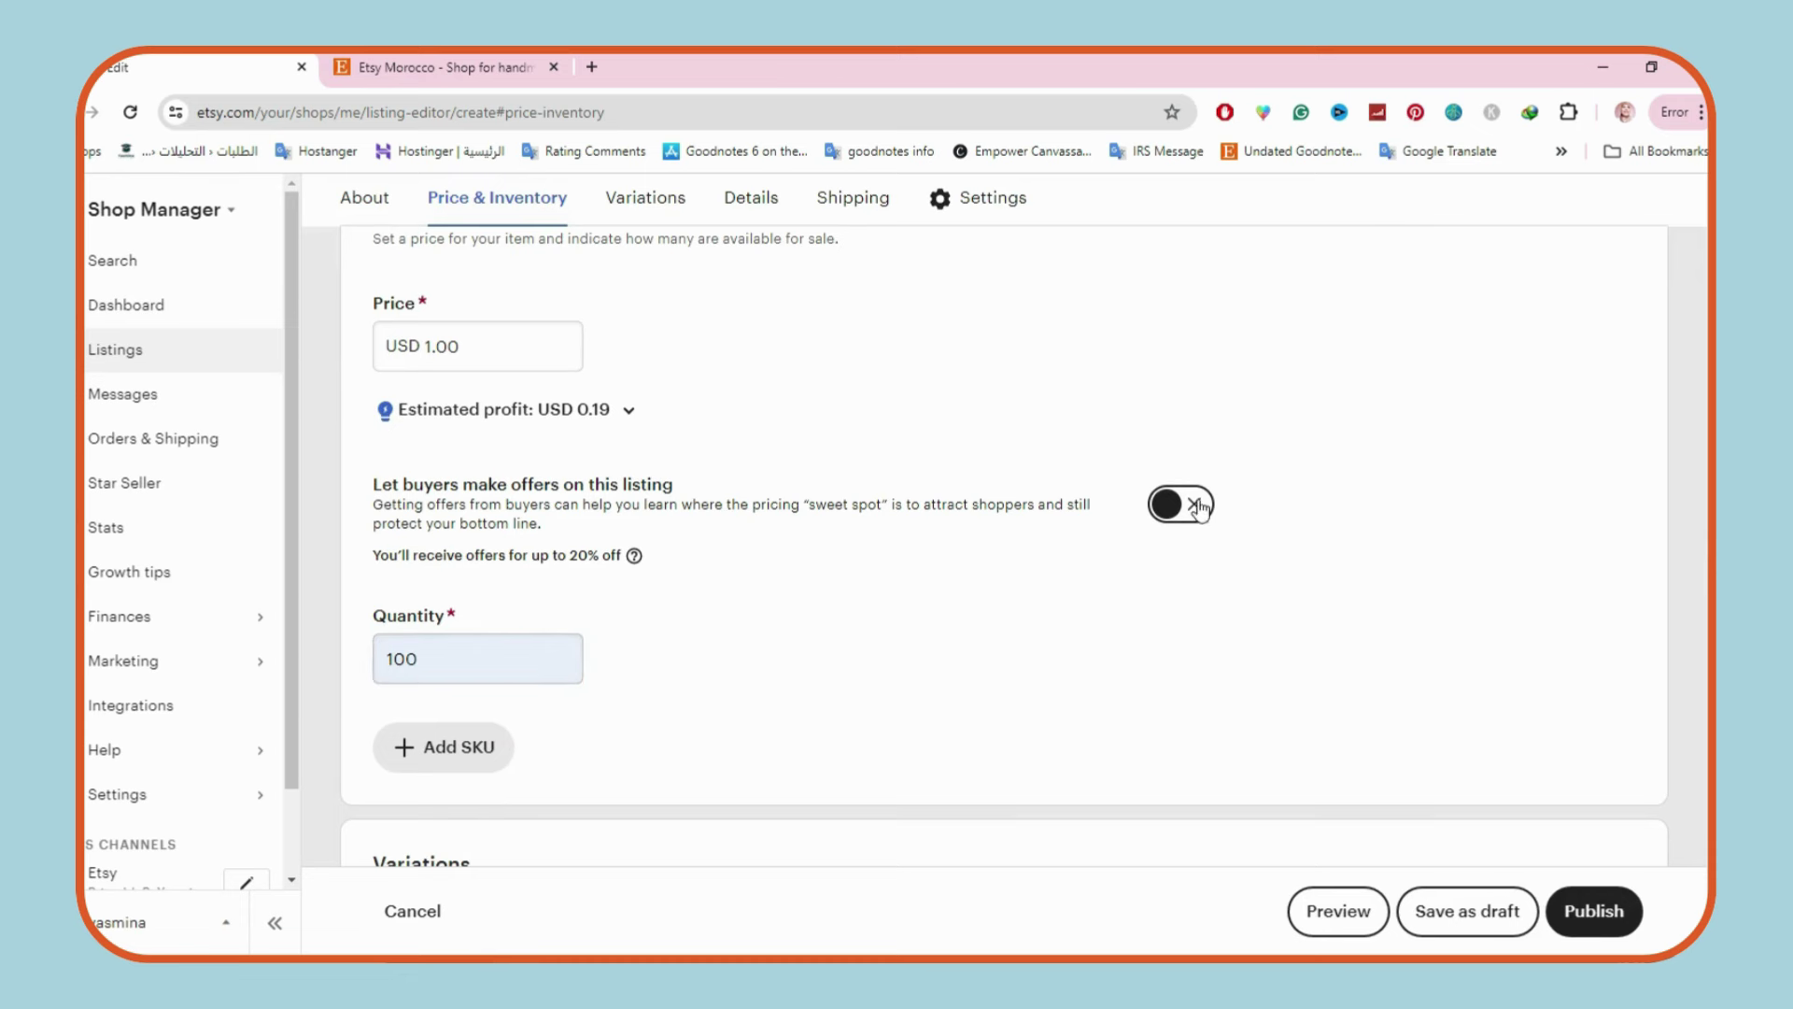
pyautogui.scroll(-8, 1199, 509)
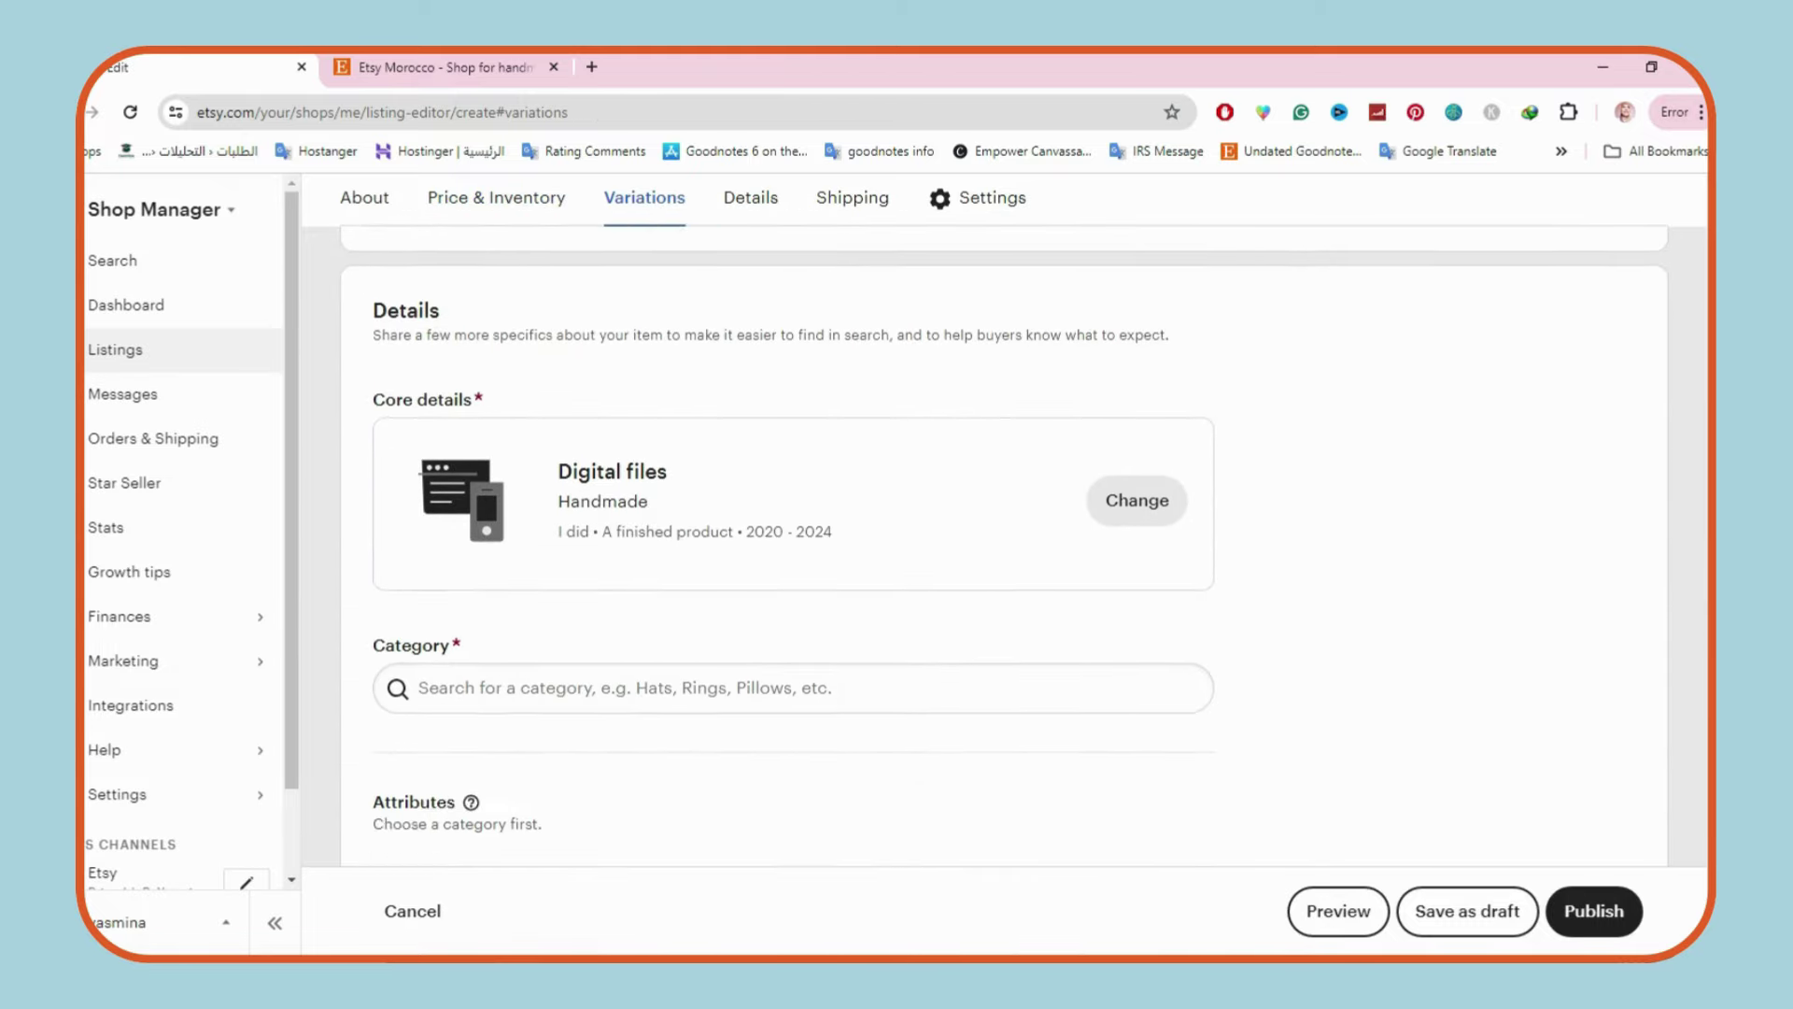
# Search the listing's category options for "digital planner".
pyautogui.scroll(-2, 1027, 569)
pyautogui.click(758, 476)
pyautogui.write('digi')
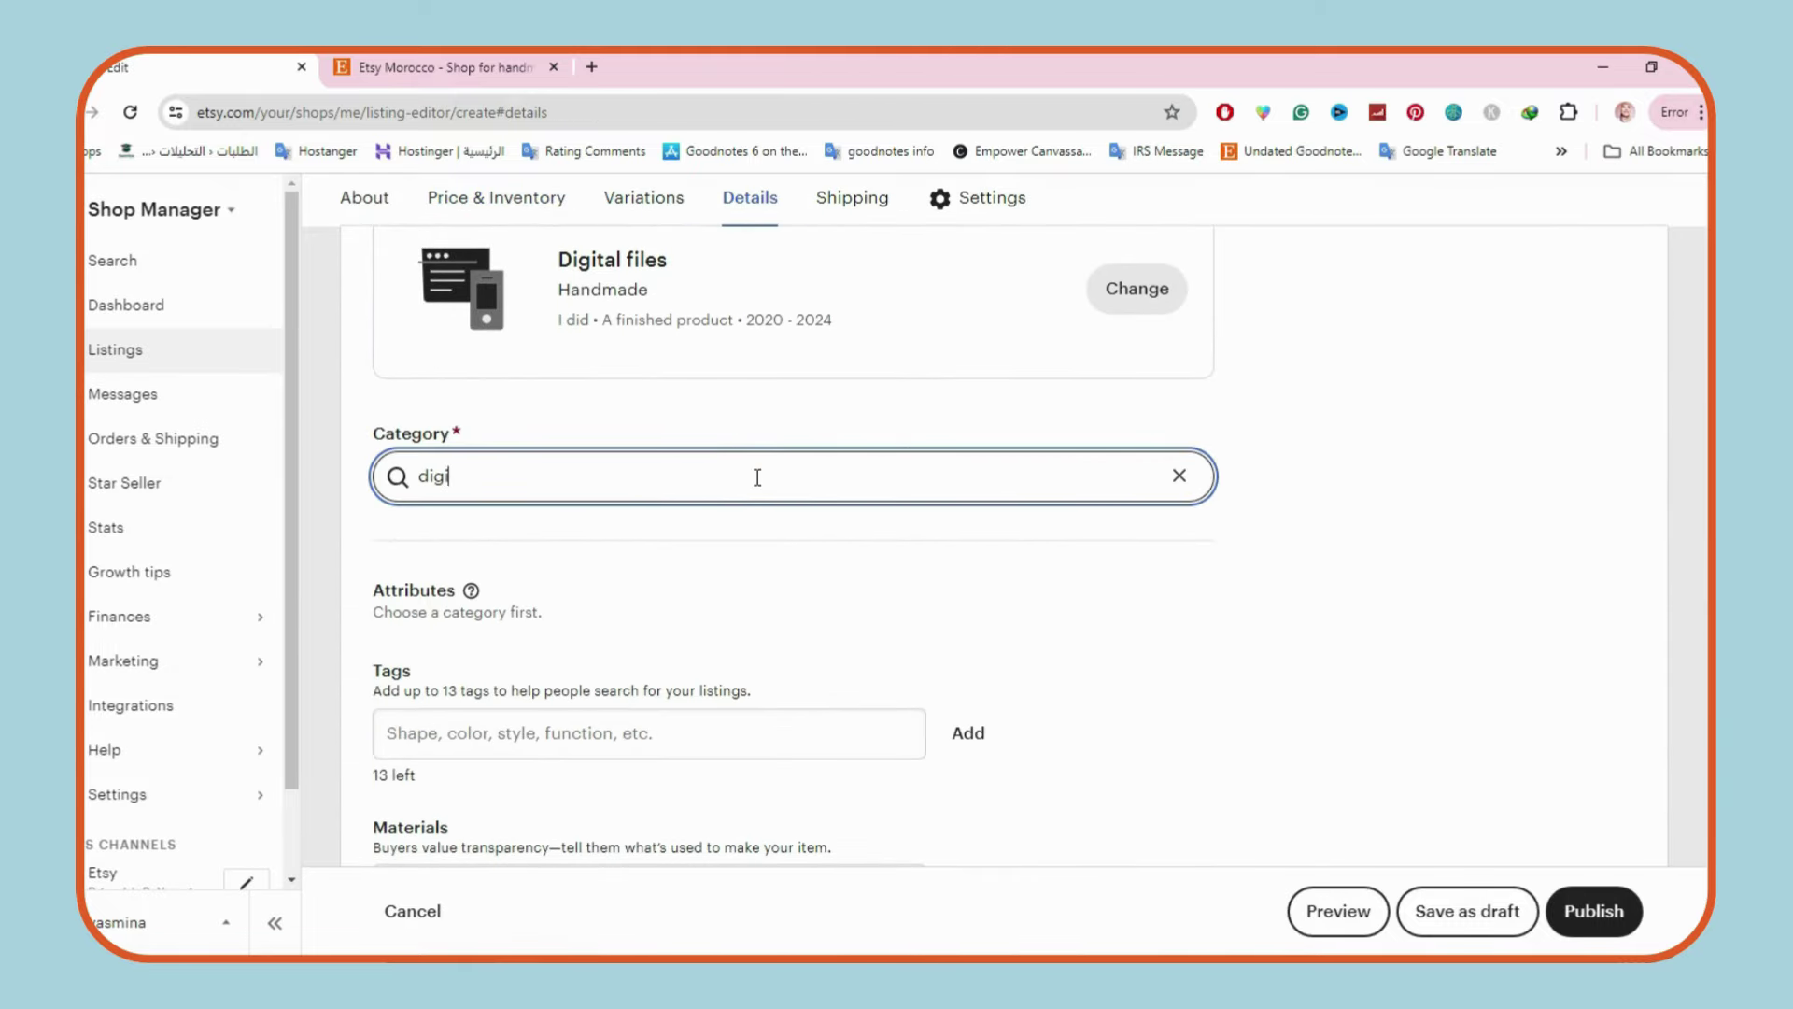
pyautogui.write('tal planner')
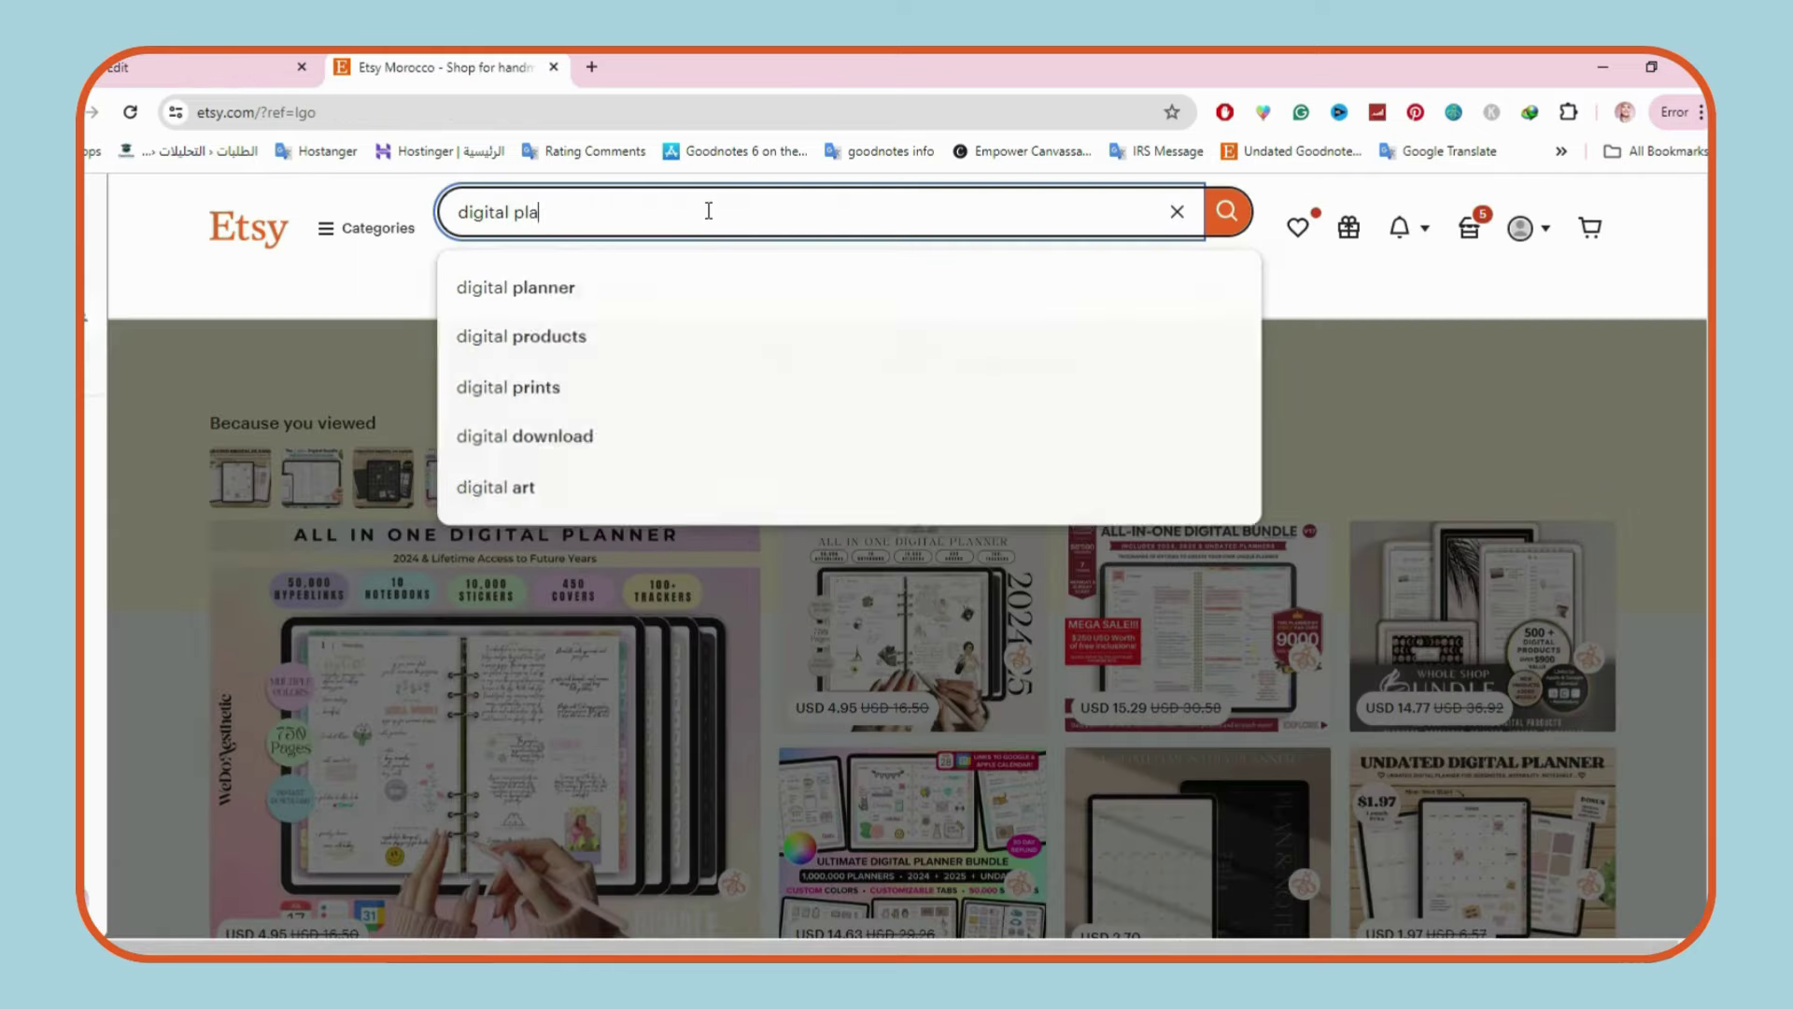
# Search the Etsy marketplace for "digital planner boho for goodnotes", open an undated Goodnotes planner listing and find its category path.
pyautogui.write('nner boho for goodnotes')
pyautogui.press('Return')
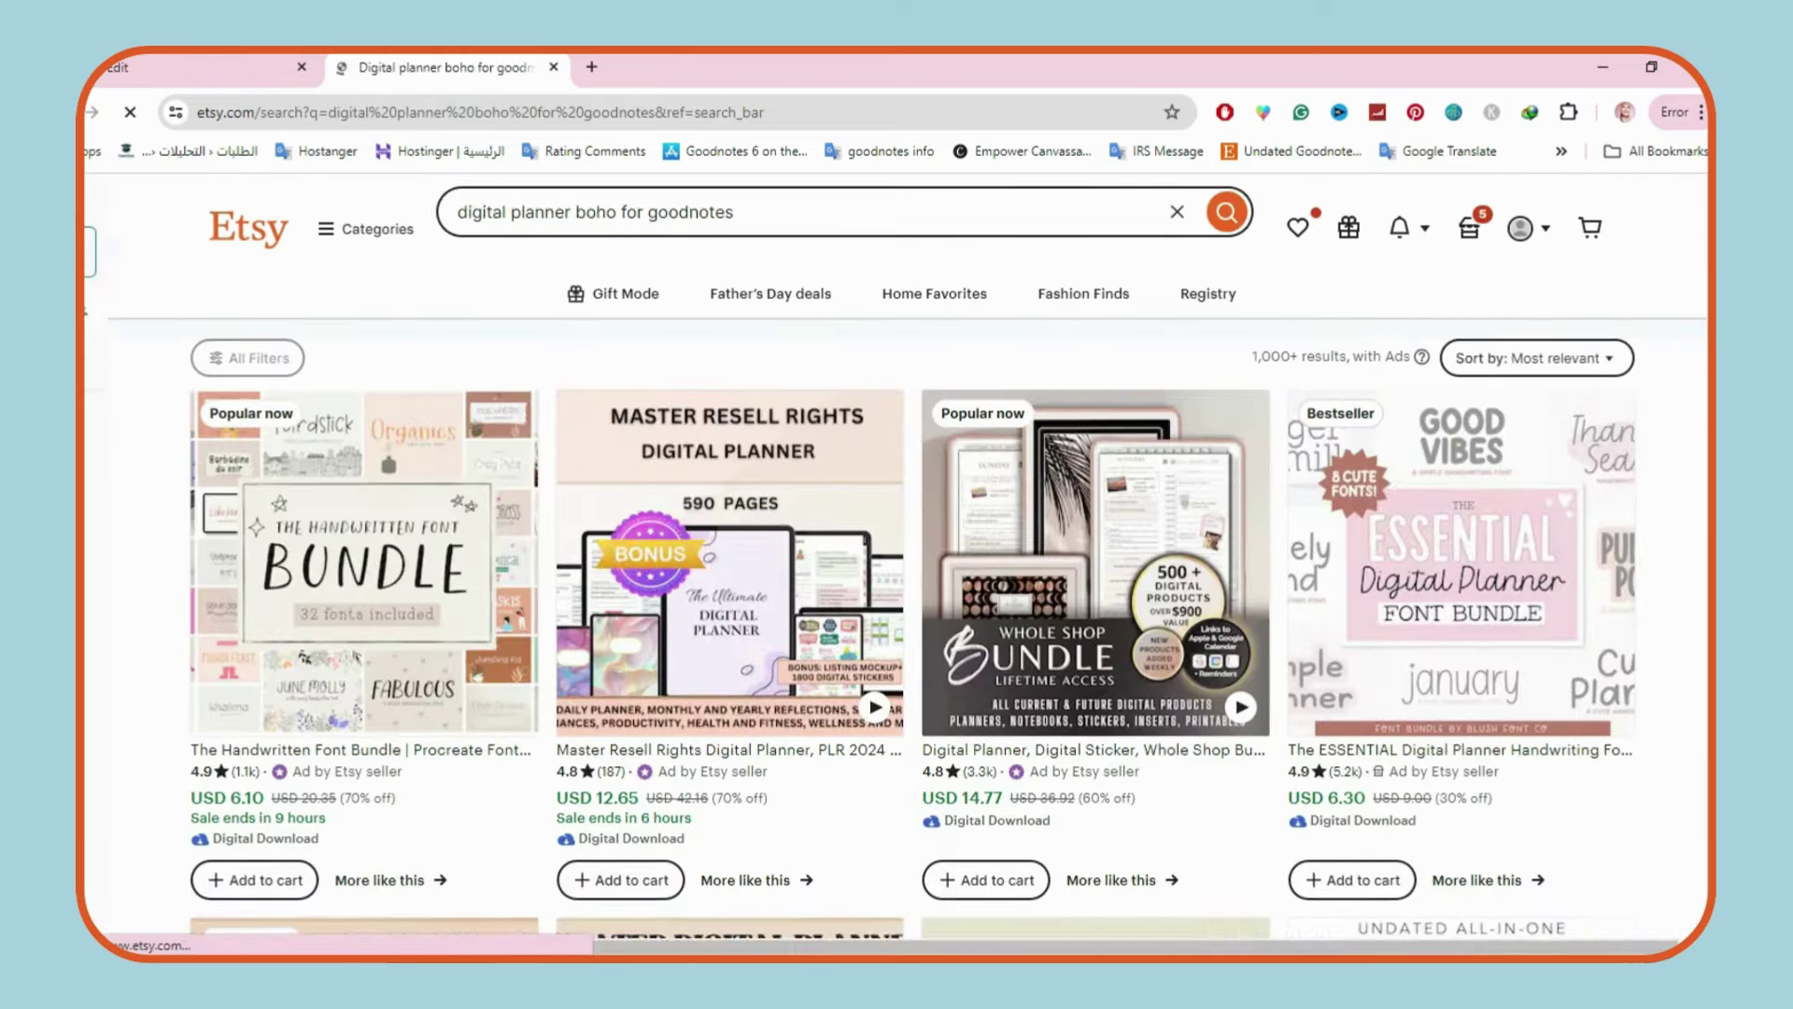
pyautogui.scroll(-1, 897, 561)
pyautogui.scroll(-1, 897, 561)
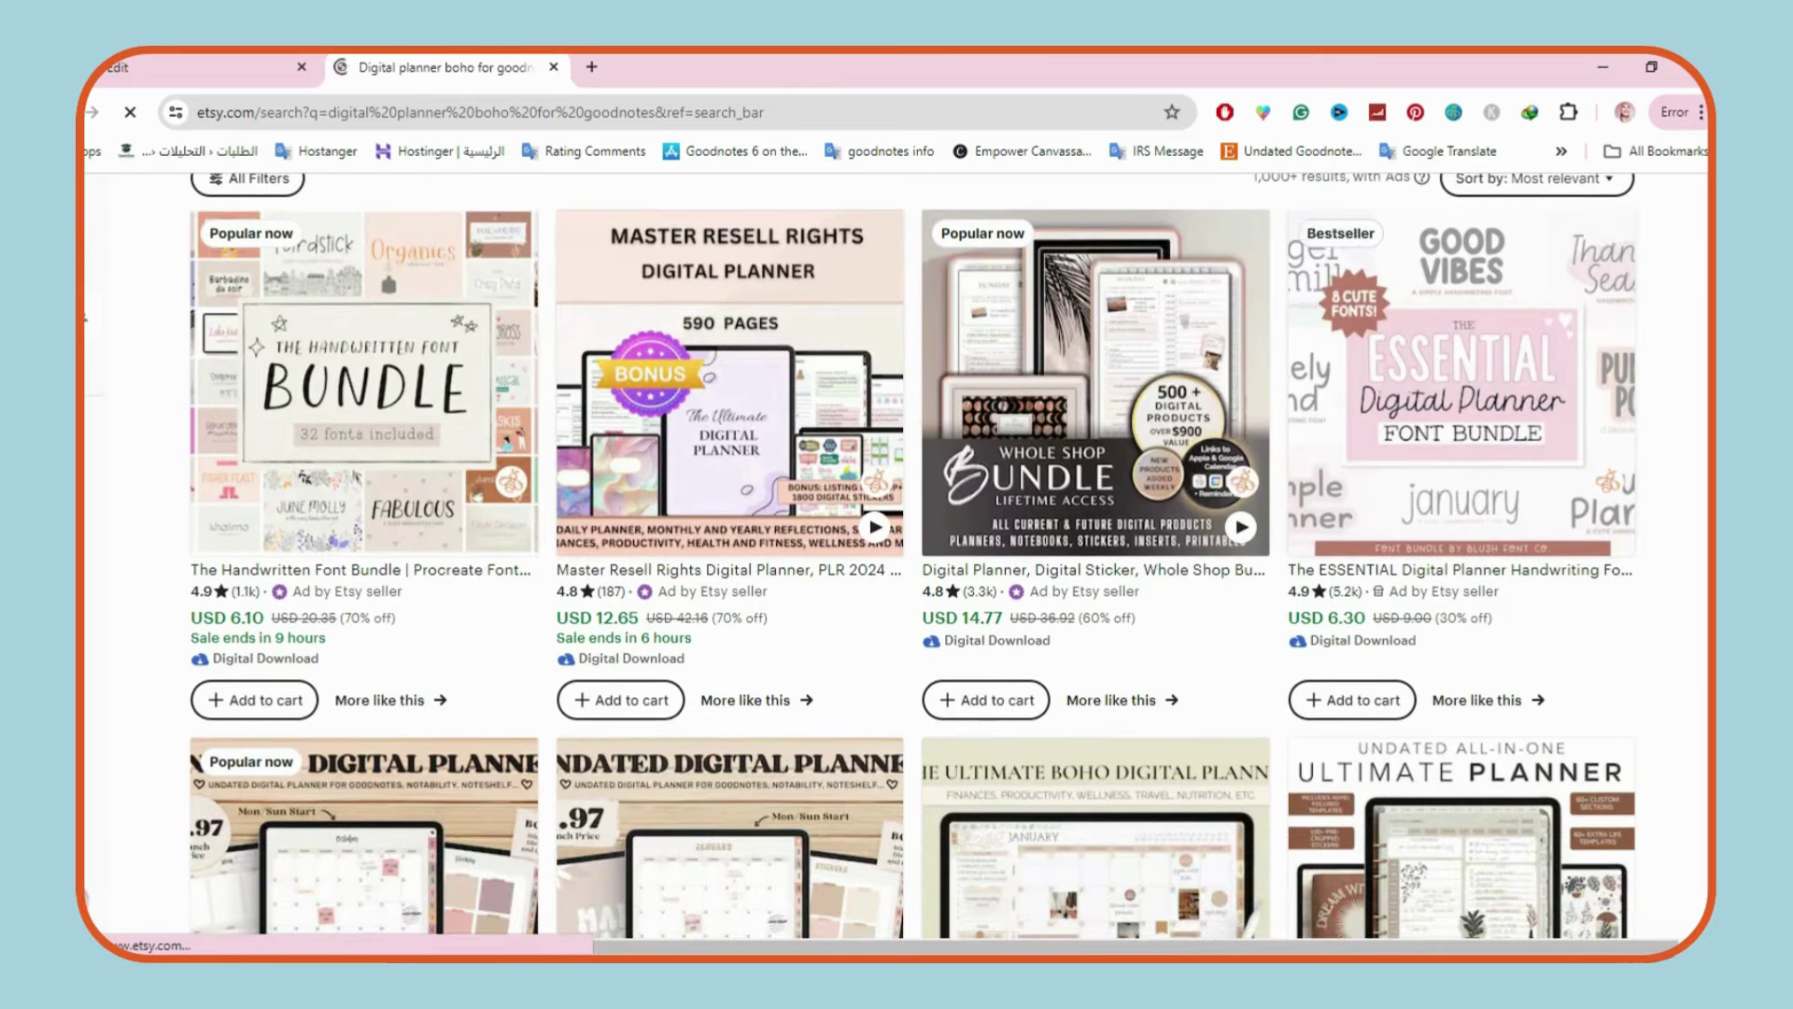
pyautogui.scroll(-5, 397, 502)
pyautogui.click(397, 501)
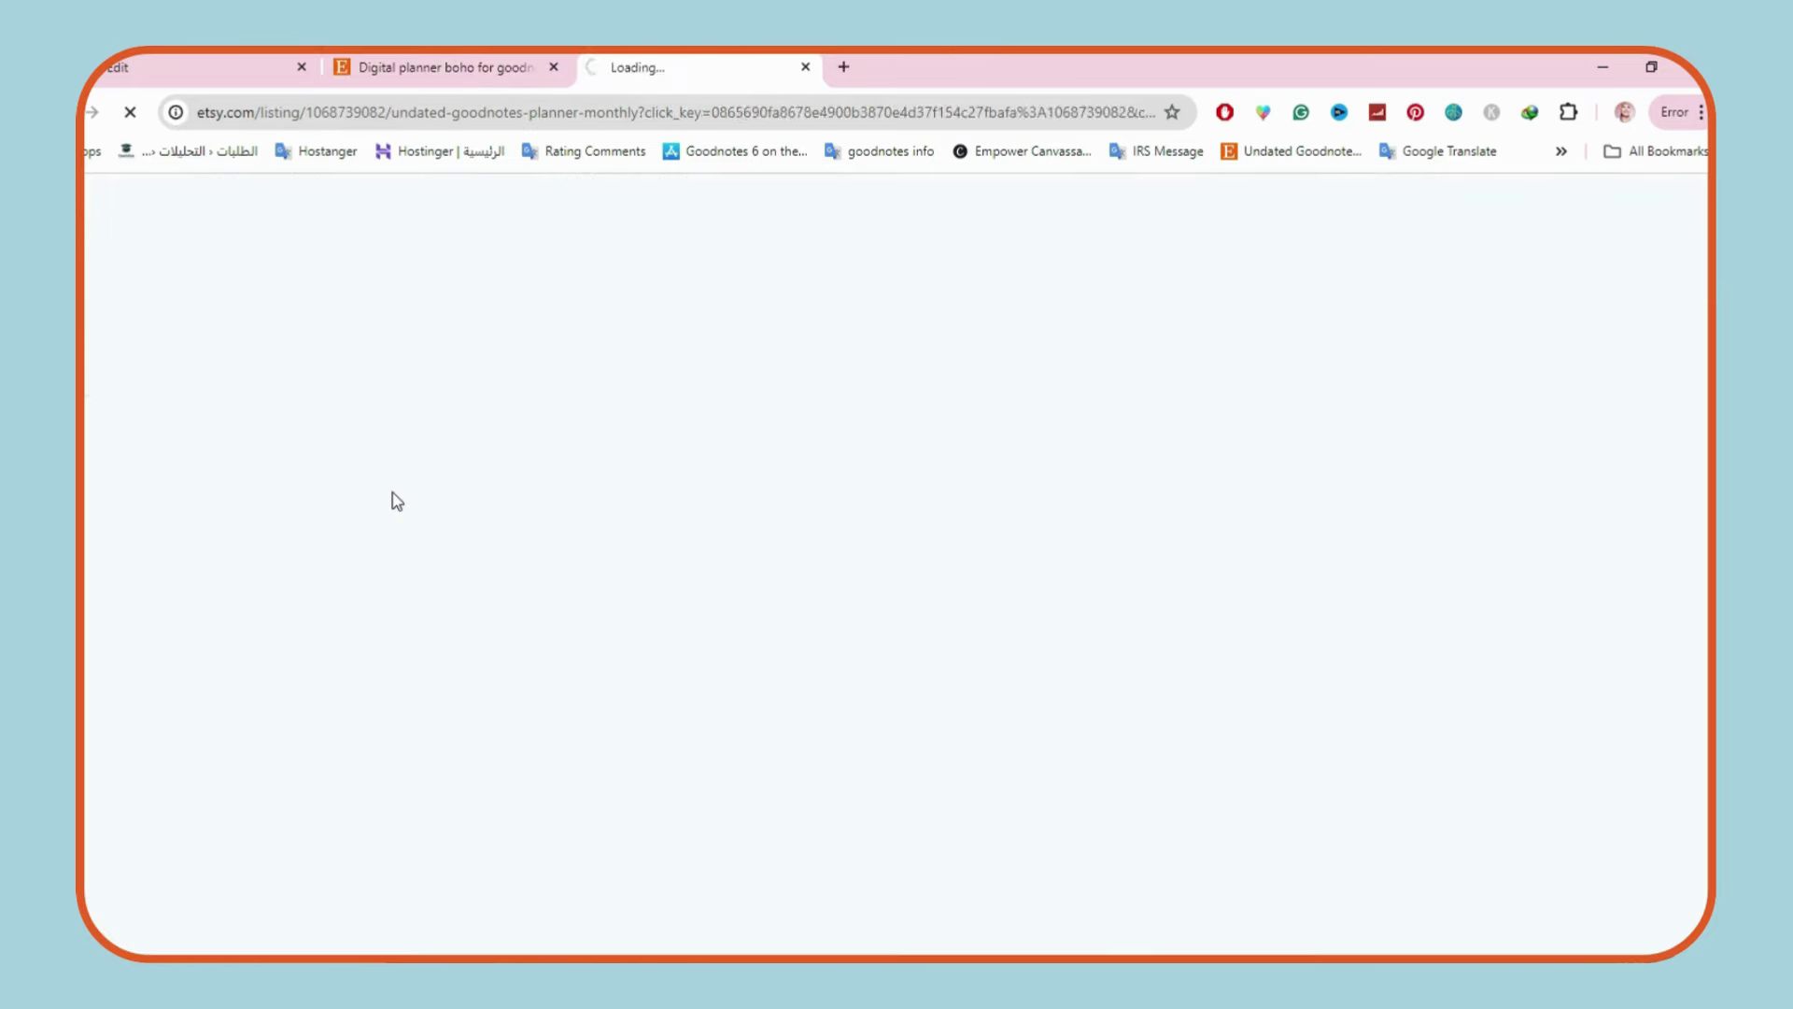
pyautogui.scroll(-7, 397, 502)
pyautogui.scroll(-20, 297, 542)
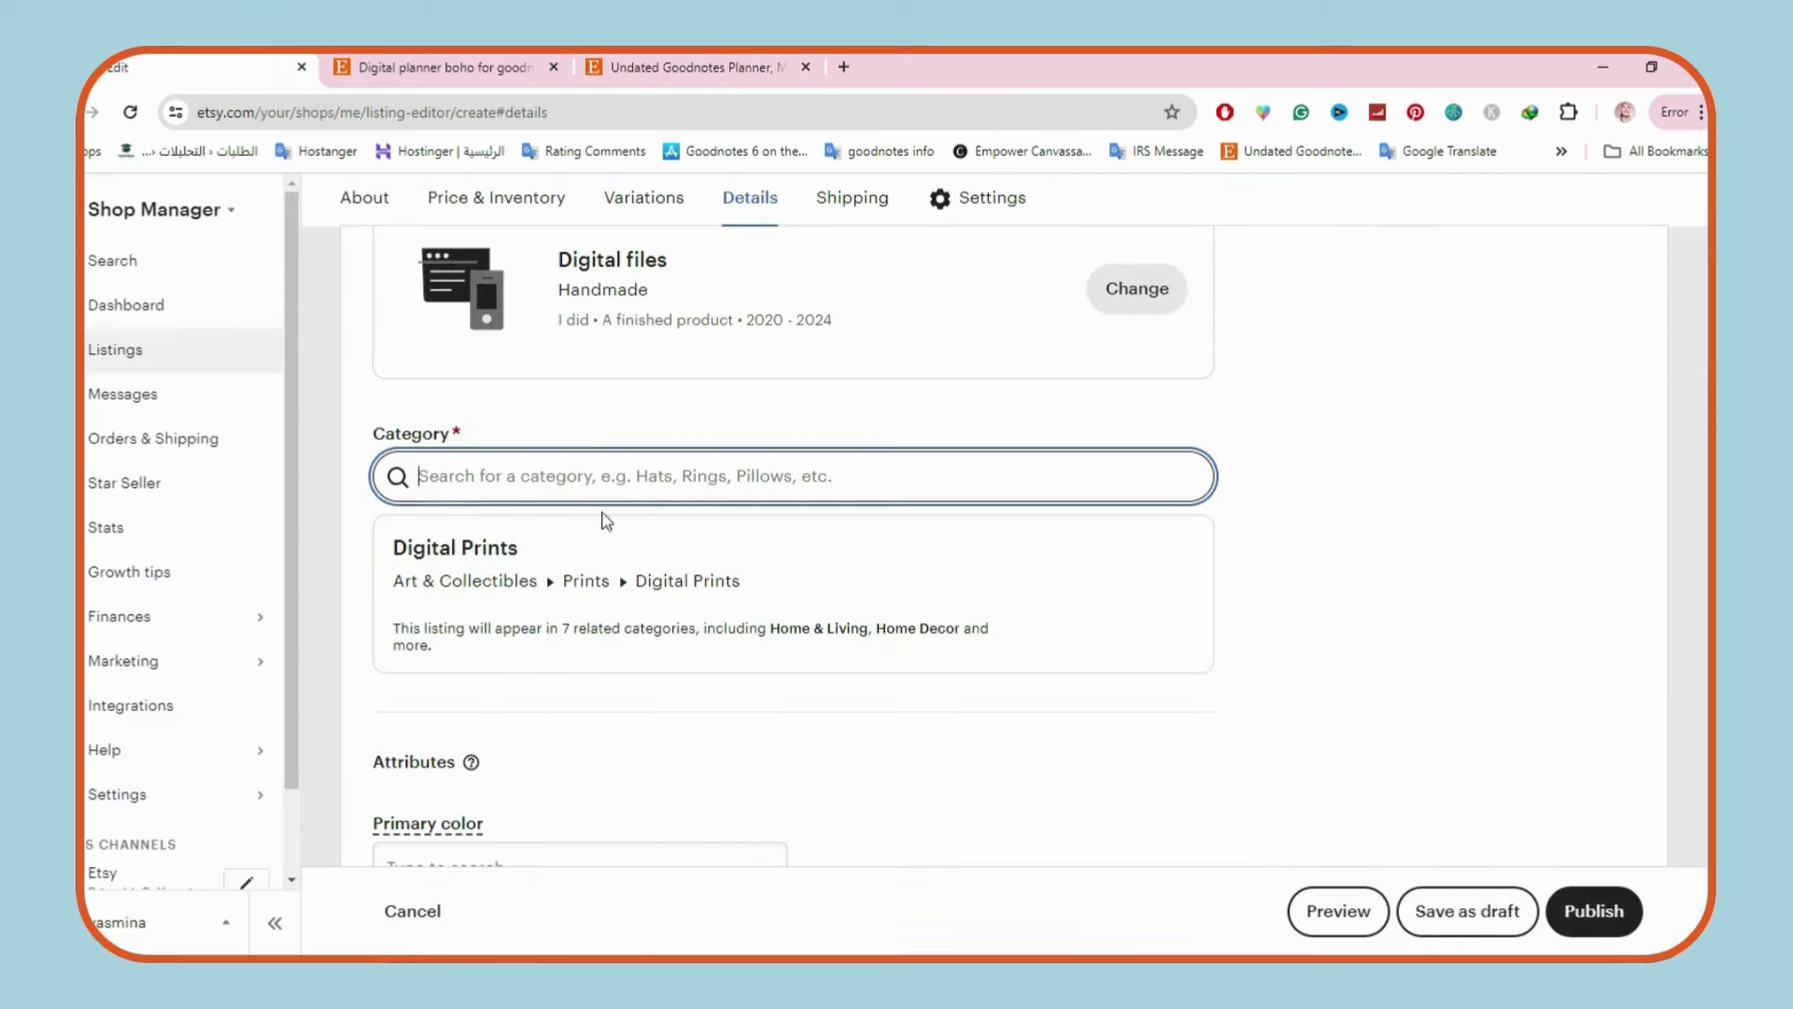
# Return to the listing editor and set the listing's category to Planner Templates.
pyautogui.write('planner templ')
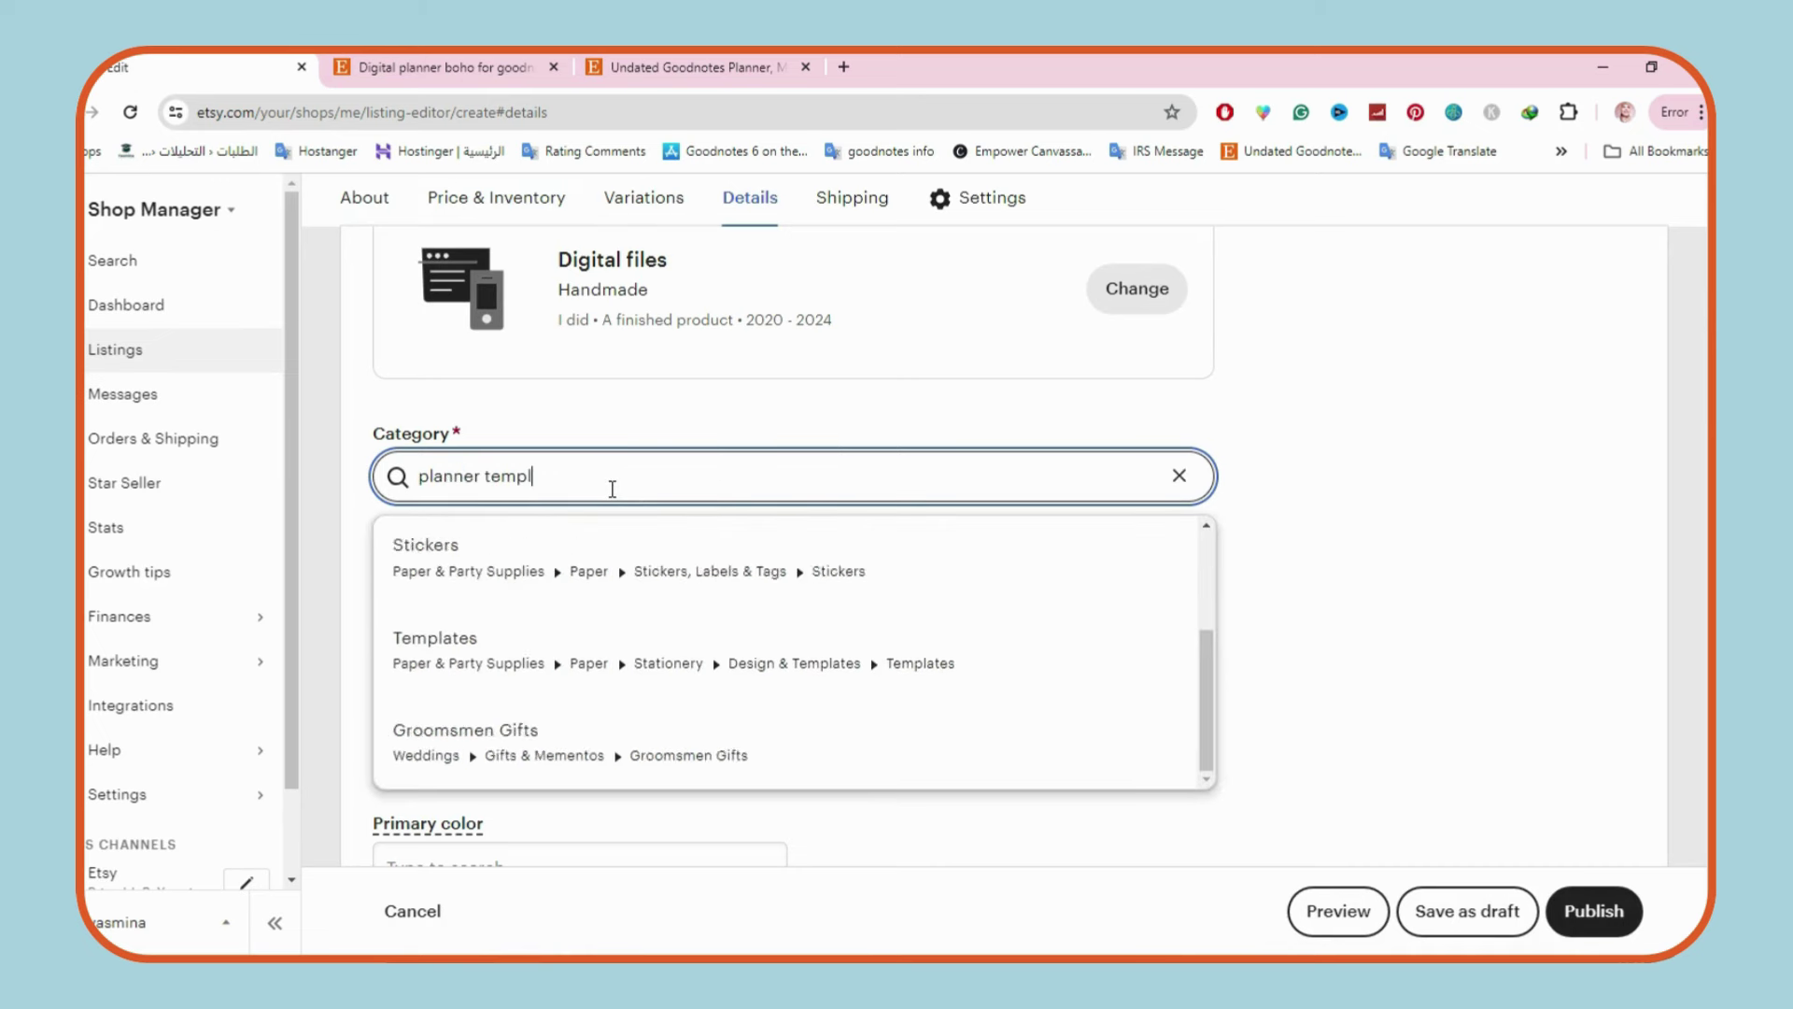
pyautogui.click(735, 585)
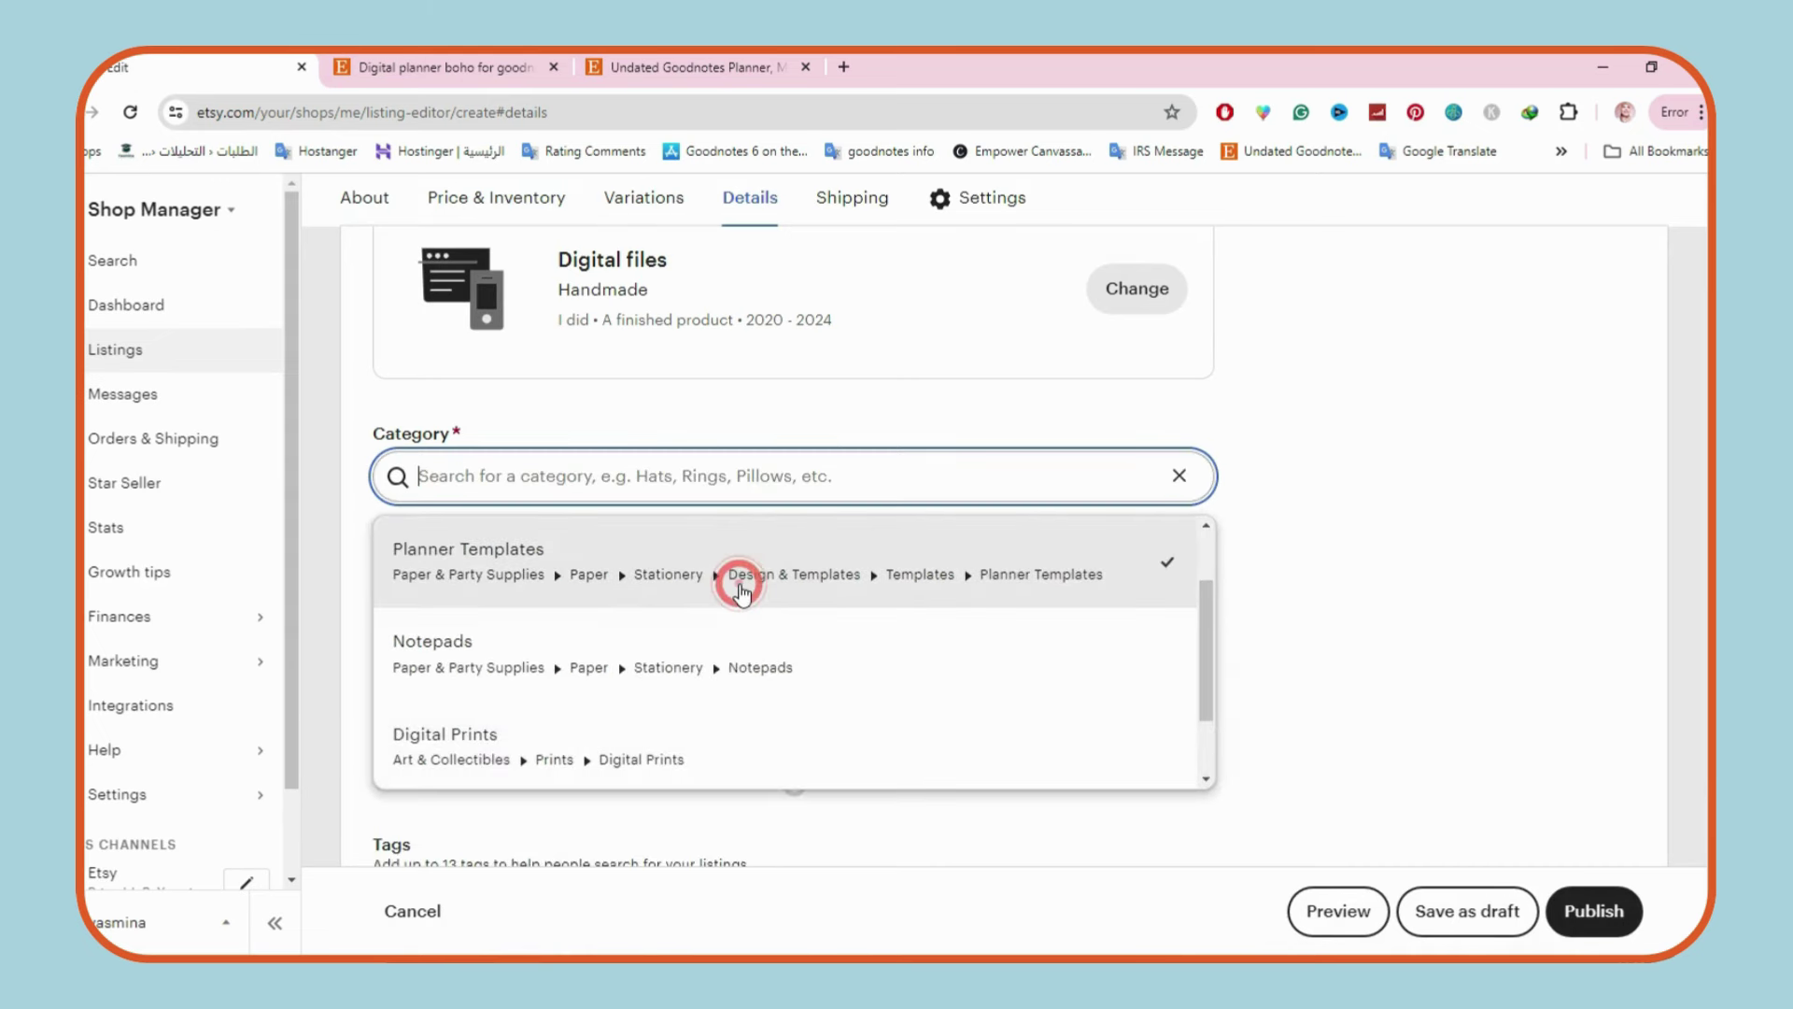
# Locate the listing's tags field, then copy all tags from the EverBee details of the reference Undated Goodnotes Planner listing.
pyautogui.scroll(-5, 794, 542)
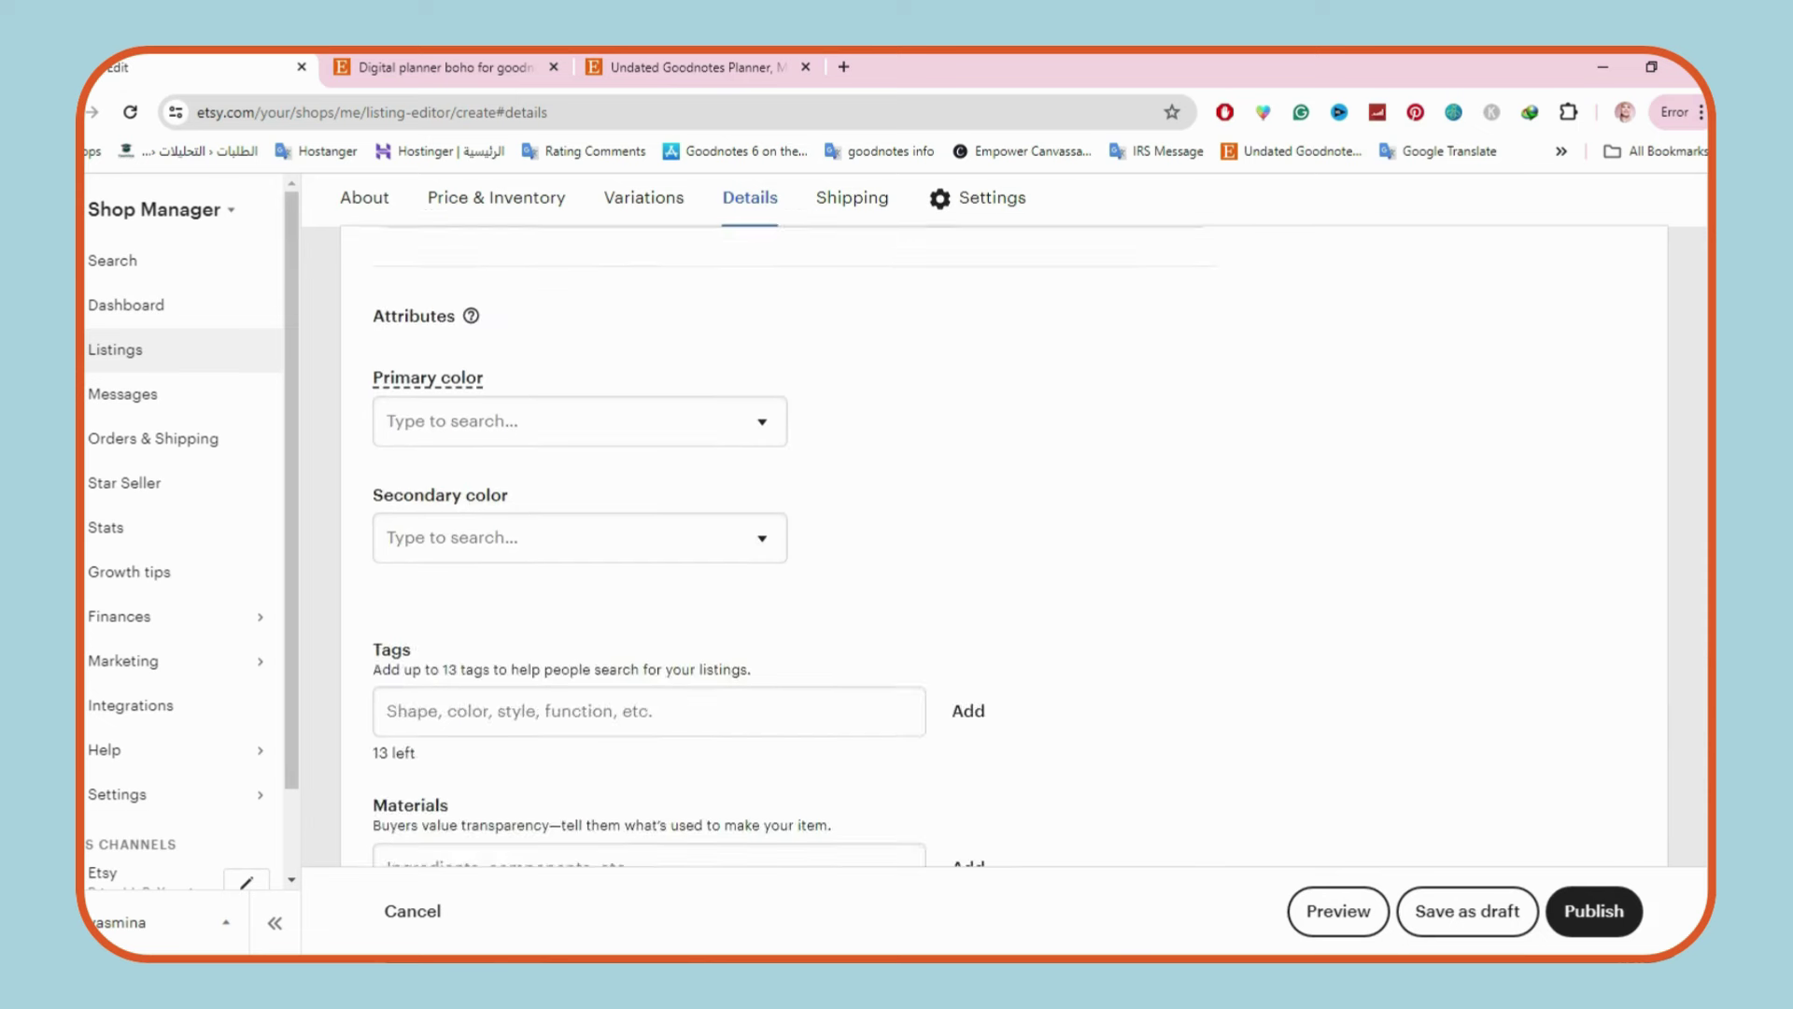
pyautogui.scroll(-3, 617, 558)
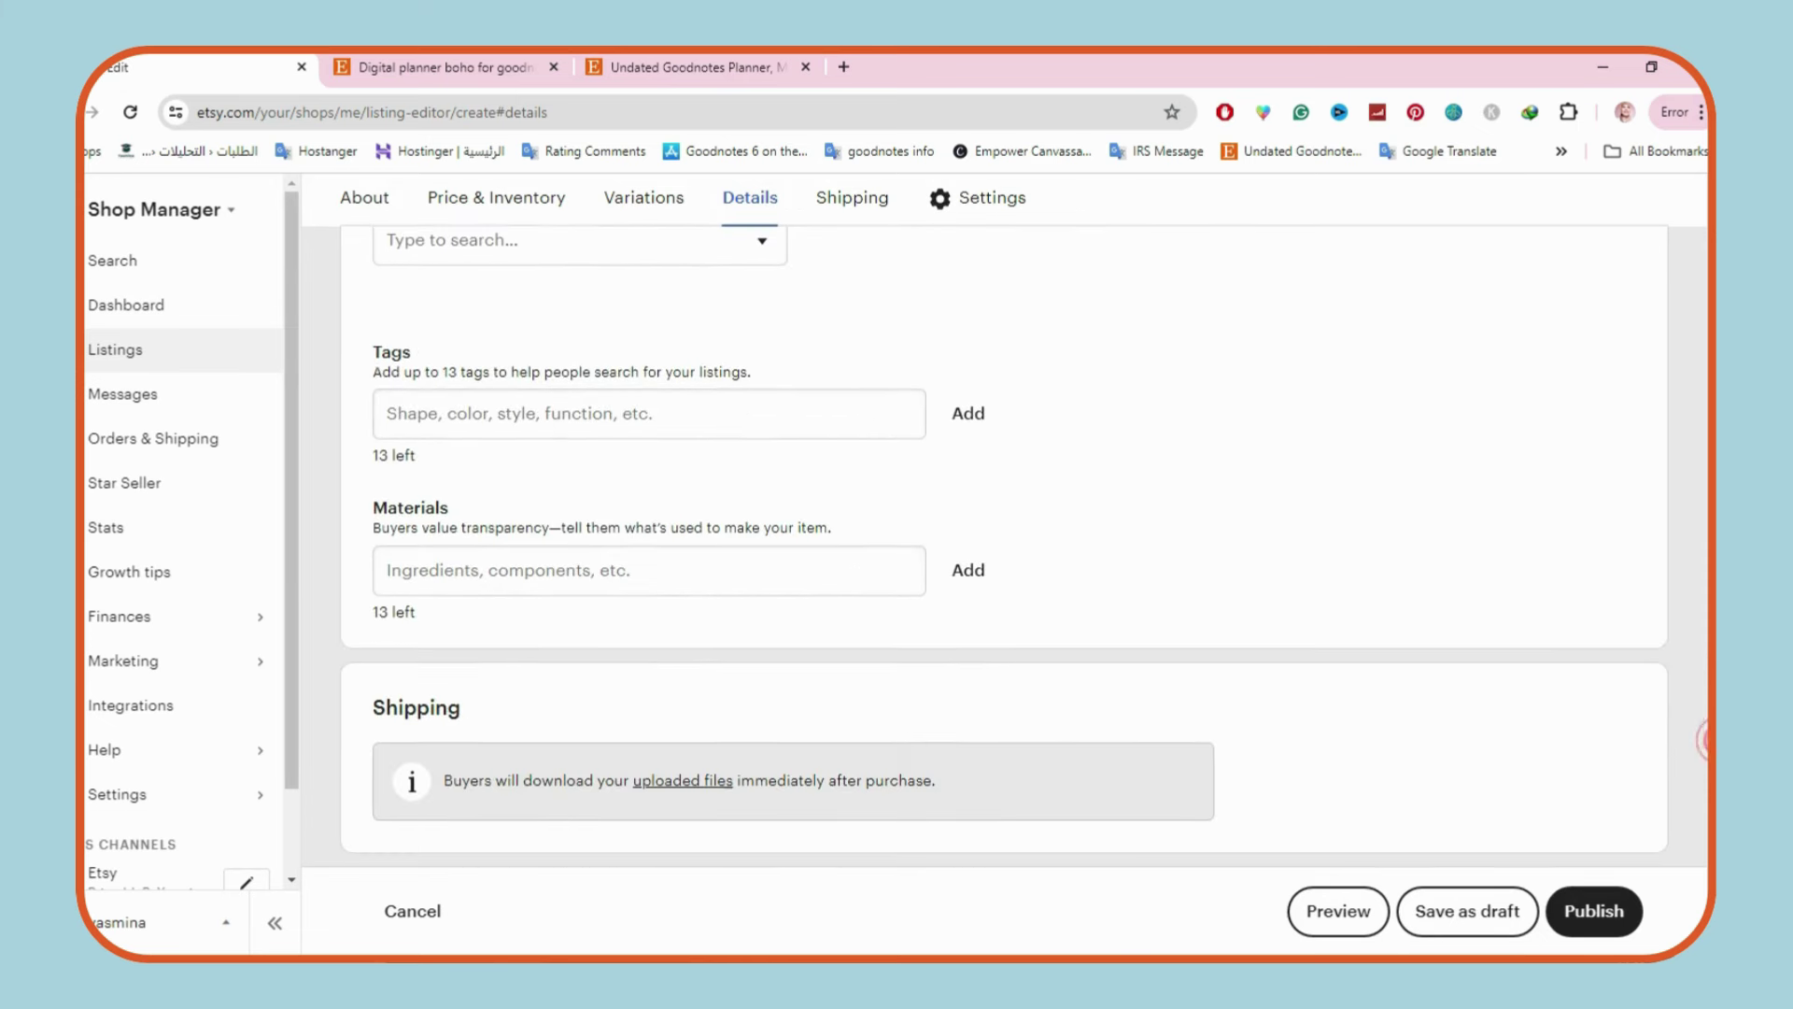
pyautogui.click(430, 413)
pyautogui.moveTo(439, 371); pyautogui.dragTo(513, 367)
pyautogui.click(480, 371)
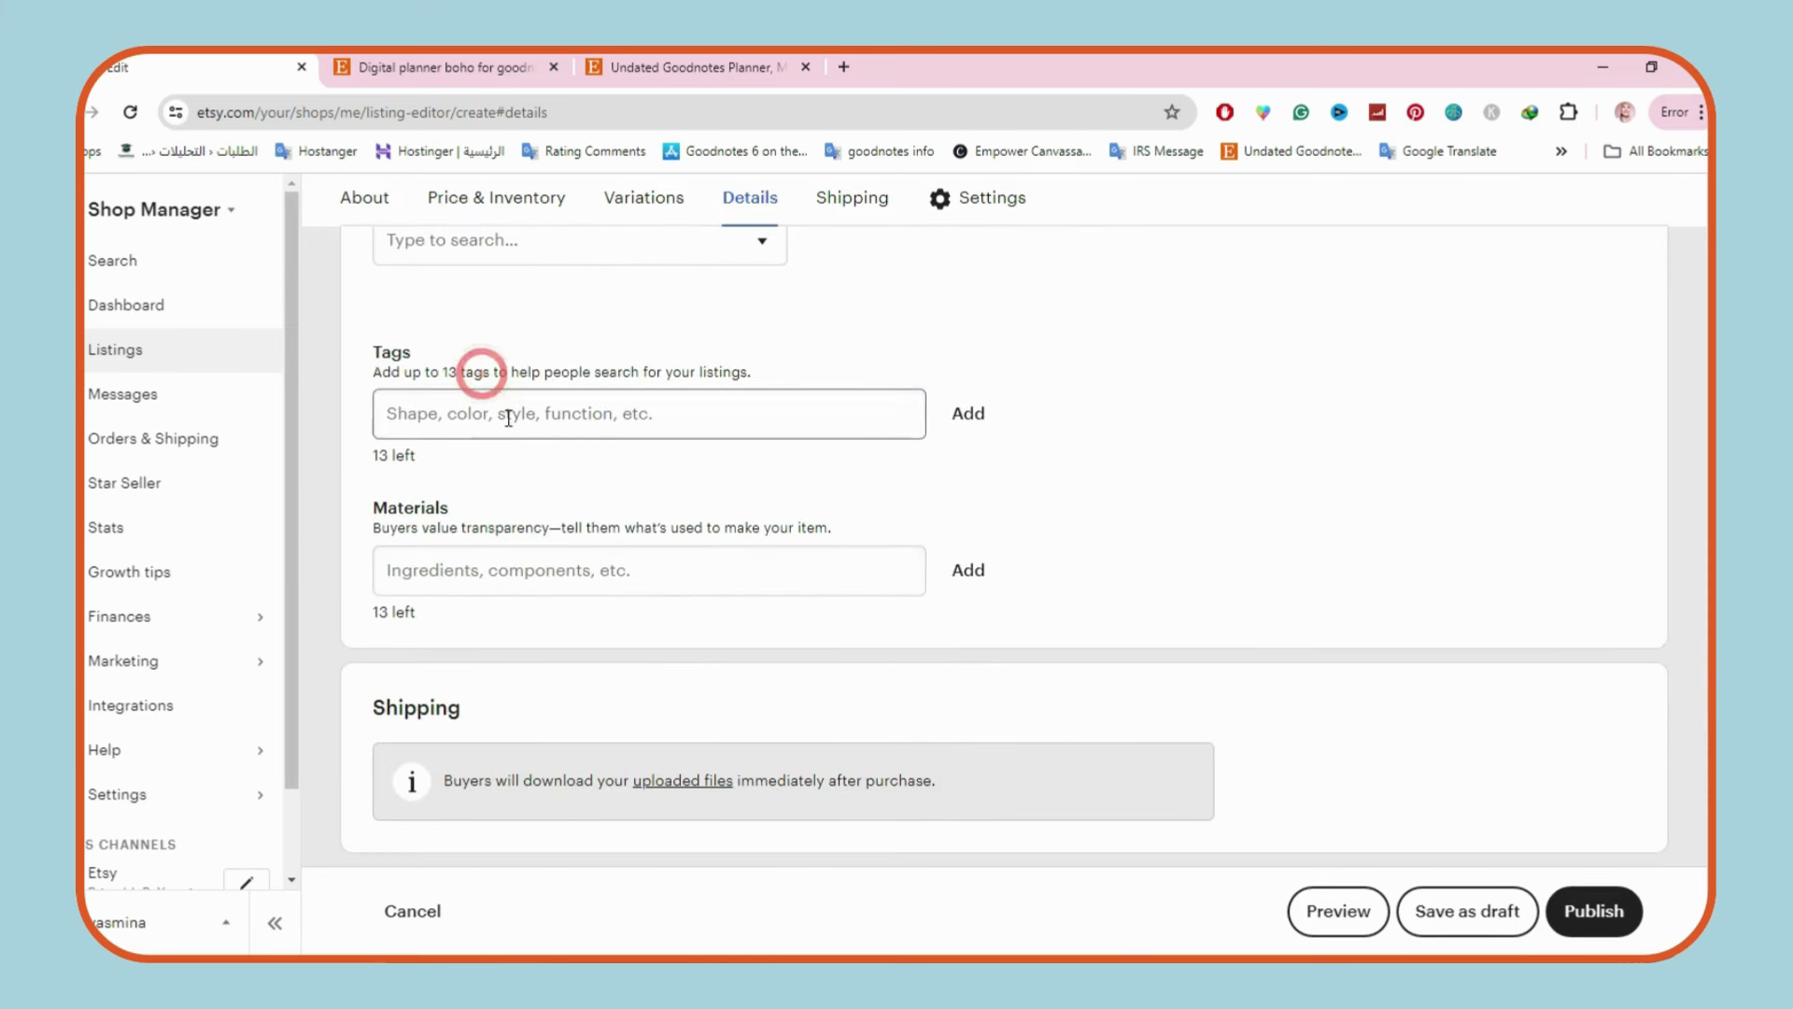
pyautogui.click(691, 67)
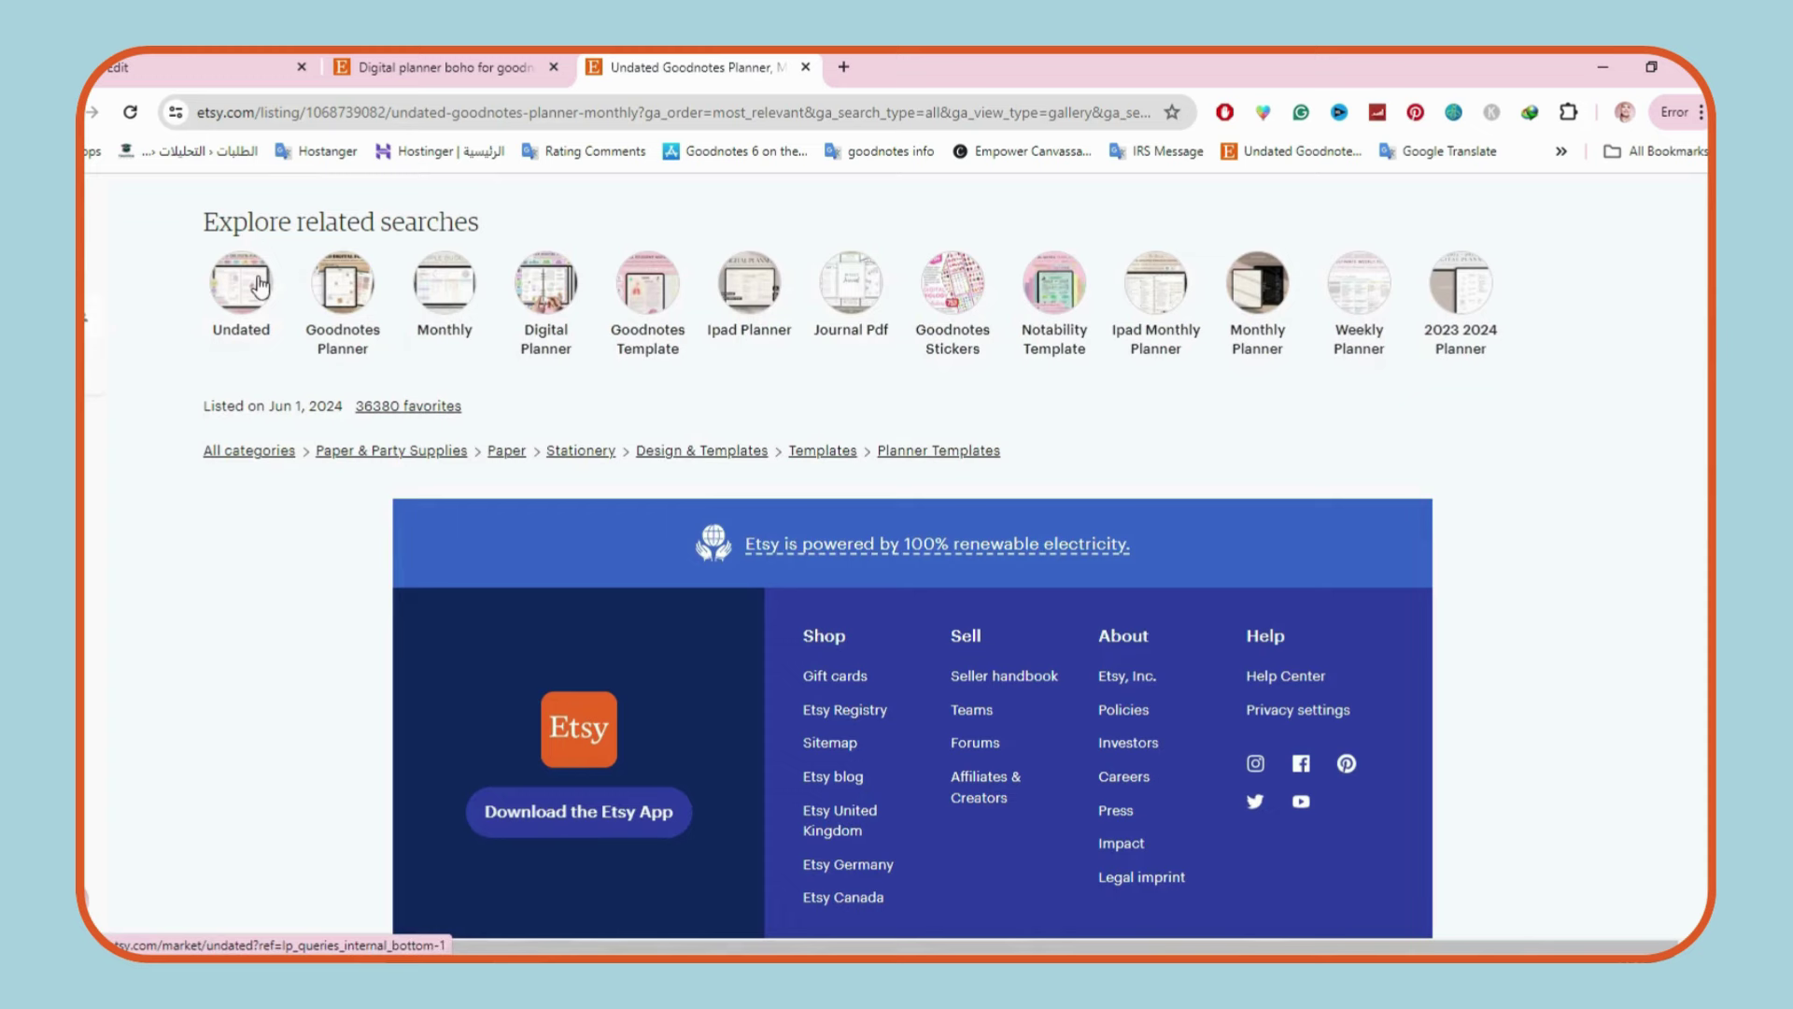
pyautogui.moveTo(98, 402)
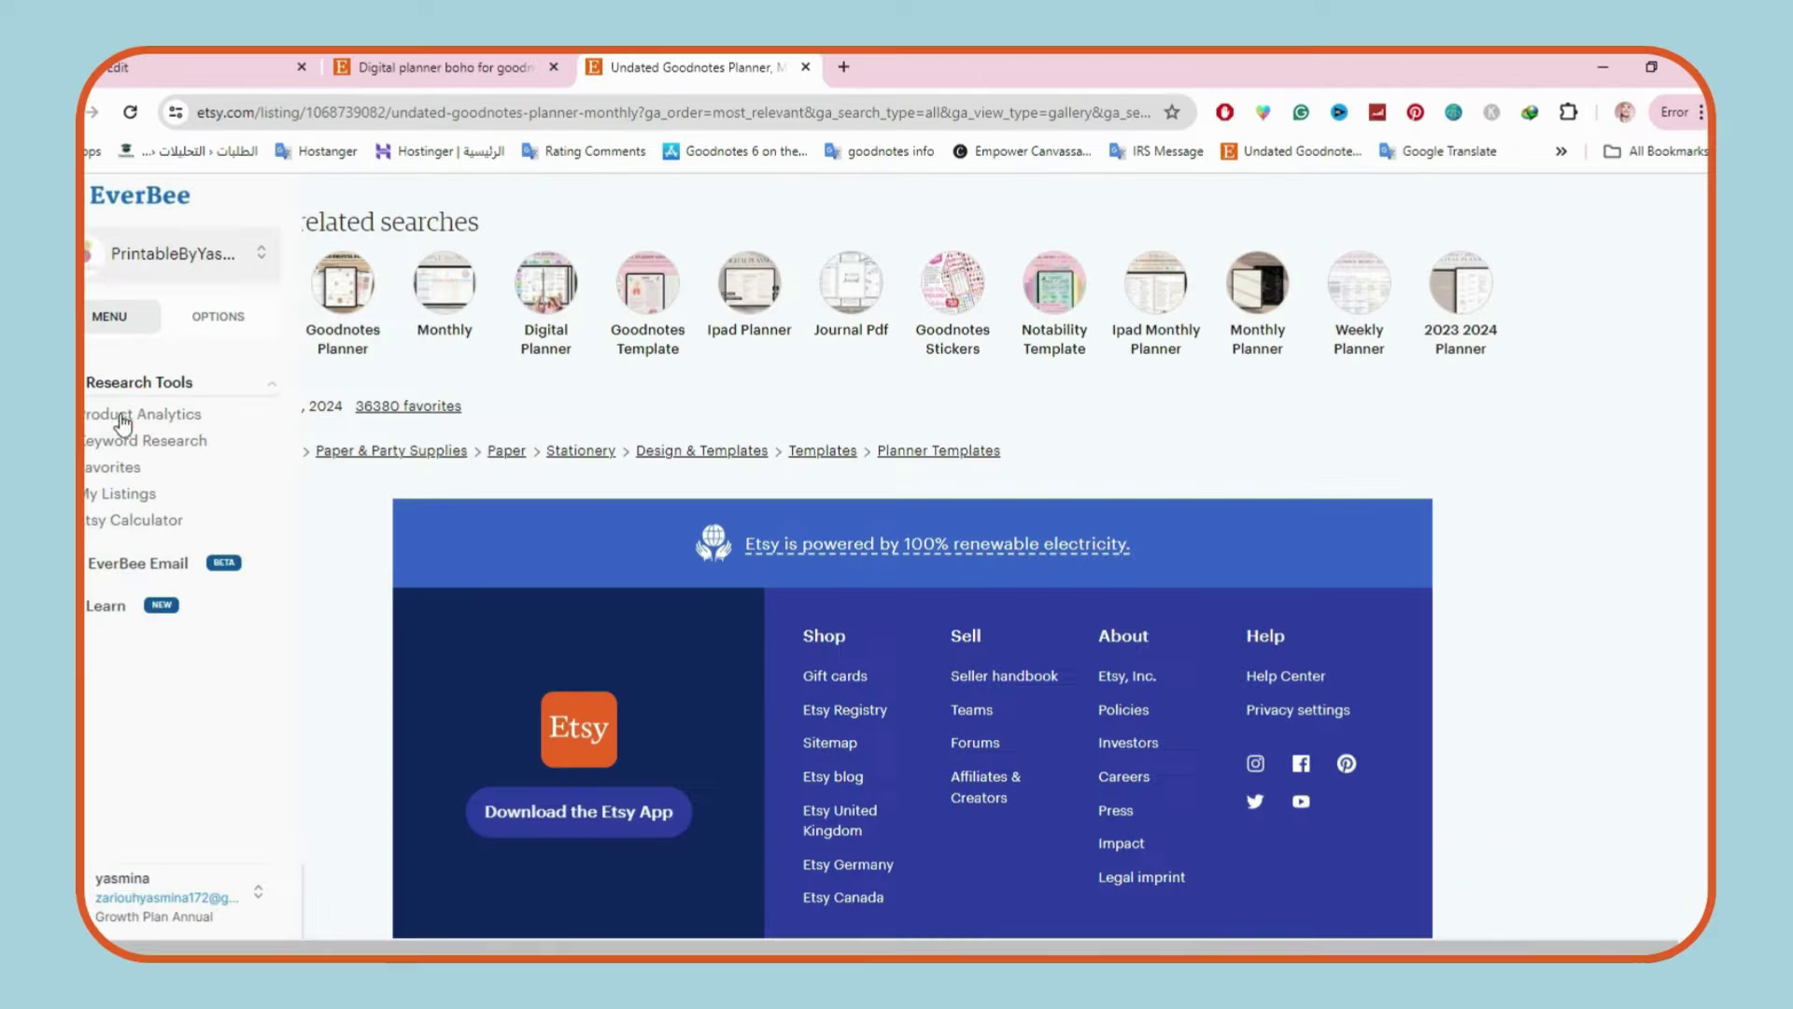
pyautogui.click(248, 759)
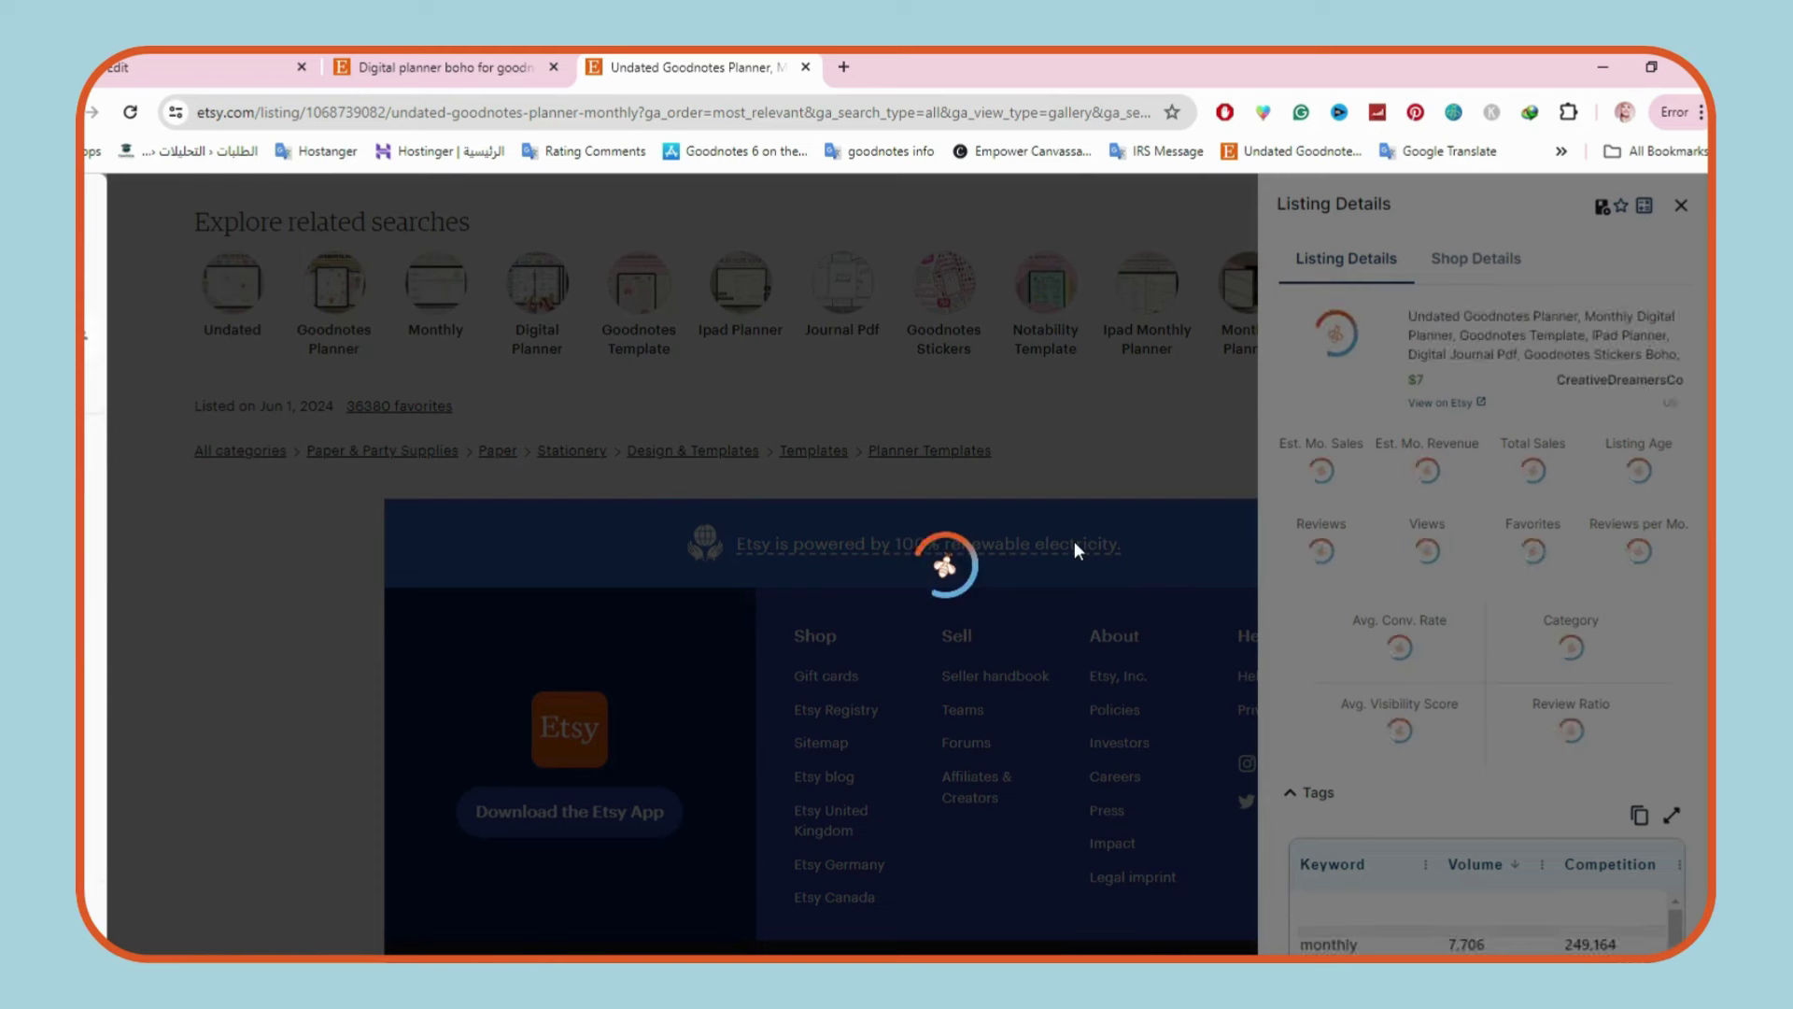
pyautogui.scroll(-4, 1694, 425)
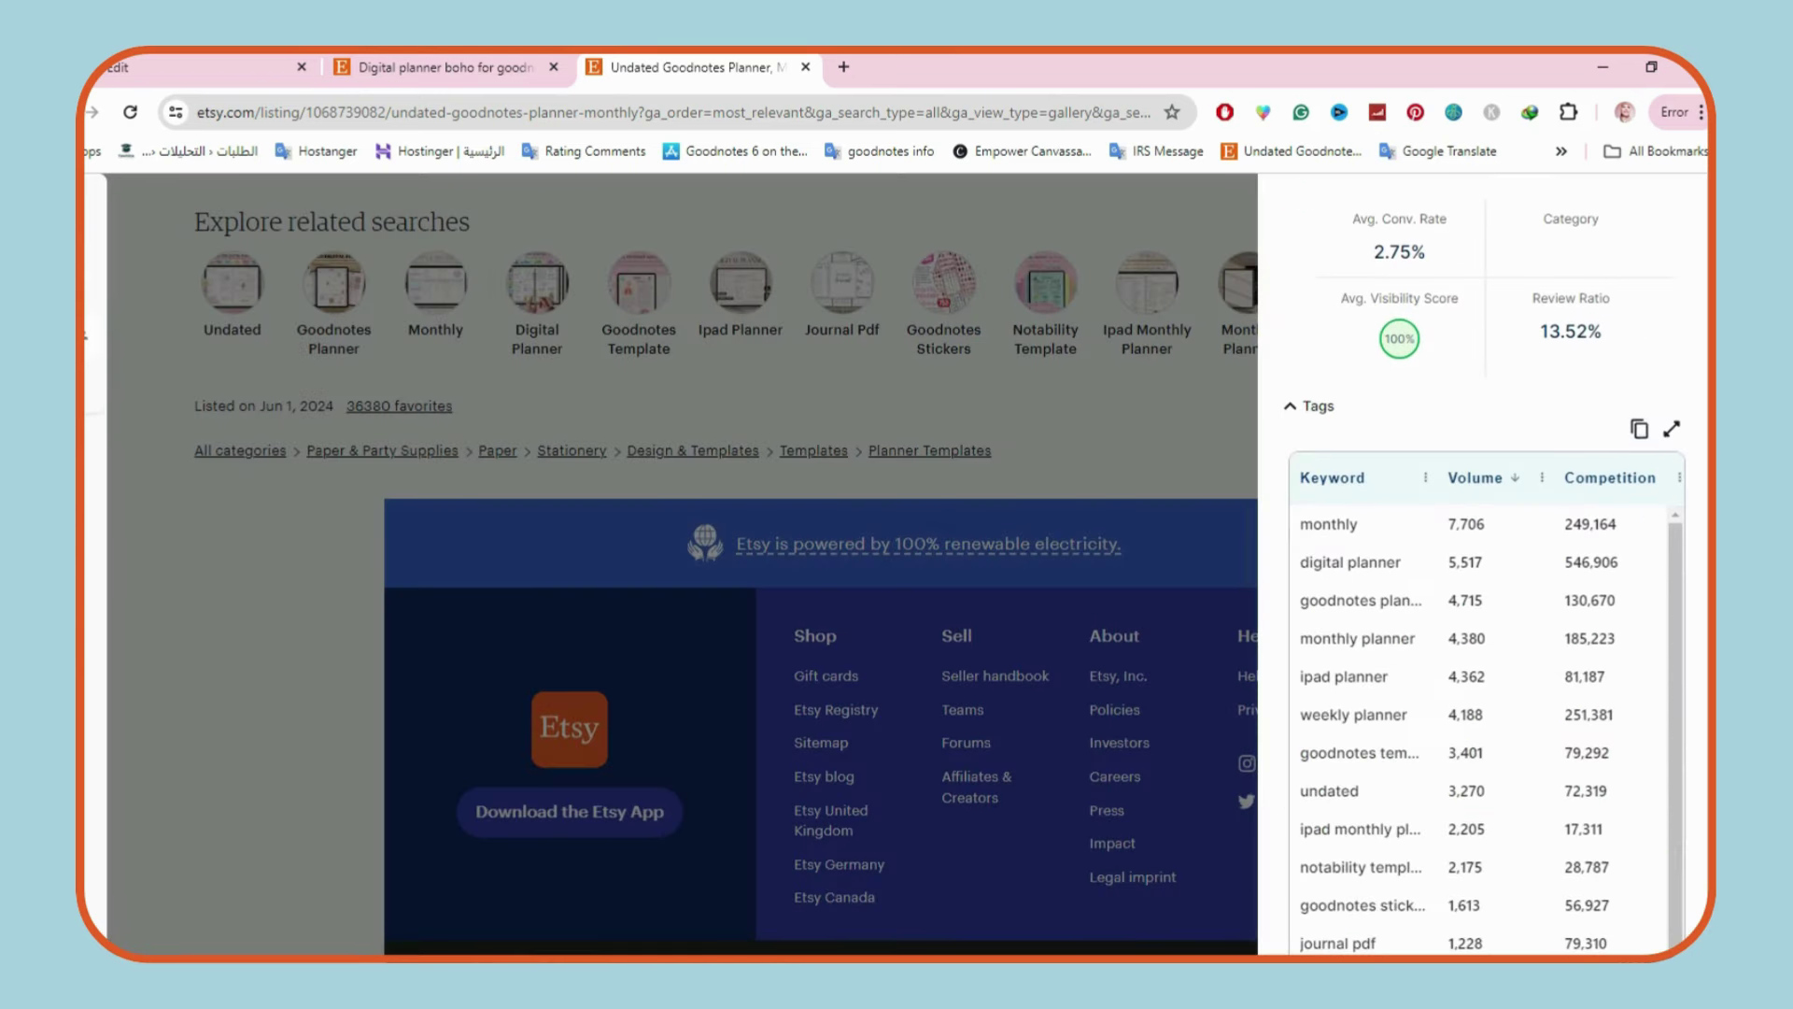
pyautogui.click(1639, 425)
pyautogui.scroll(-2, 1640, 425)
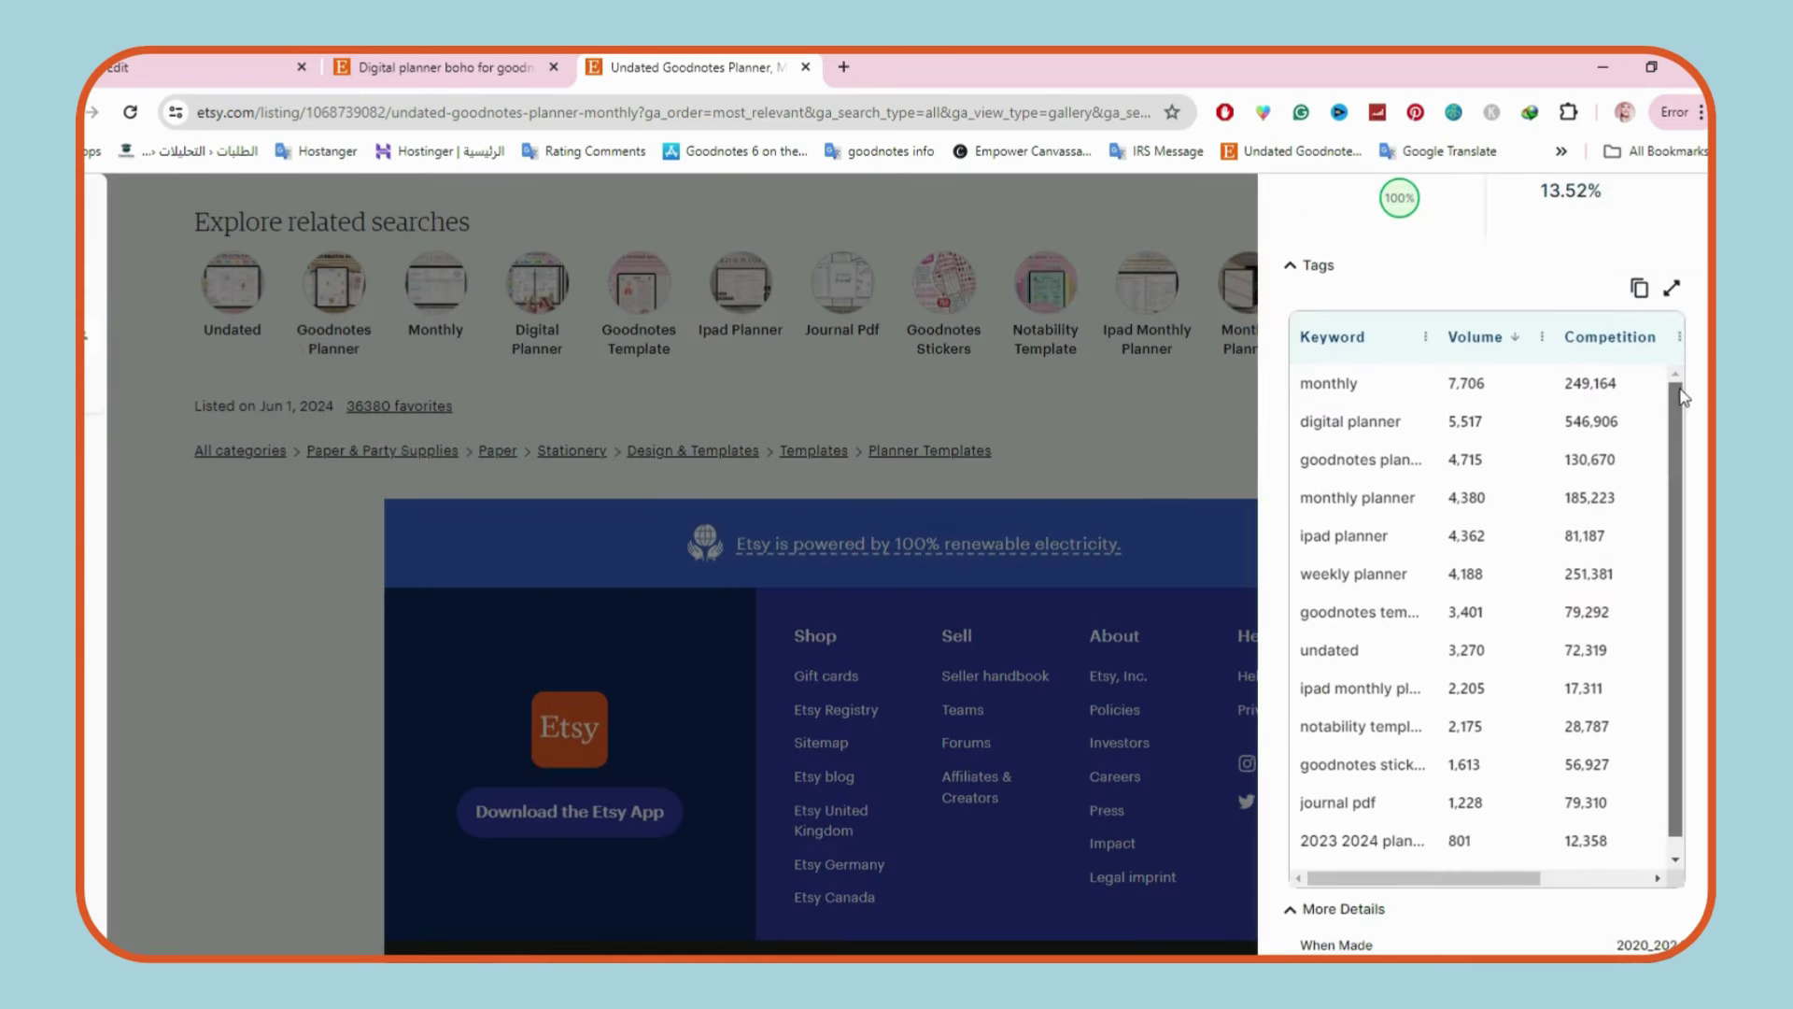
# Return to the listing editor and add the copied keywords as the listing's tags.
pyautogui.hotkey('ctrl', '1')
pyautogui.click(549, 416)
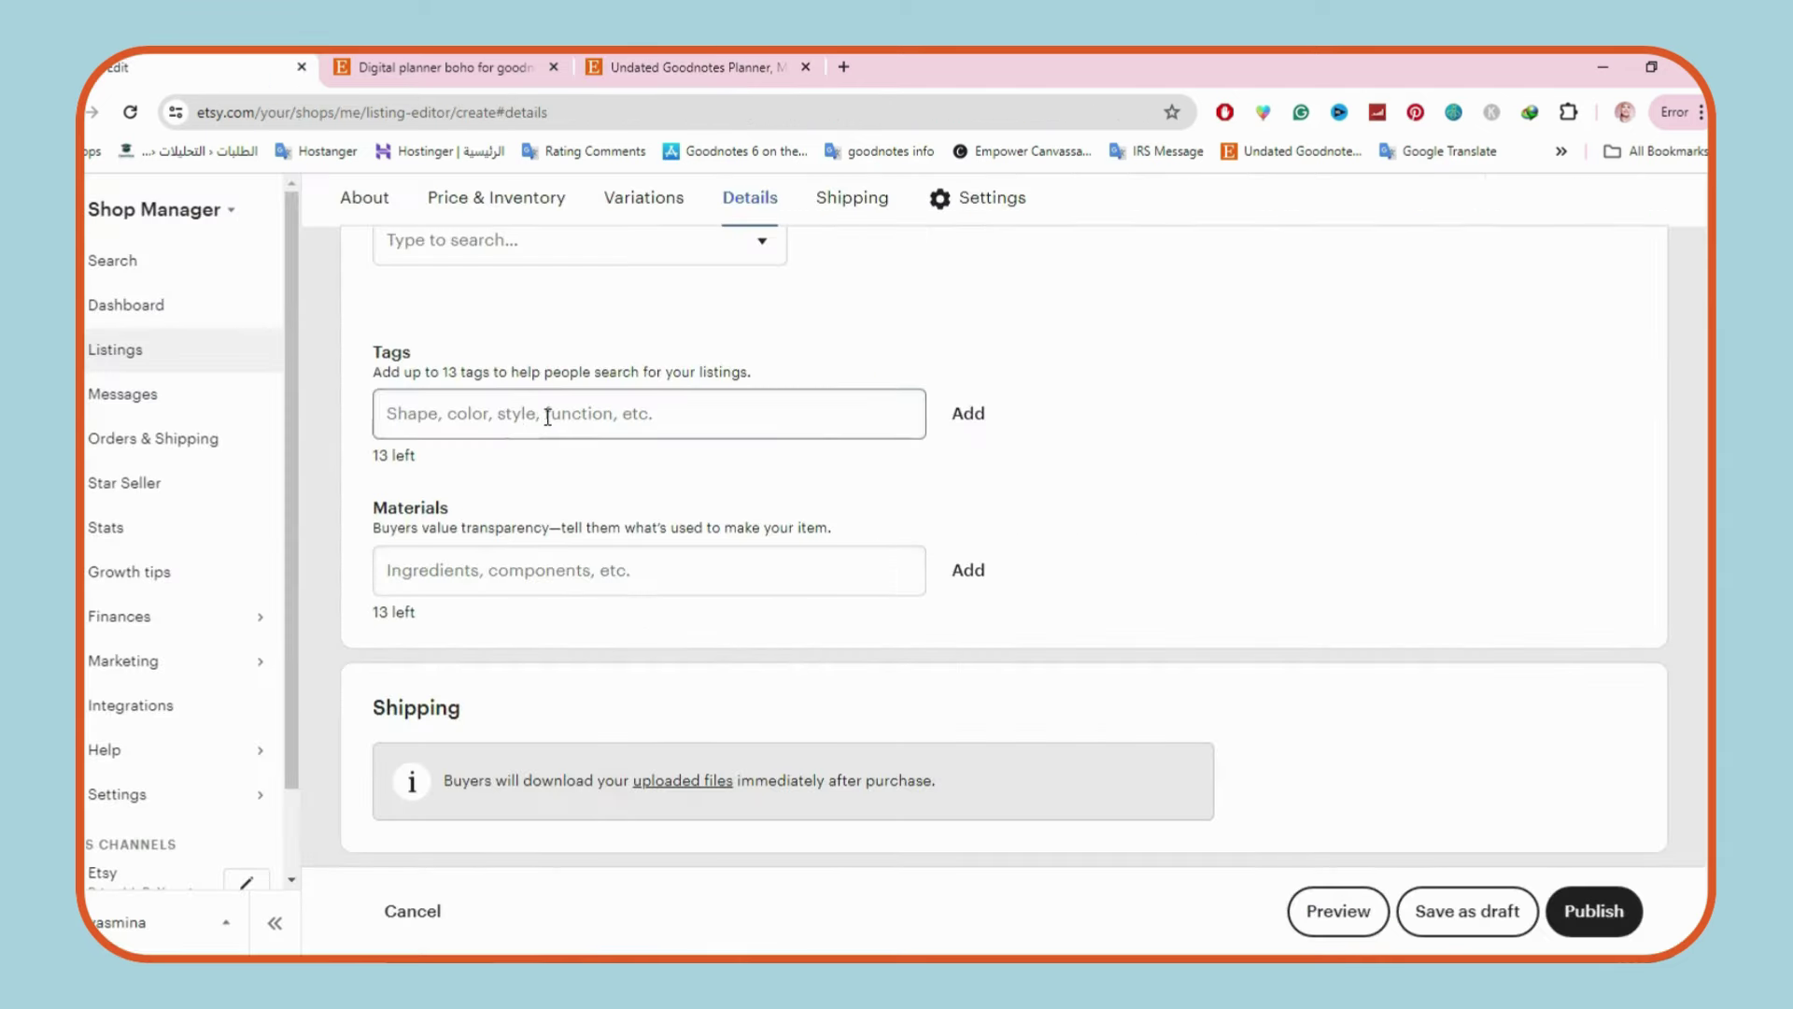
pyautogui.hotkey('ctrl', 'v')
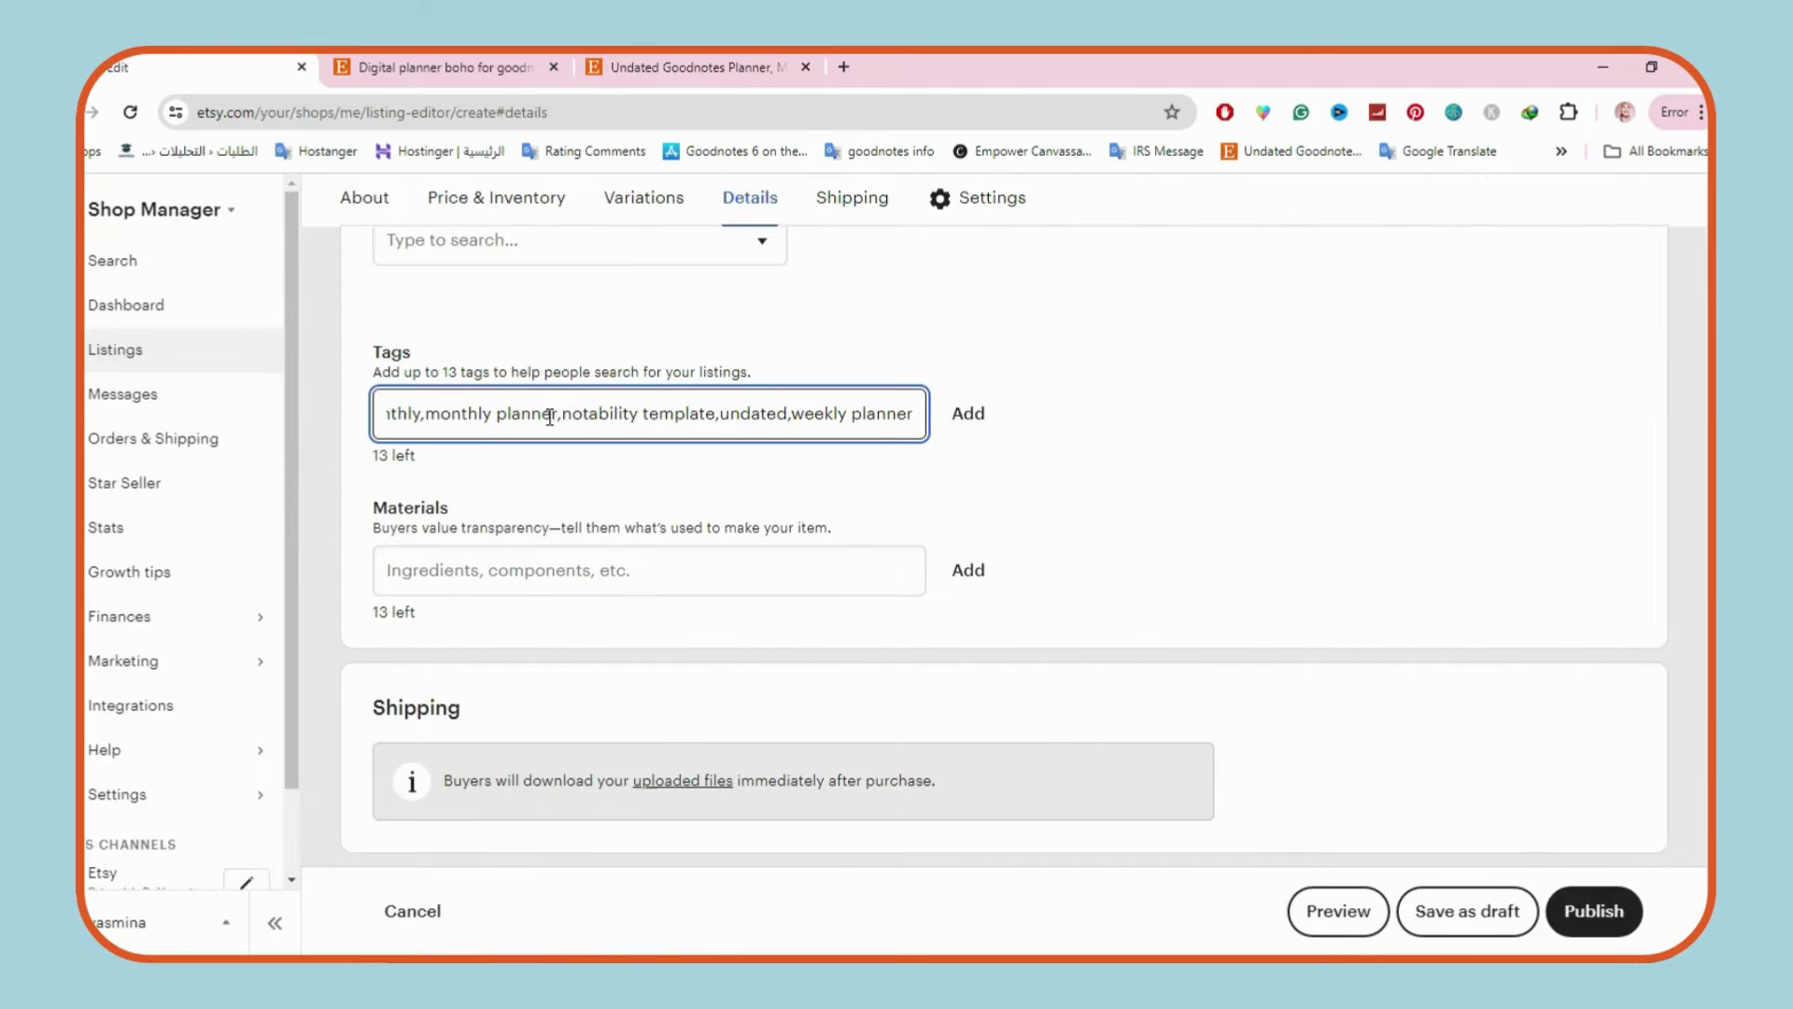
pyautogui.press('Return')
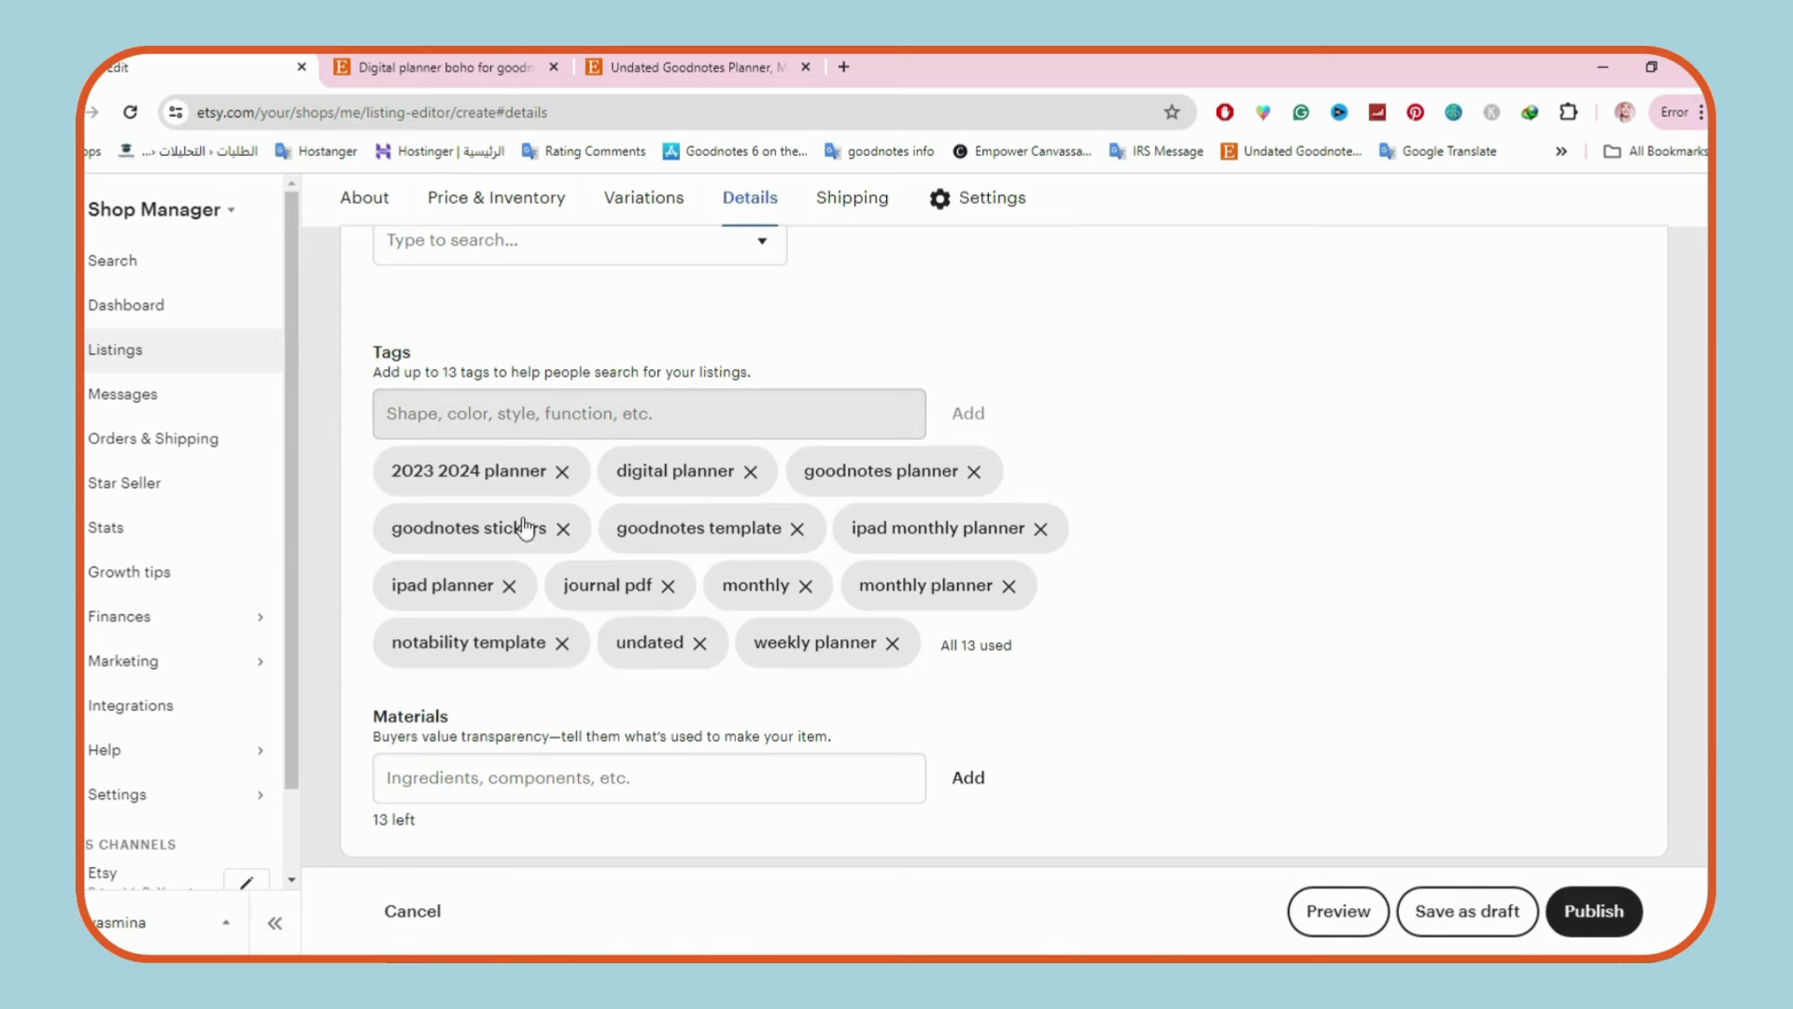
# Replace the "2023 2024 planner" tag with "Boho Digital Planner".
pyautogui.click(561, 472)
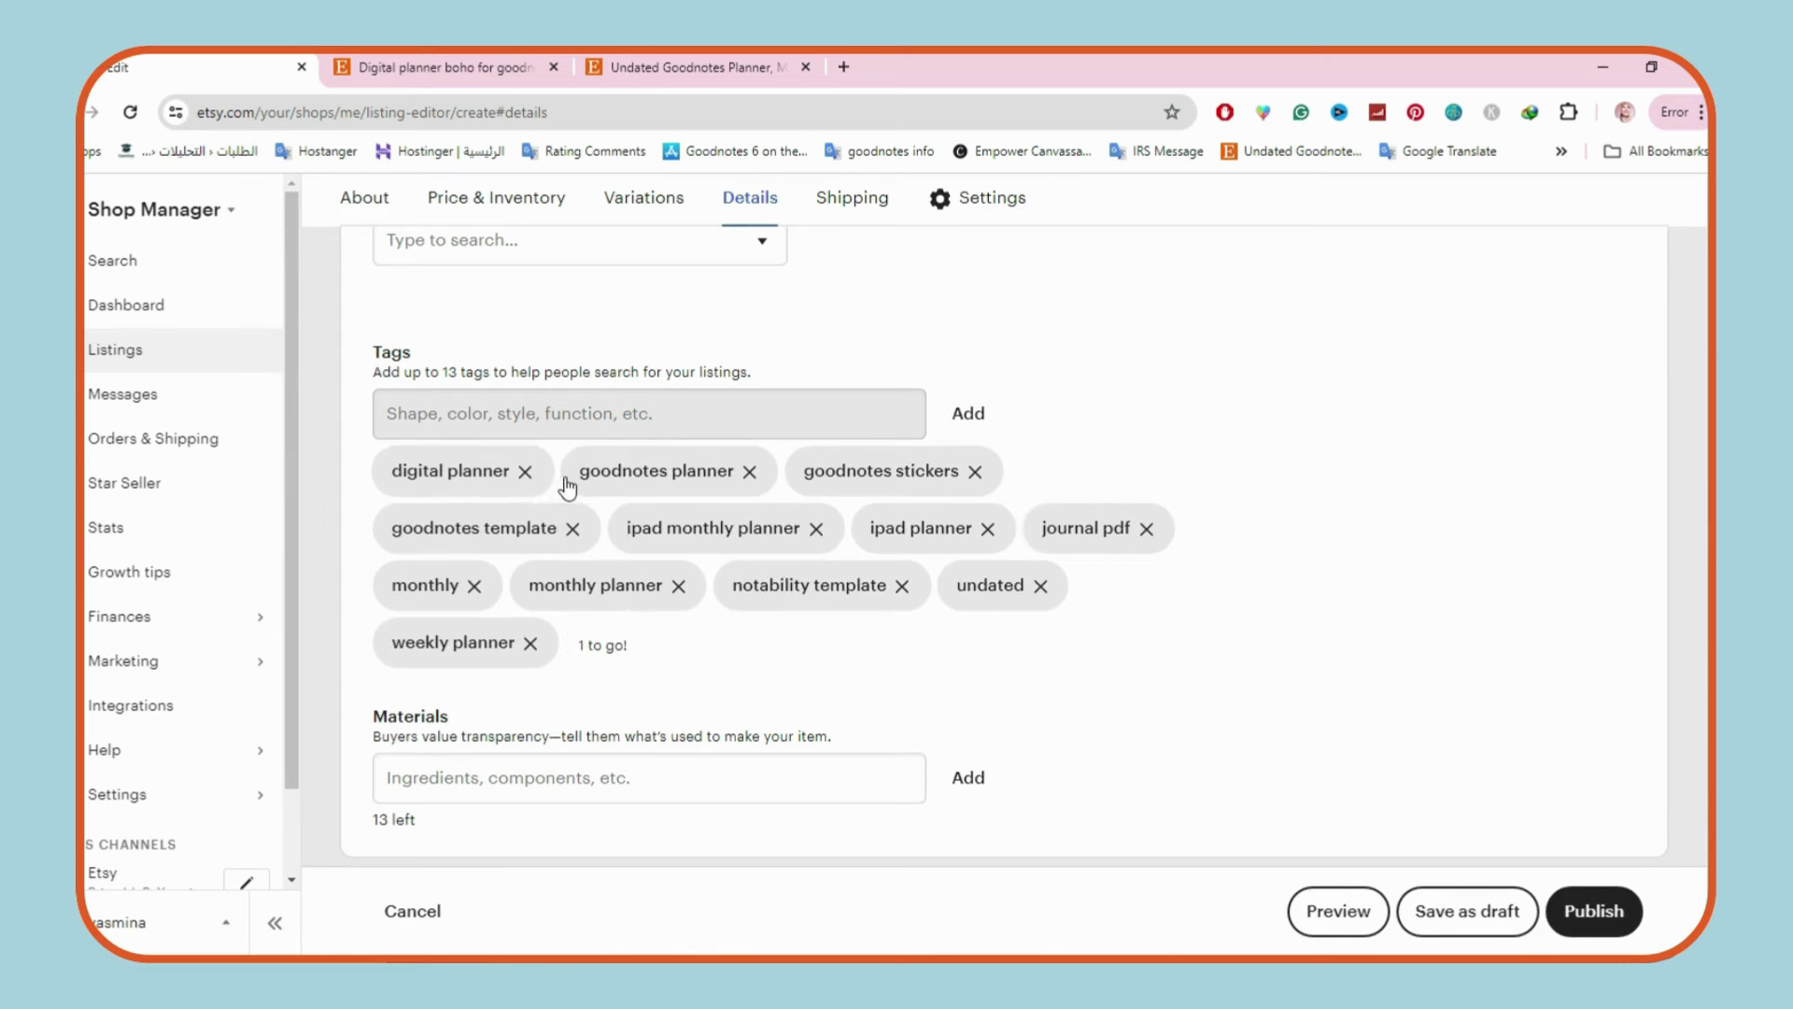
pyautogui.click(571, 413)
pyautogui.write('Boho Di')
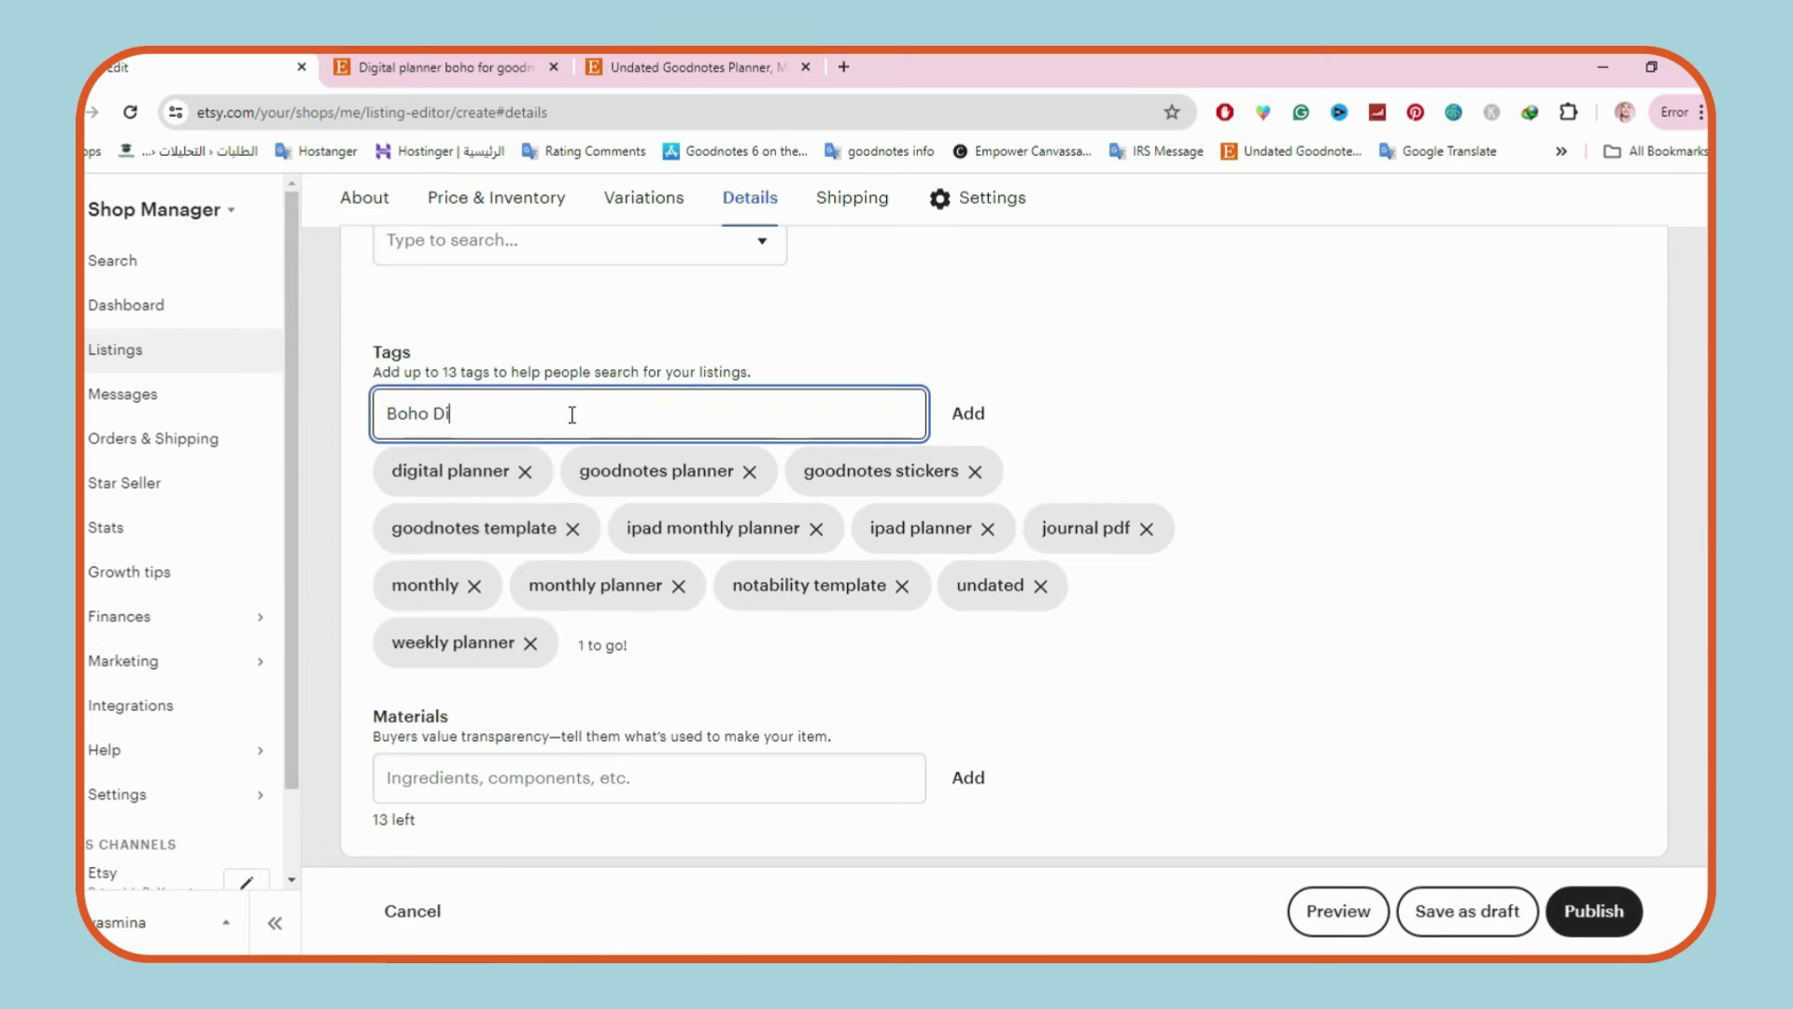
pyautogui.write('gital Planner')
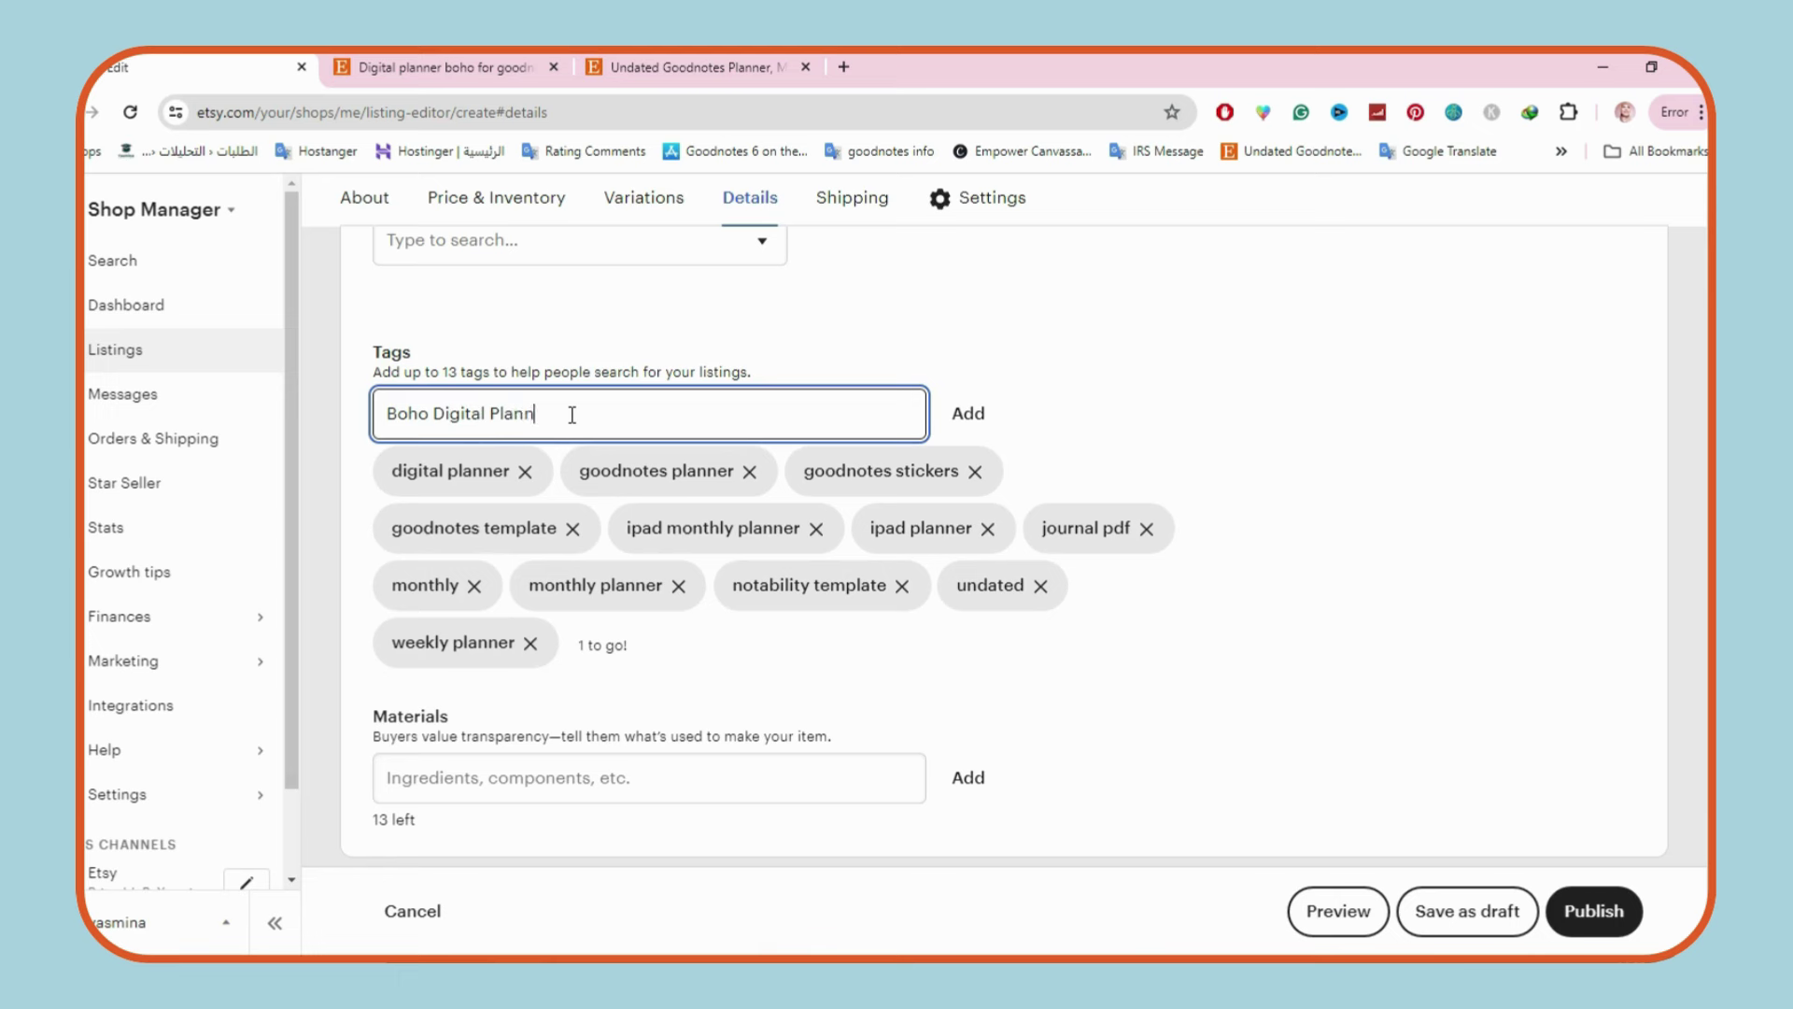
pyautogui.press('Return')
# Add PDF, PNG, Instant Download and Digital Download as the listing's materials.
pyautogui.click(829, 773)
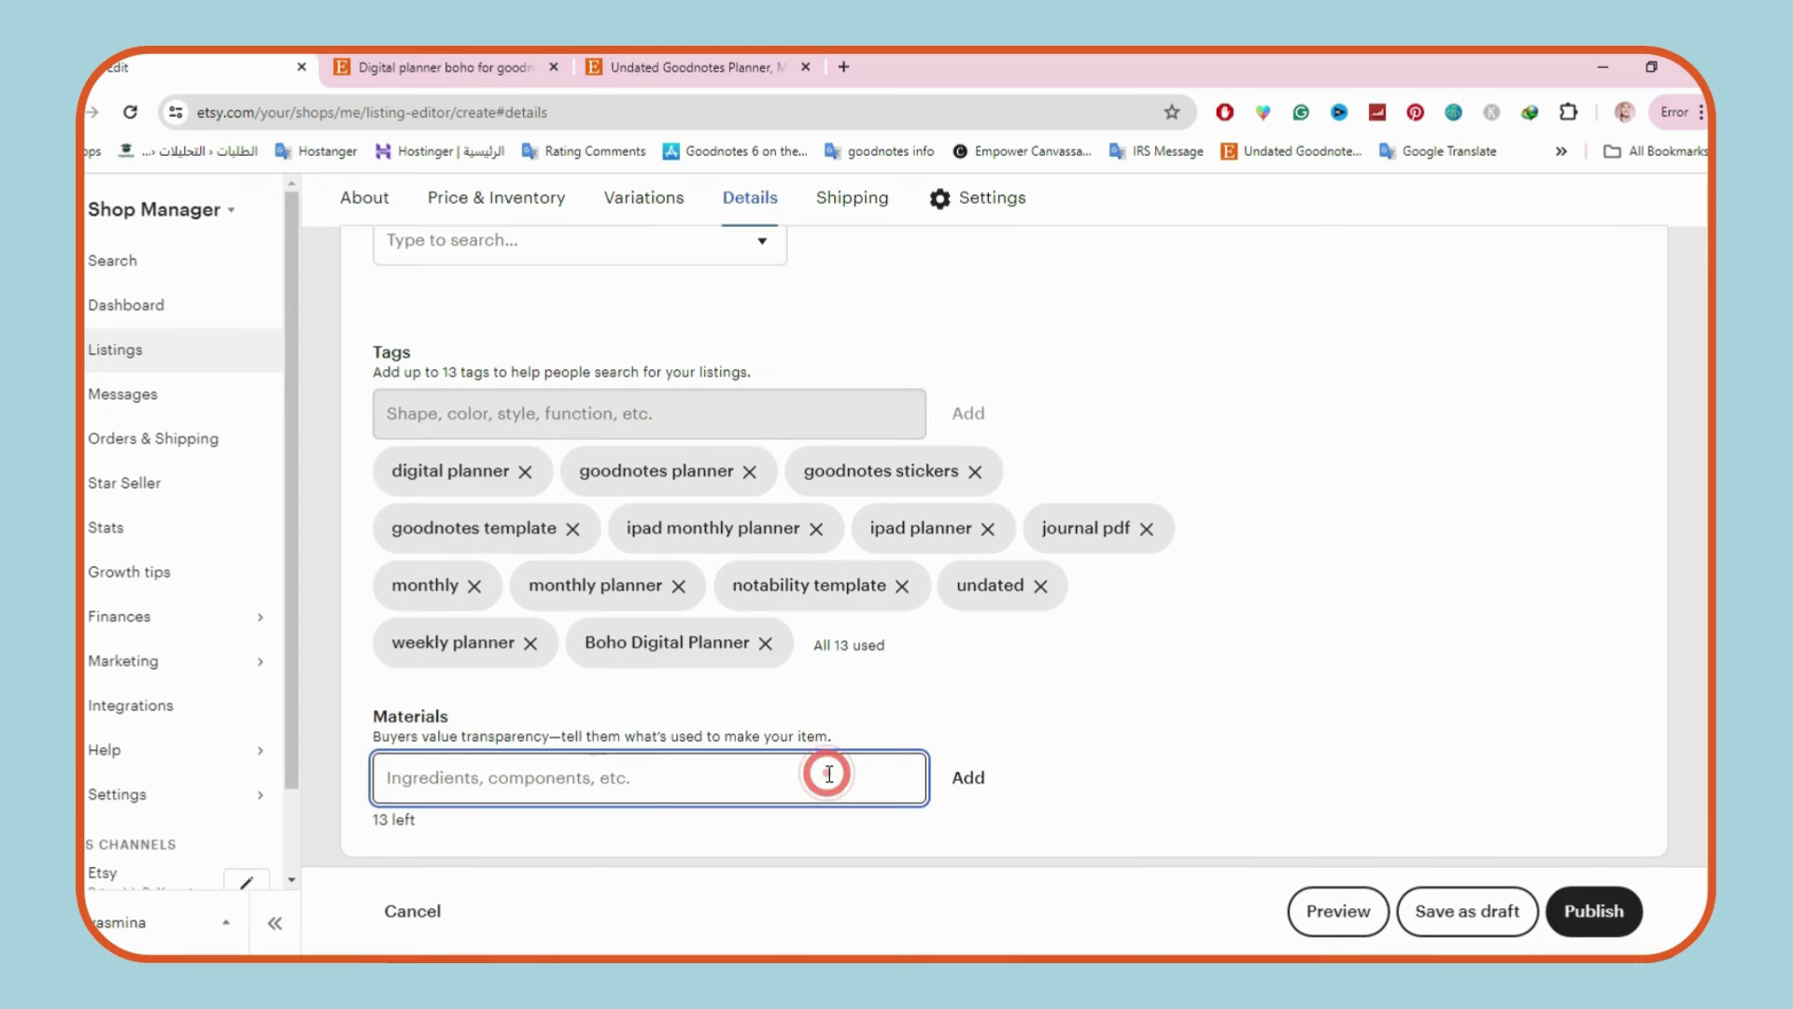
pyautogui.click(829, 774)
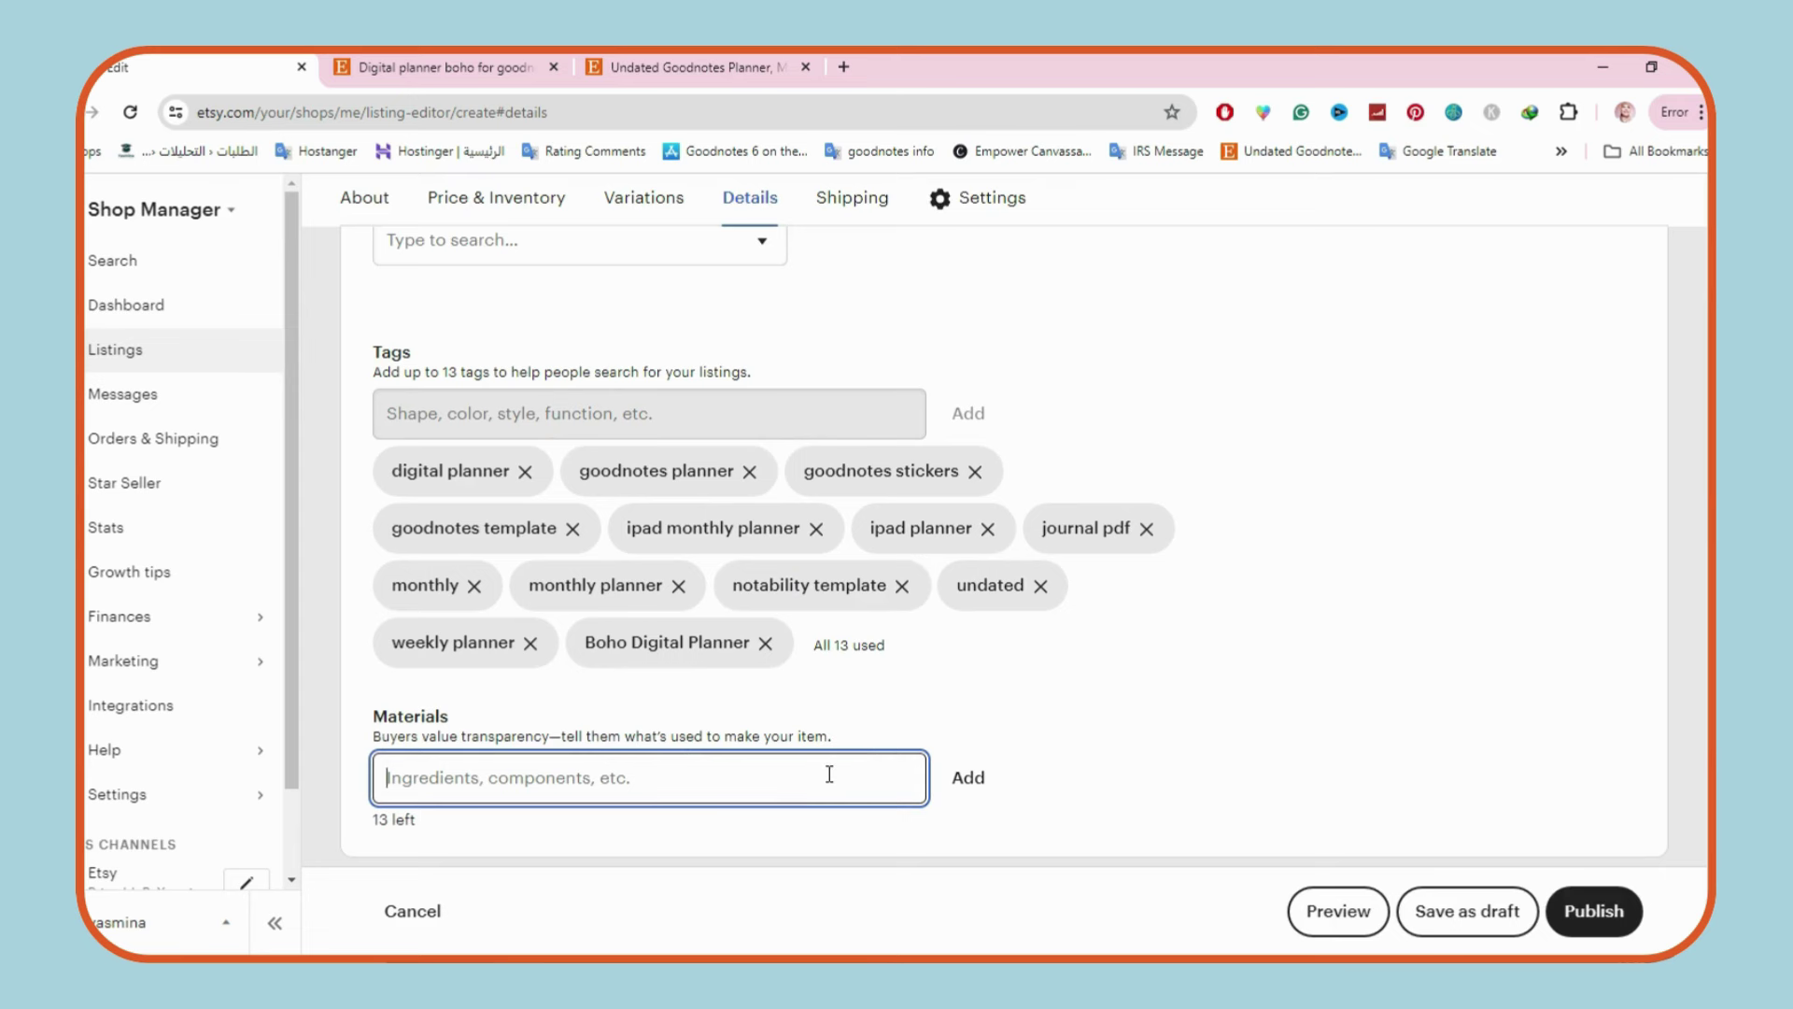
pyautogui.write('PDF')
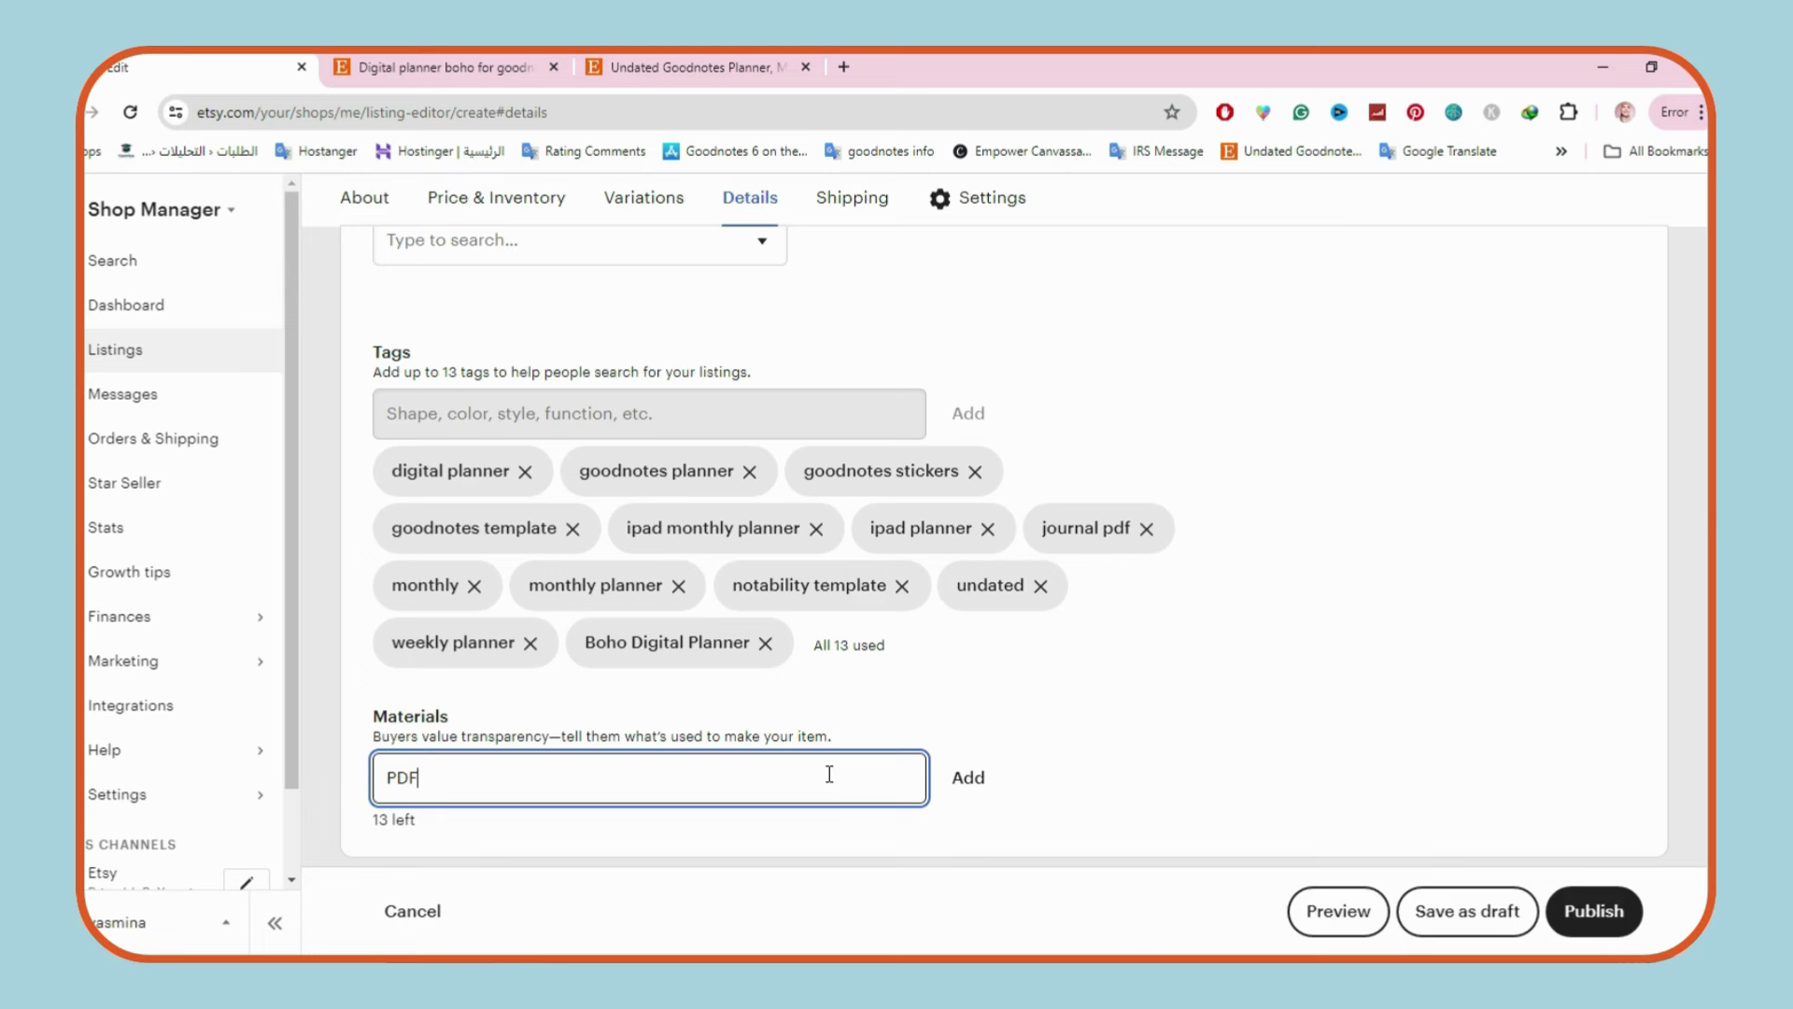
pyautogui.press('Return')
pyautogui.write('PNG')
pyautogui.press('Return')
pyautogui.write('Instant Download')
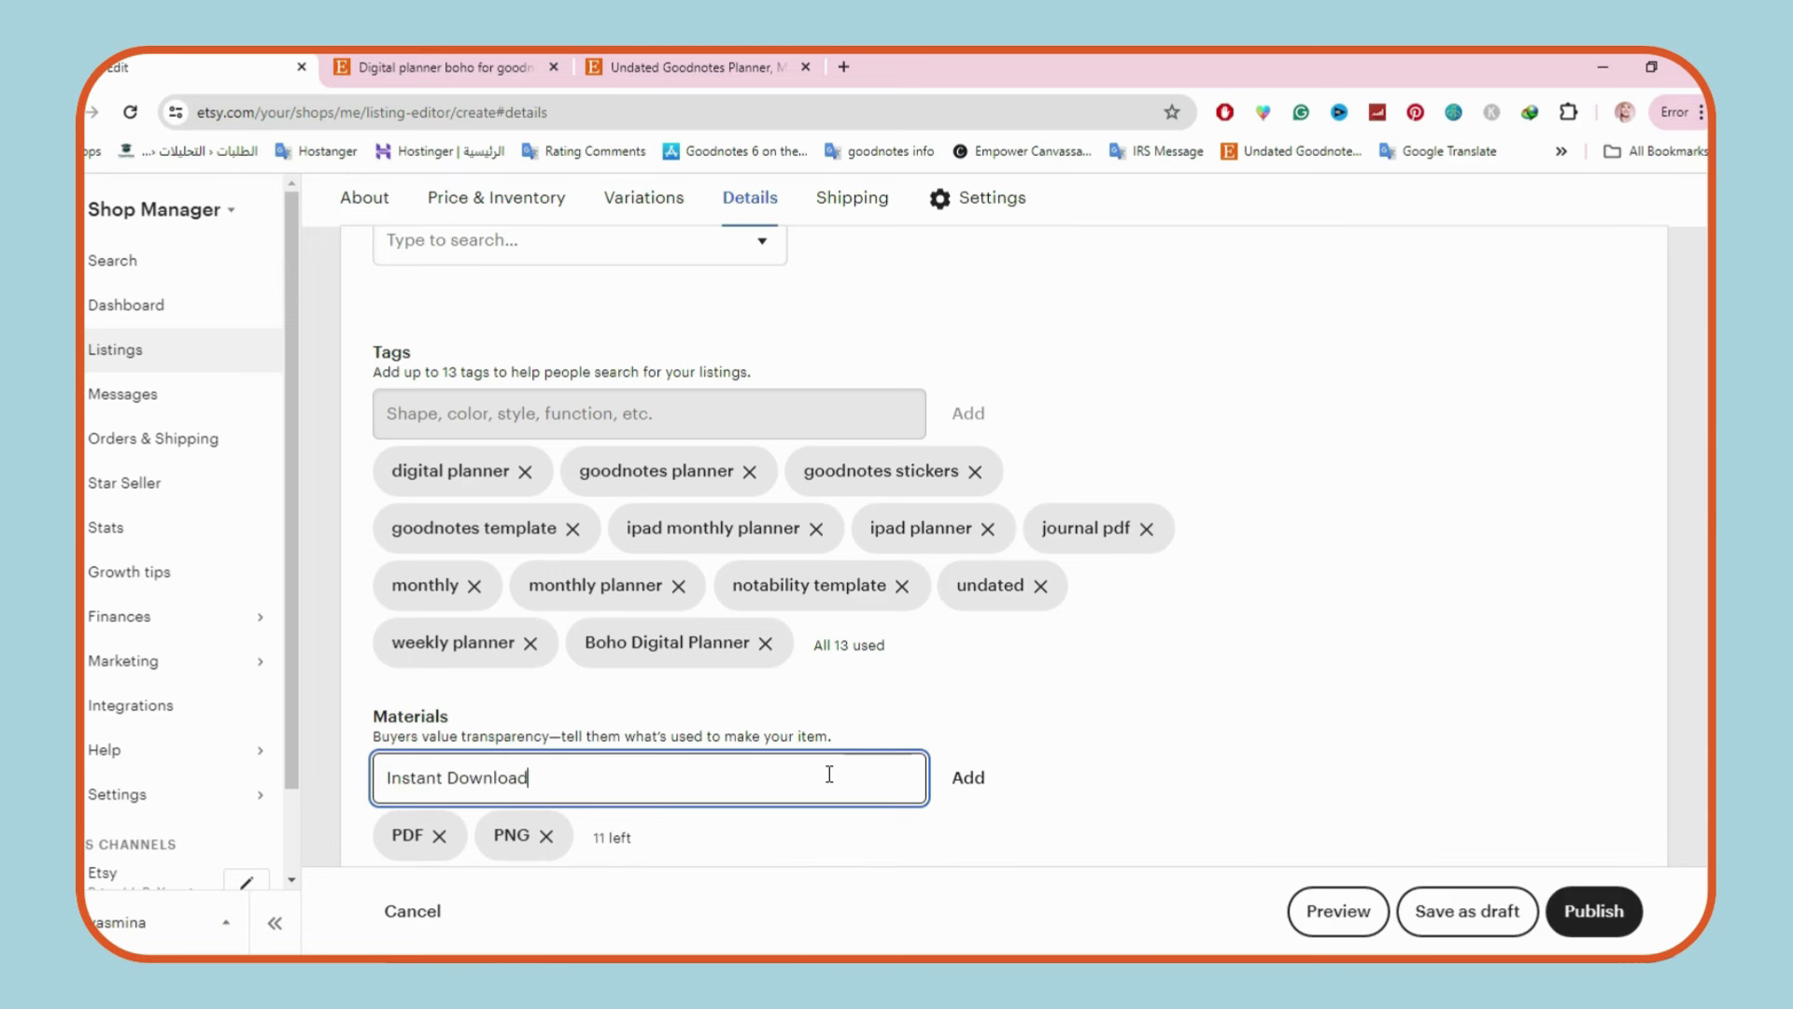
pyautogui.press('Return')
pyautogui.write('Digital Download')
pyautogui.press('Return')
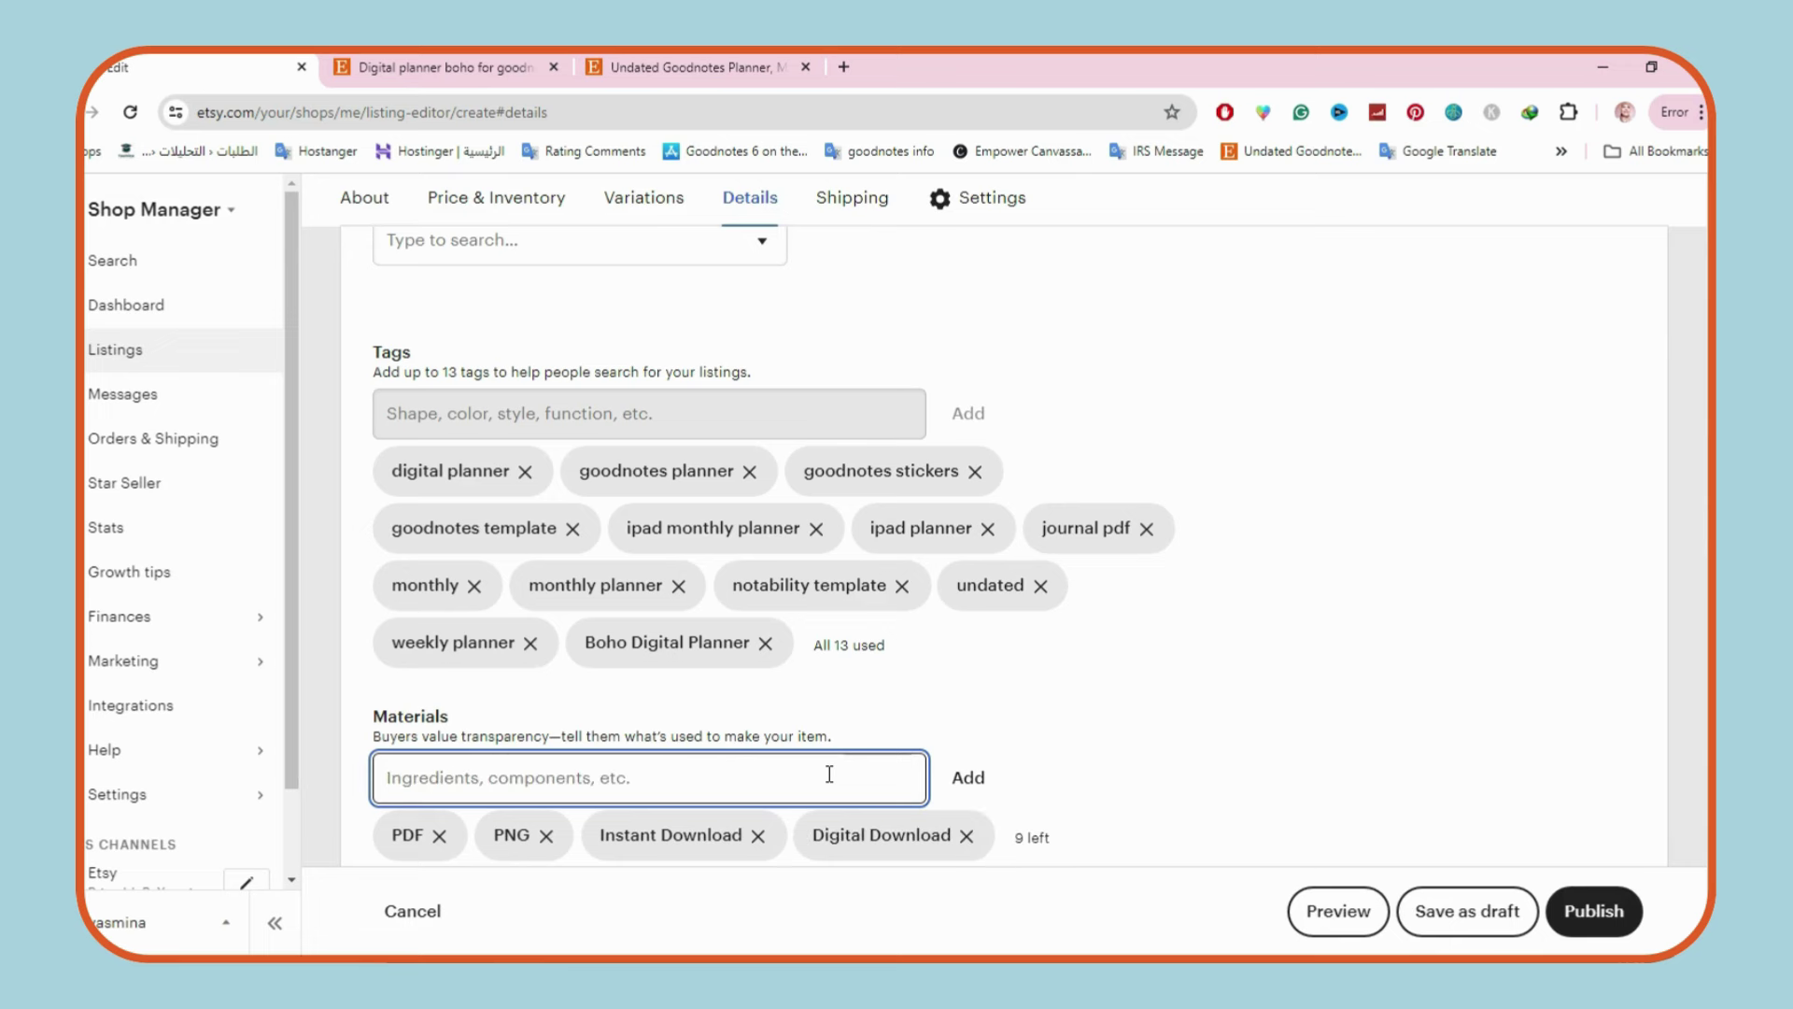
# Create a new shop section titled "Digital Planners" from the listing's settings.
pyautogui.scroll(-5, 1359, 747)
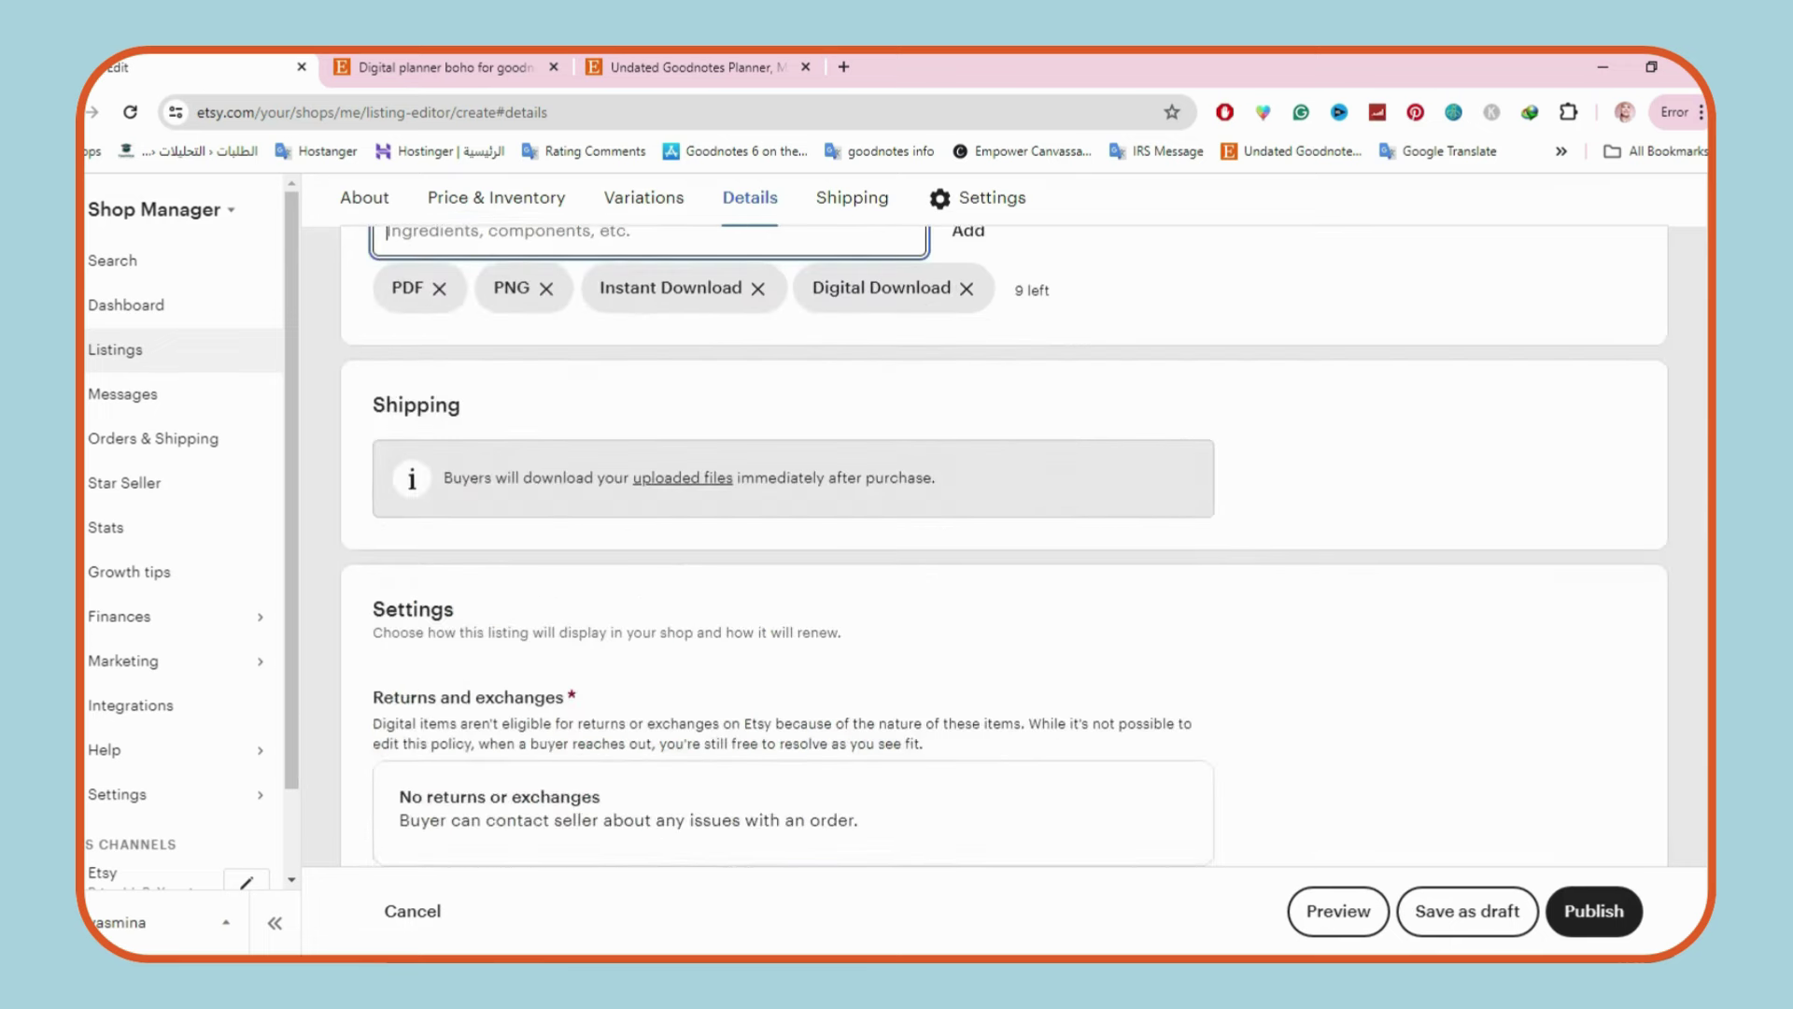
pyautogui.scroll(-3, 1004, 542)
pyautogui.scroll(-2, 1004, 561)
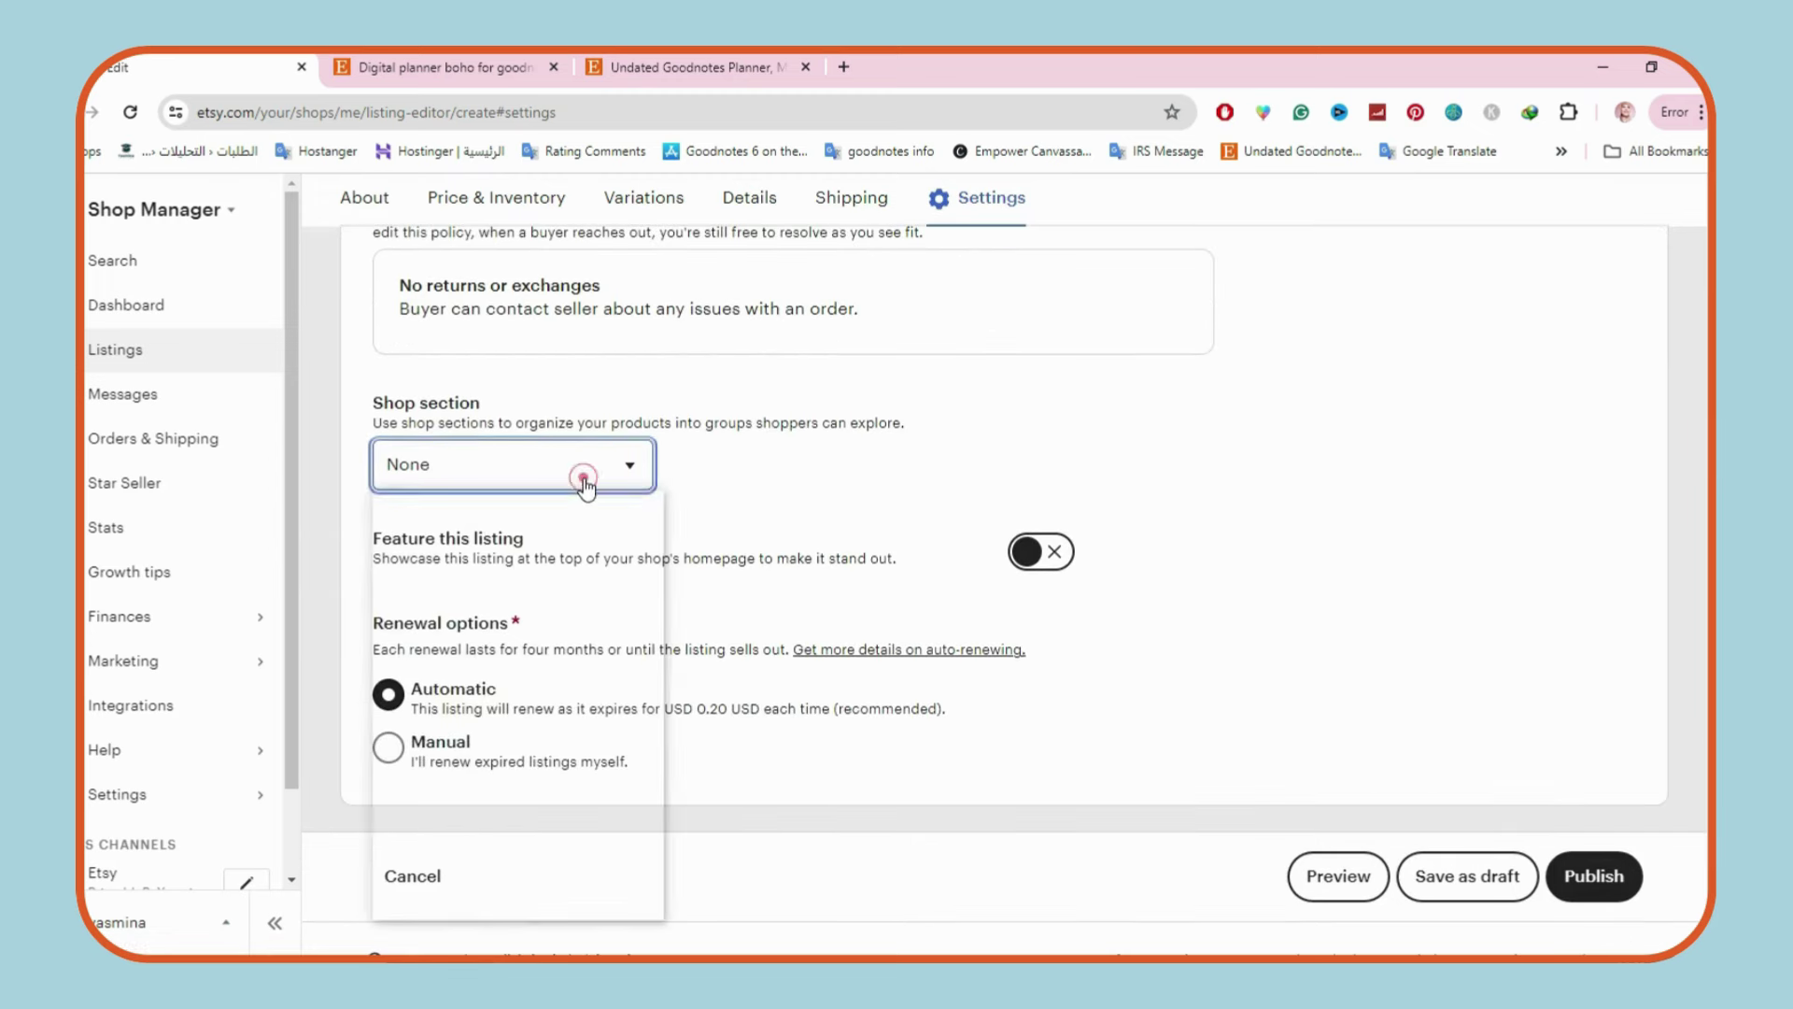
pyautogui.click(589, 480)
pyautogui.scroll(-2, 659, 579)
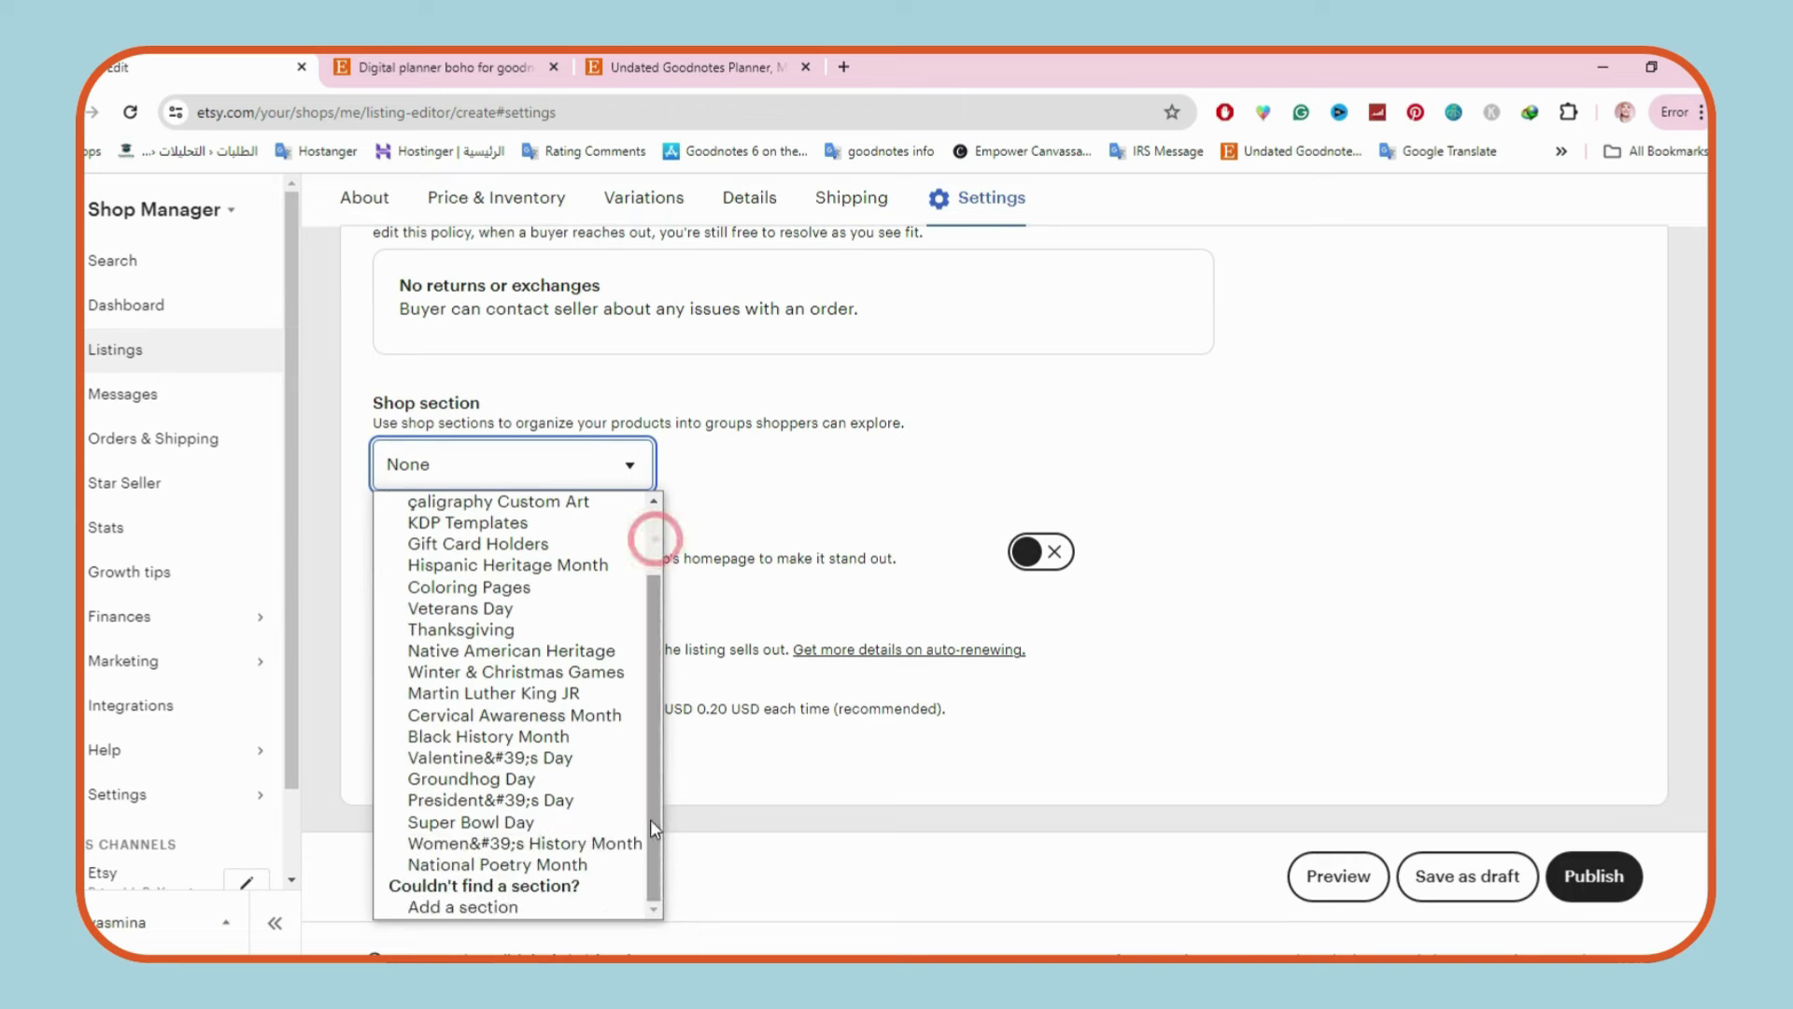
pyautogui.click(520, 908)
pyautogui.click(788, 577)
pyautogui.write('Digital Planners')
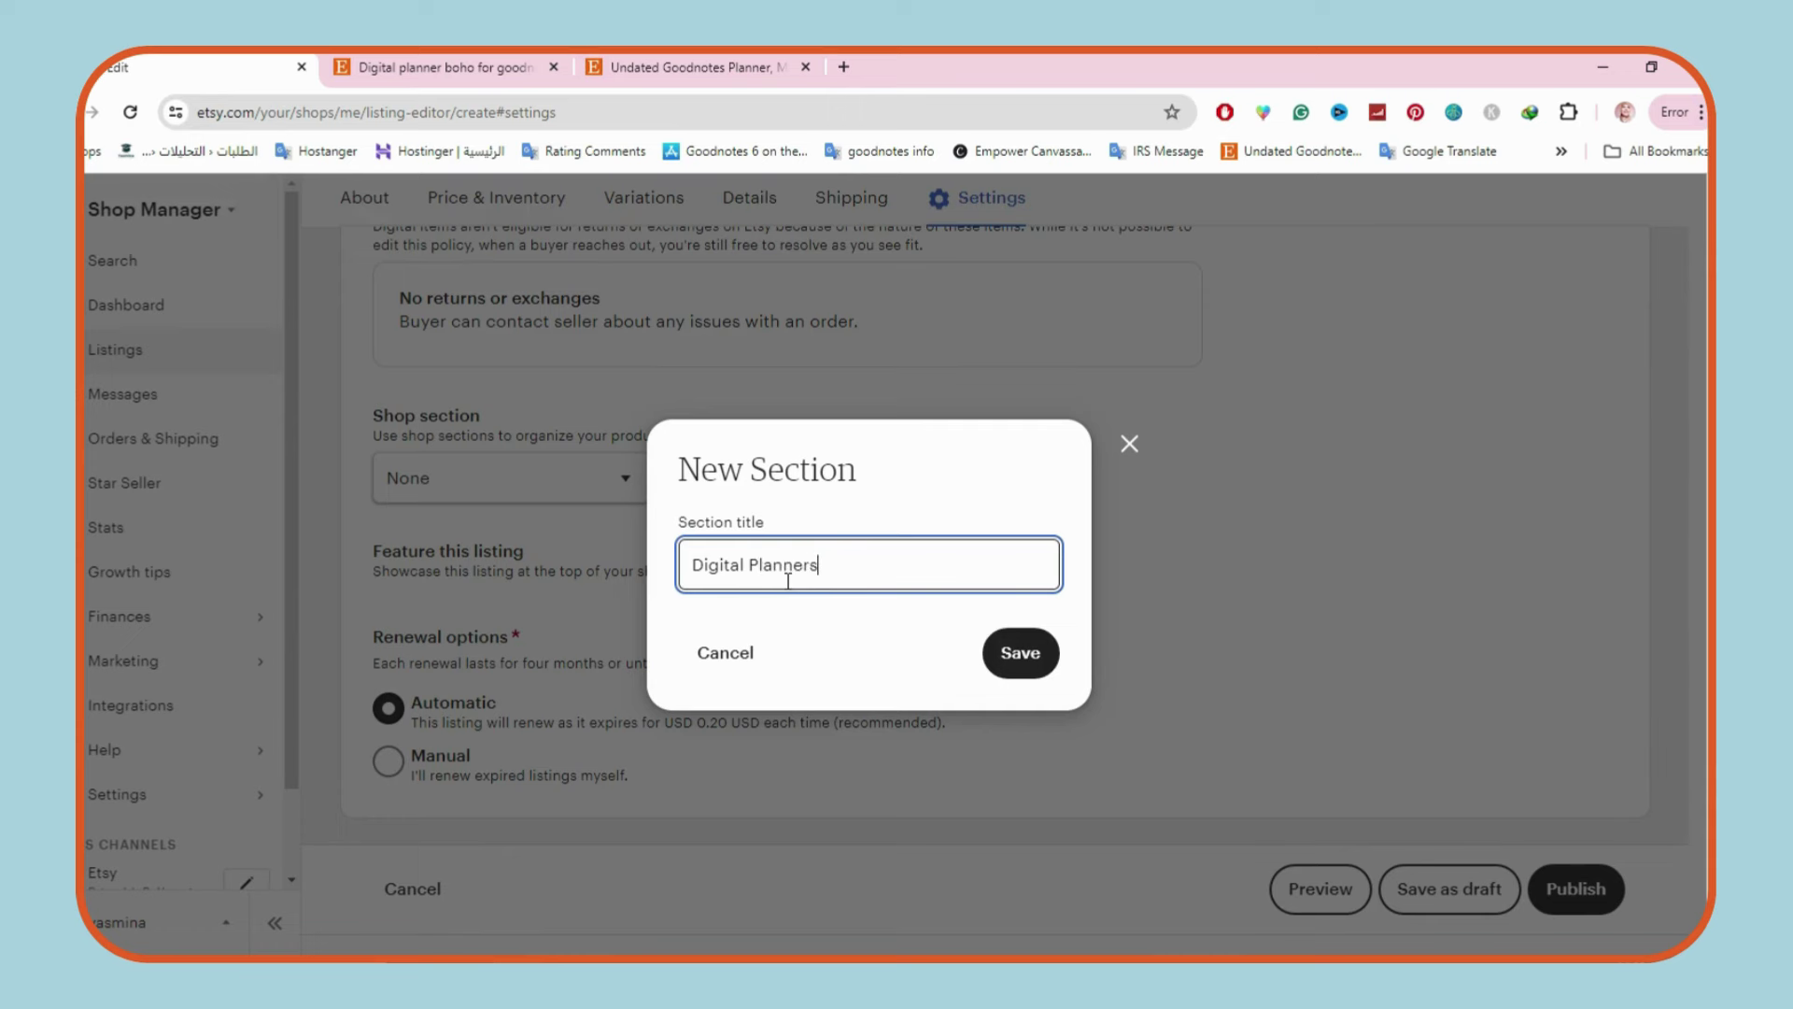
pyautogui.click(1039, 664)
# Feature this listing on the shop's homepage and review the form from the title back down to the renewal options.
pyautogui.click(1035, 552)
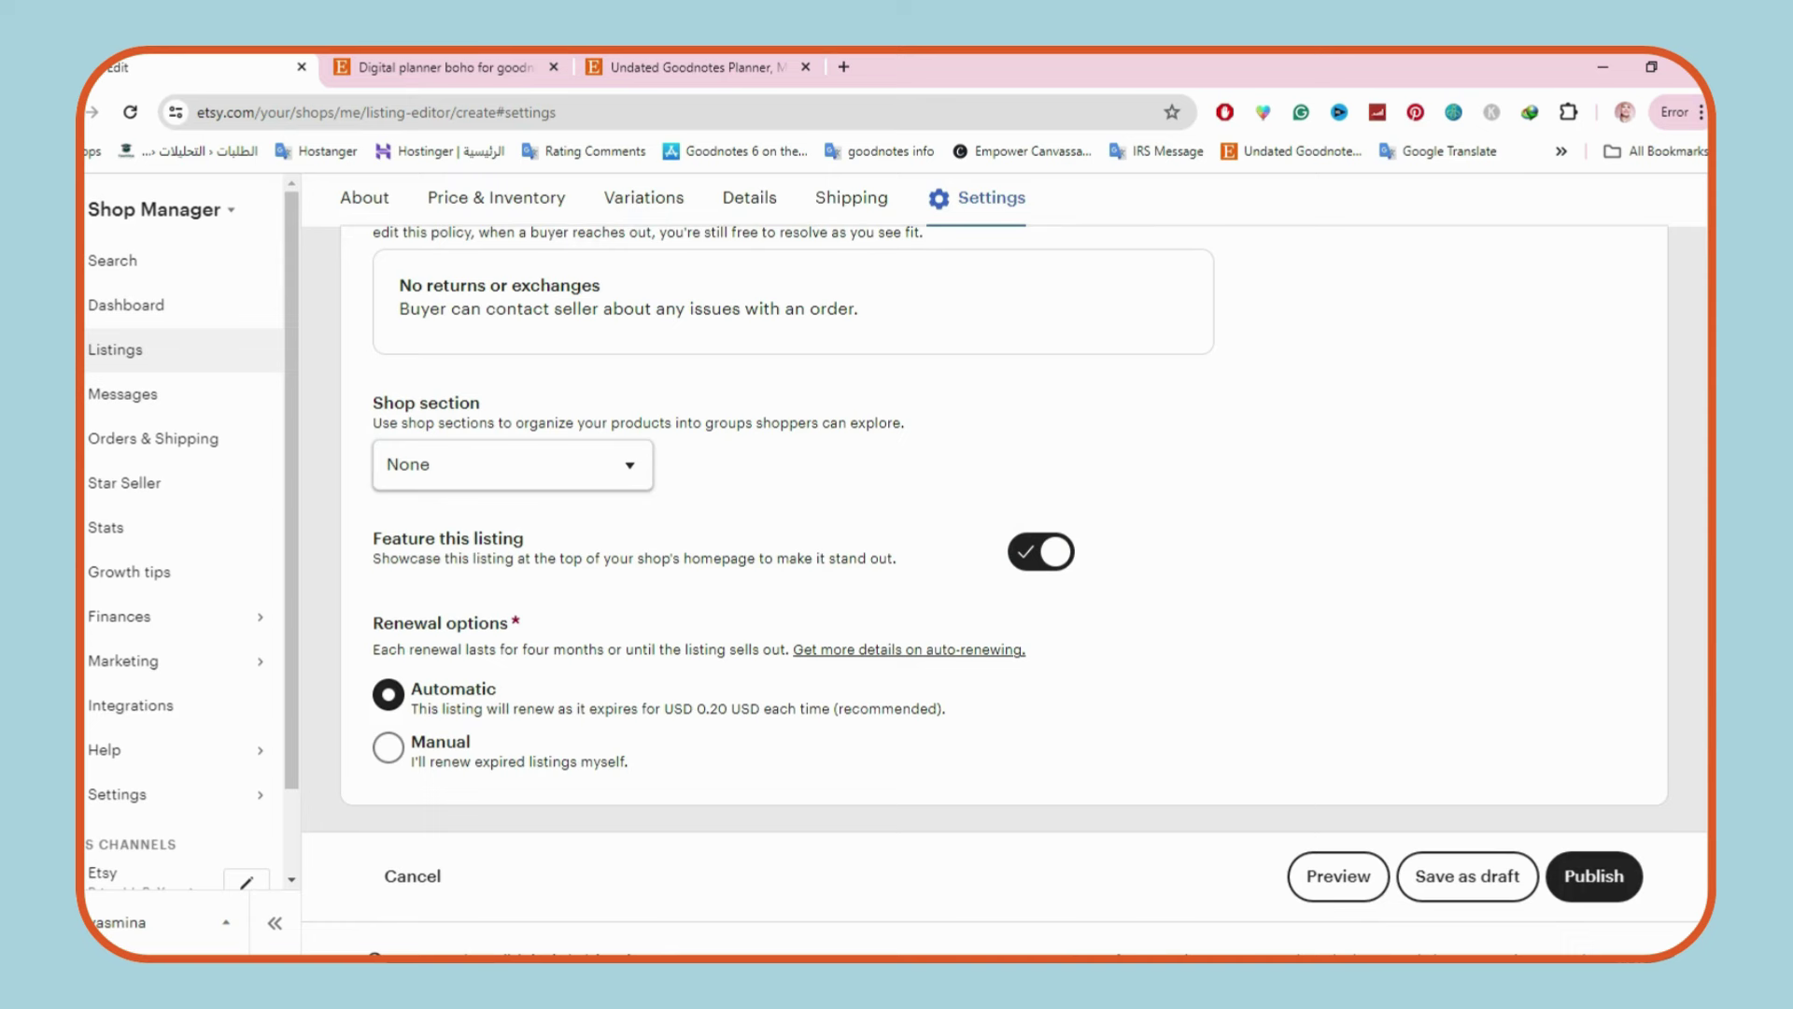
pyautogui.scroll(-1, 1006, 576)
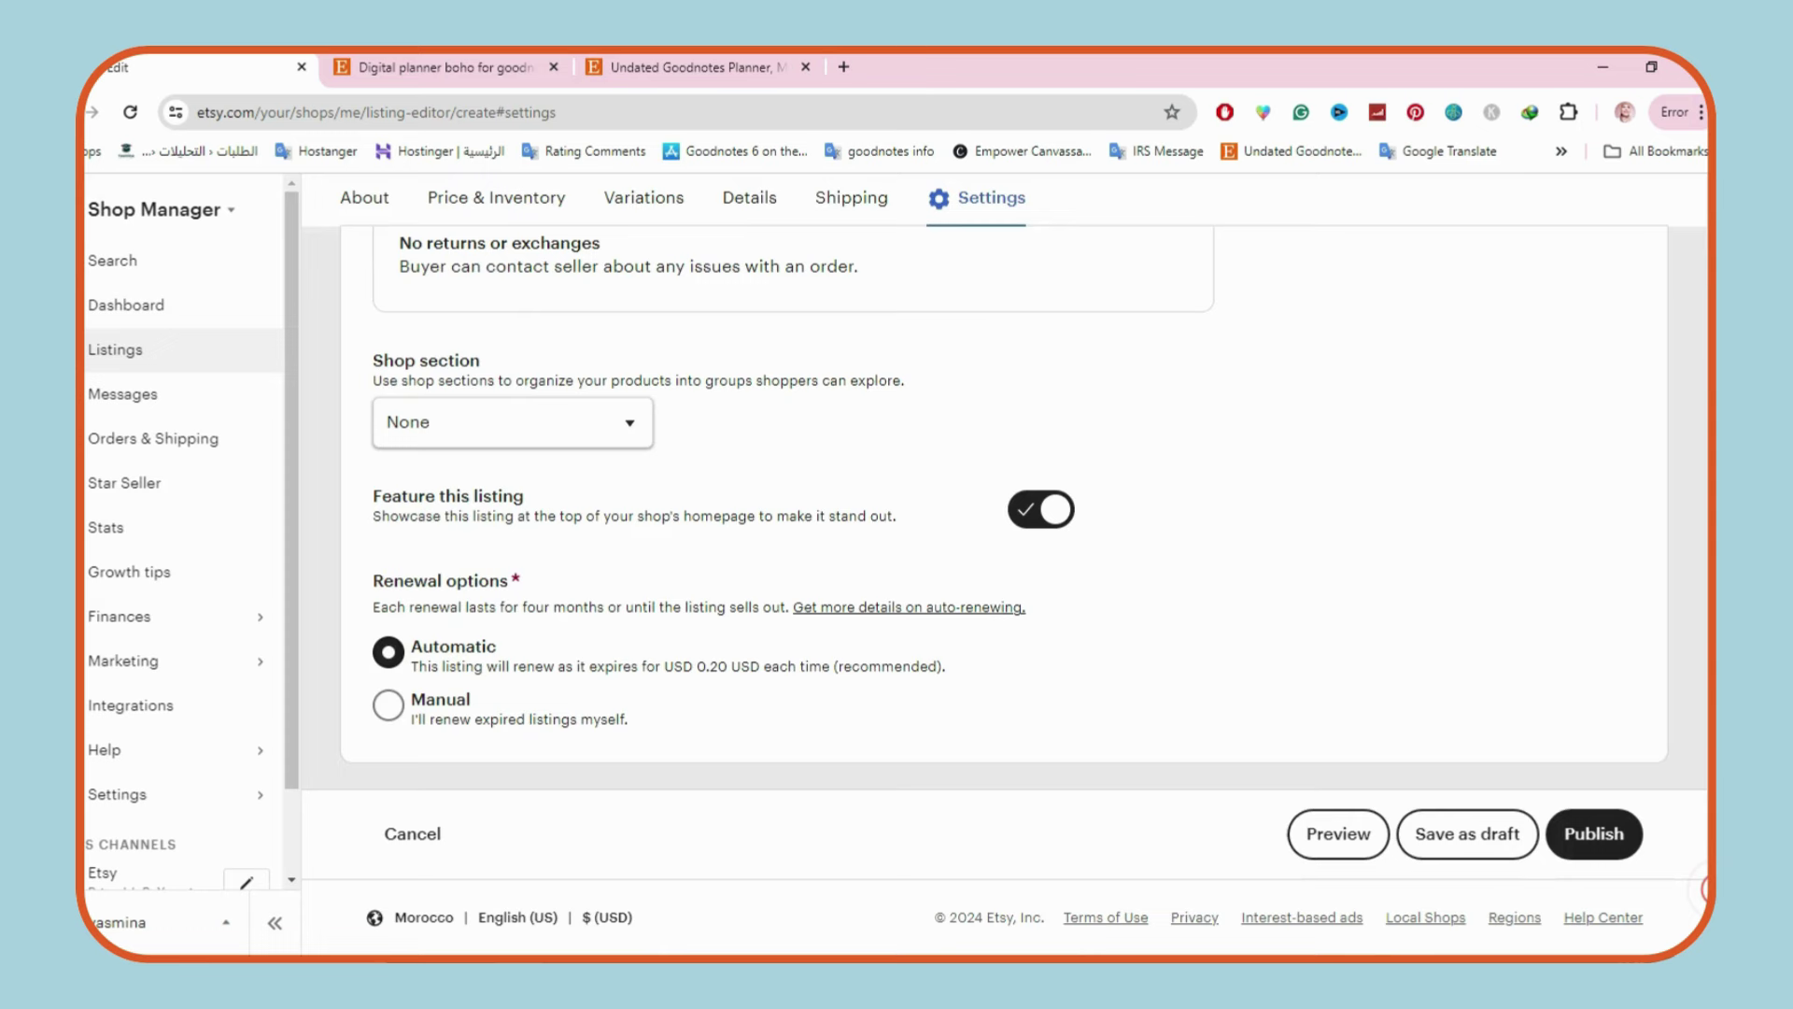
pyautogui.scroll(20, 1004, 546)
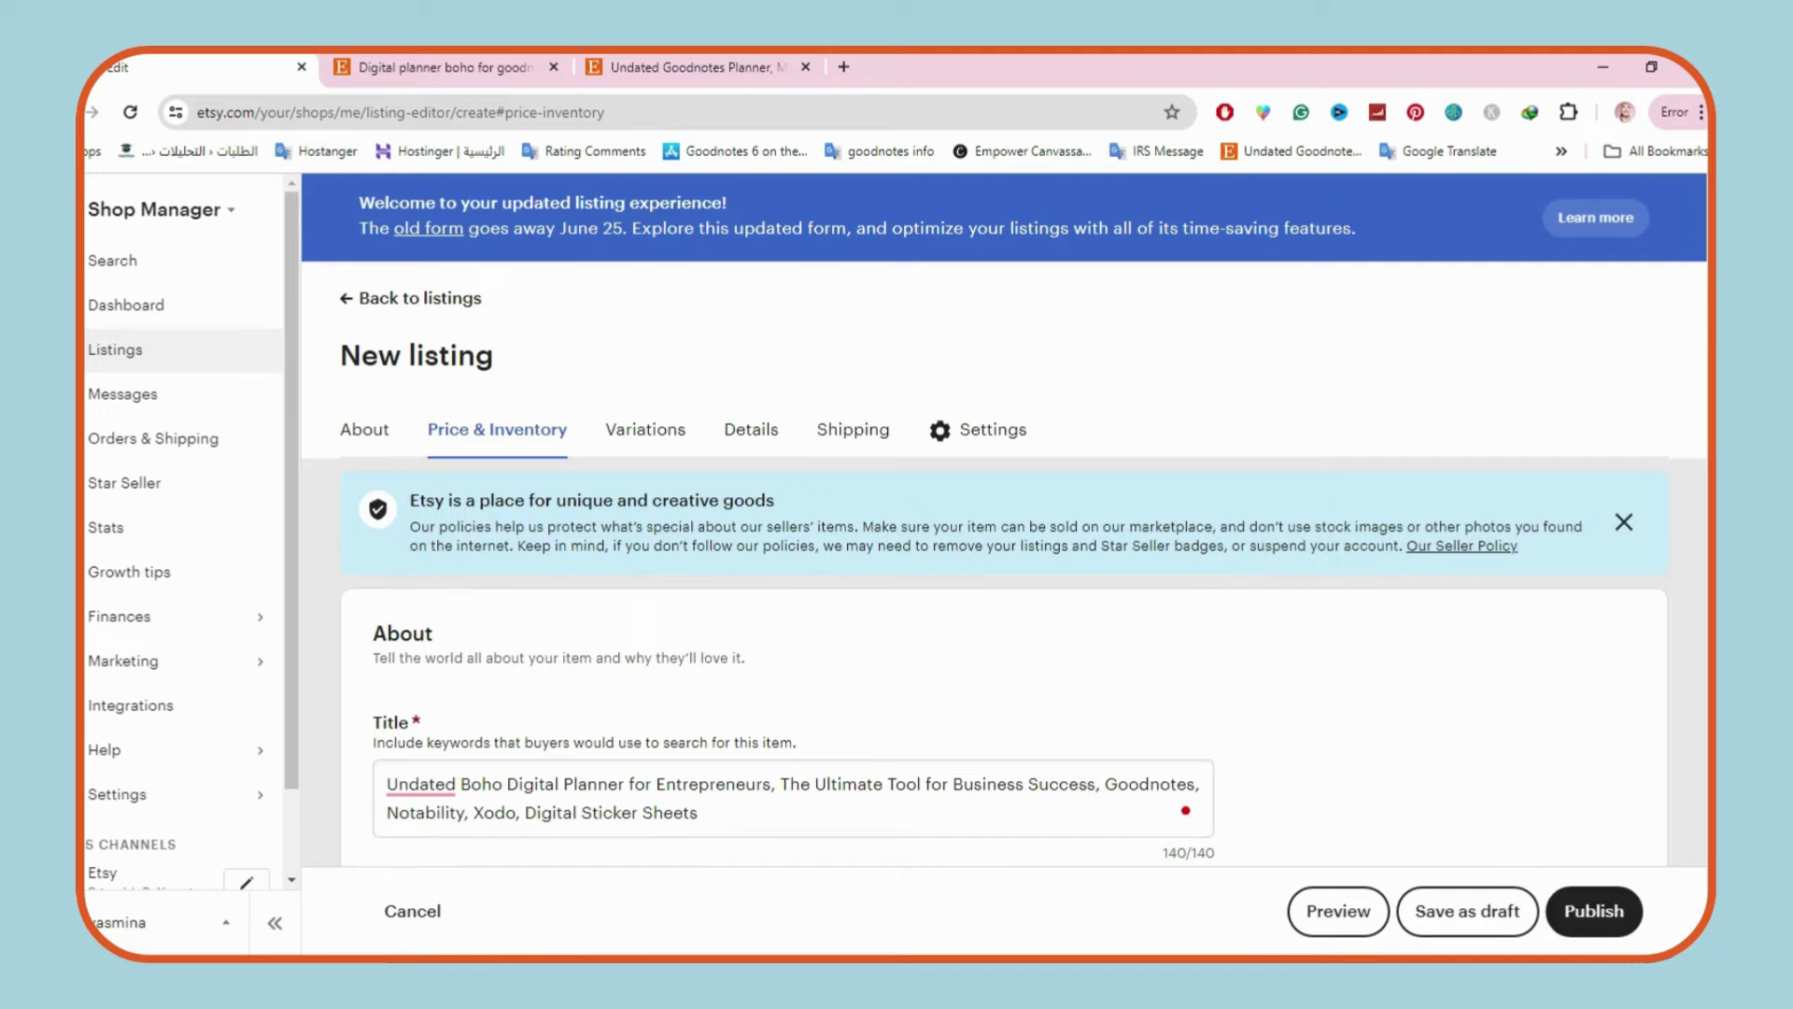
pyautogui.scroll(-20, 1004, 547)
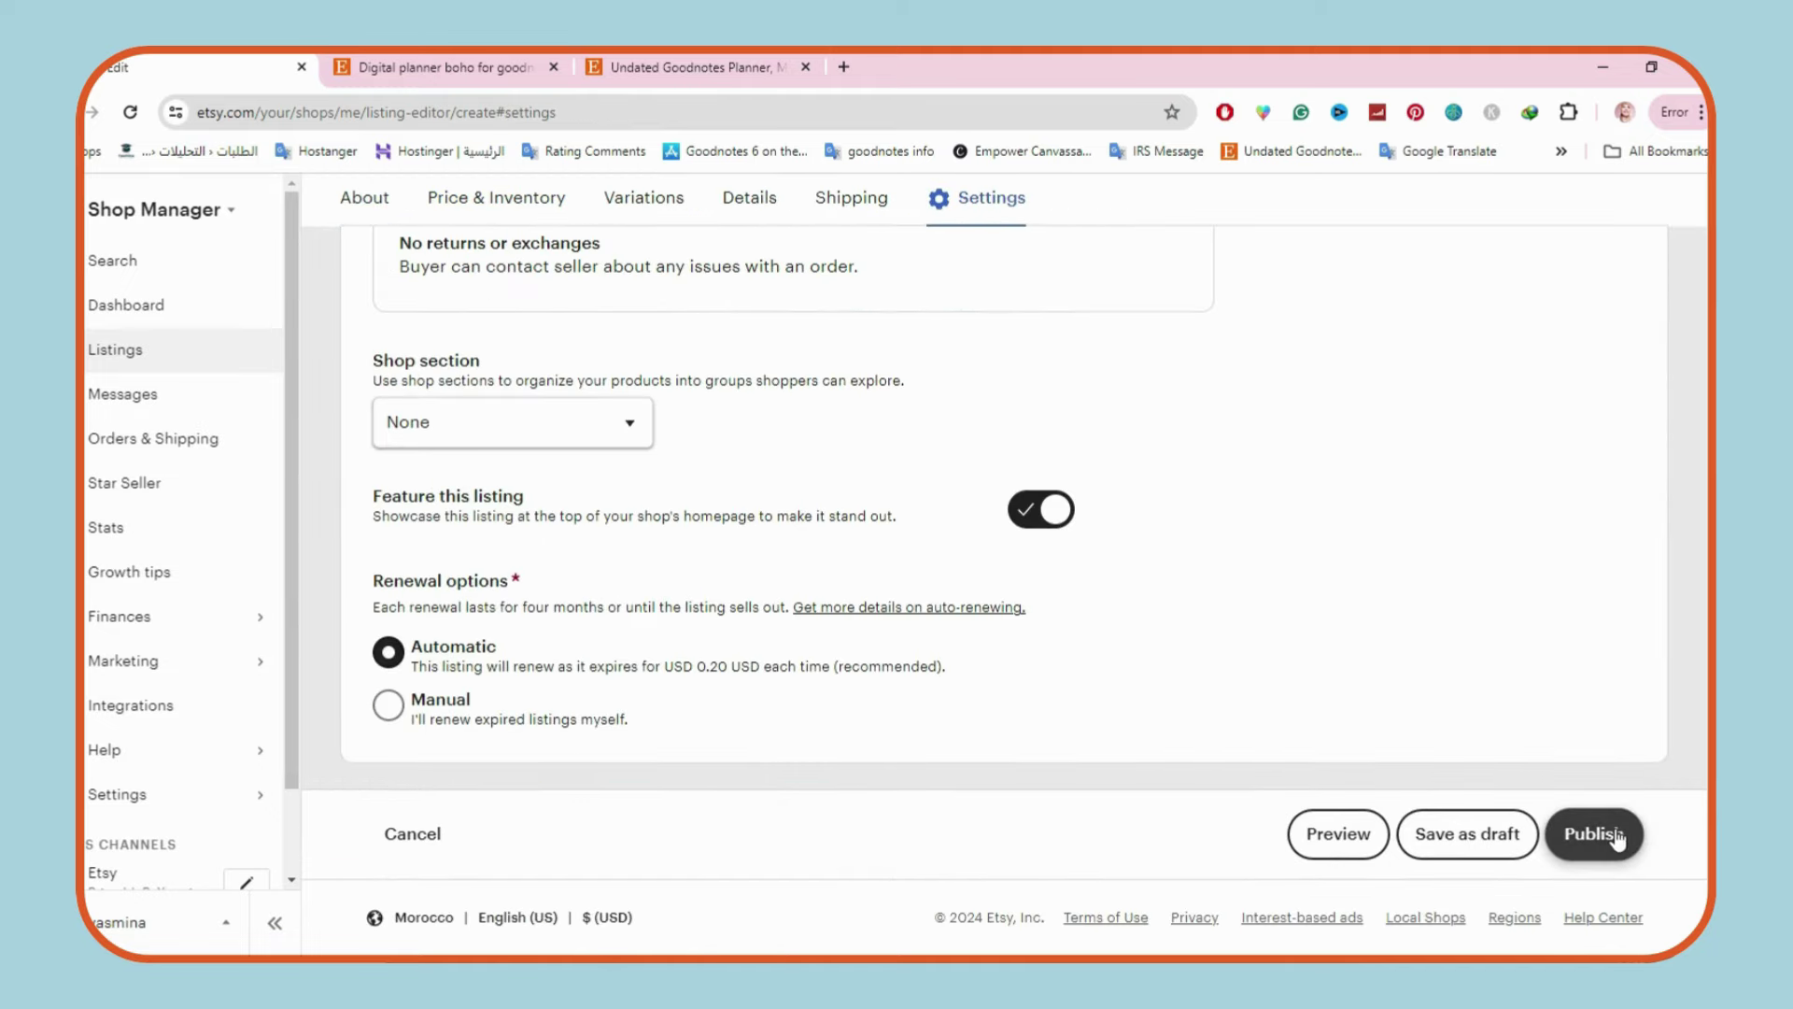
# Publish the new planner listing and agree to the listing fee.
pyautogui.click(1617, 834)
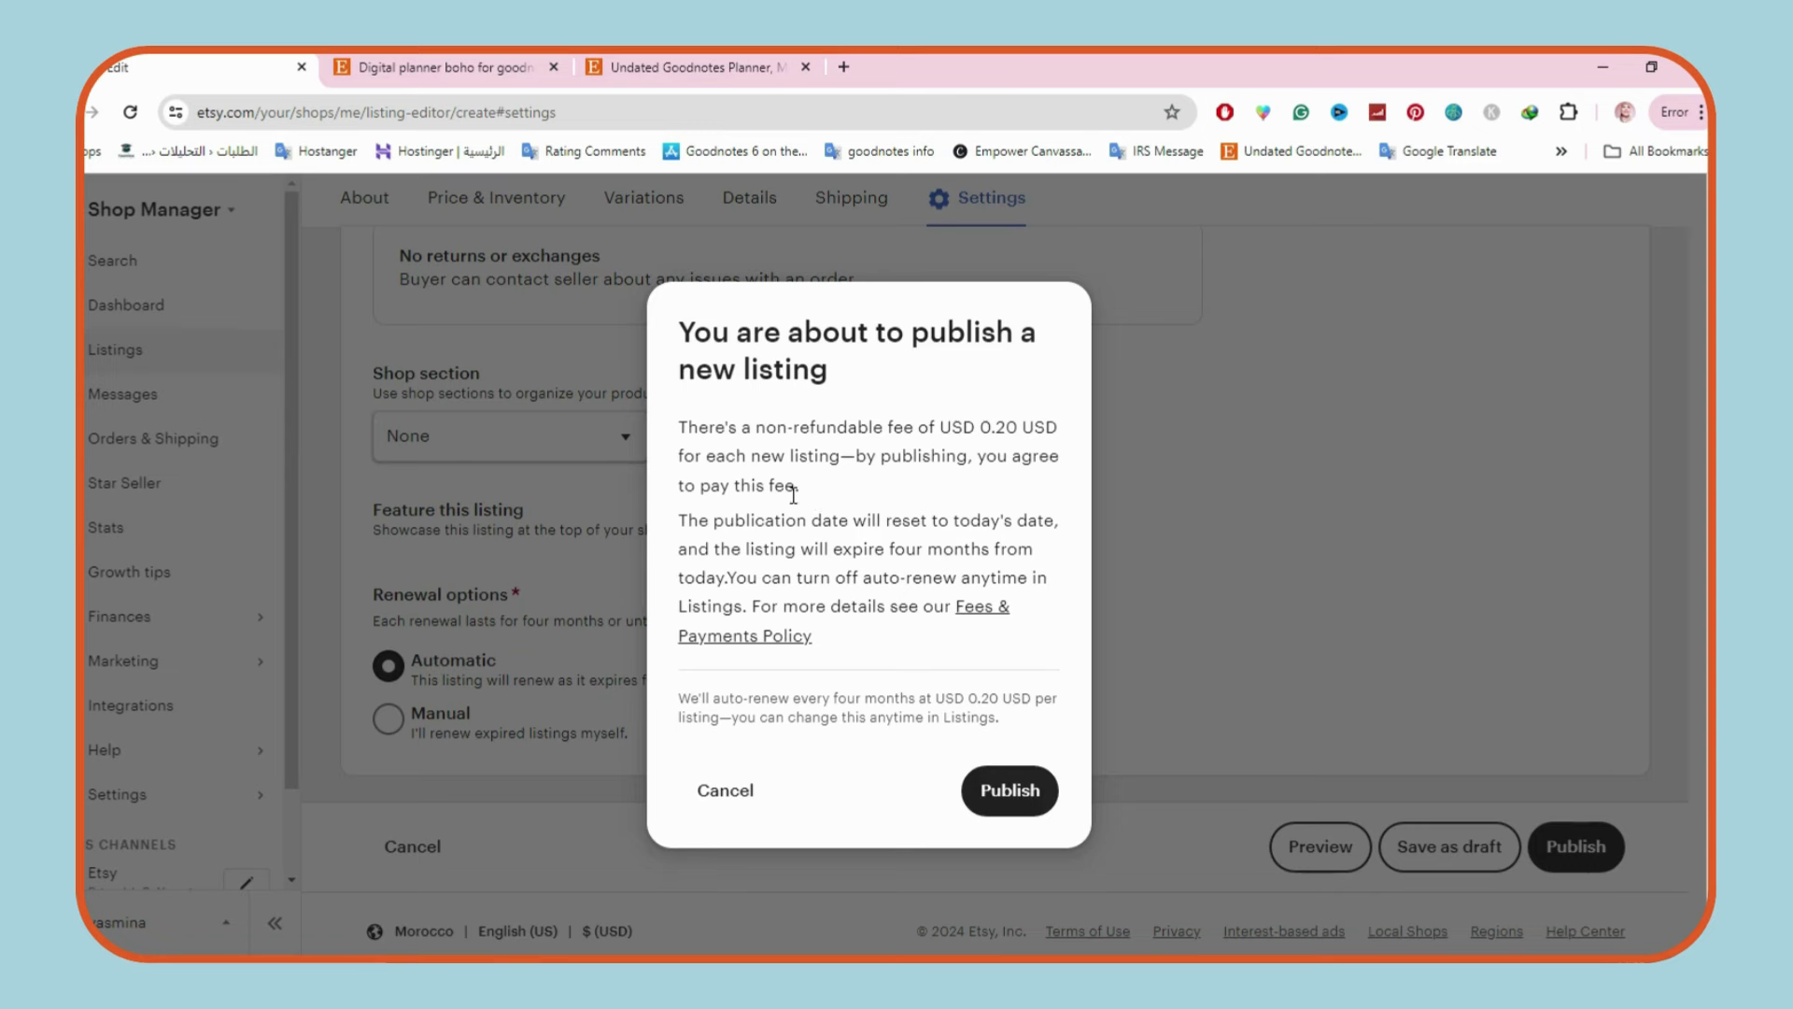
pyautogui.click(1004, 799)
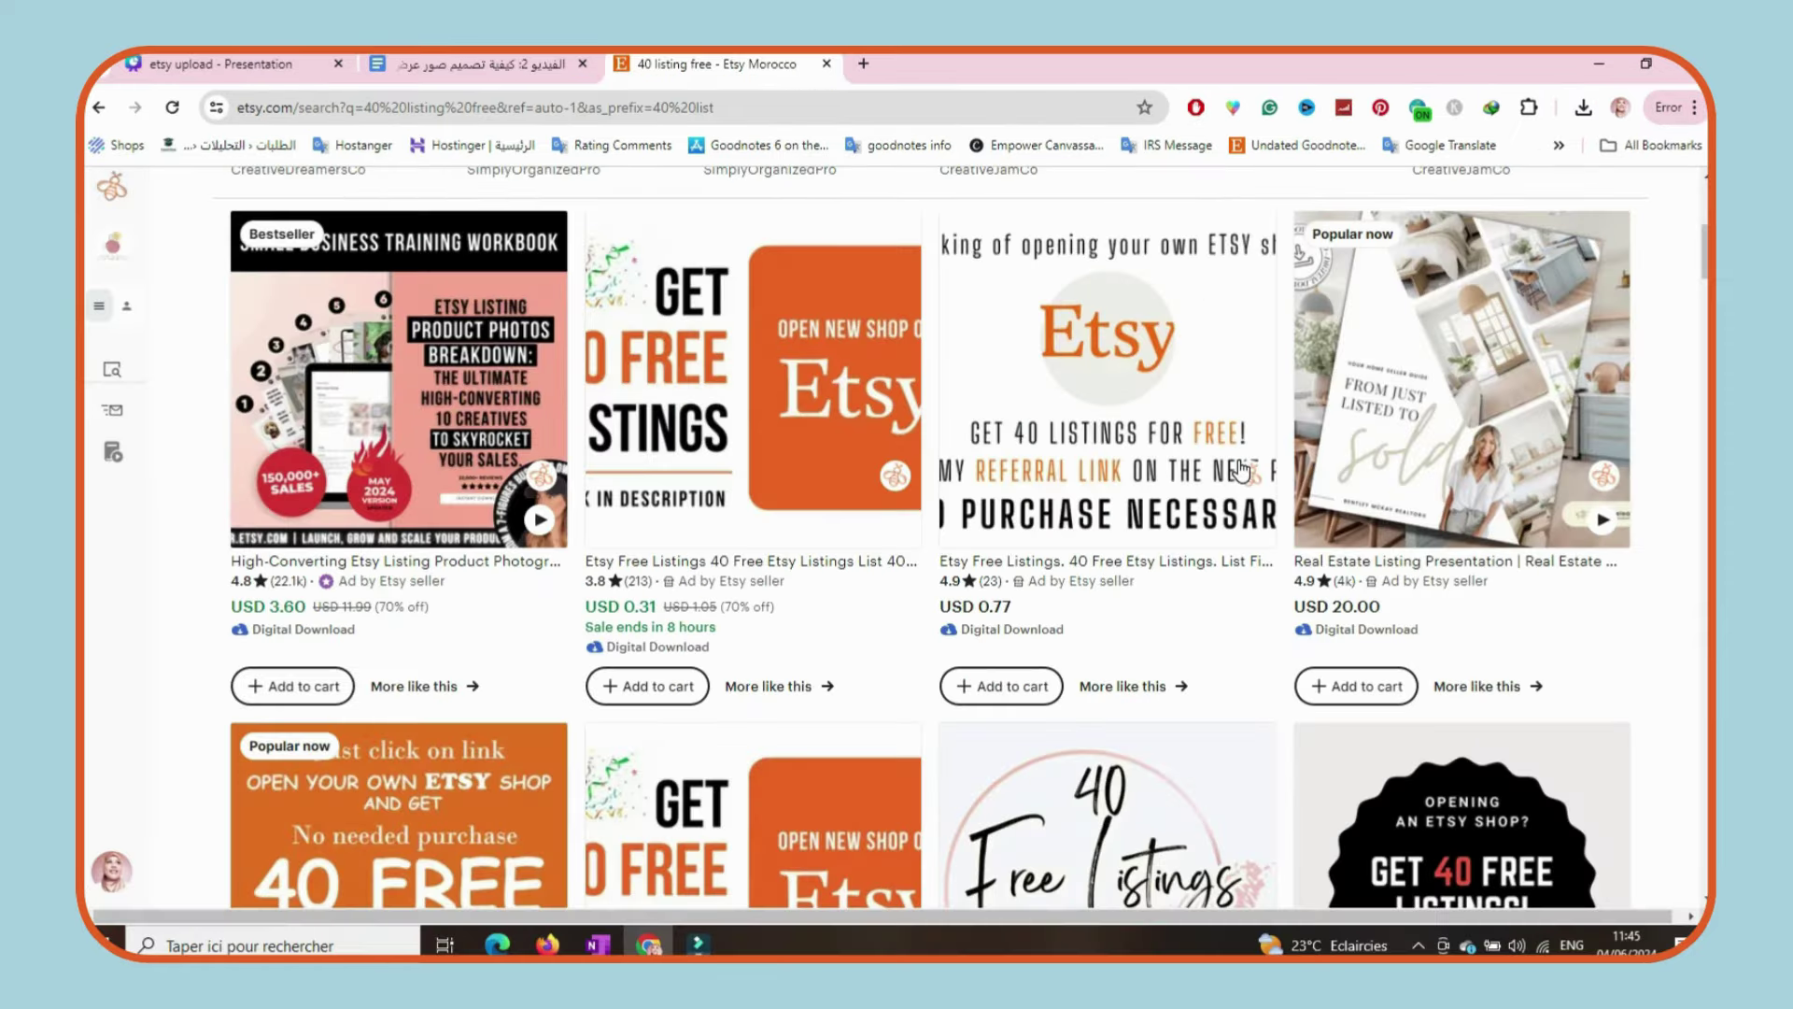
# Browse the Etsy results for 40 free listings and view the second image of an offer that provides a referral link.
pyautogui.scroll(-1, 1242, 472)
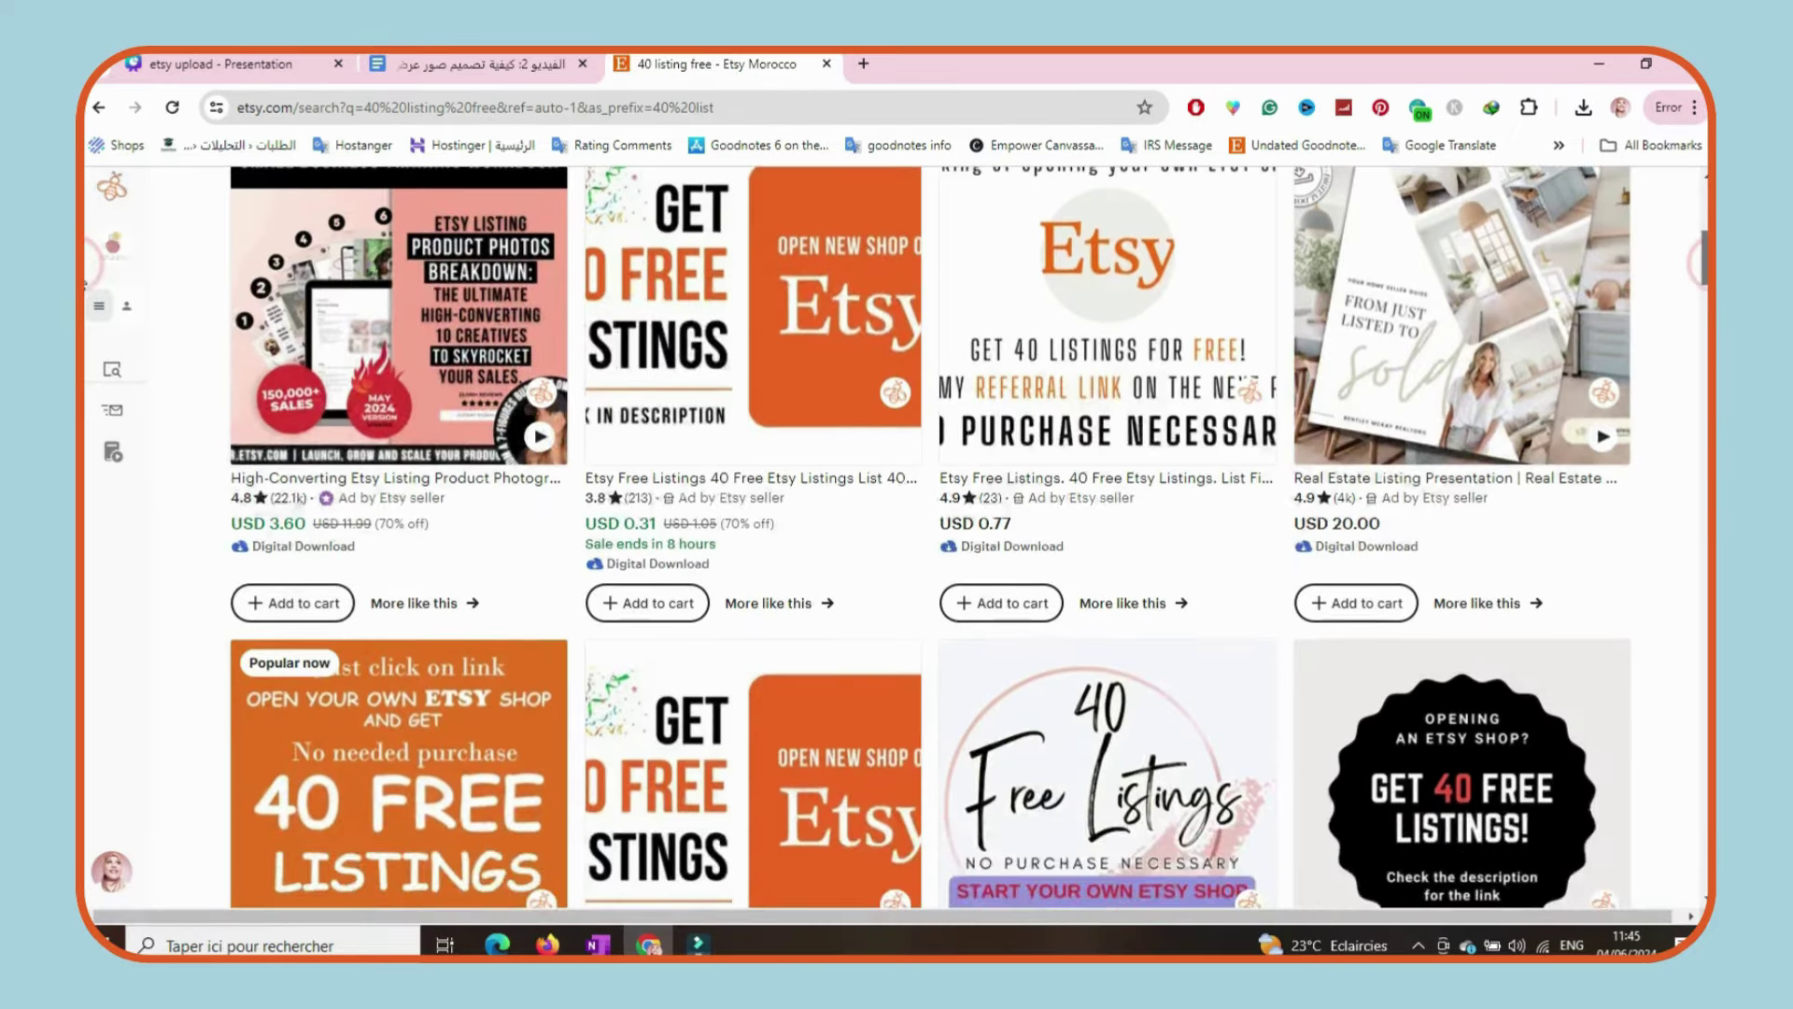
pyautogui.scroll(-6, 932, 539)
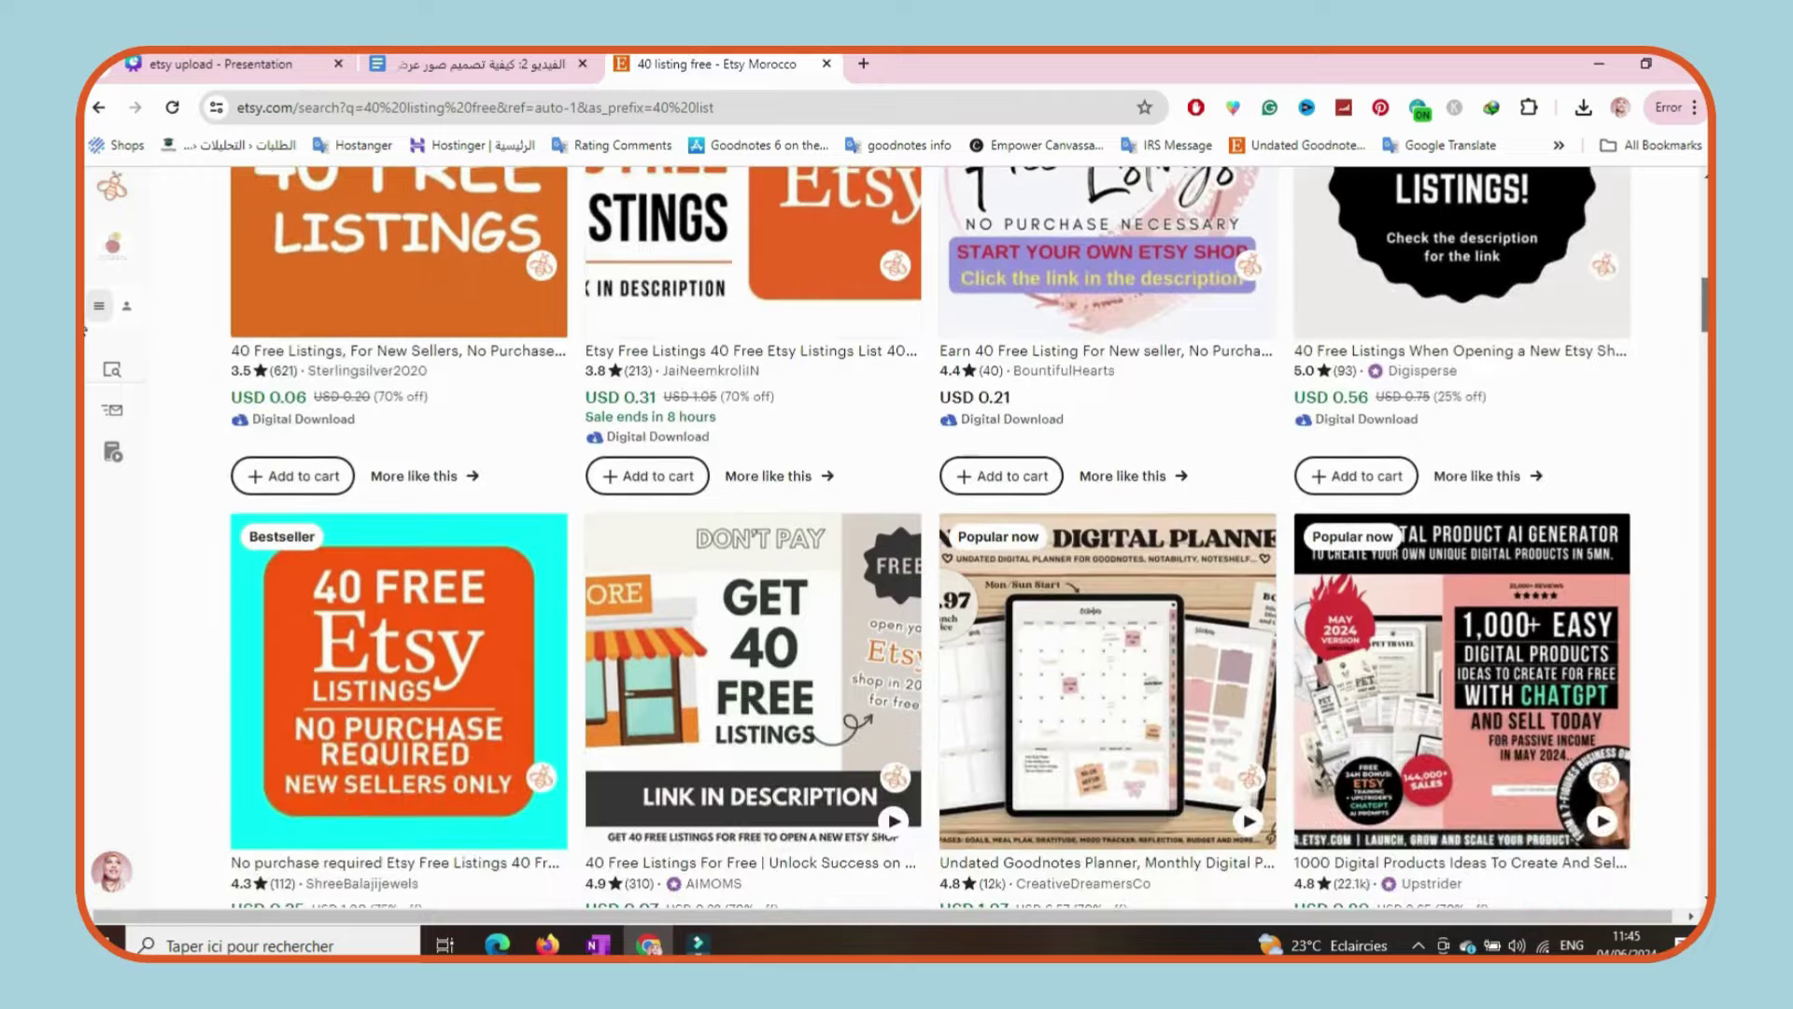
pyautogui.scroll(-1, 932, 539)
pyautogui.scroll(8, 1081, 526)
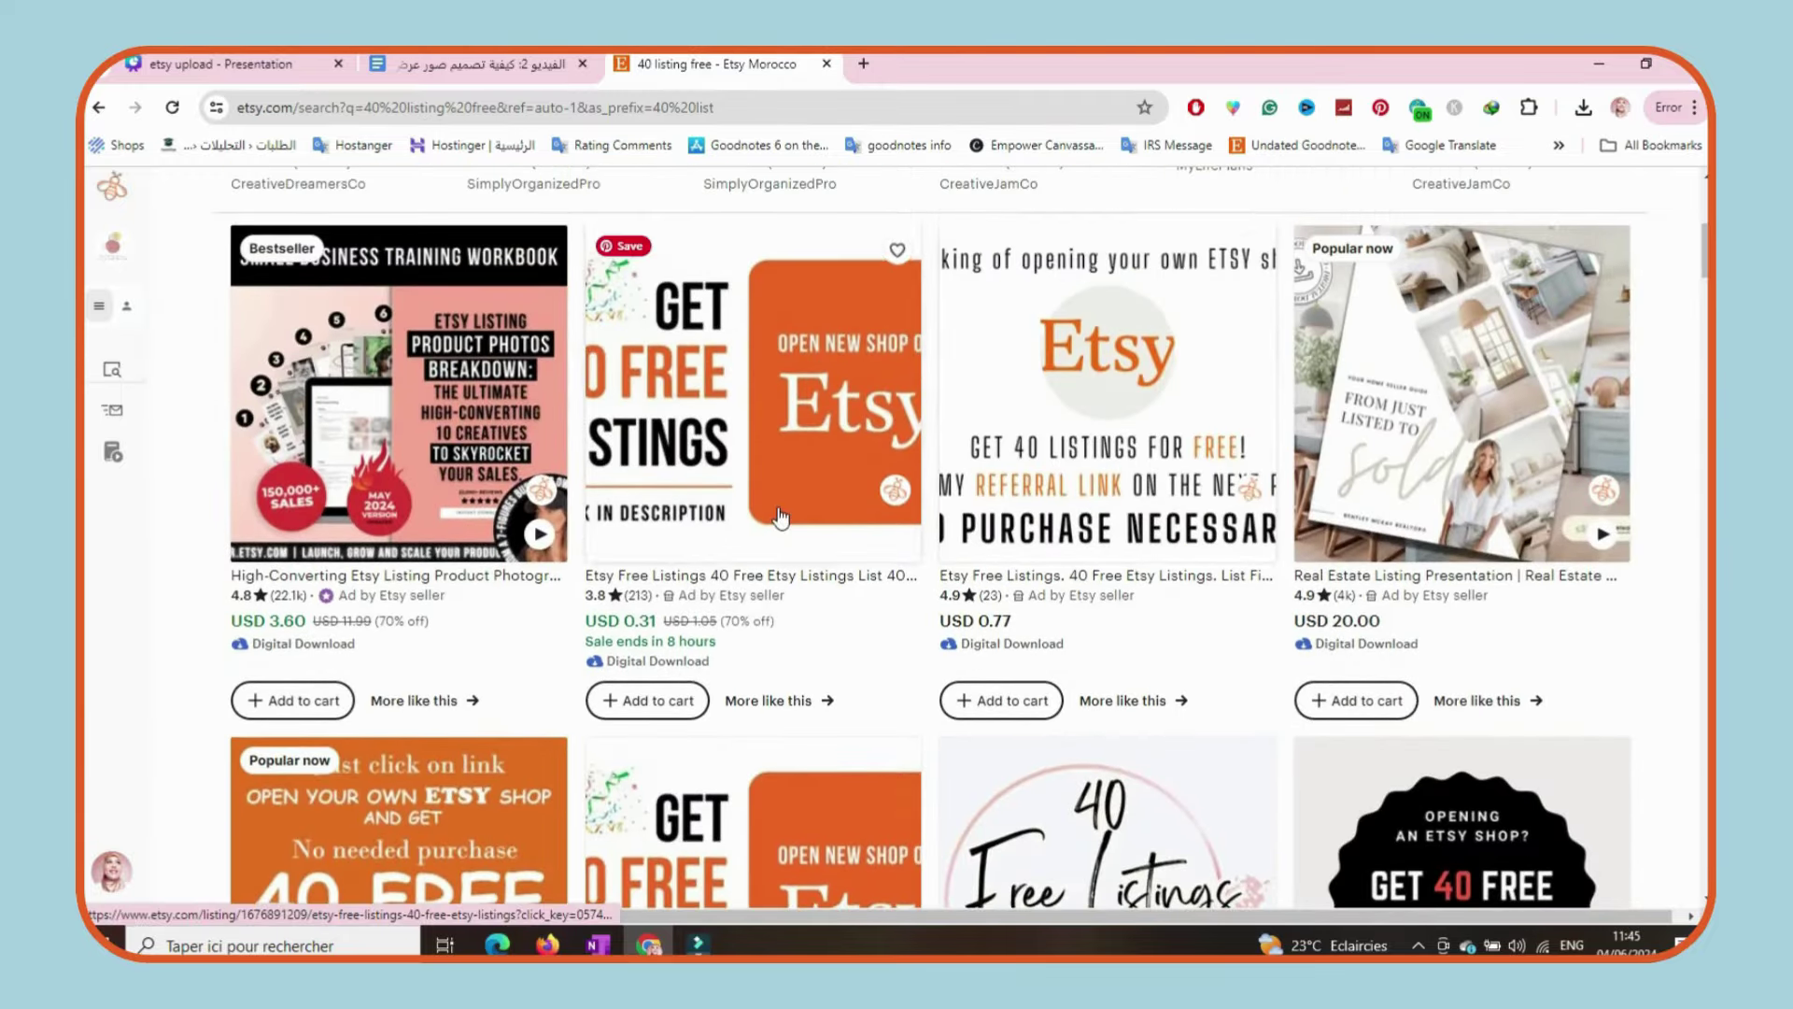
pyautogui.click(1129, 474)
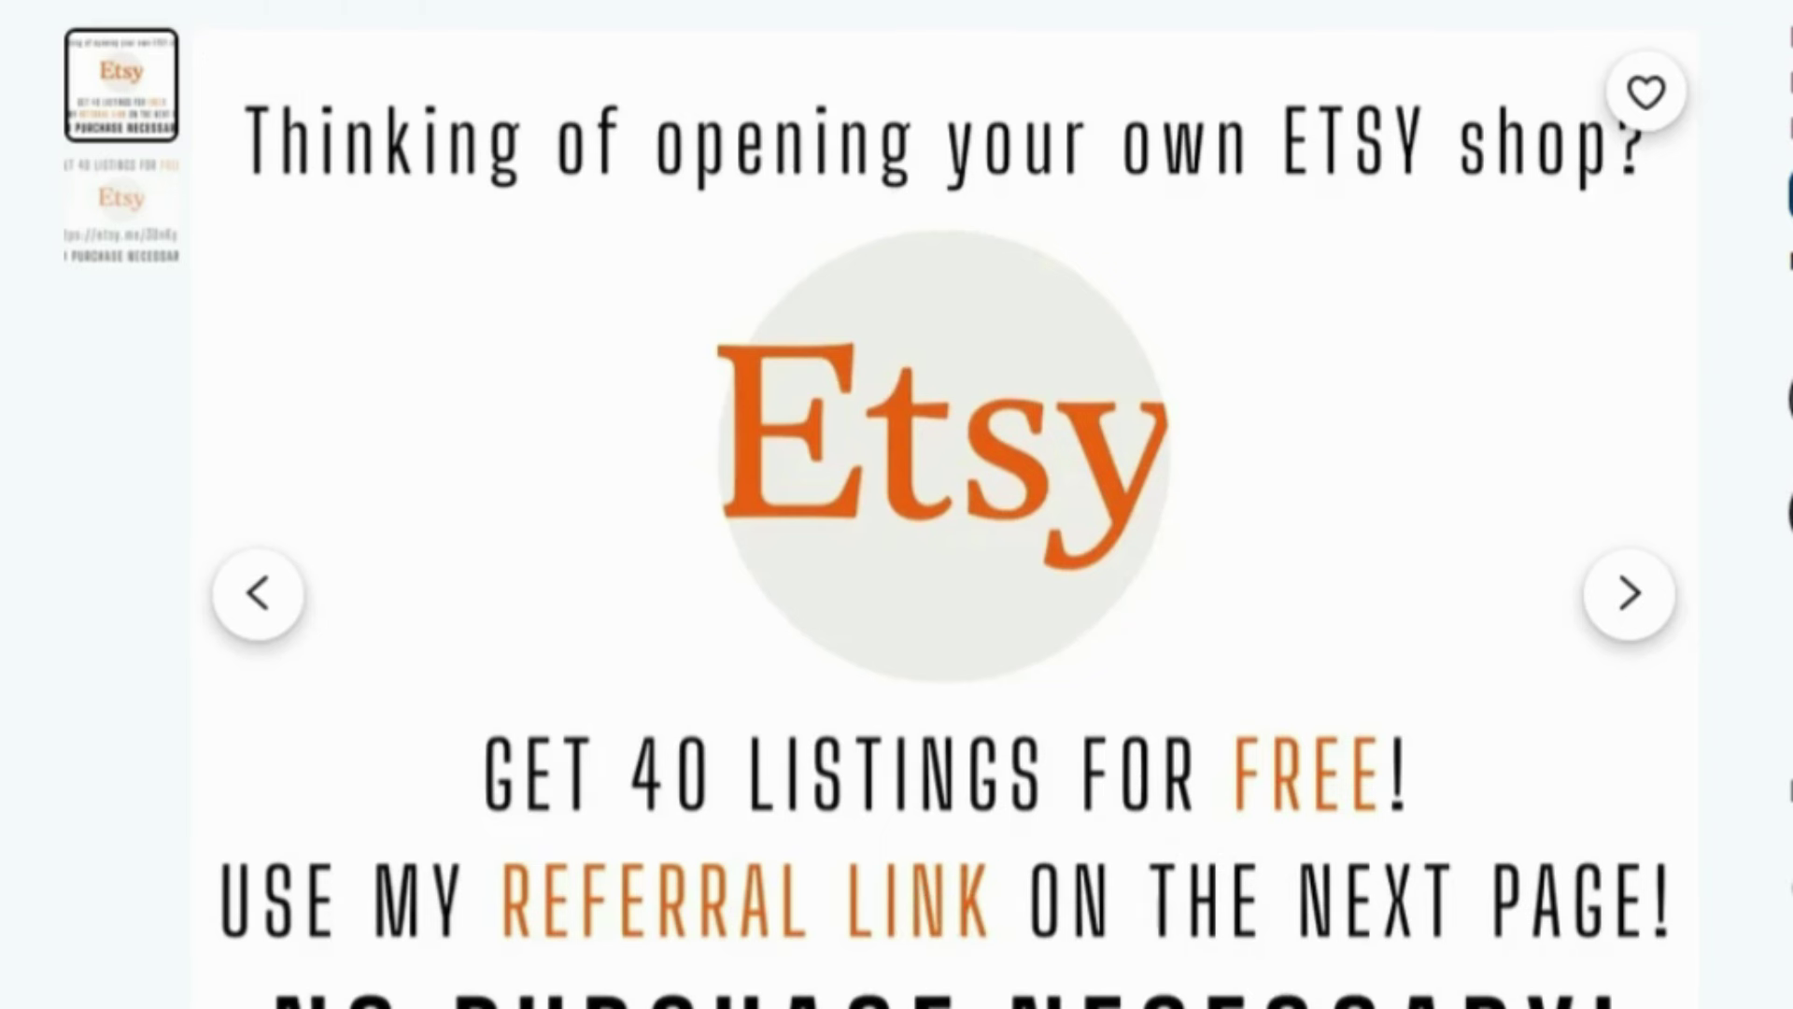
pyautogui.click(109, 234)
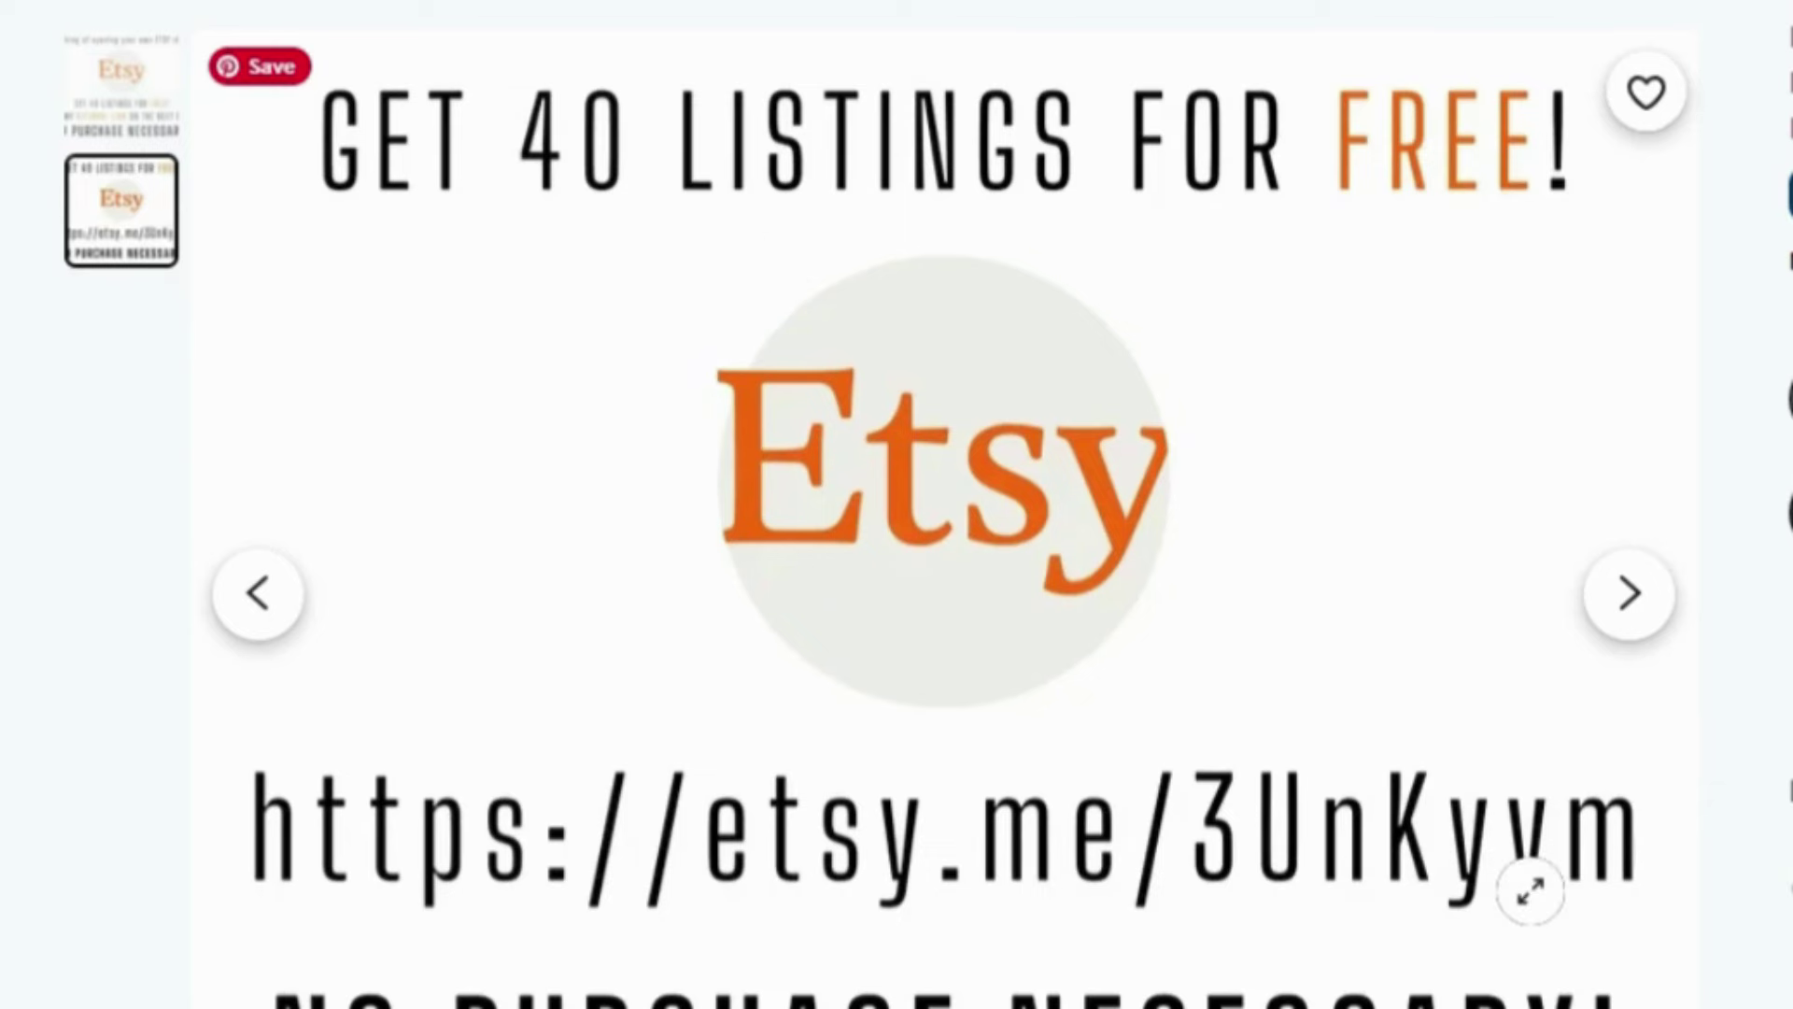
pyautogui.hotkey('ctrl', 'w')
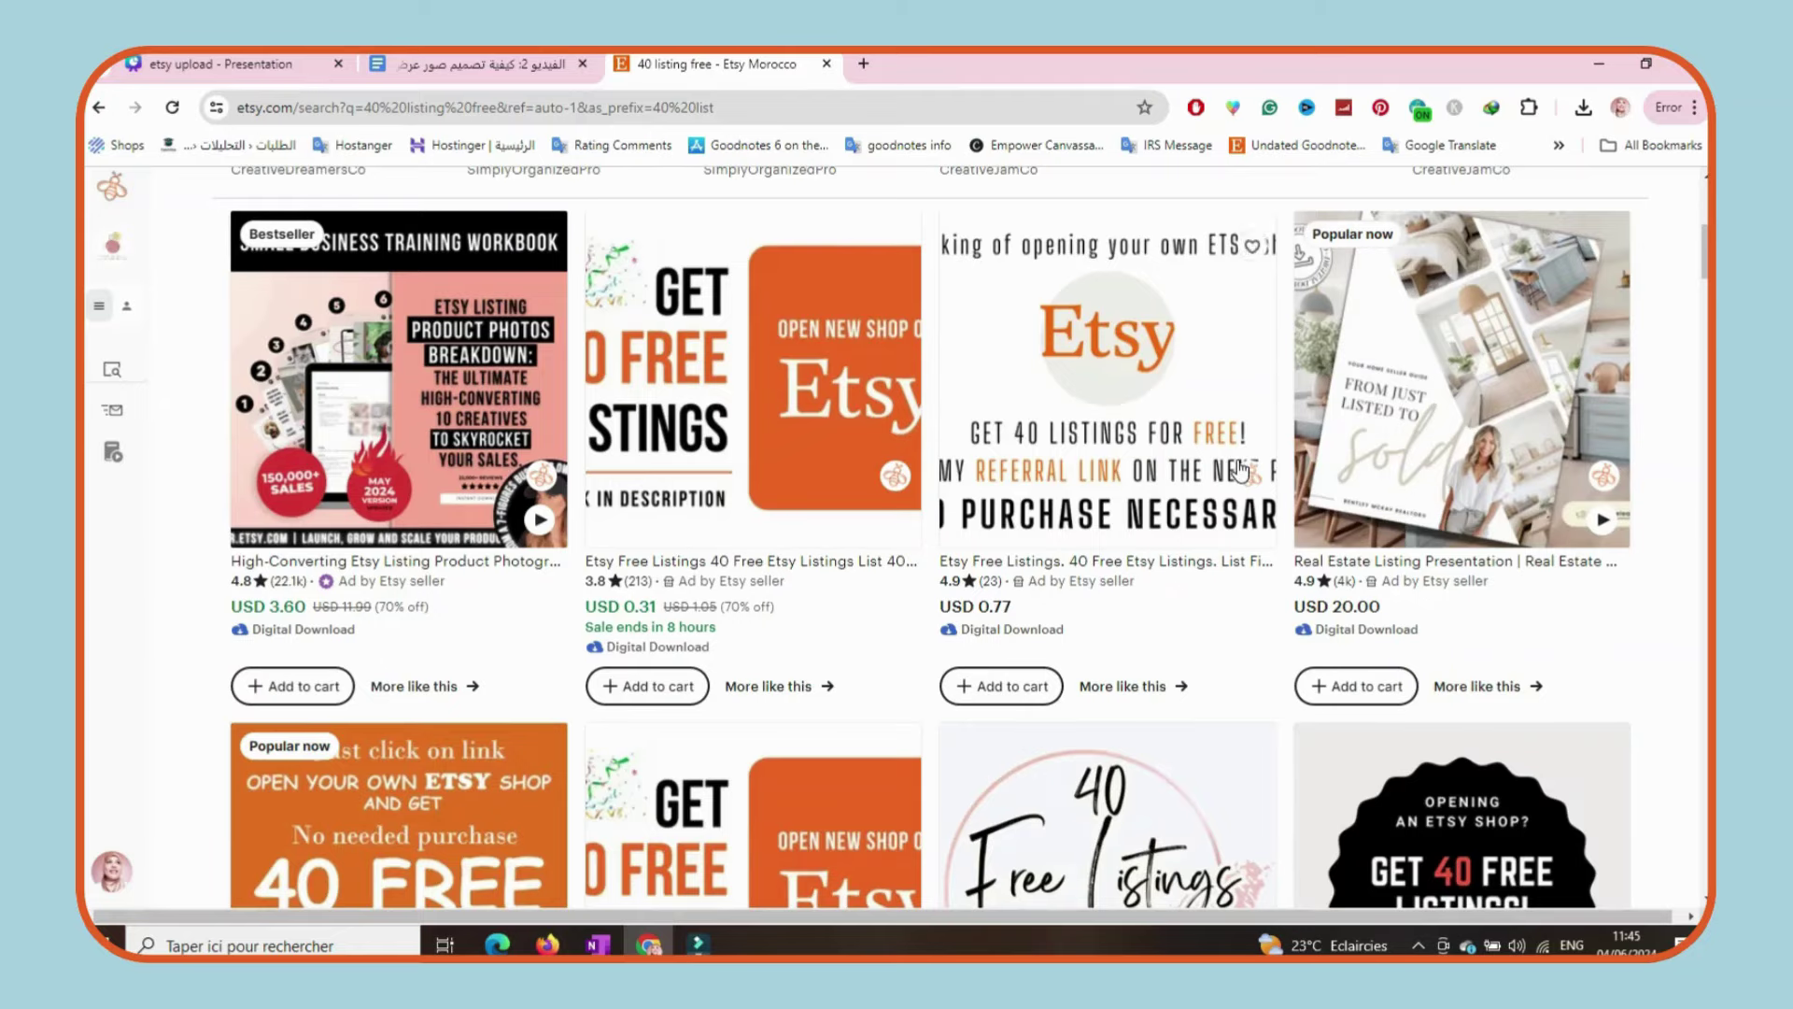
pyautogui.scroll(-1, 1241, 472)
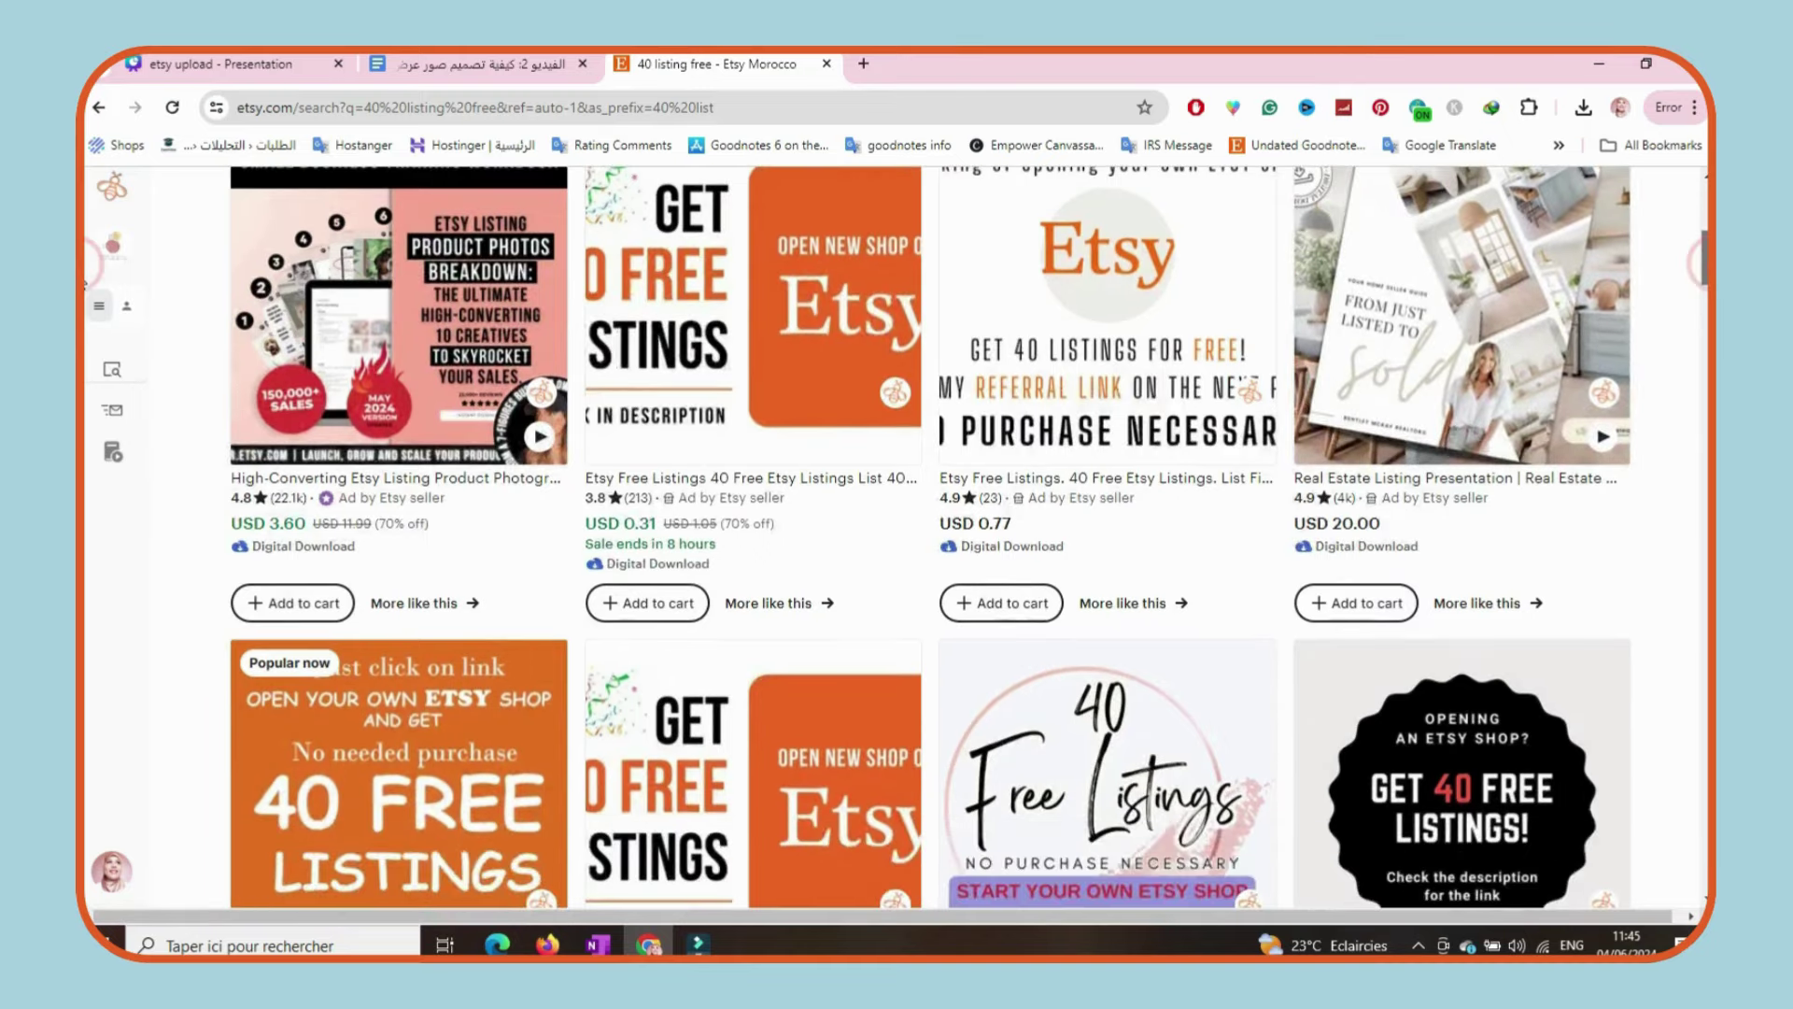
pyautogui.scroll(-7, 930, 538)
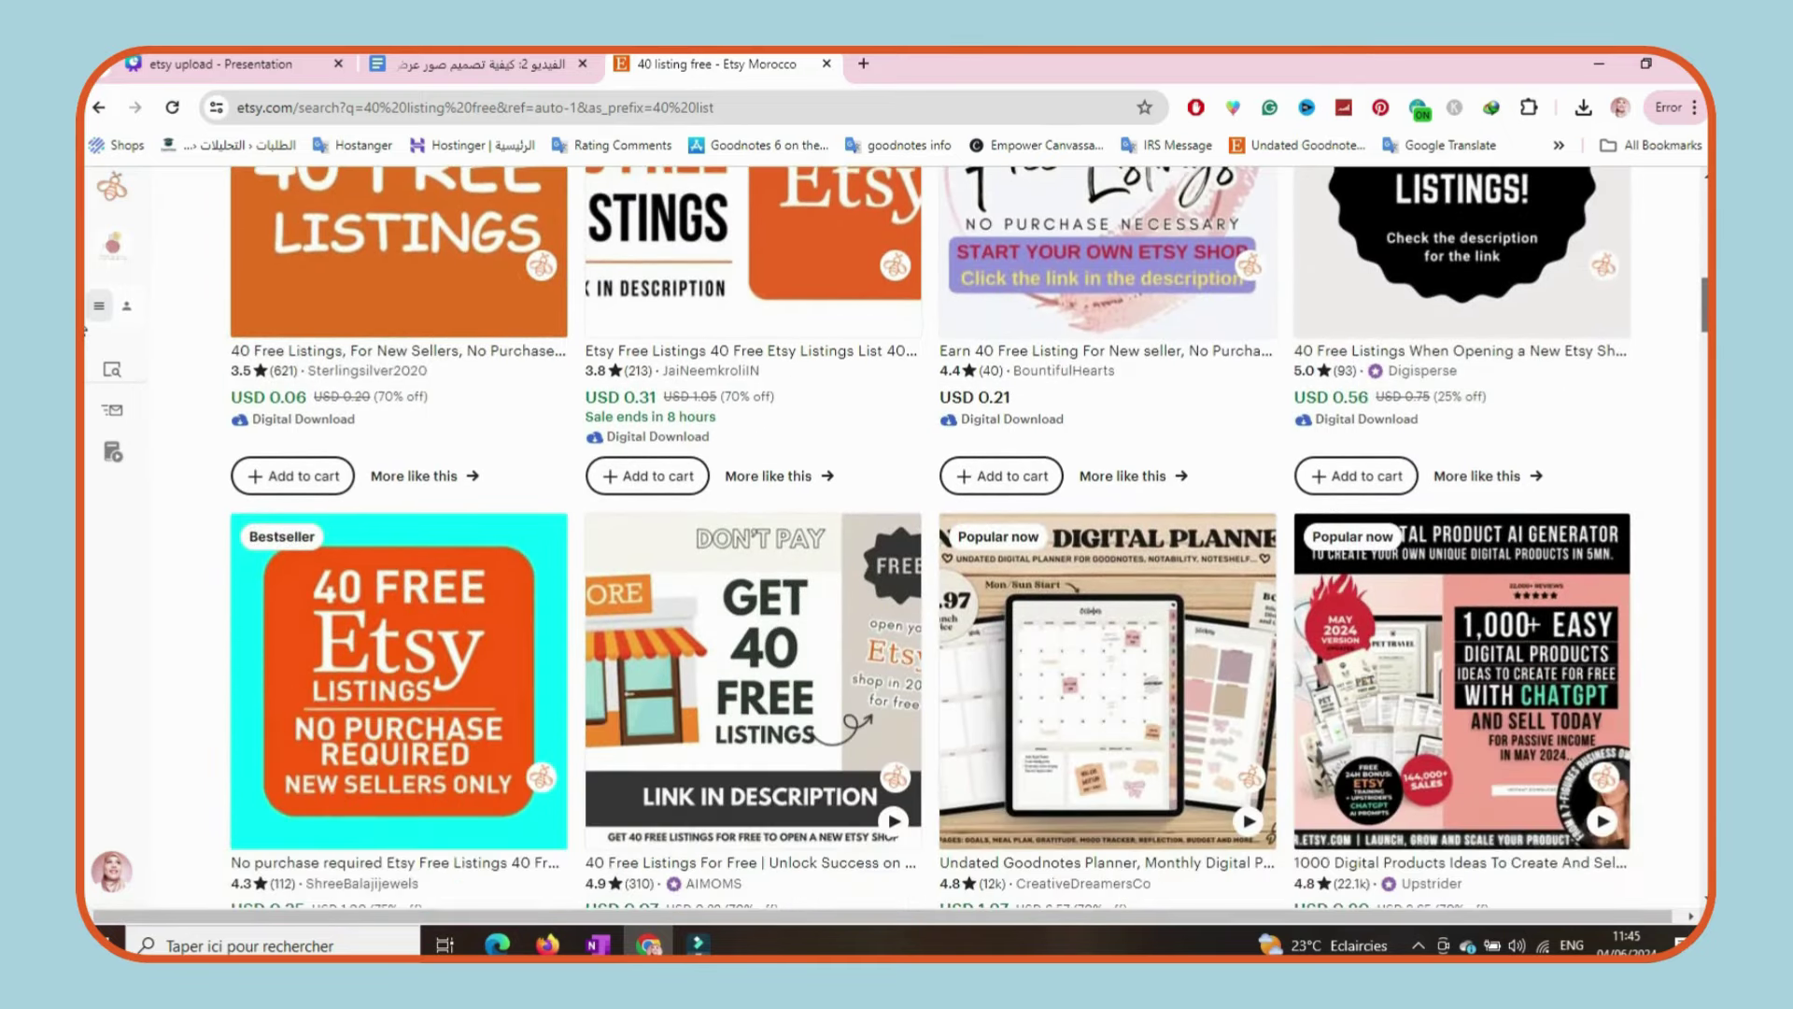
pyautogui.scroll(-1, 930, 538)
pyautogui.scroll(8, 1079, 528)
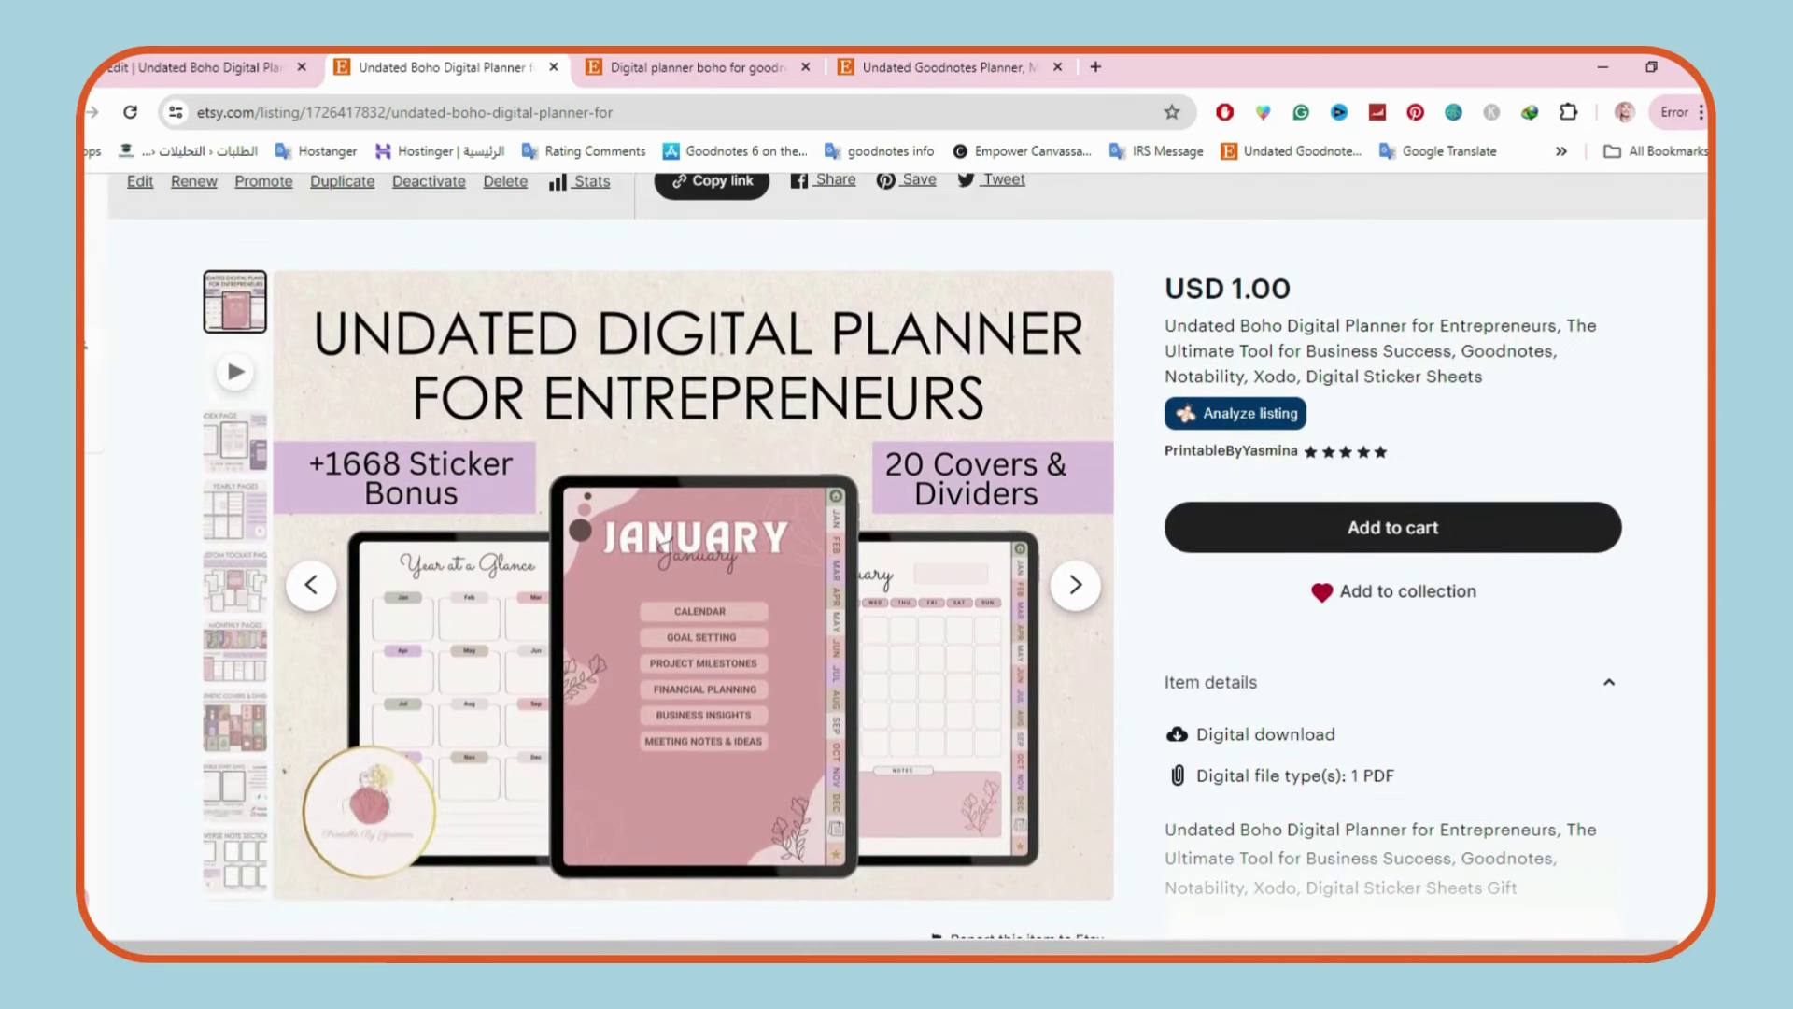
# Check the published planner listing's video and the index page photo in its gallery.
pyautogui.scroll(-1, 1344, 397)
pyautogui.click(255, 332)
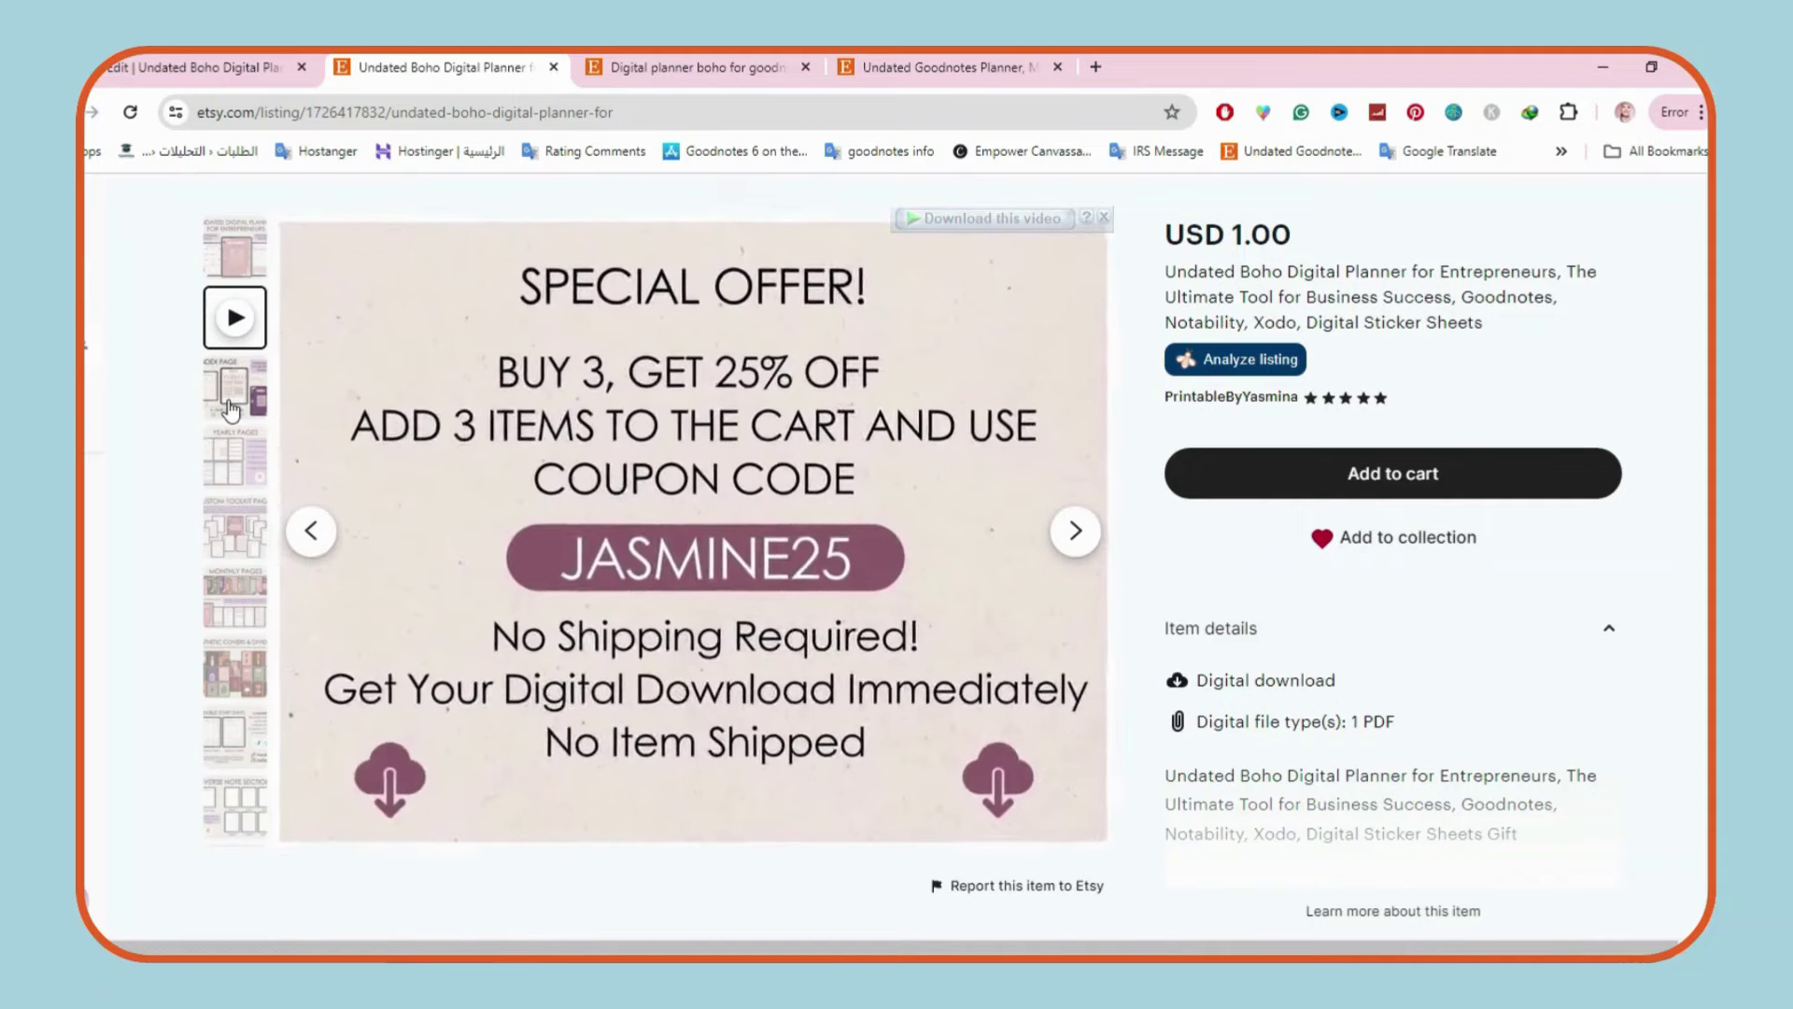
pyautogui.click(231, 408)
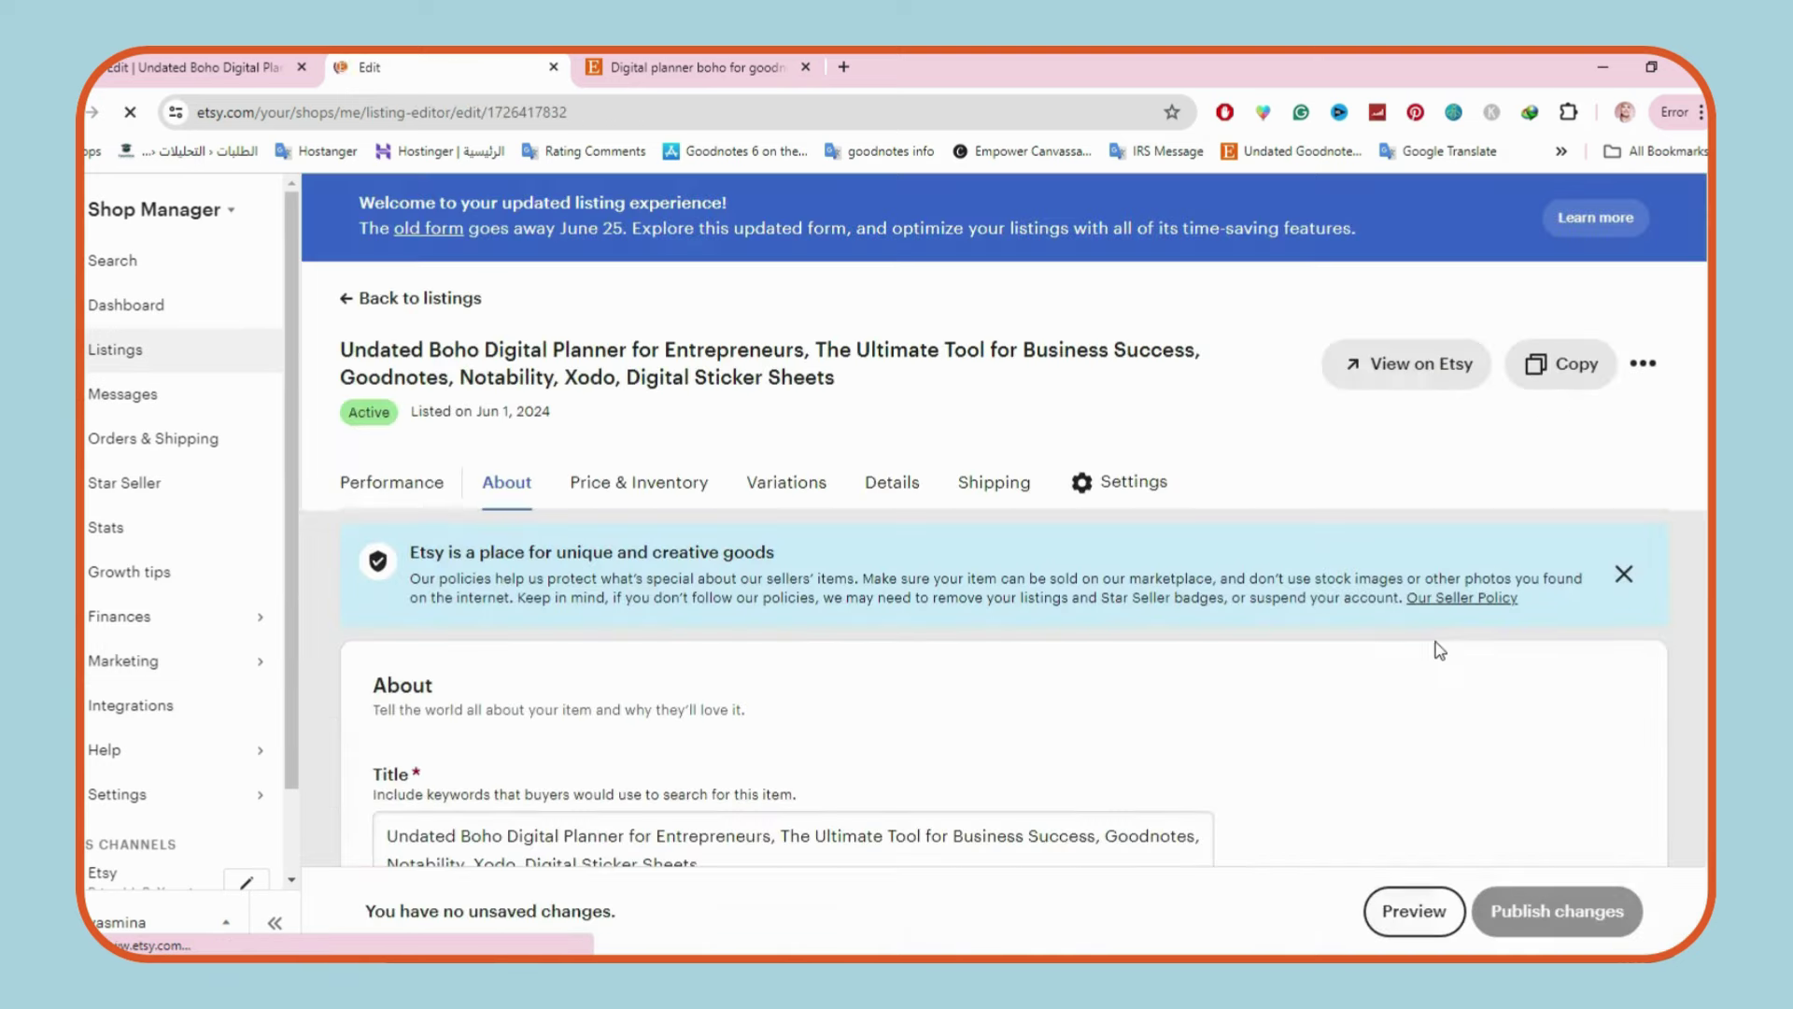
# Set the undated boho planner listing's price to USD 10.00 and publish the change.
pyautogui.click(639, 482)
pyautogui.moveTo(465, 393); pyautogui.dragTo(414, 382)
pyautogui.write('10')
pyautogui.click(695, 428)
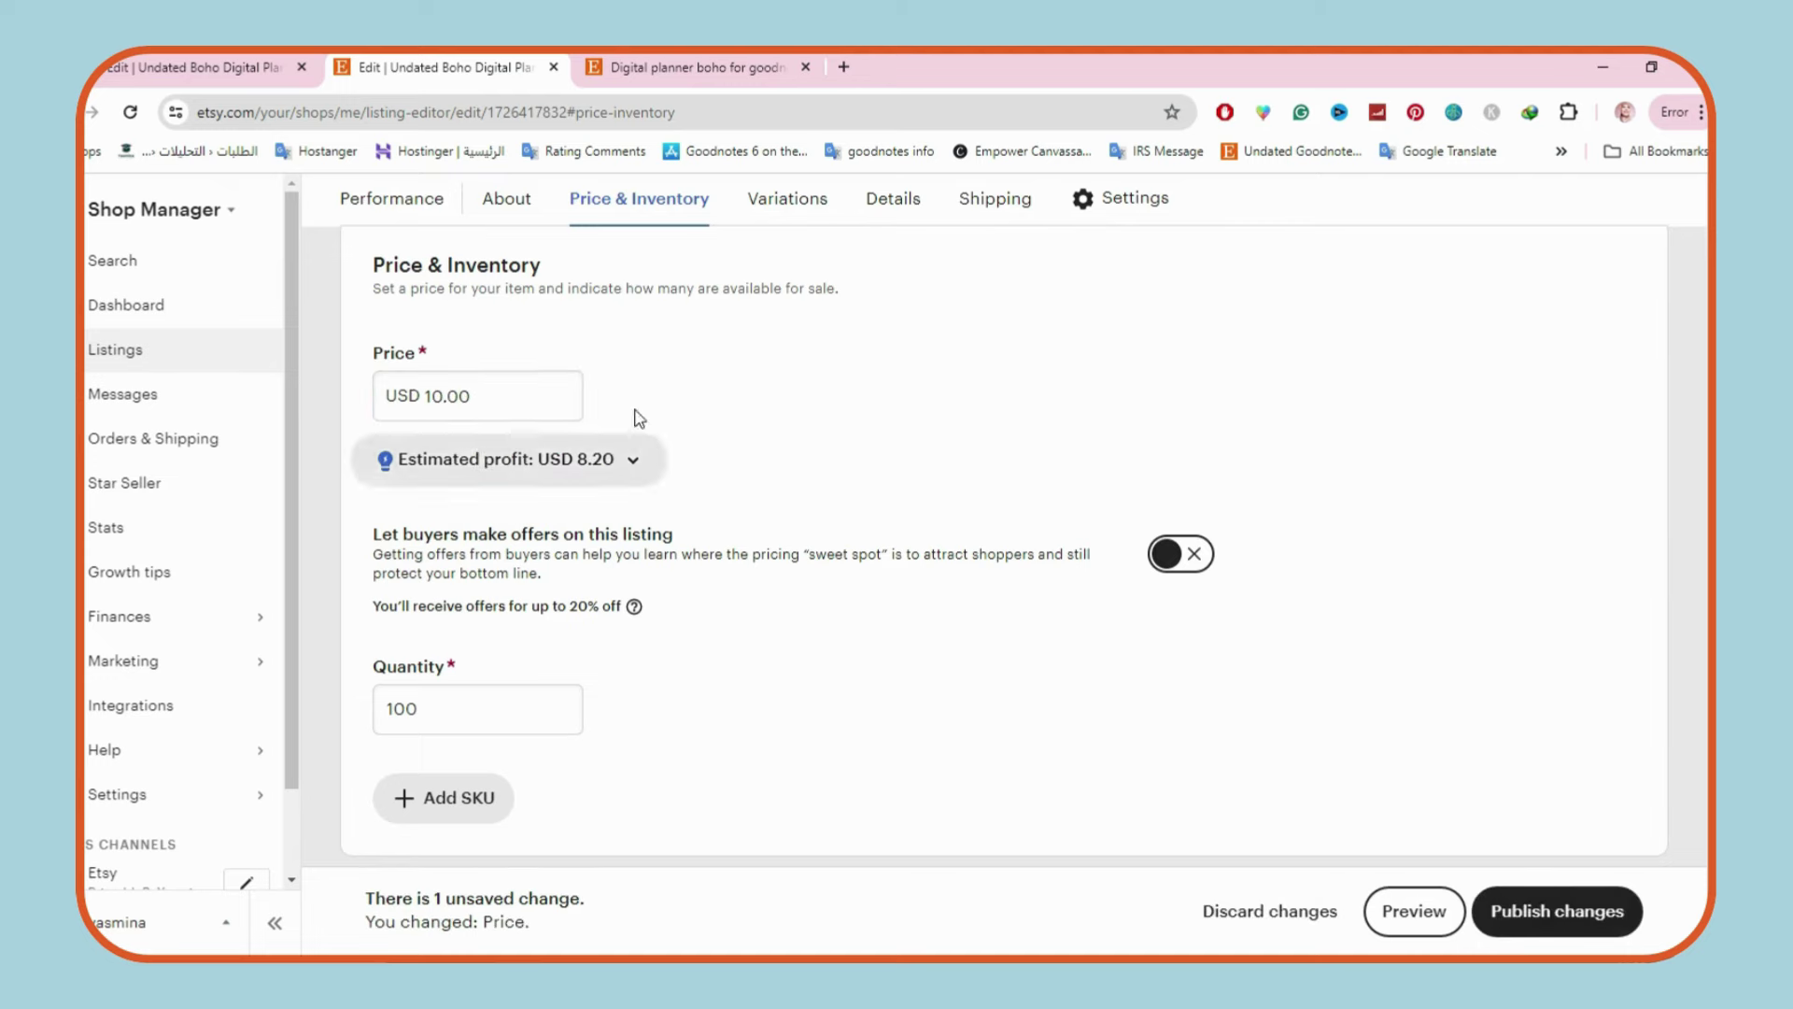
pyautogui.click(1575, 913)
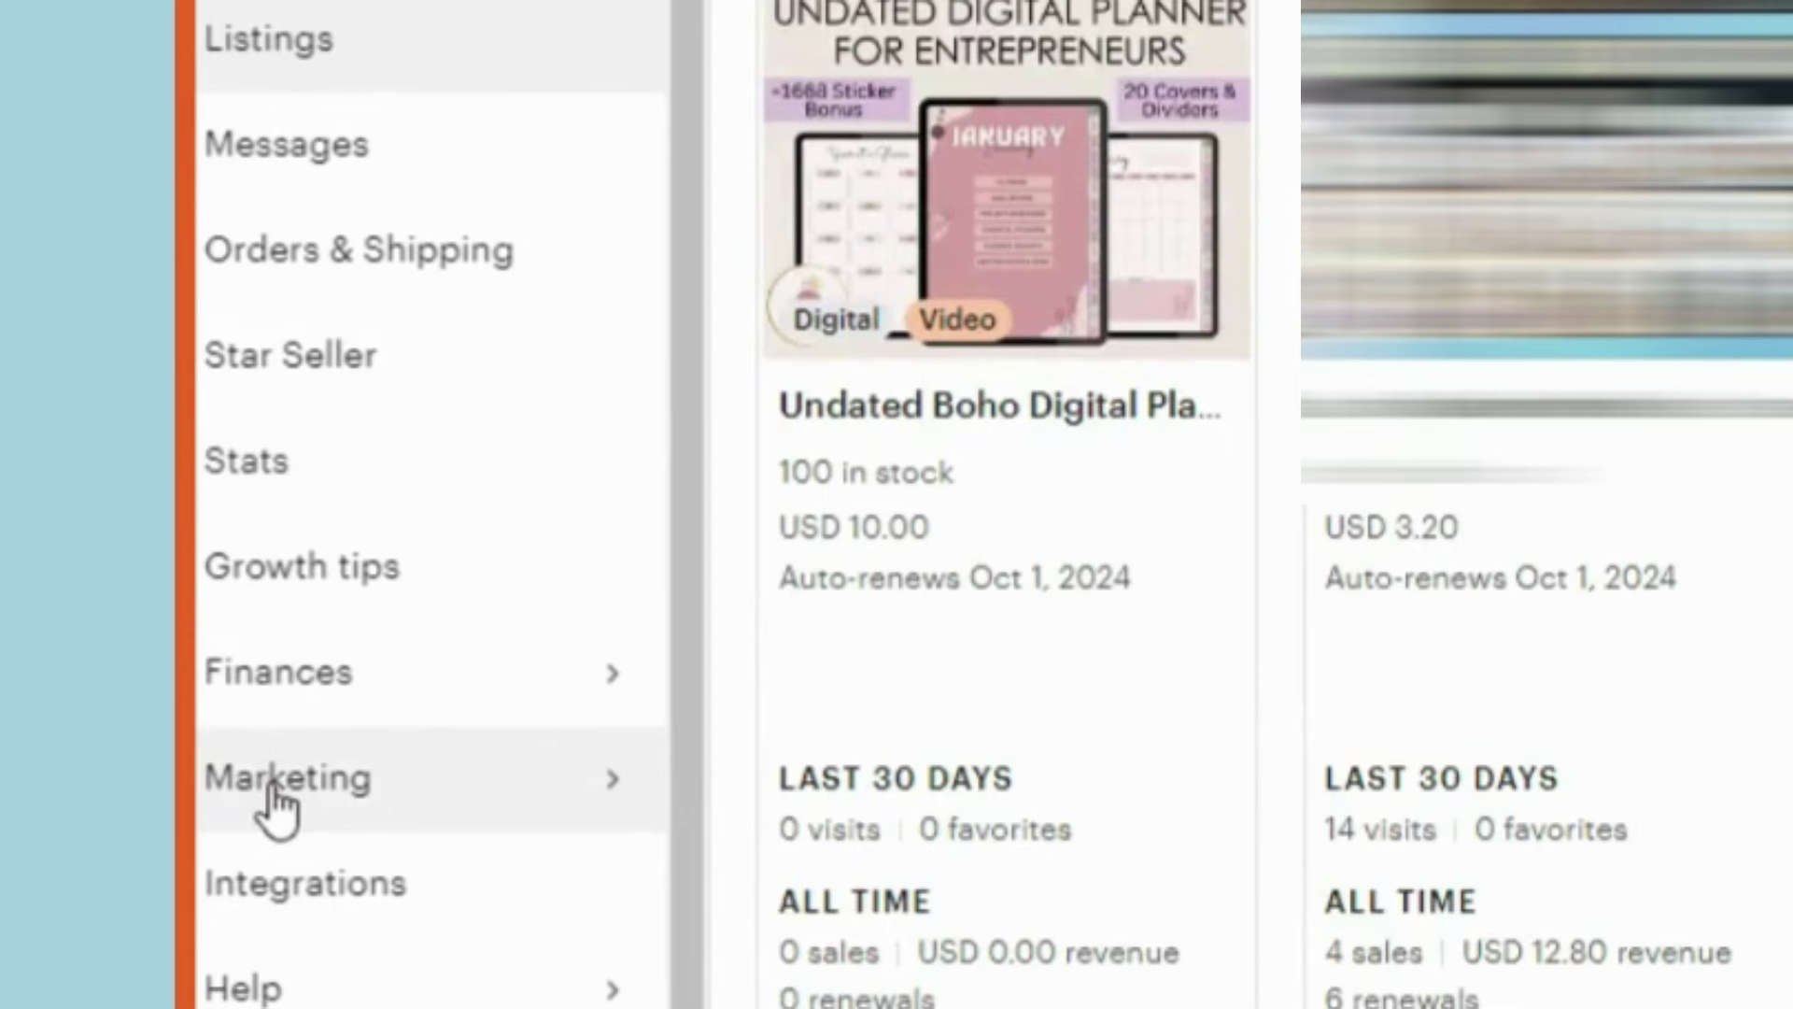
# Set up a new shop sale with a custom percentage-off discount of 95%.
pyautogui.click(278, 806)
pyautogui.click(860, 389)
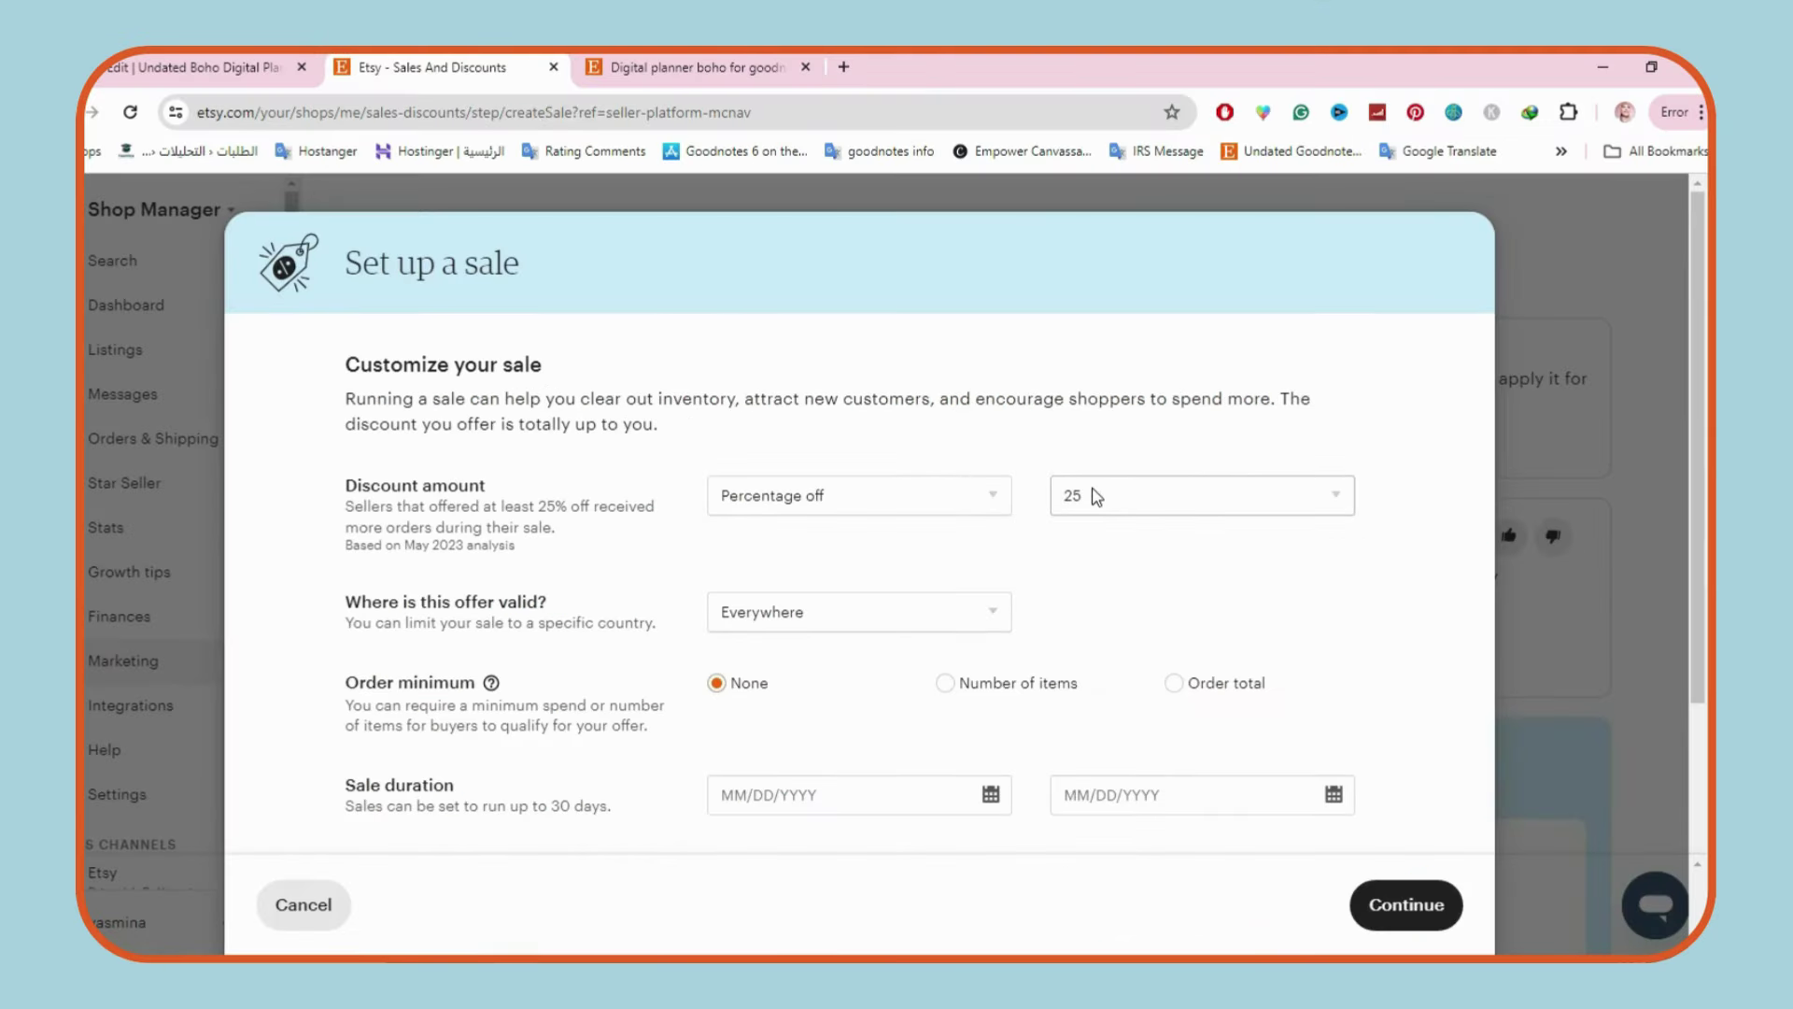
pyautogui.click(1097, 496)
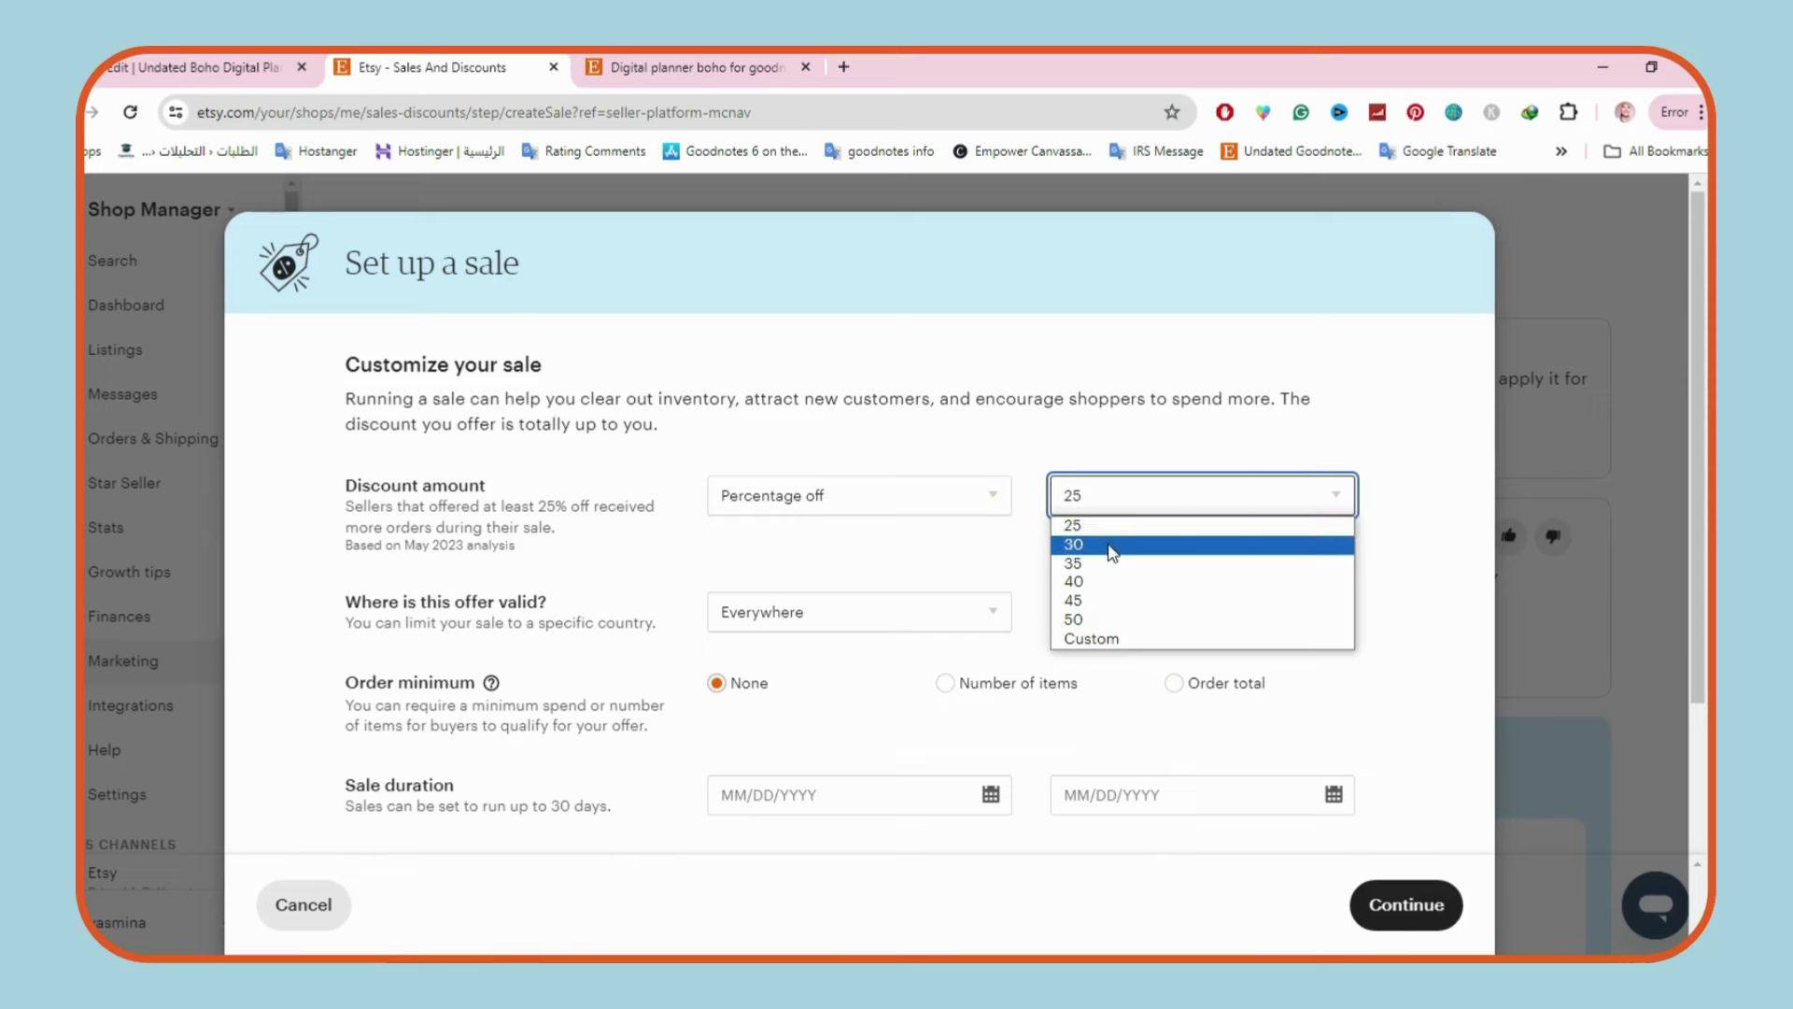
pyautogui.click(1099, 640)
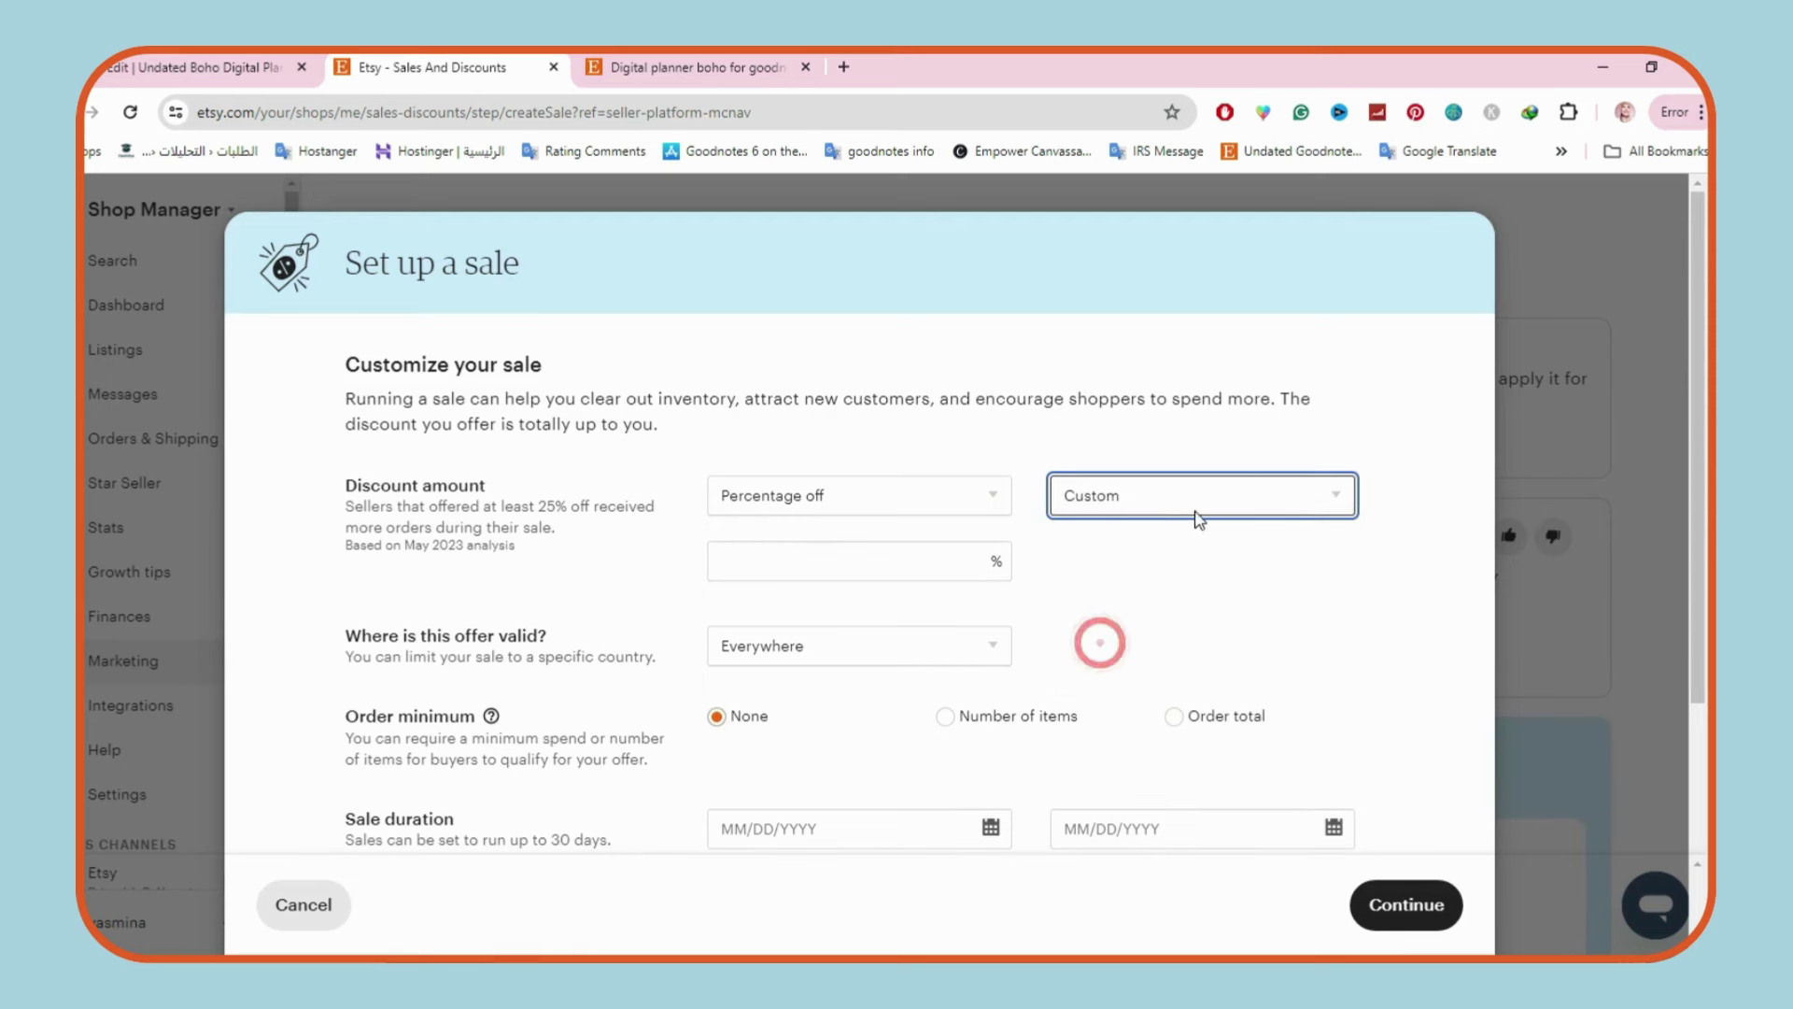
pyautogui.click(855, 553)
pyautogui.write('95')
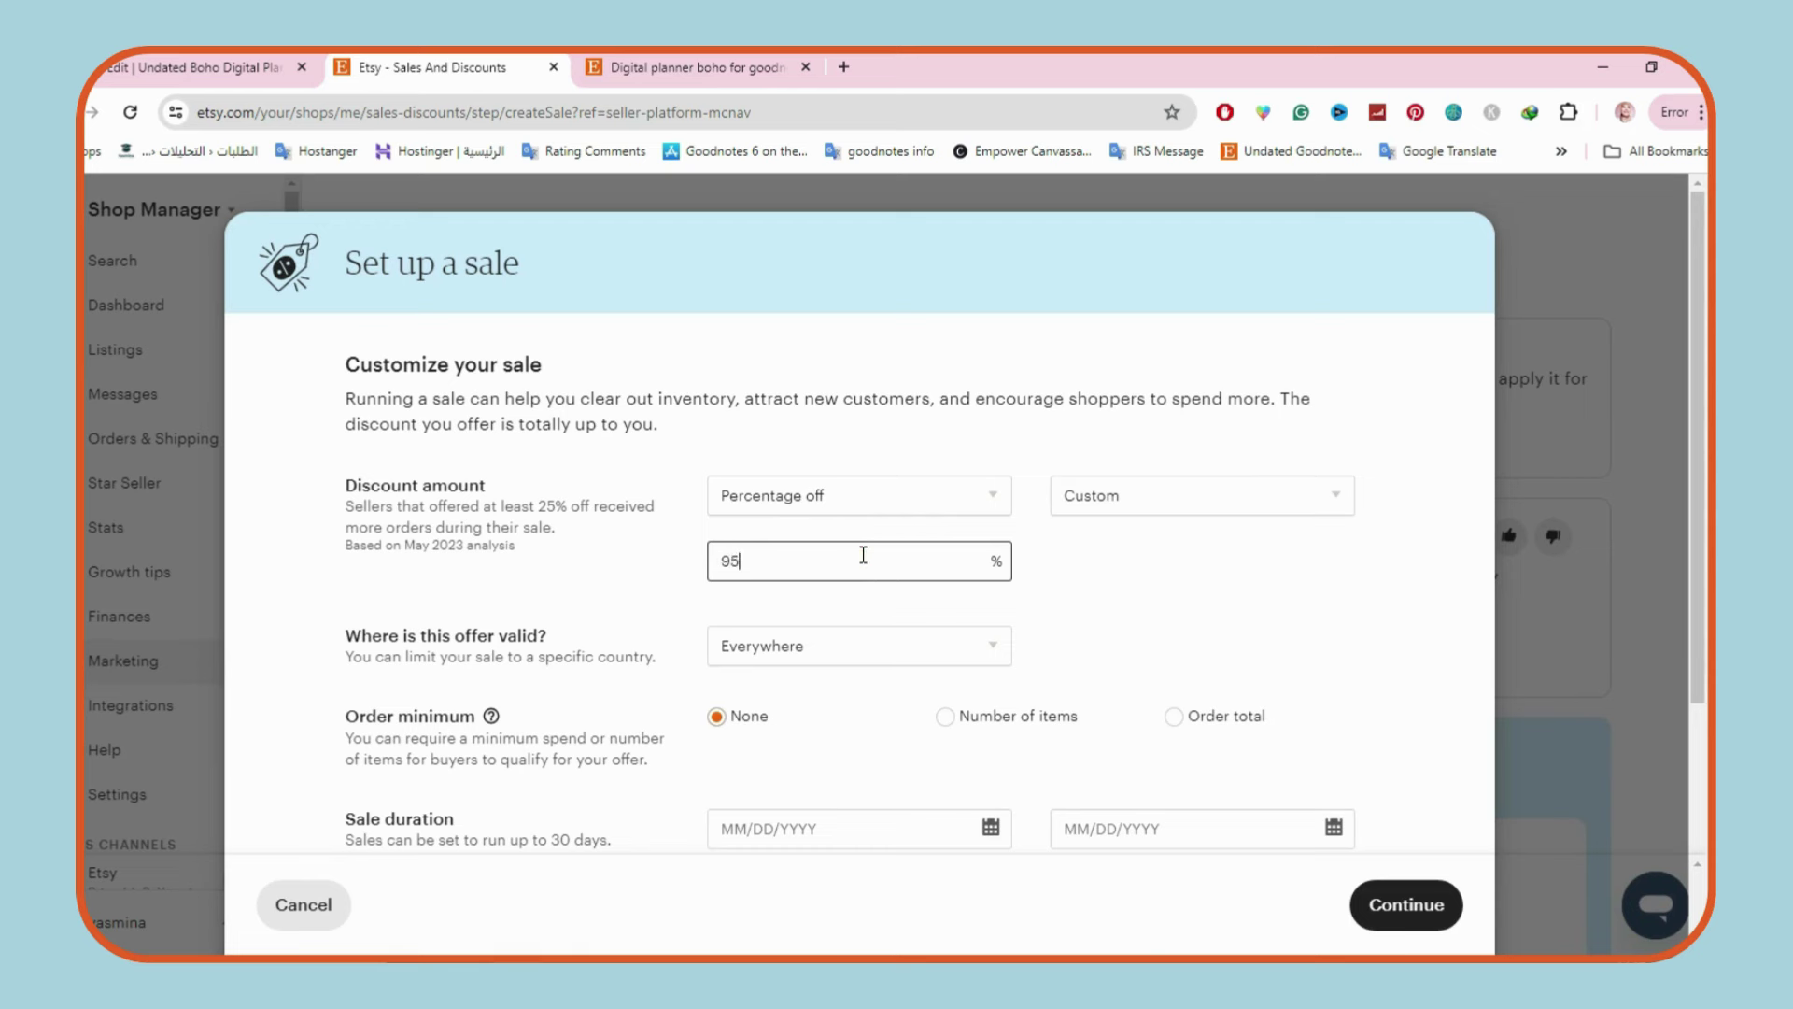
pyautogui.click(1073, 582)
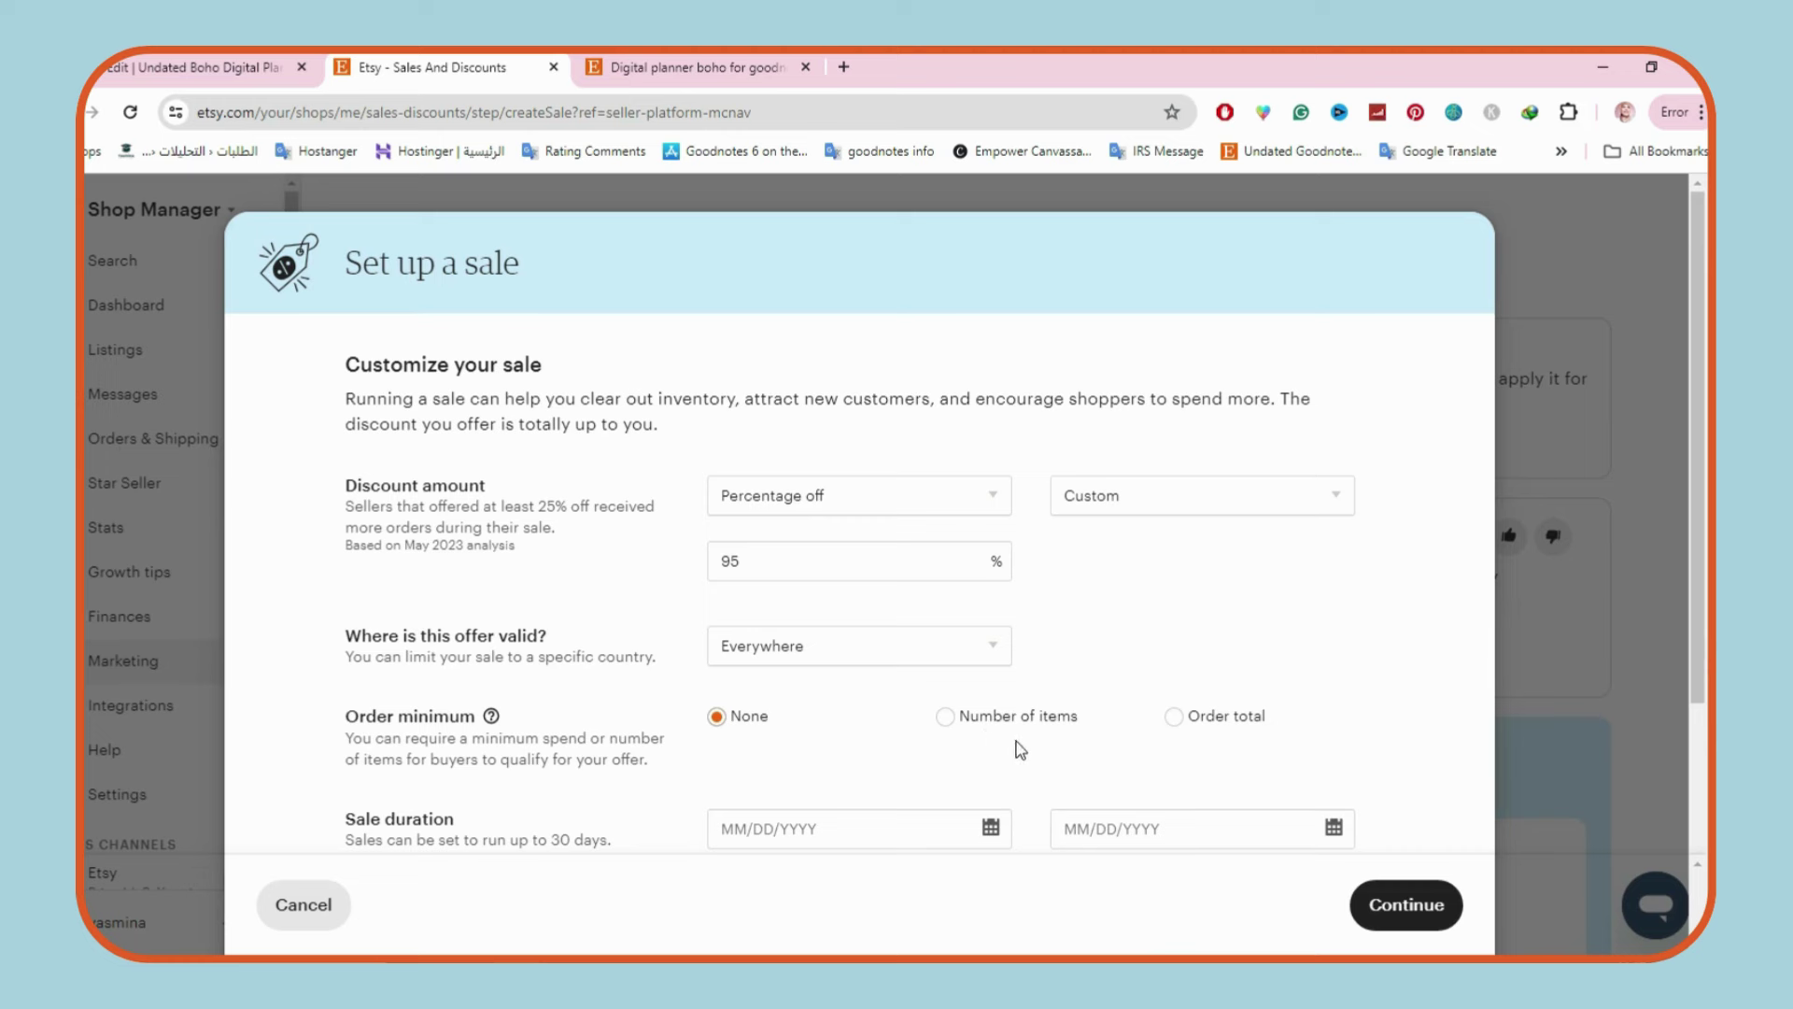
# Run the sale from 06/01/2024 to 06/05/2024, name it NEW95 and submit the sale details.
pyautogui.moveTo(1695, 434); pyautogui.dragTo(1705, 584)
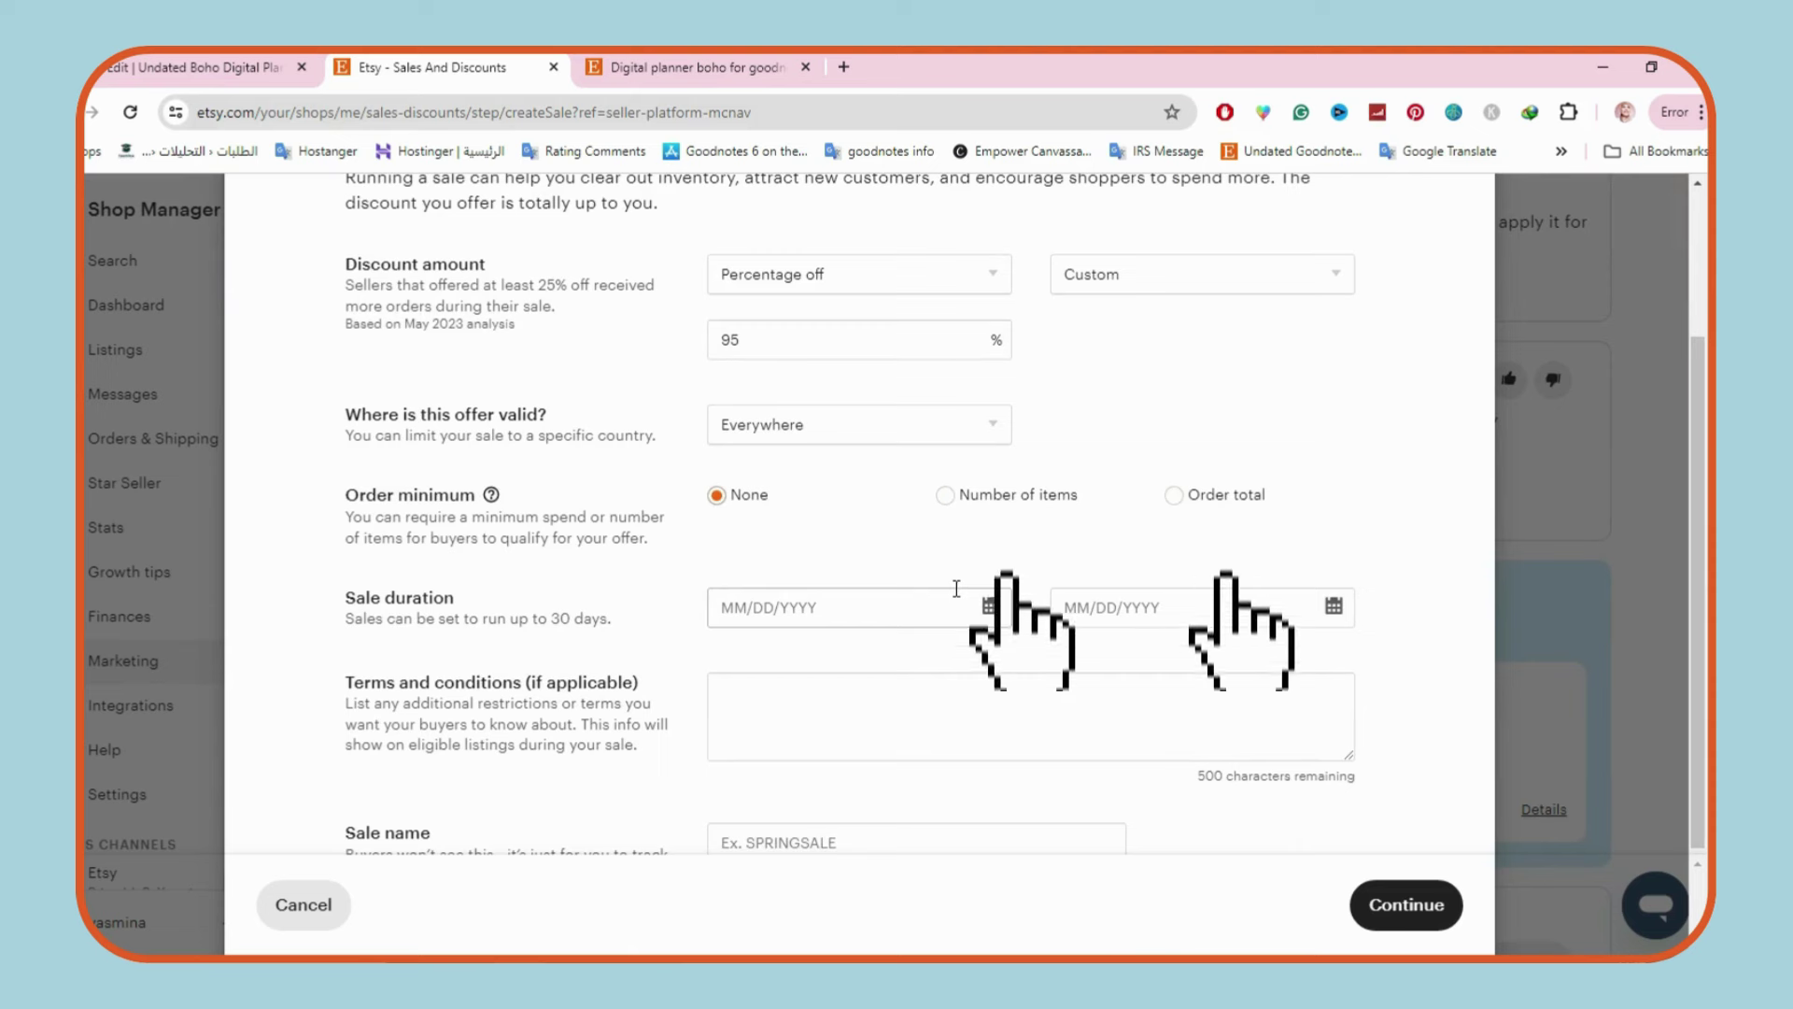
pyautogui.click(906, 607)
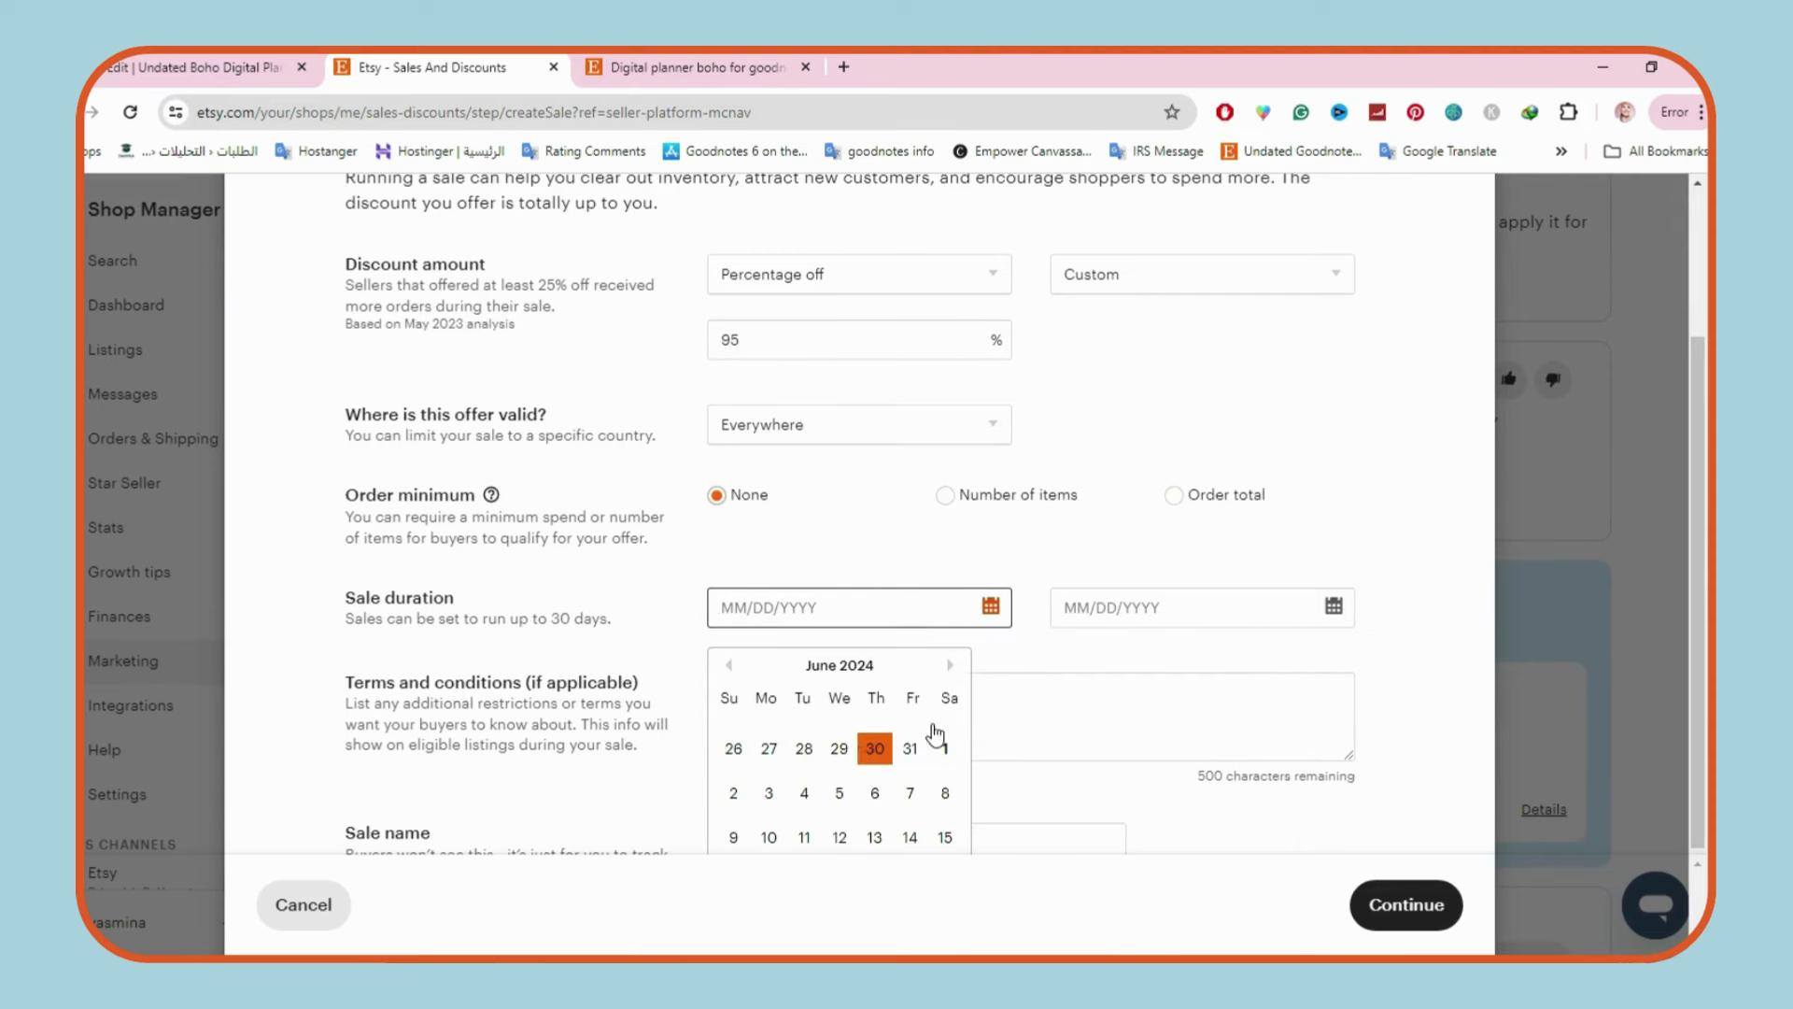
pyautogui.scroll(-2, 897, 647)
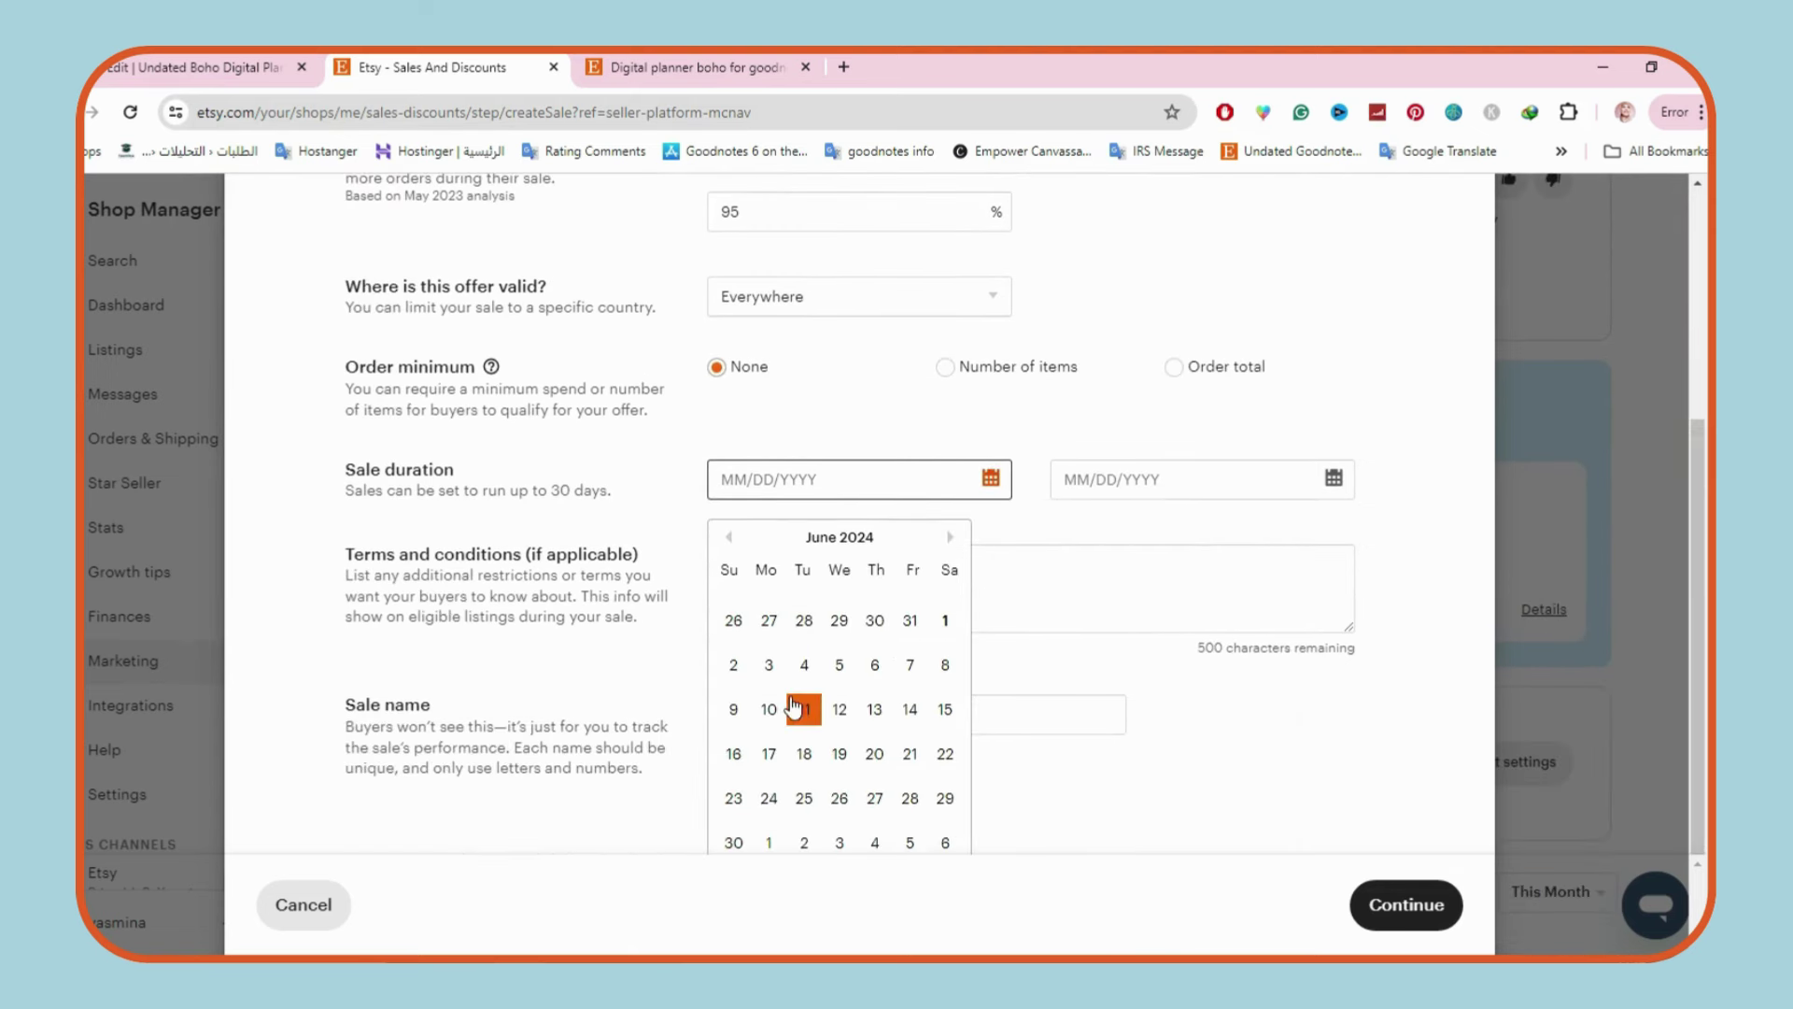
pyautogui.click(947, 621)
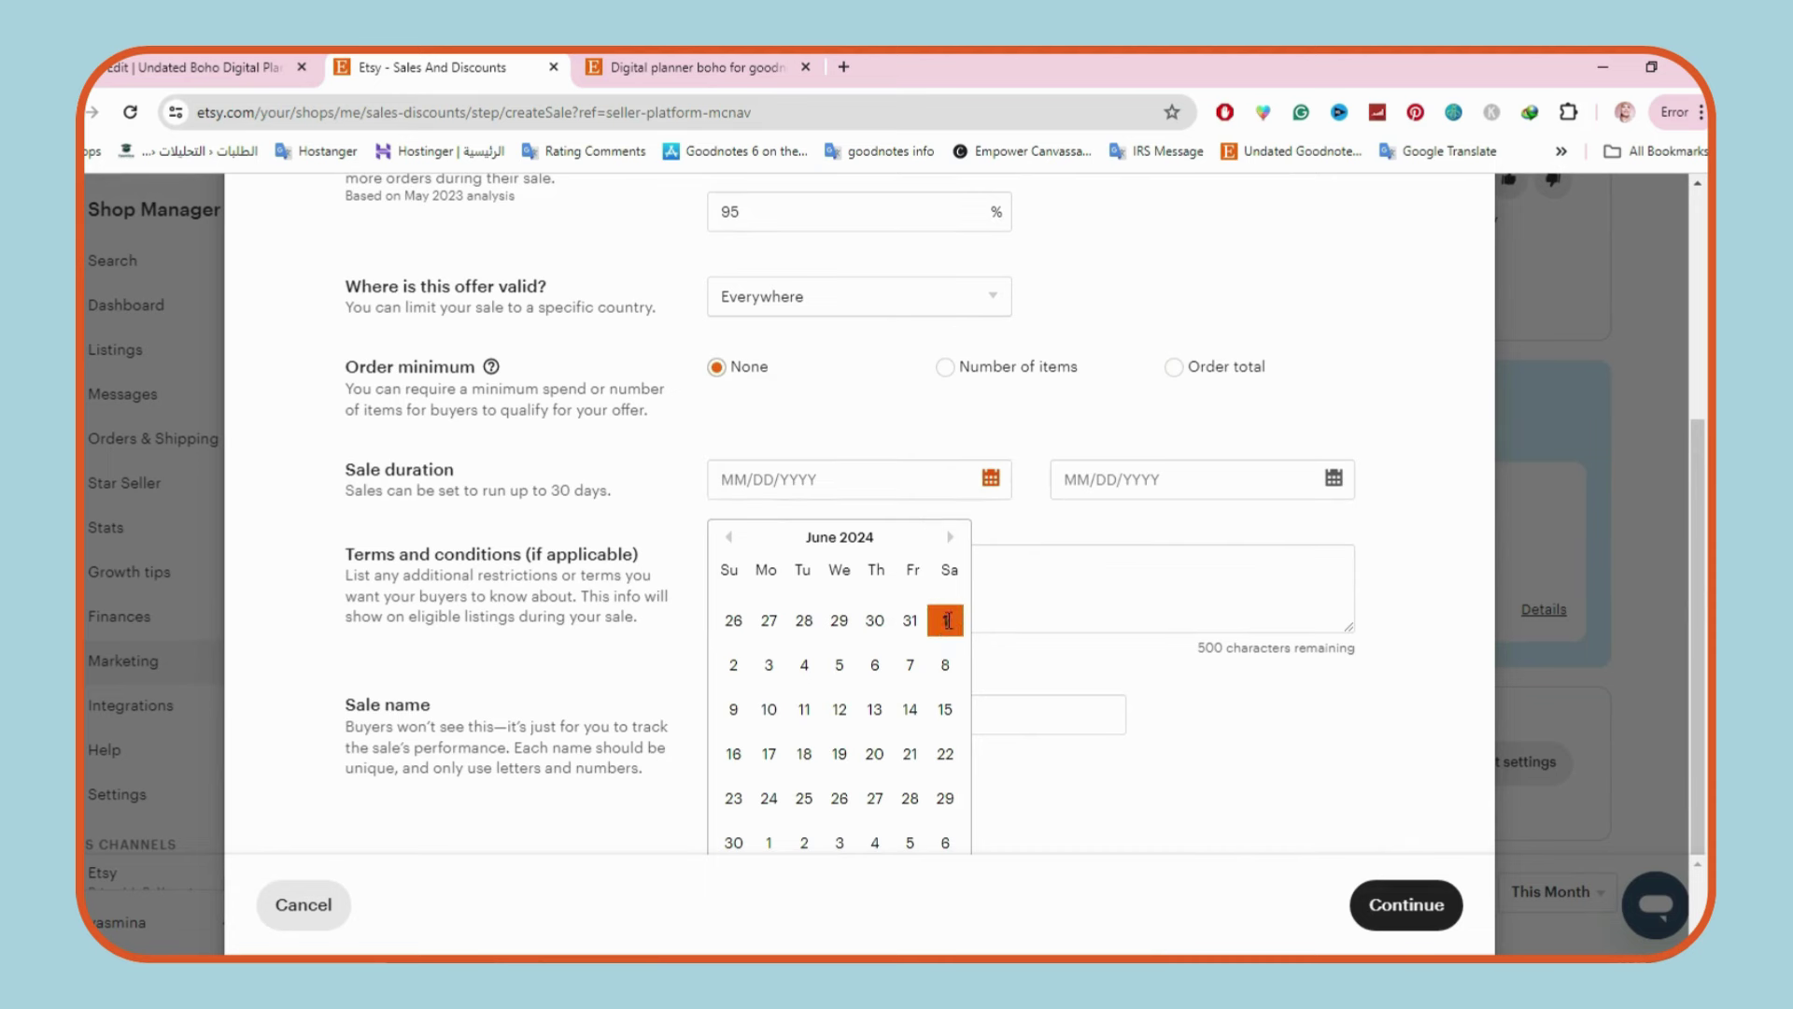
pyautogui.click(1161, 478)
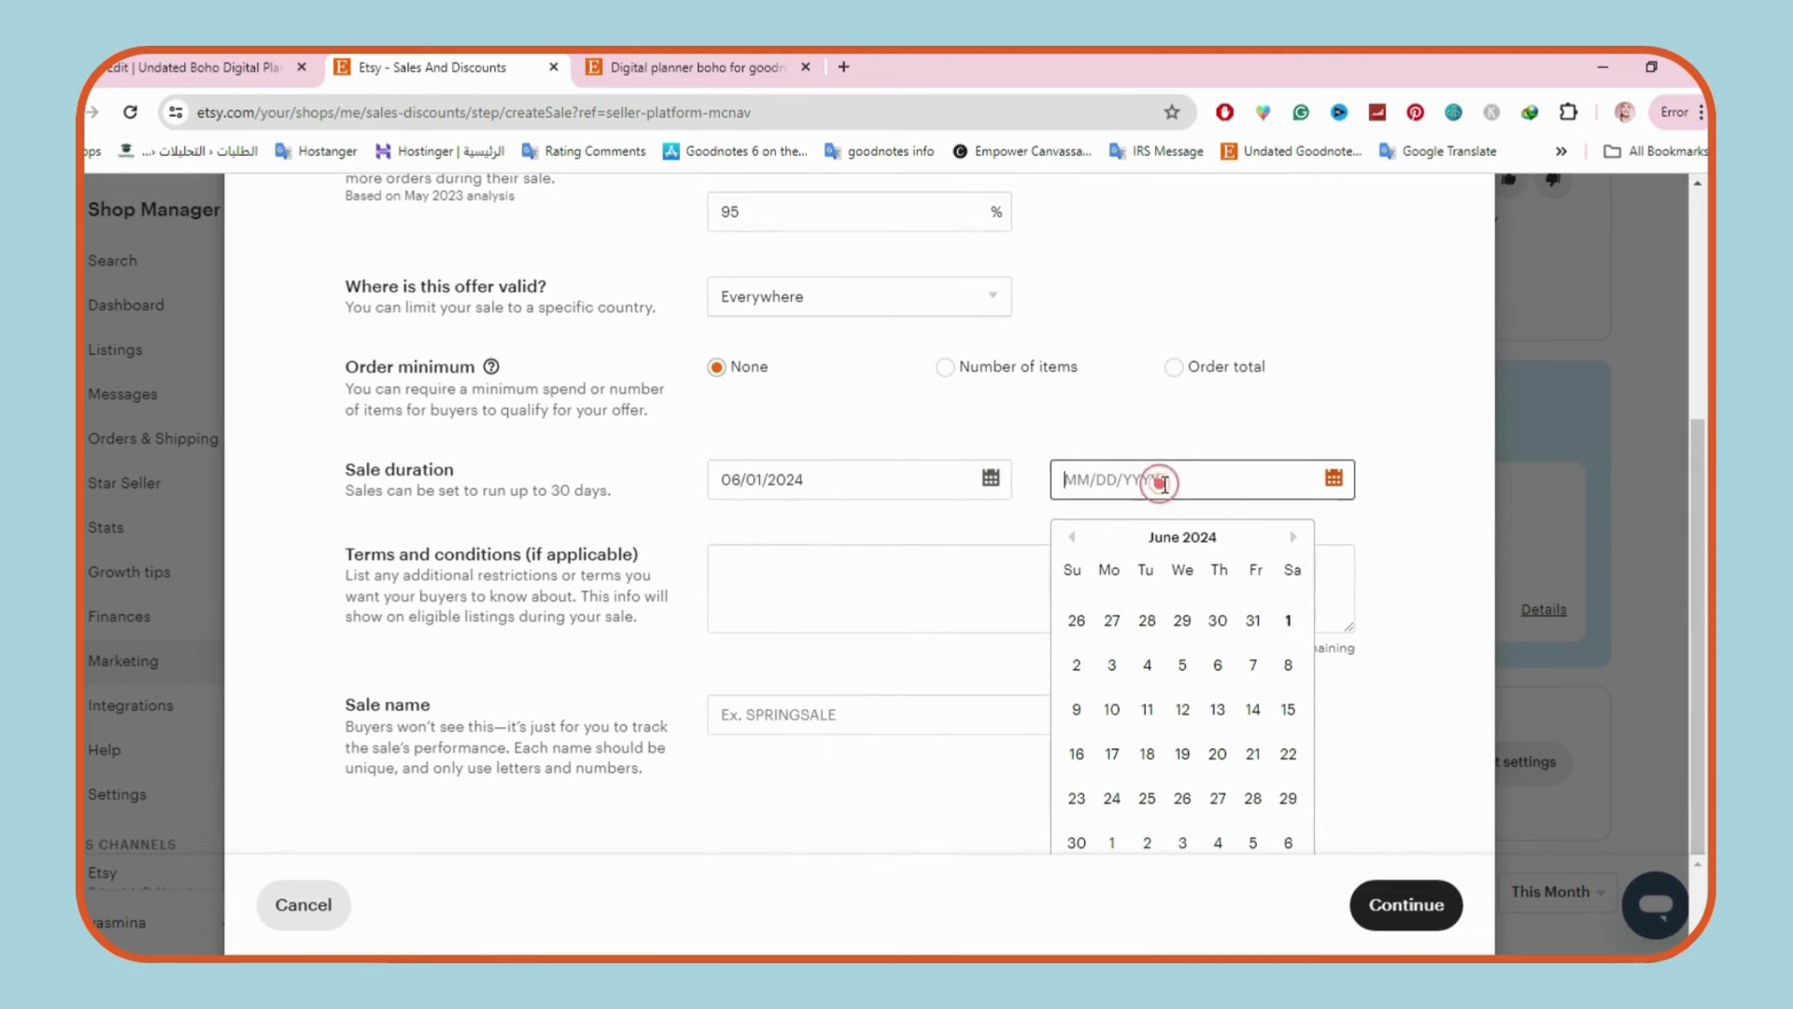
pyautogui.click(1181, 669)
pyautogui.click(798, 713)
pyautogui.write('NEW95')
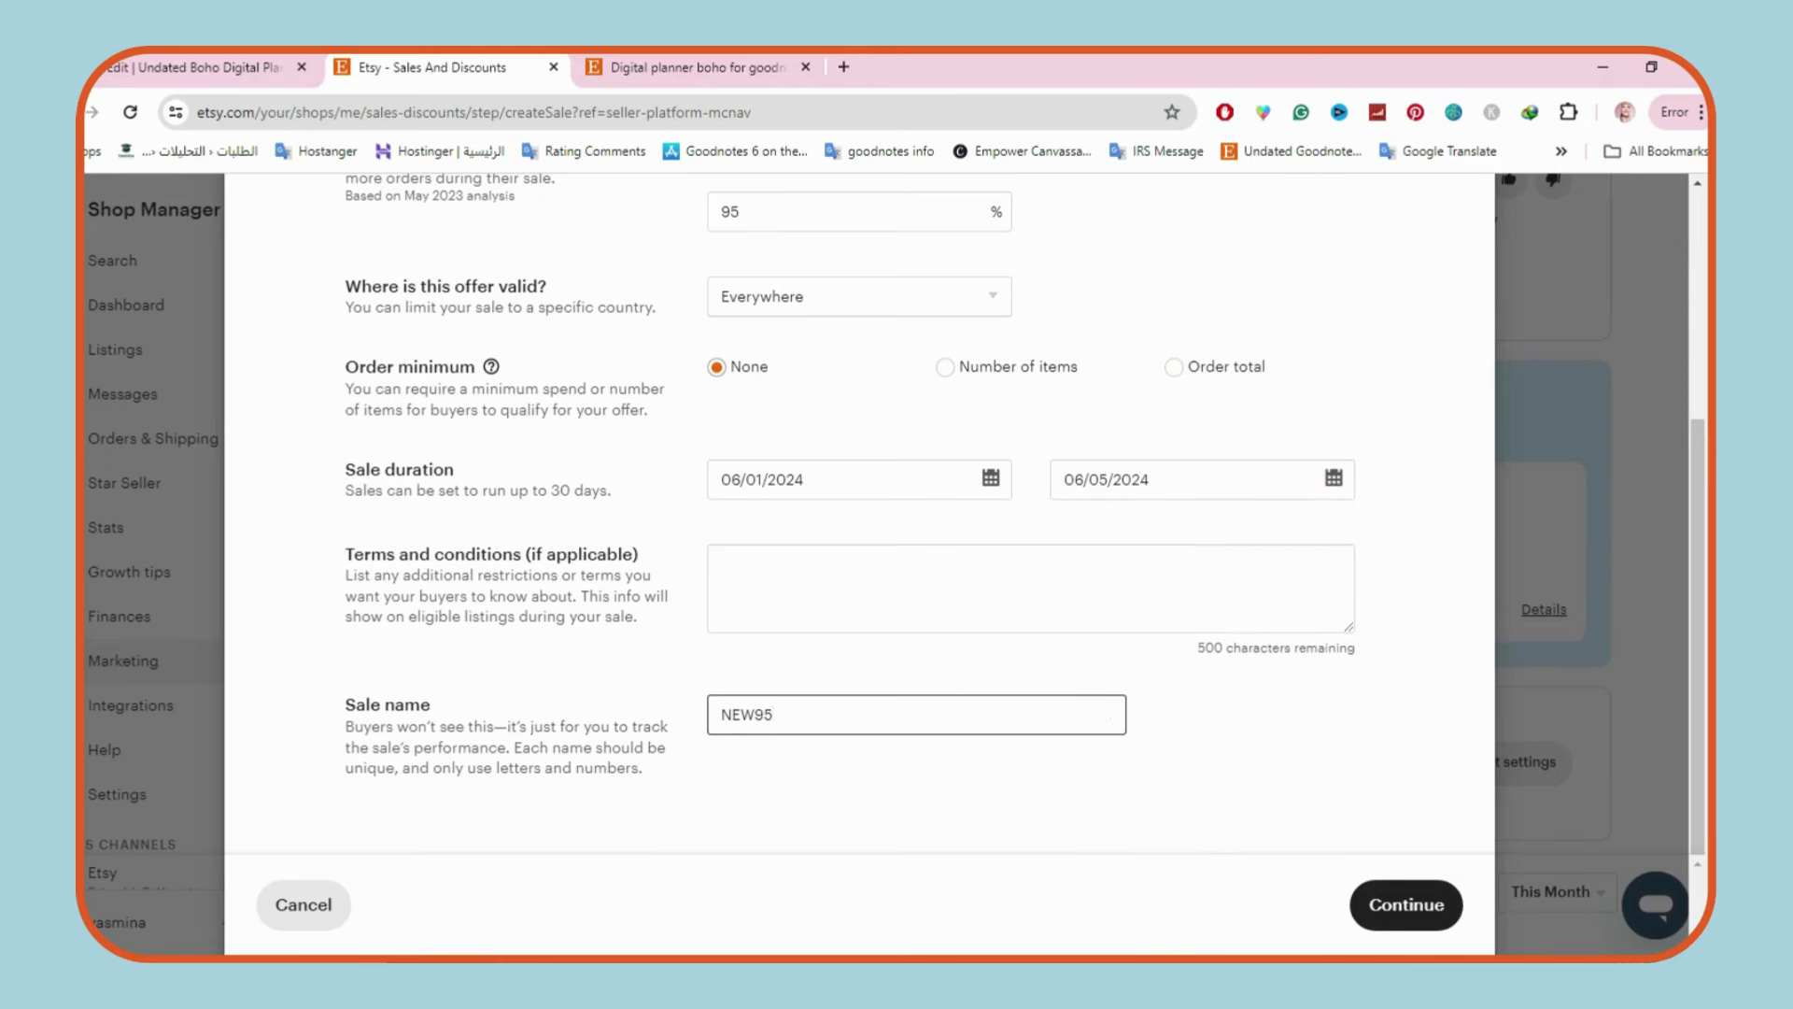
pyautogui.click(1448, 904)
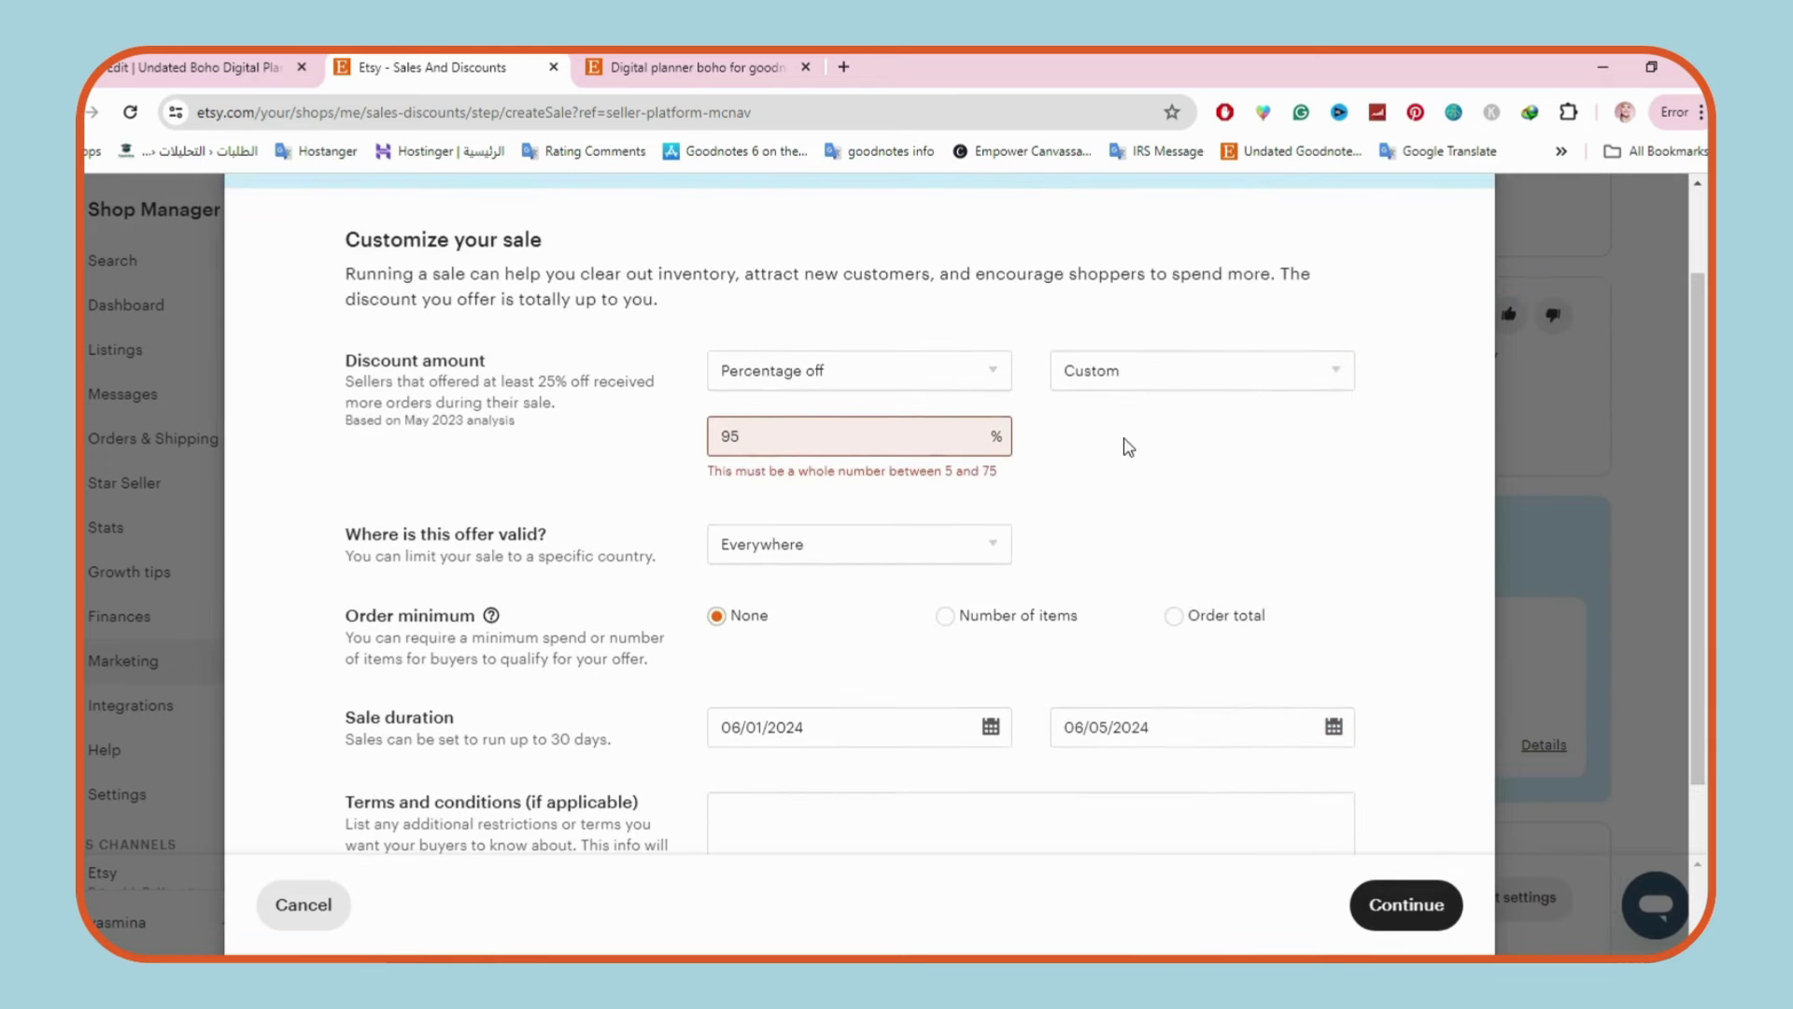
# Change the sale's discount to 75% and its name to NEW75, and continue to the choice of listings.
pyautogui.click(760, 445)
pyautogui.doubleClick(759, 444)
pyautogui.write('75')
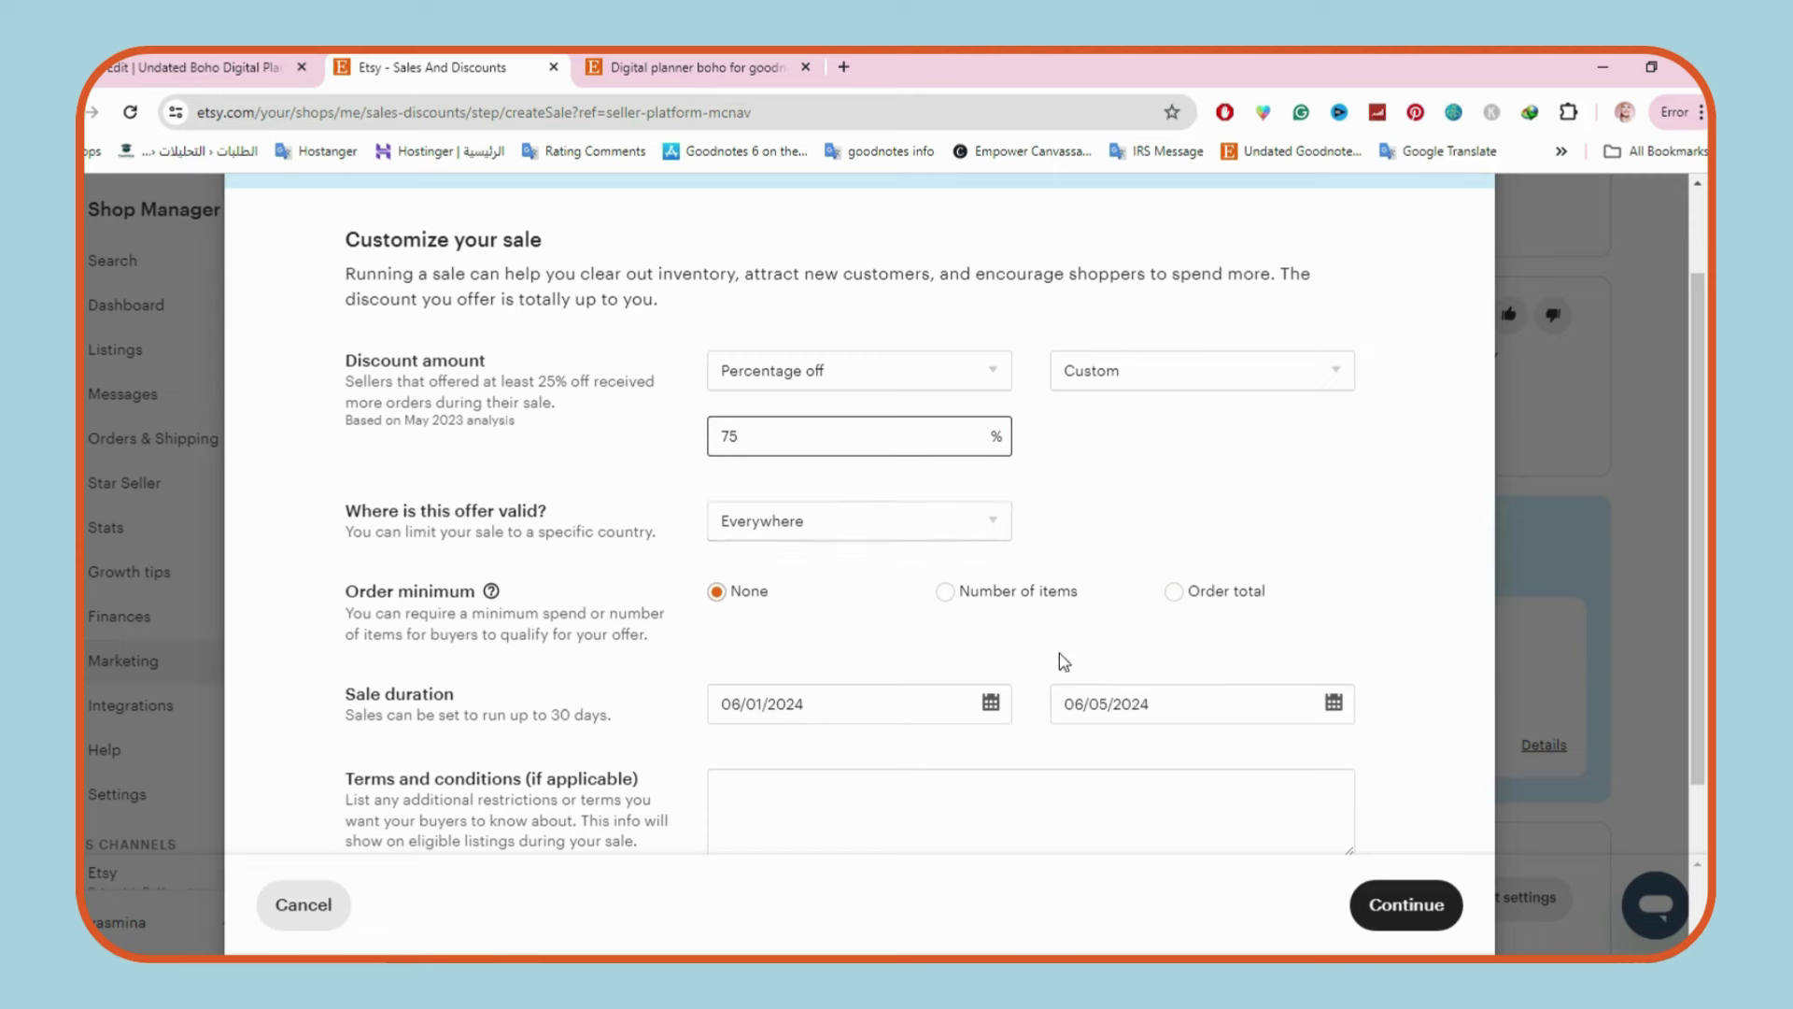
pyautogui.scroll(-1, 1705, 479)
pyautogui.scroll(-1, 1705, 479)
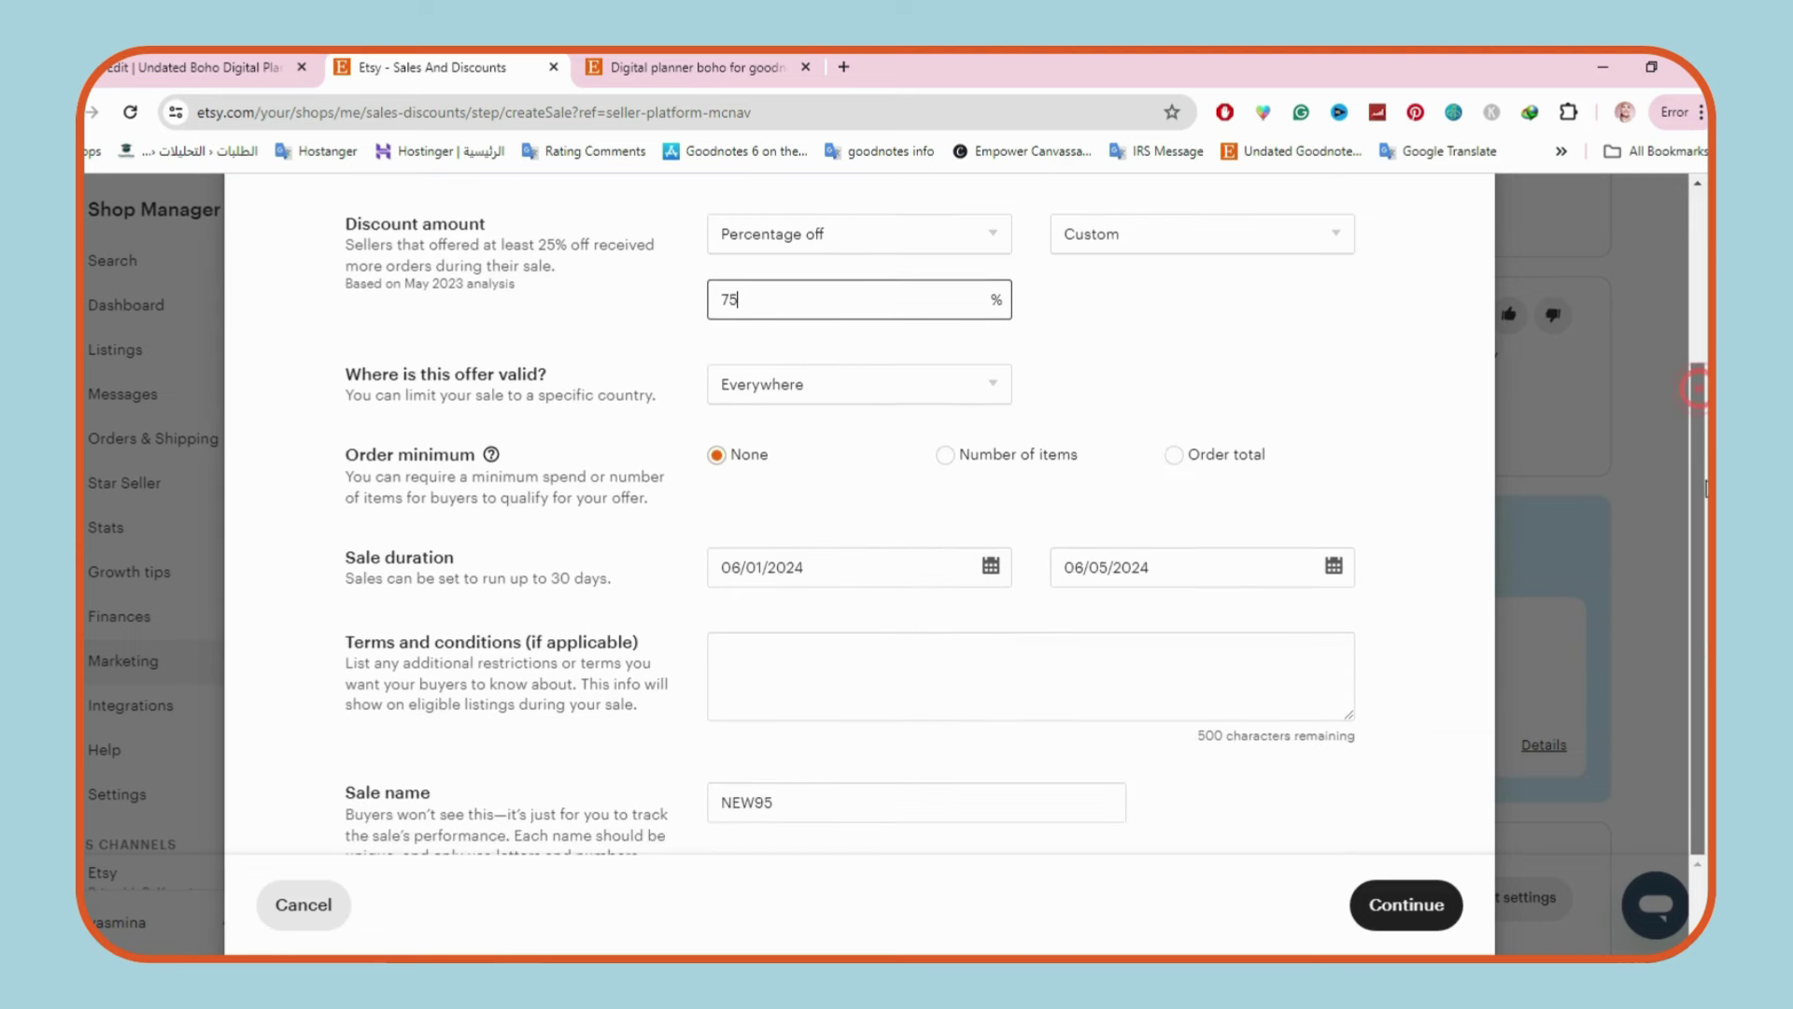
pyautogui.click(792, 725)
pyautogui.press('BackSpace')
pyautogui.press('BackSpace')
pyautogui.write('75')
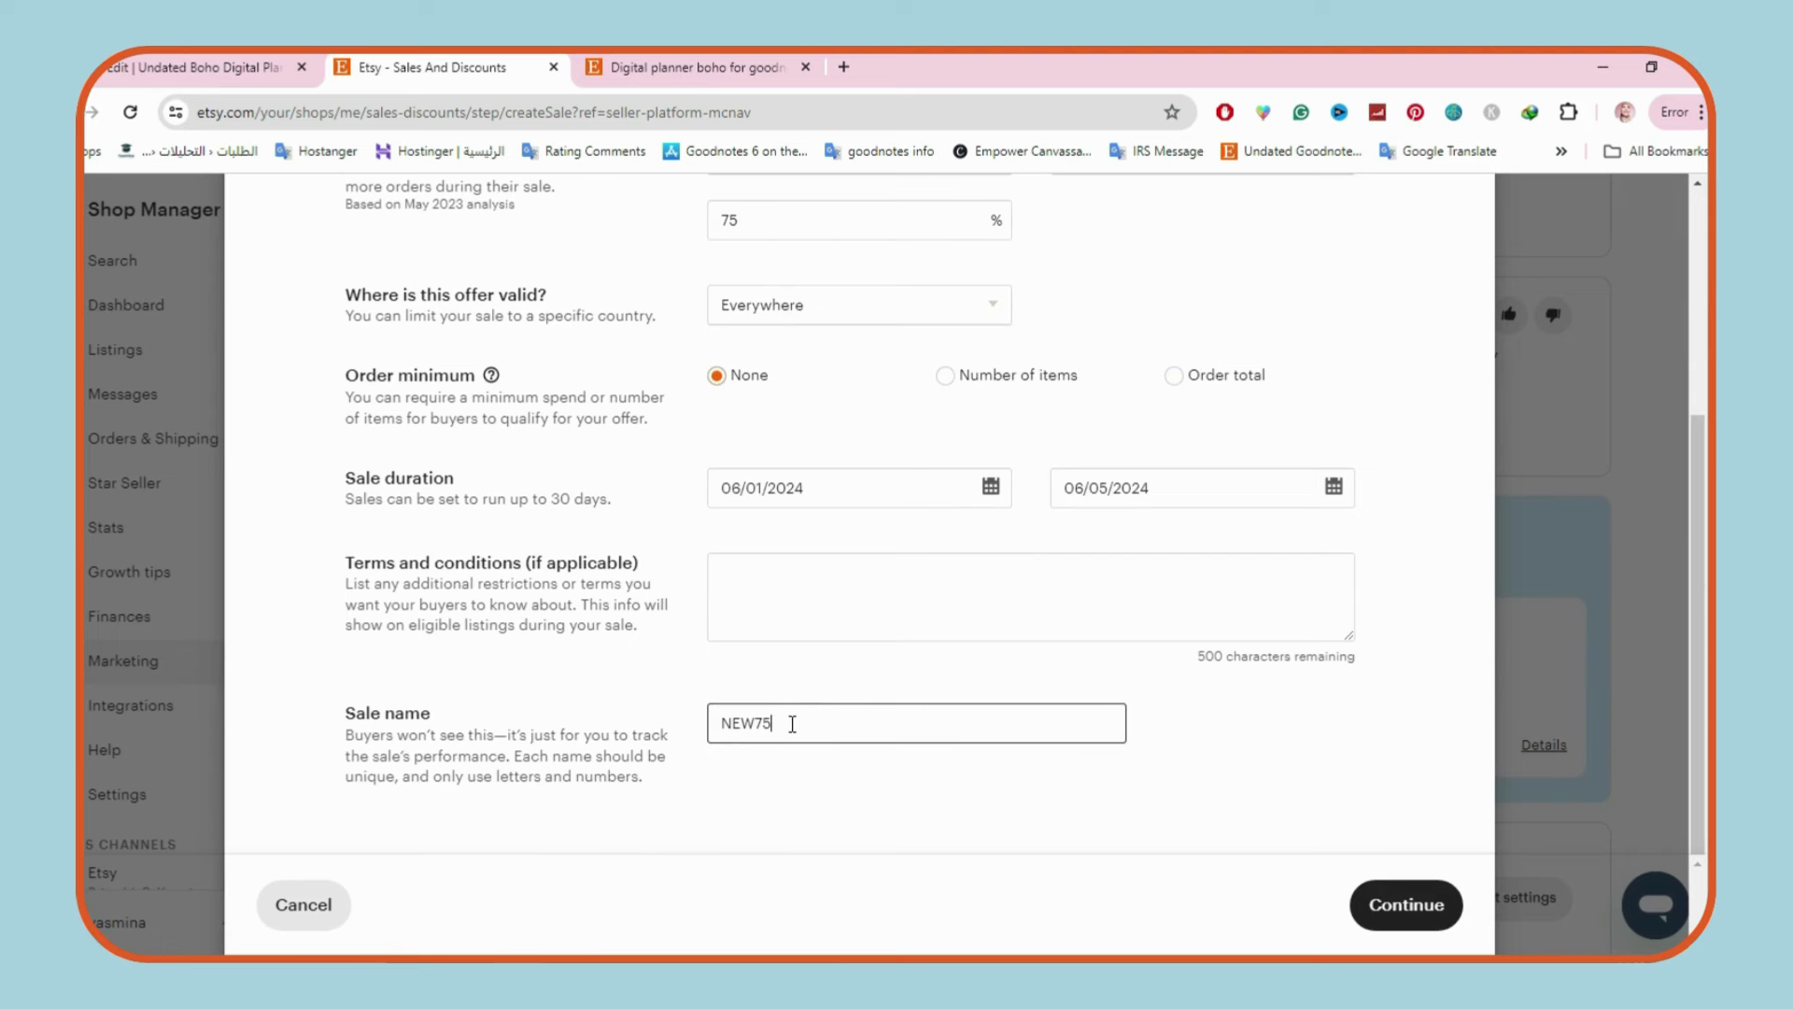
pyautogui.click(1359, 907)
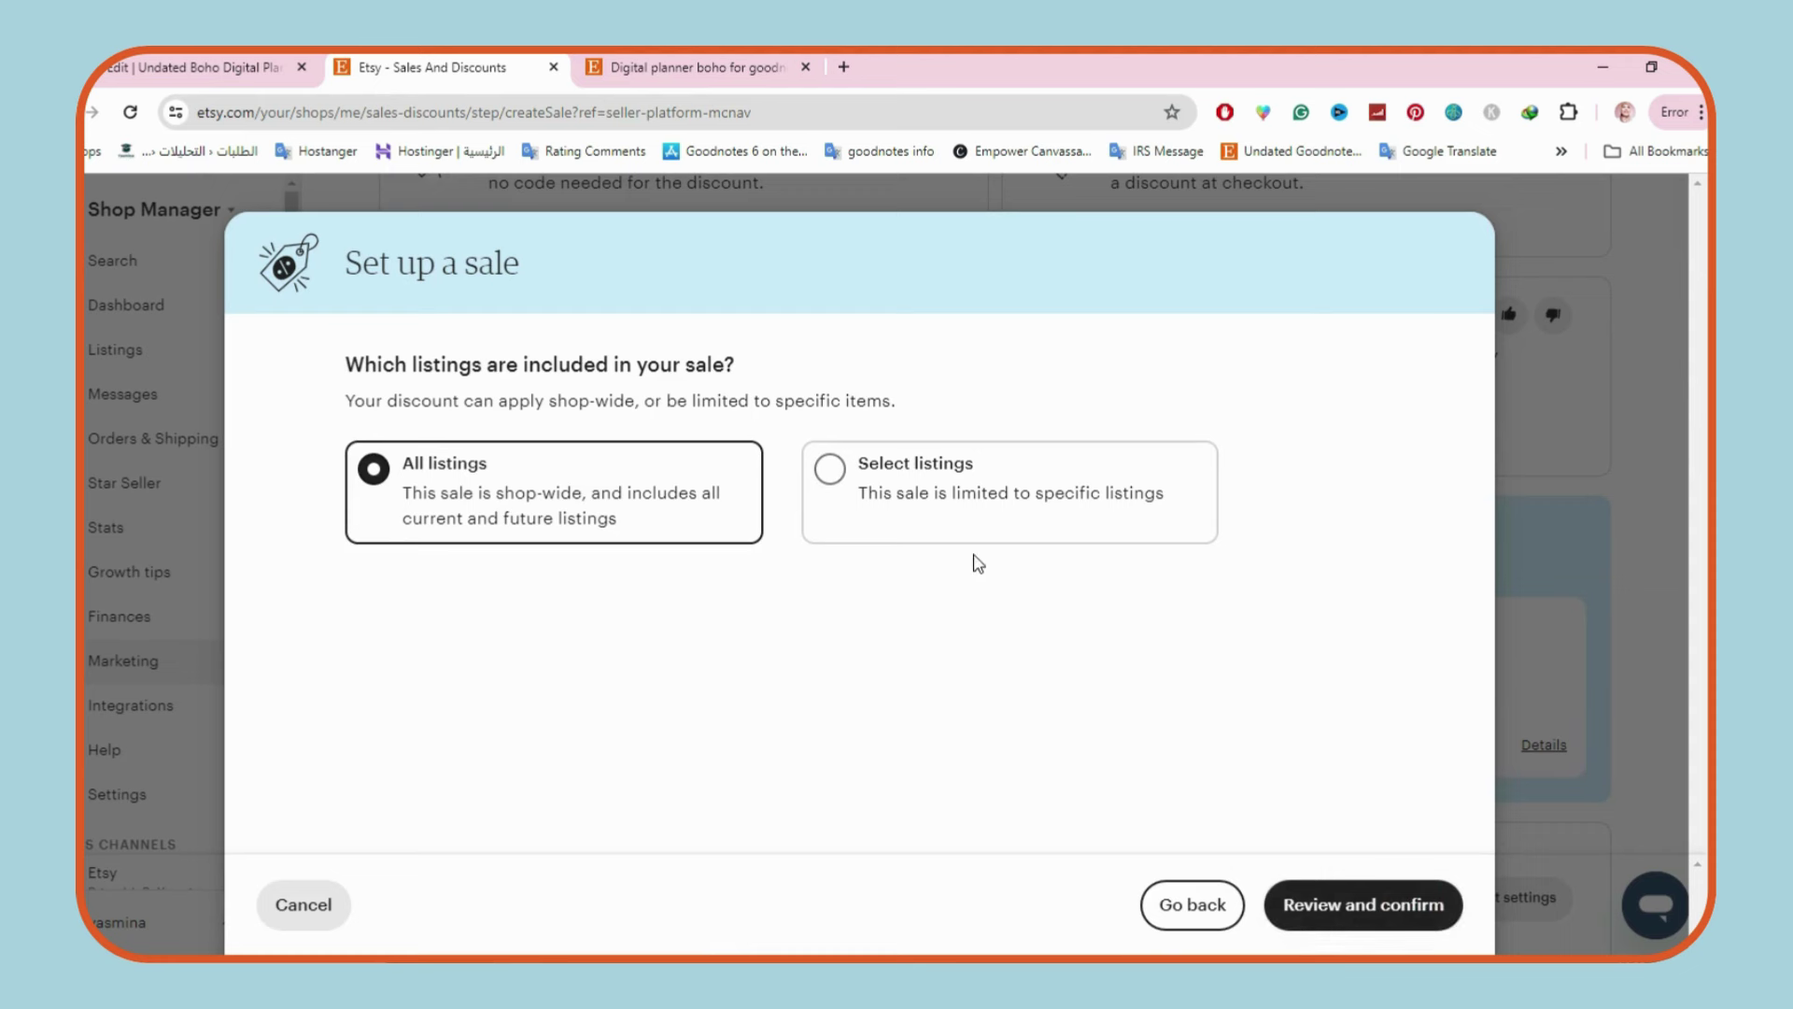
# Limit the sale to selected listings, find the planner with the search "undated", add it and confirm the sale.
pyautogui.click(939, 493)
pyautogui.click(973, 681)
pyautogui.write('undated')
pyautogui.click(1065, 775)
pyautogui.scroll(-1, 1271, 831)
pyautogui.click(1403, 914)
pyautogui.click(1392, 916)
pyautogui.click(868, 742)
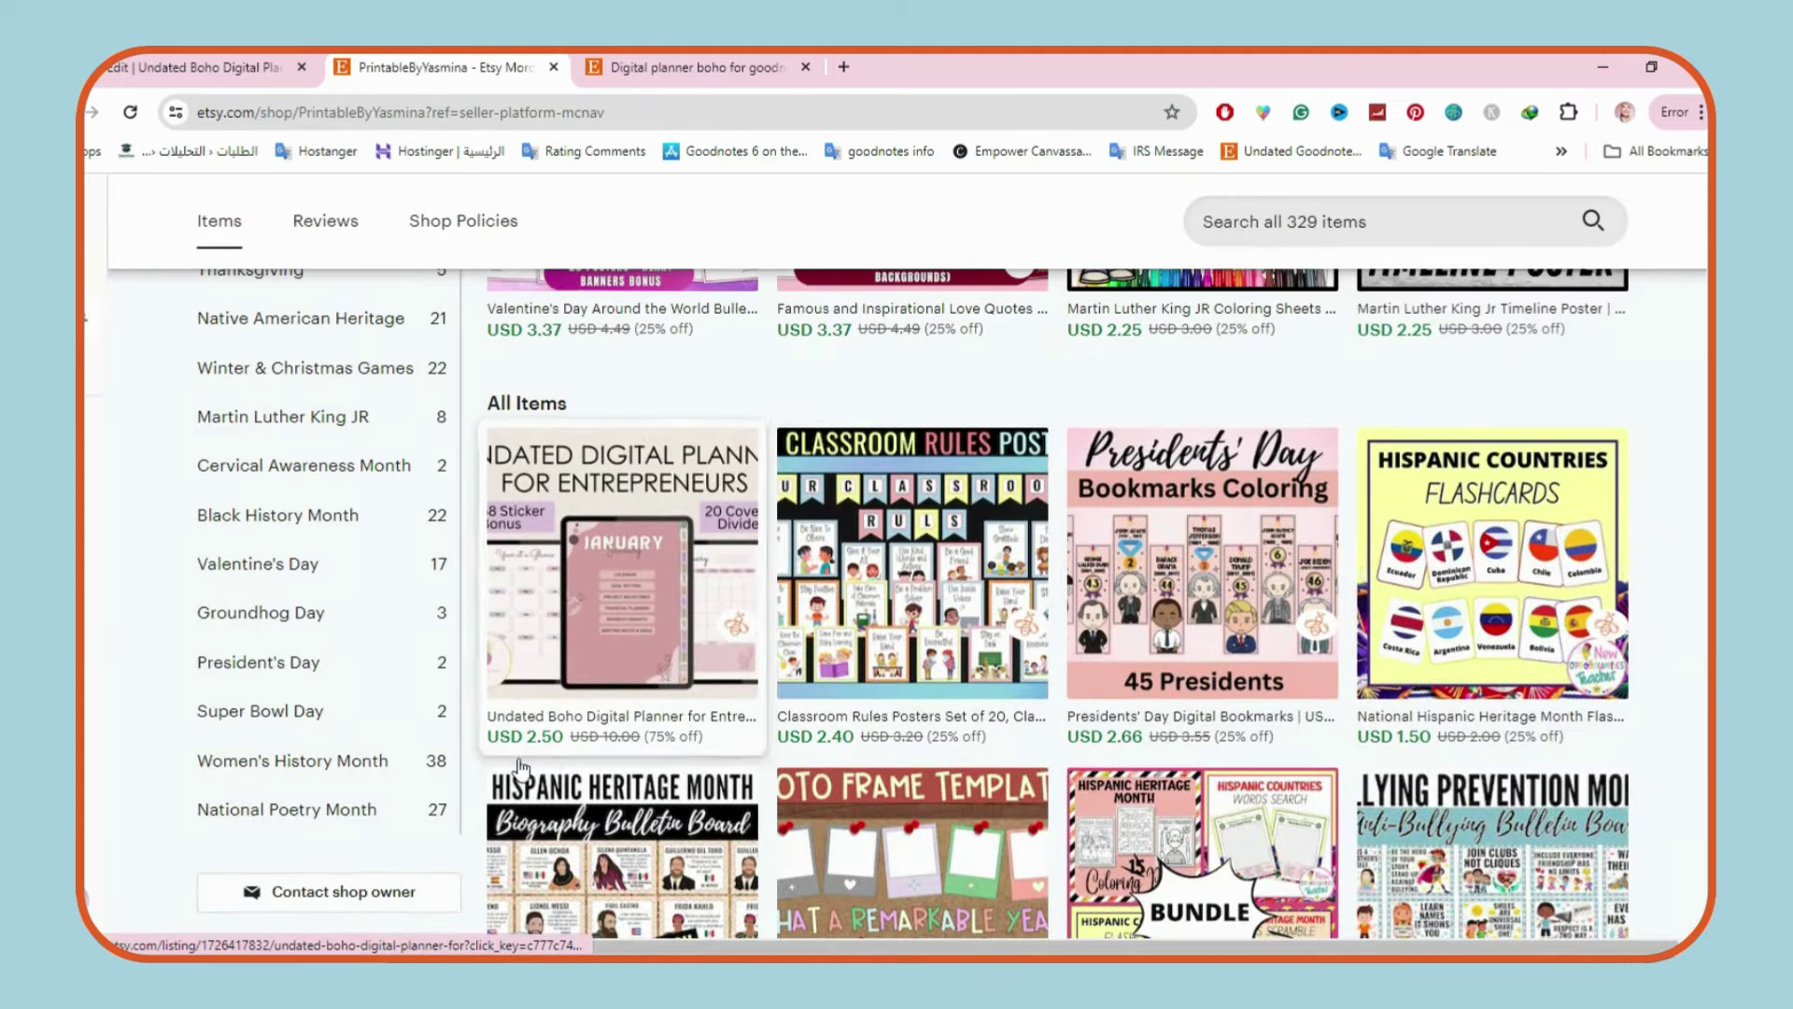
# Open the undated boho planner from the shop page to check its sale price against the other planner listing.
pyautogui.click(660, 625)
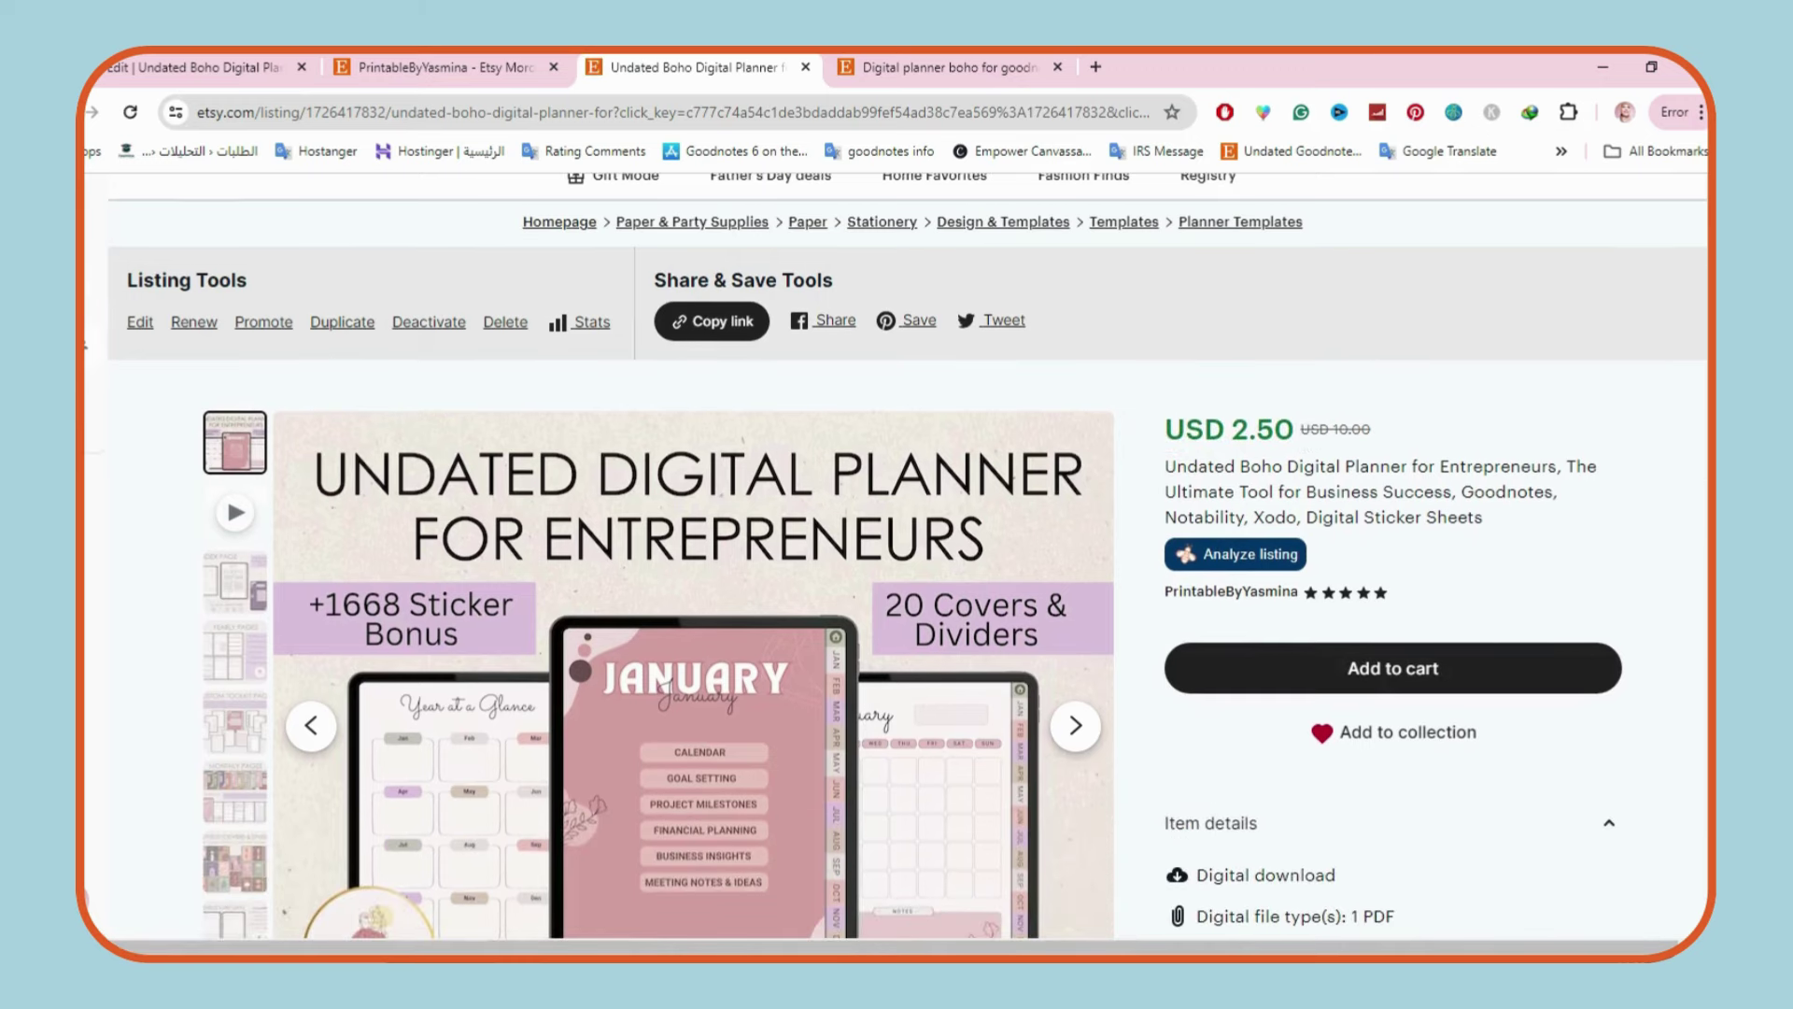
pyautogui.click(944, 60)
pyautogui.click(720, 60)
# Return to editing the undated boho planner listing, set its price to USD 7.59 and publish the change.
pyautogui.click(196, 67)
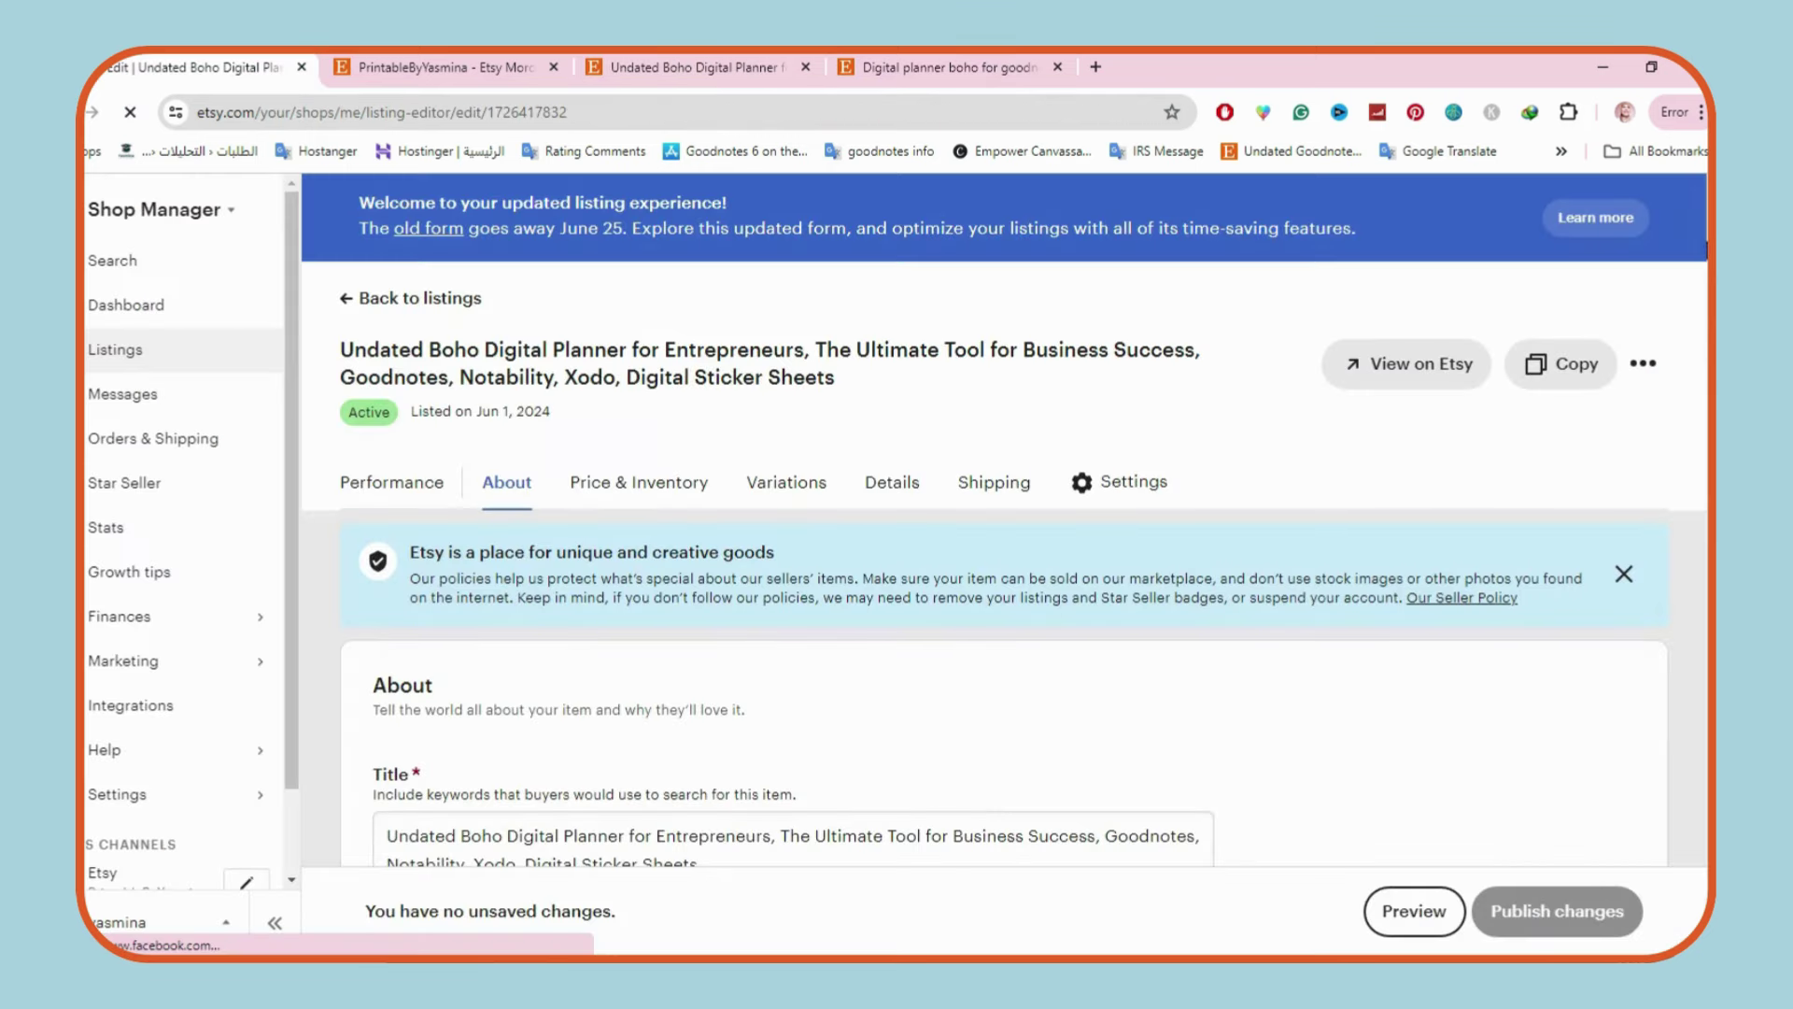
pyautogui.click(892, 482)
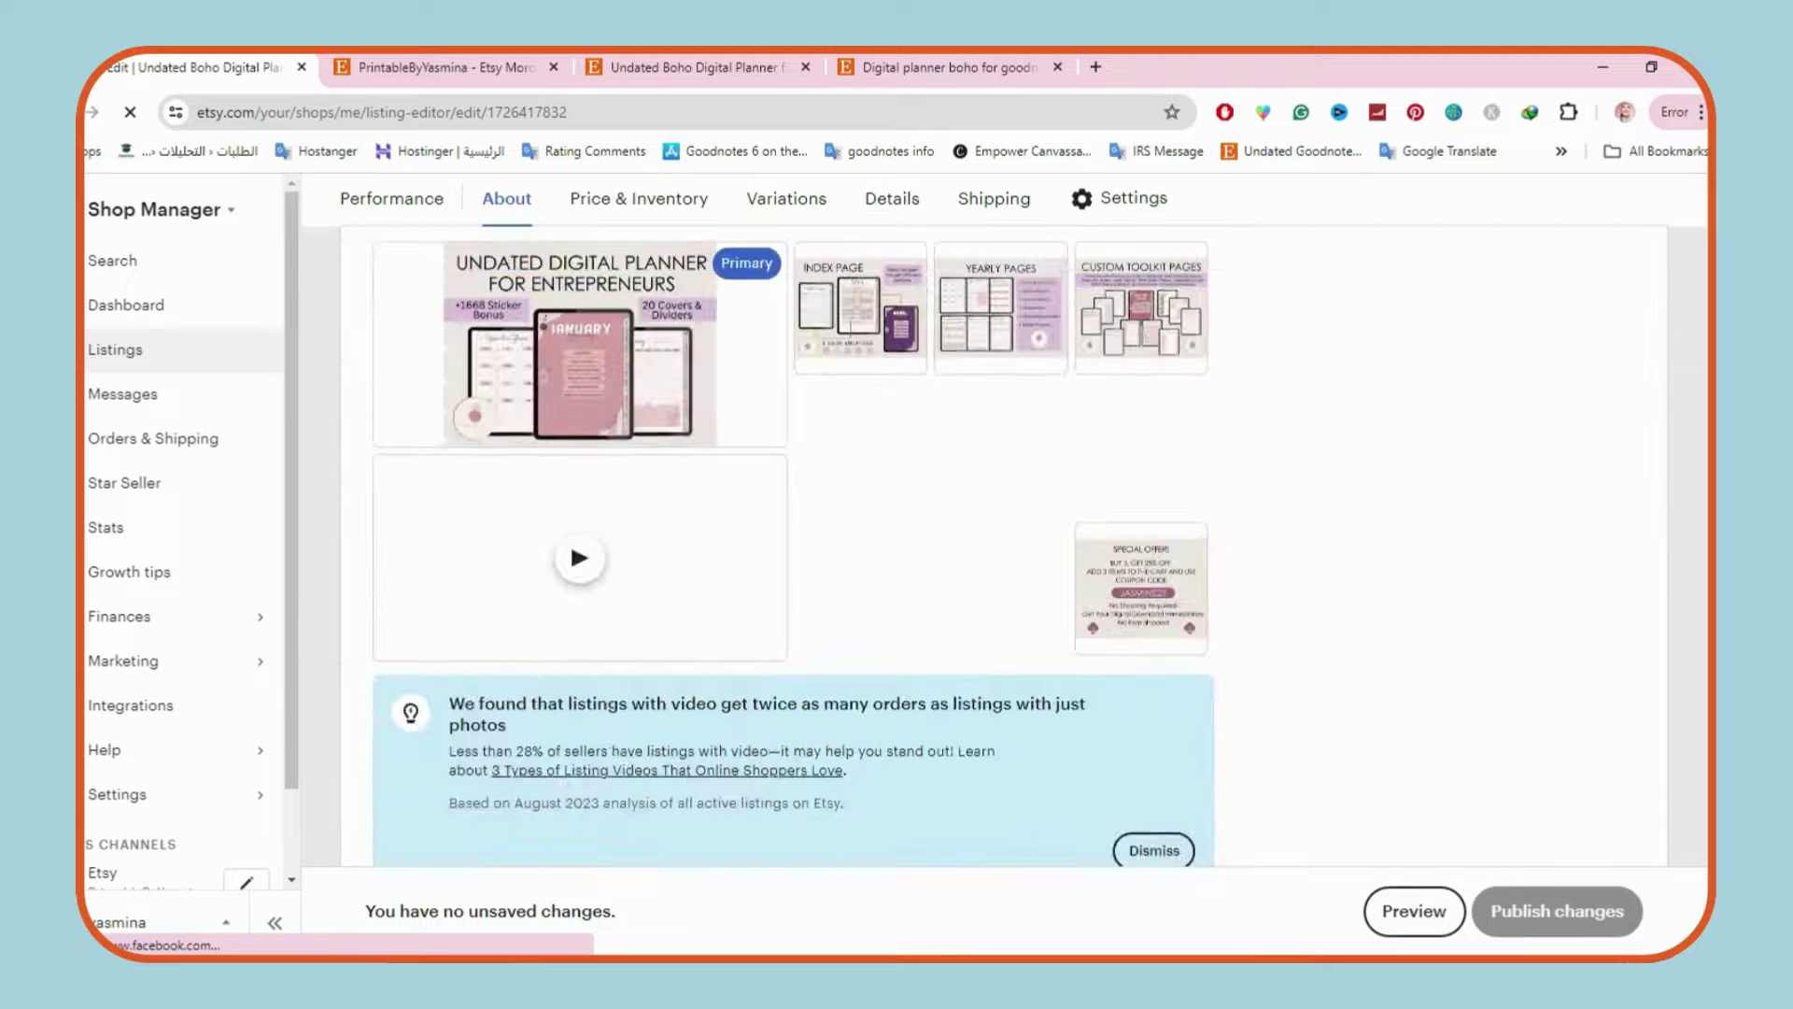
pyautogui.click(688, 284)
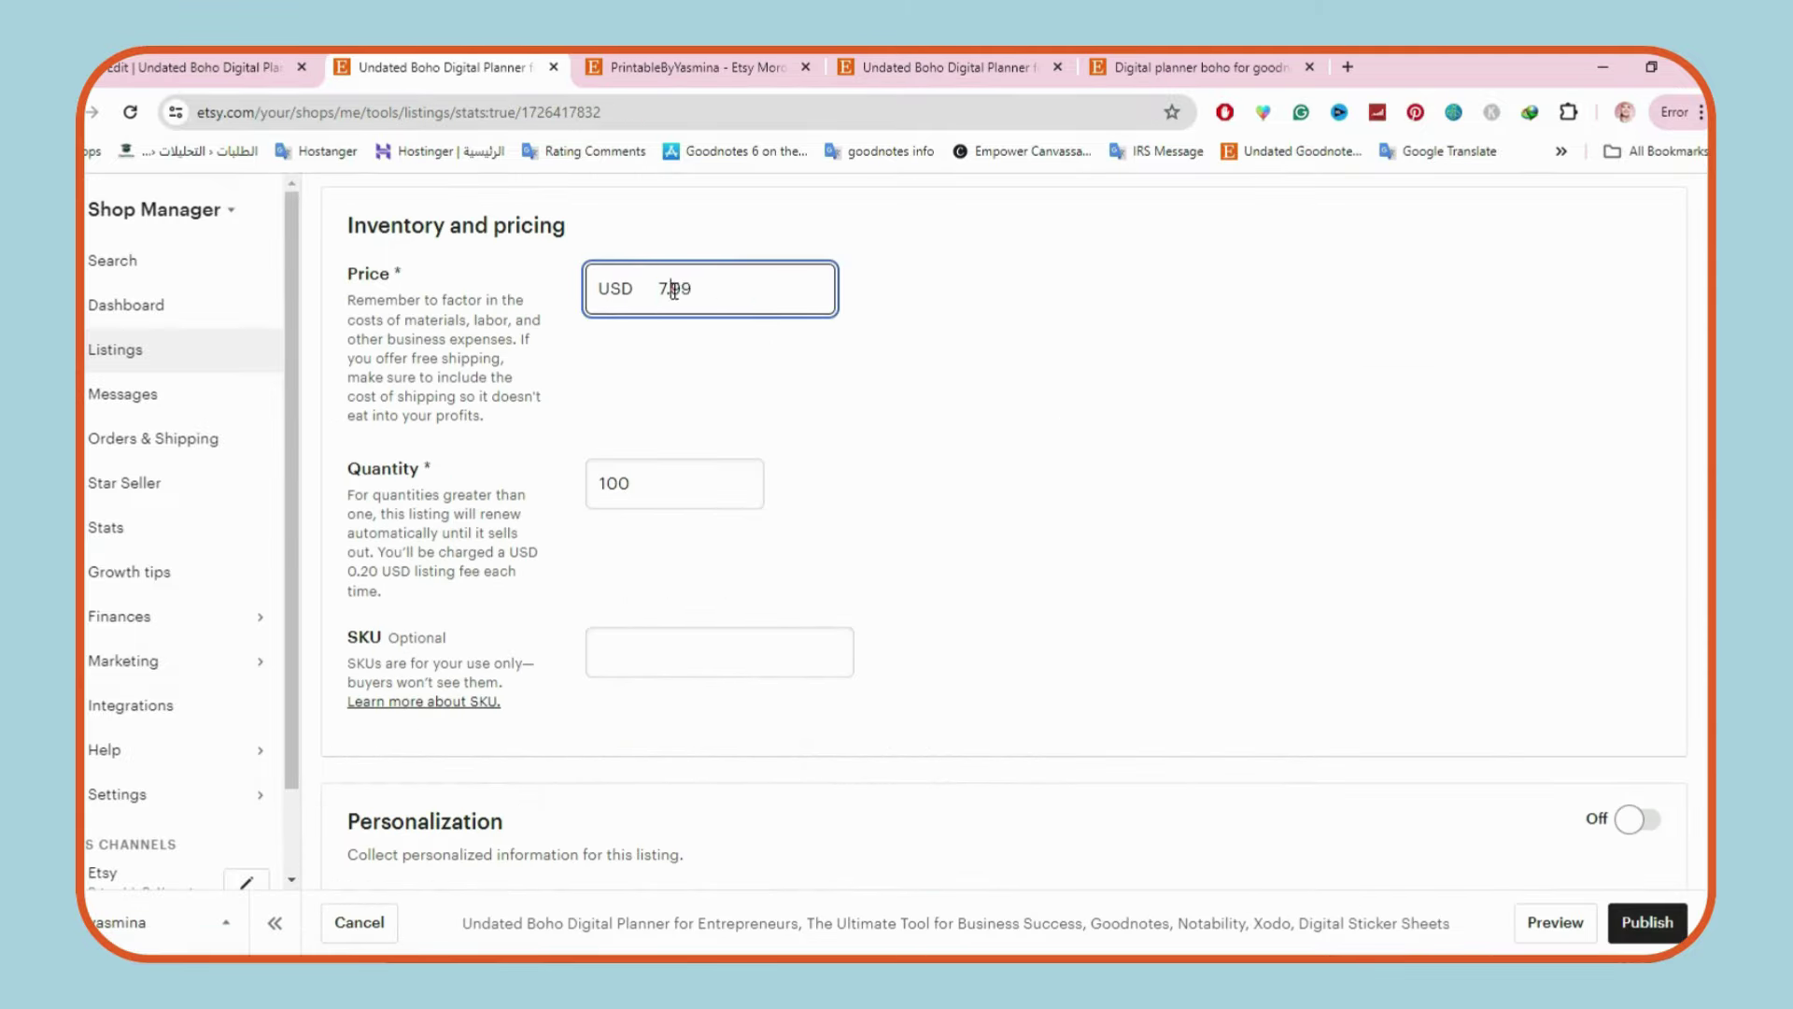
pyautogui.click(1653, 925)
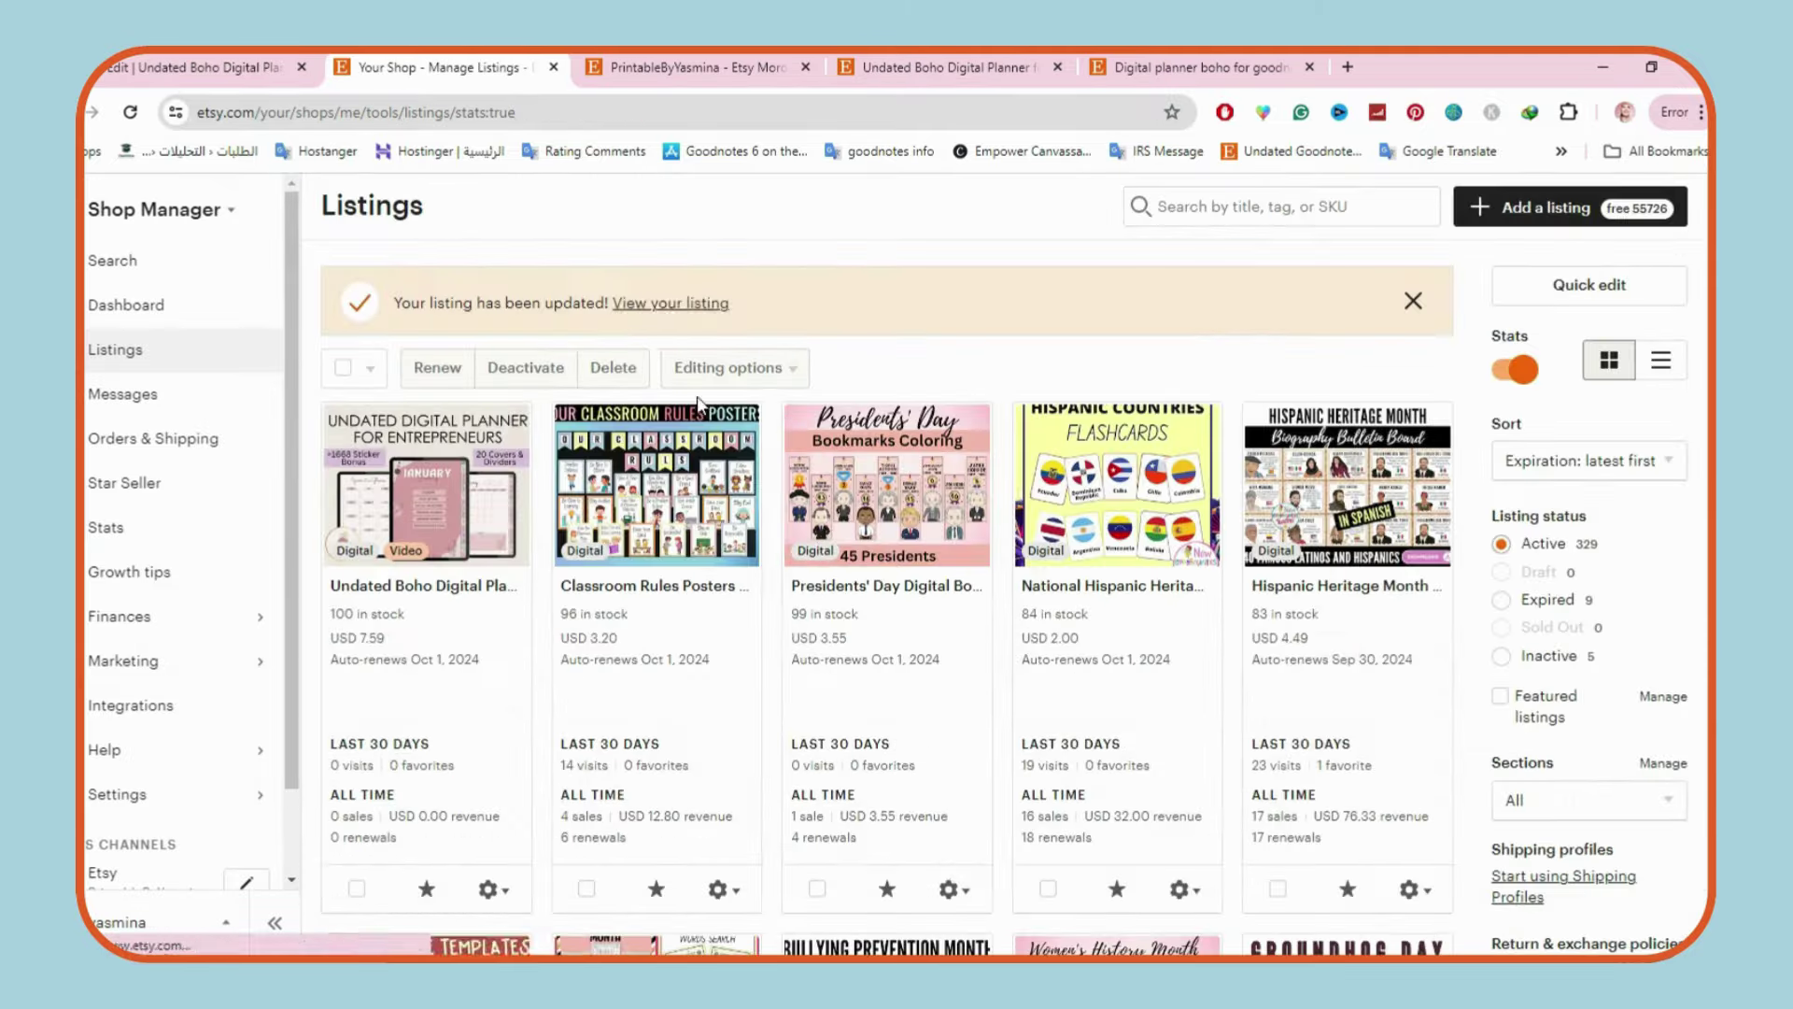
# View the updated planner listing on its public page and check its discounted price.
pyautogui.click(652, 297)
pyautogui.scroll(-2, 657, 317)
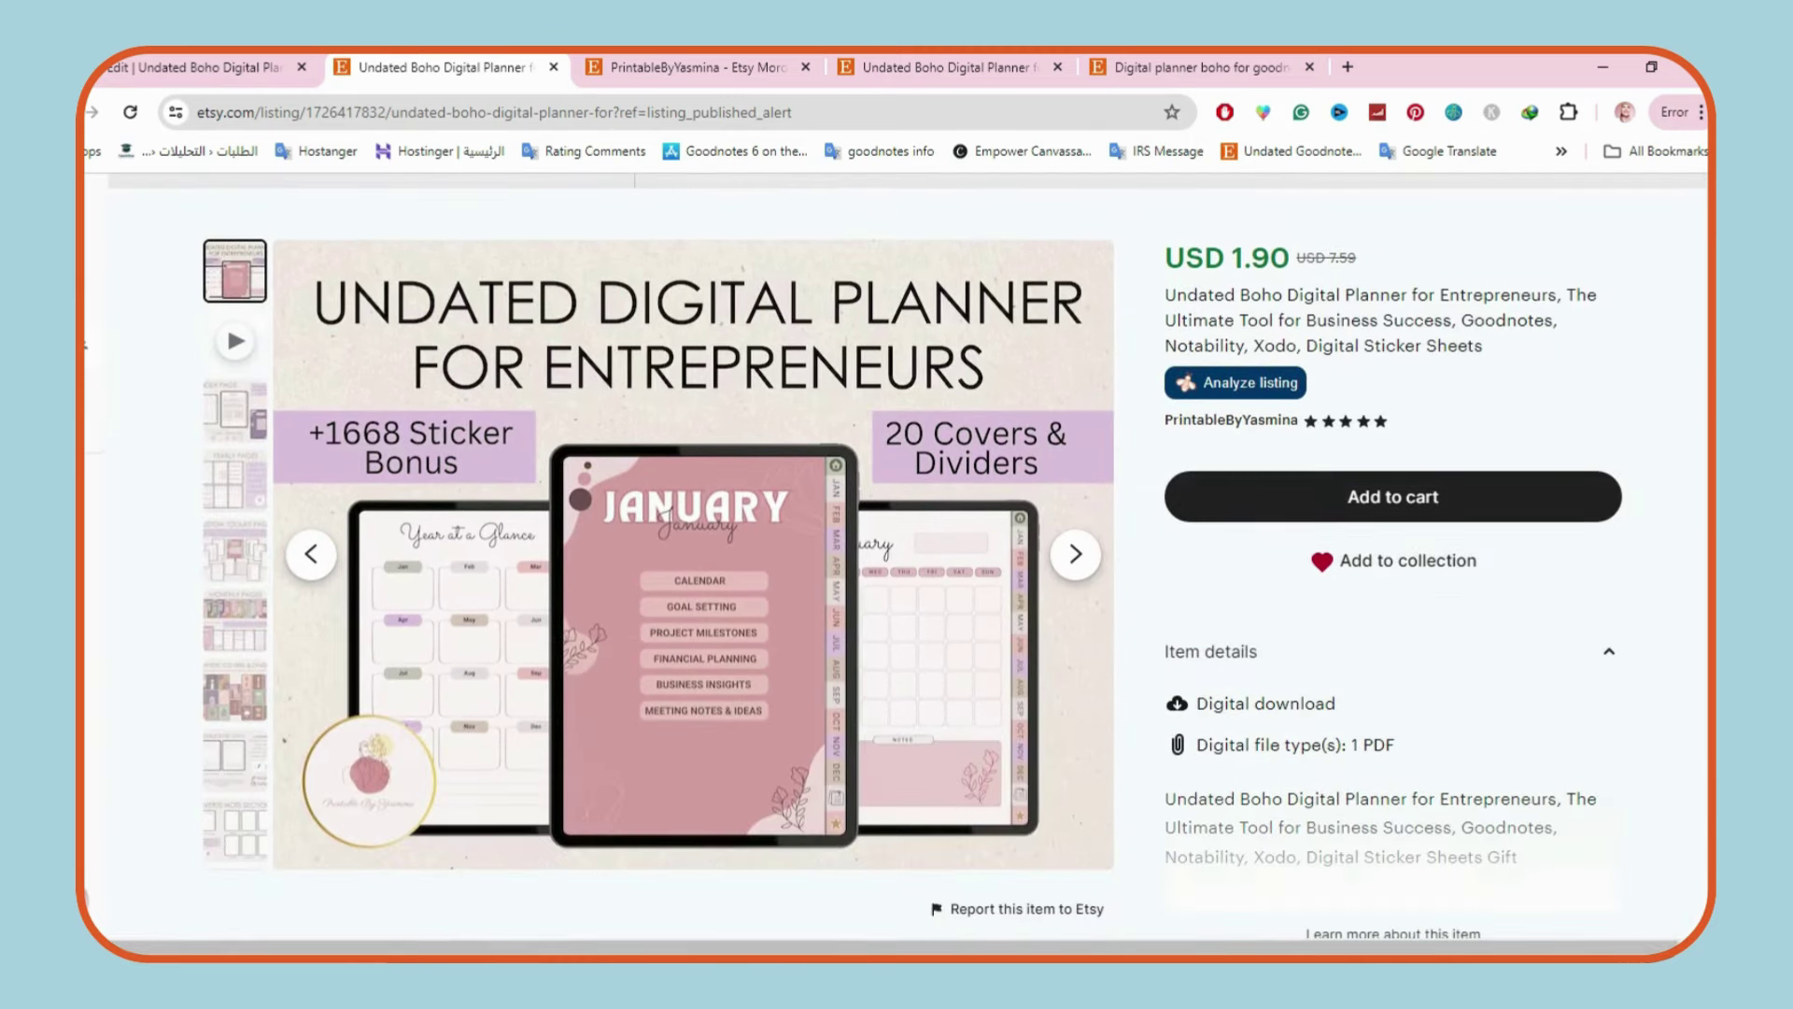
pyautogui.doubleClick(1270, 376)
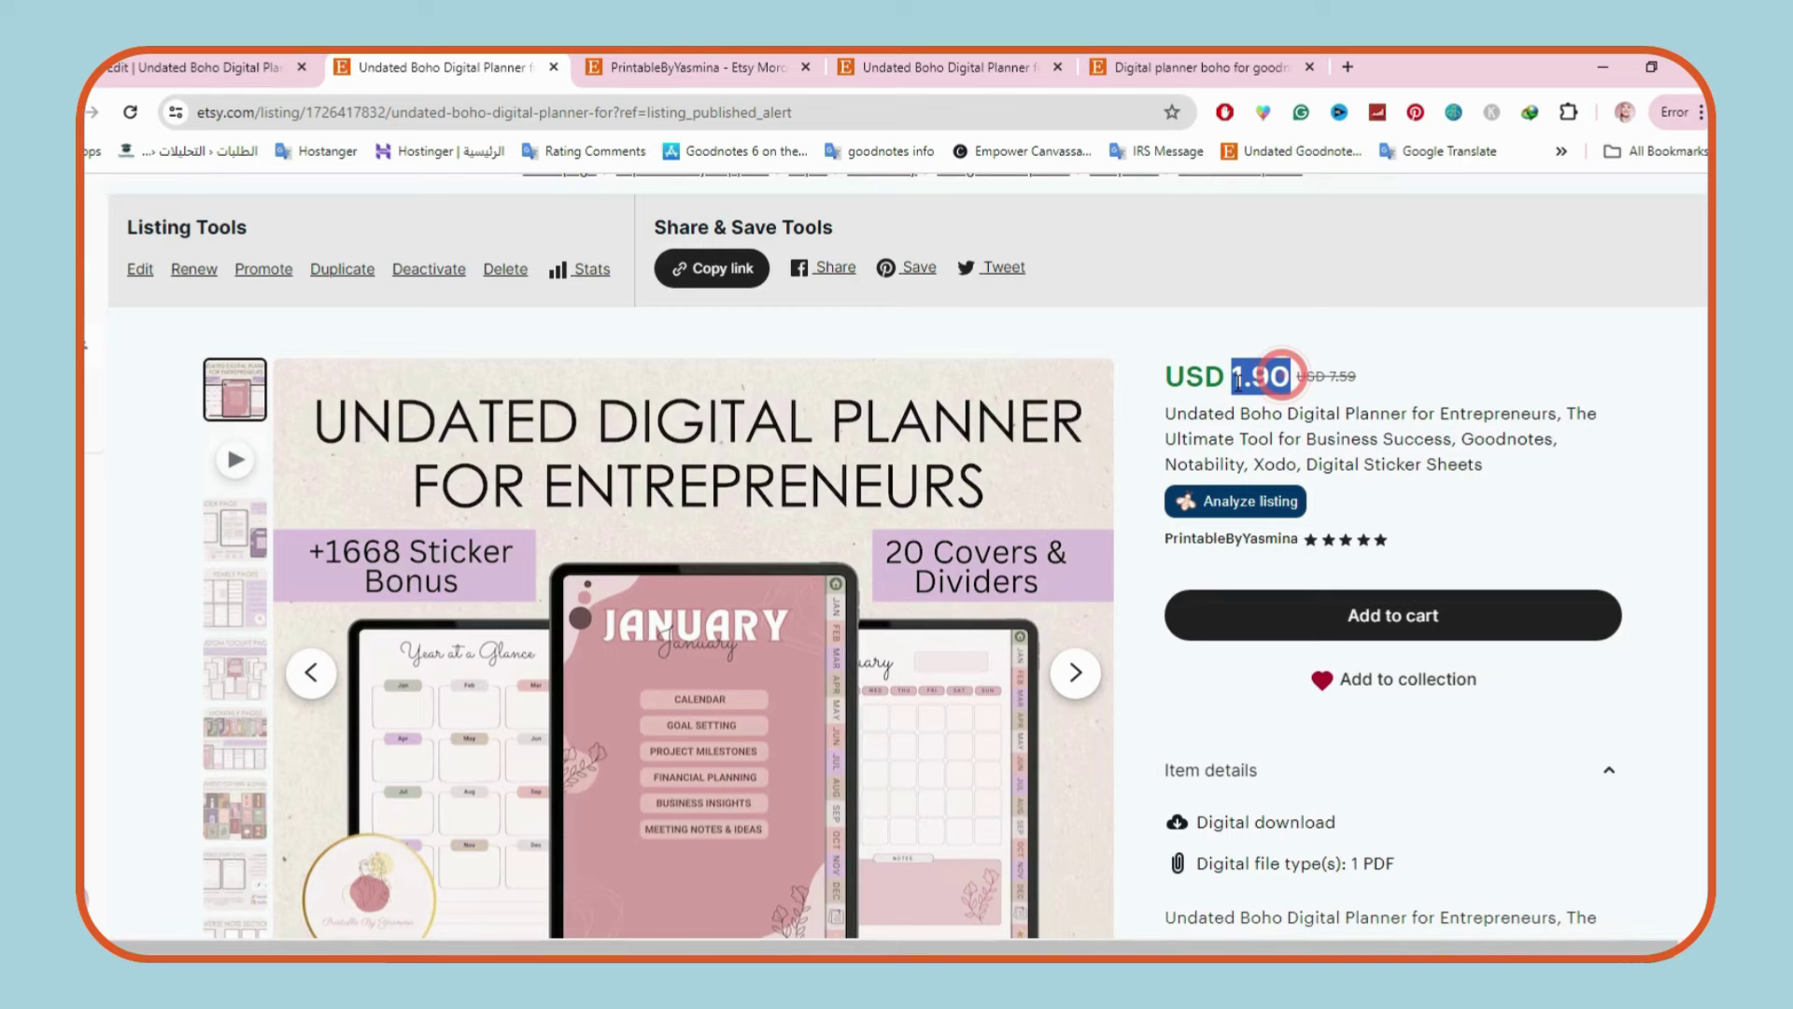
pyautogui.scroll(-1, 1239, 381)
pyautogui.click(1606, 323)
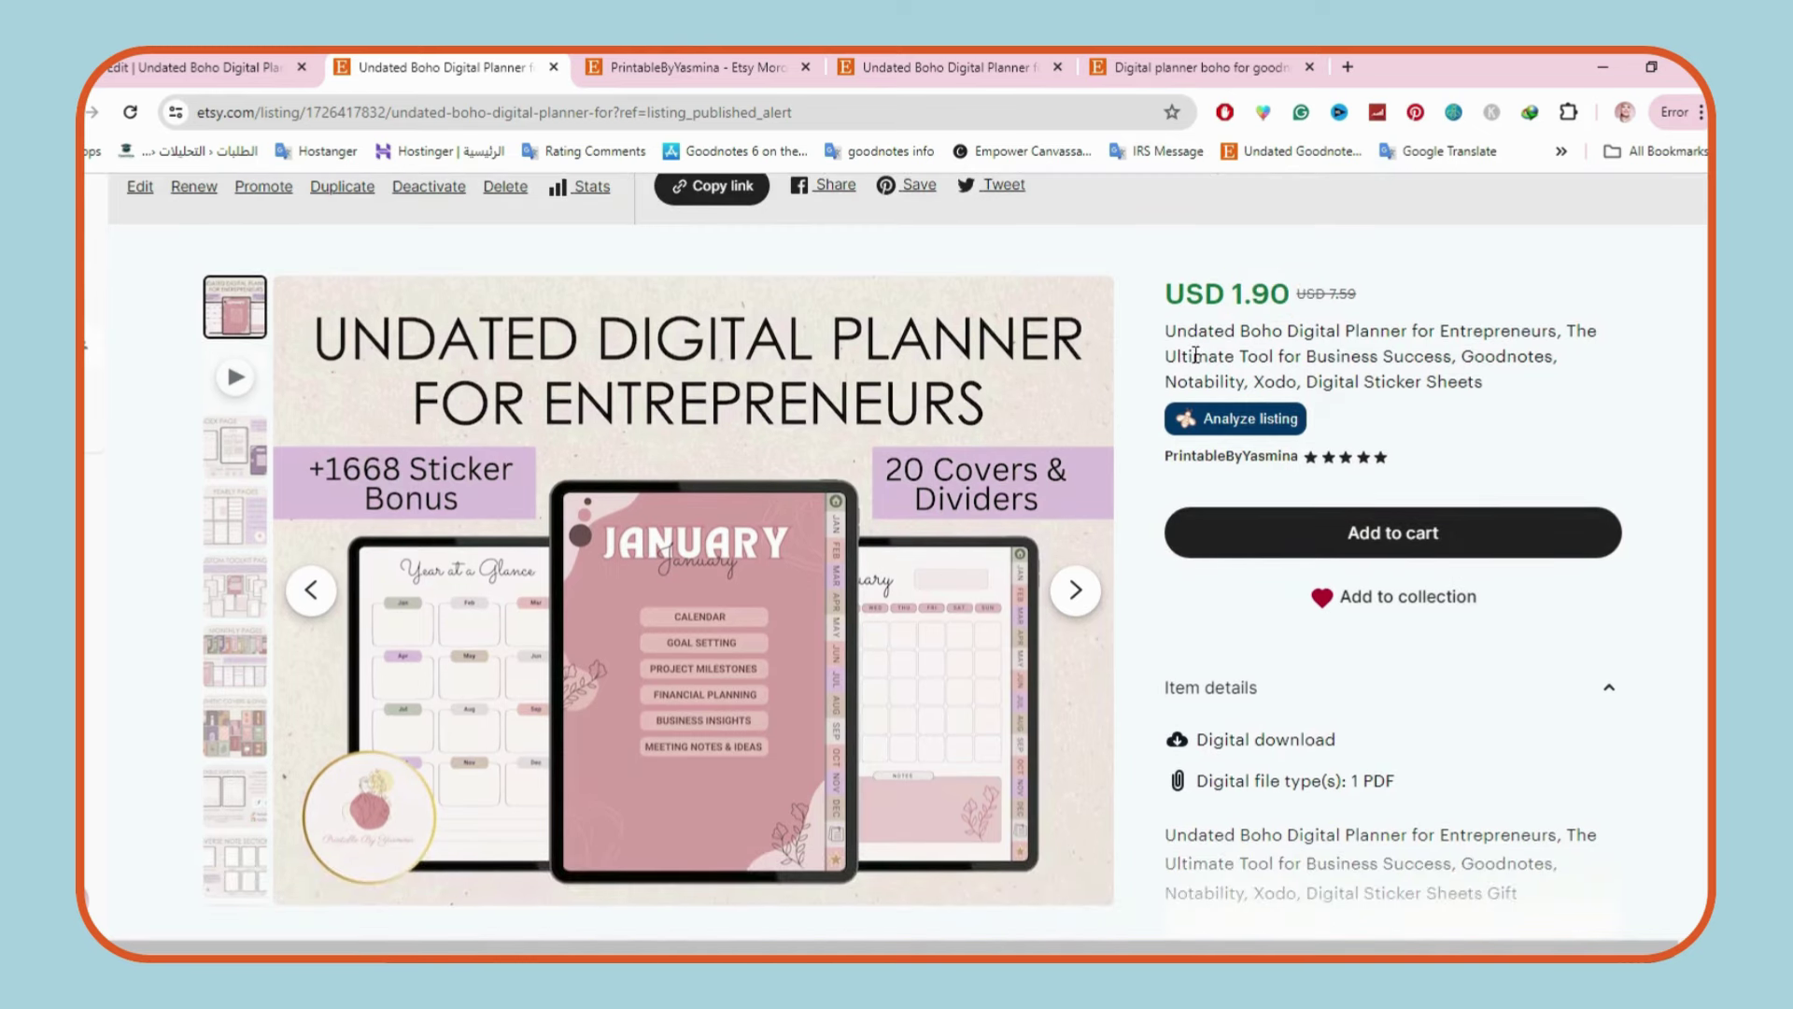
# Copy "Undated Boho Digital Planner for Entrepreneurs" from the listing title, search Etsy for it and compare the planner with competing results.
pyautogui.moveTo(1165, 330); pyautogui.dragTo(1558, 331)
pyautogui.hotkey('ctrl', 'c')
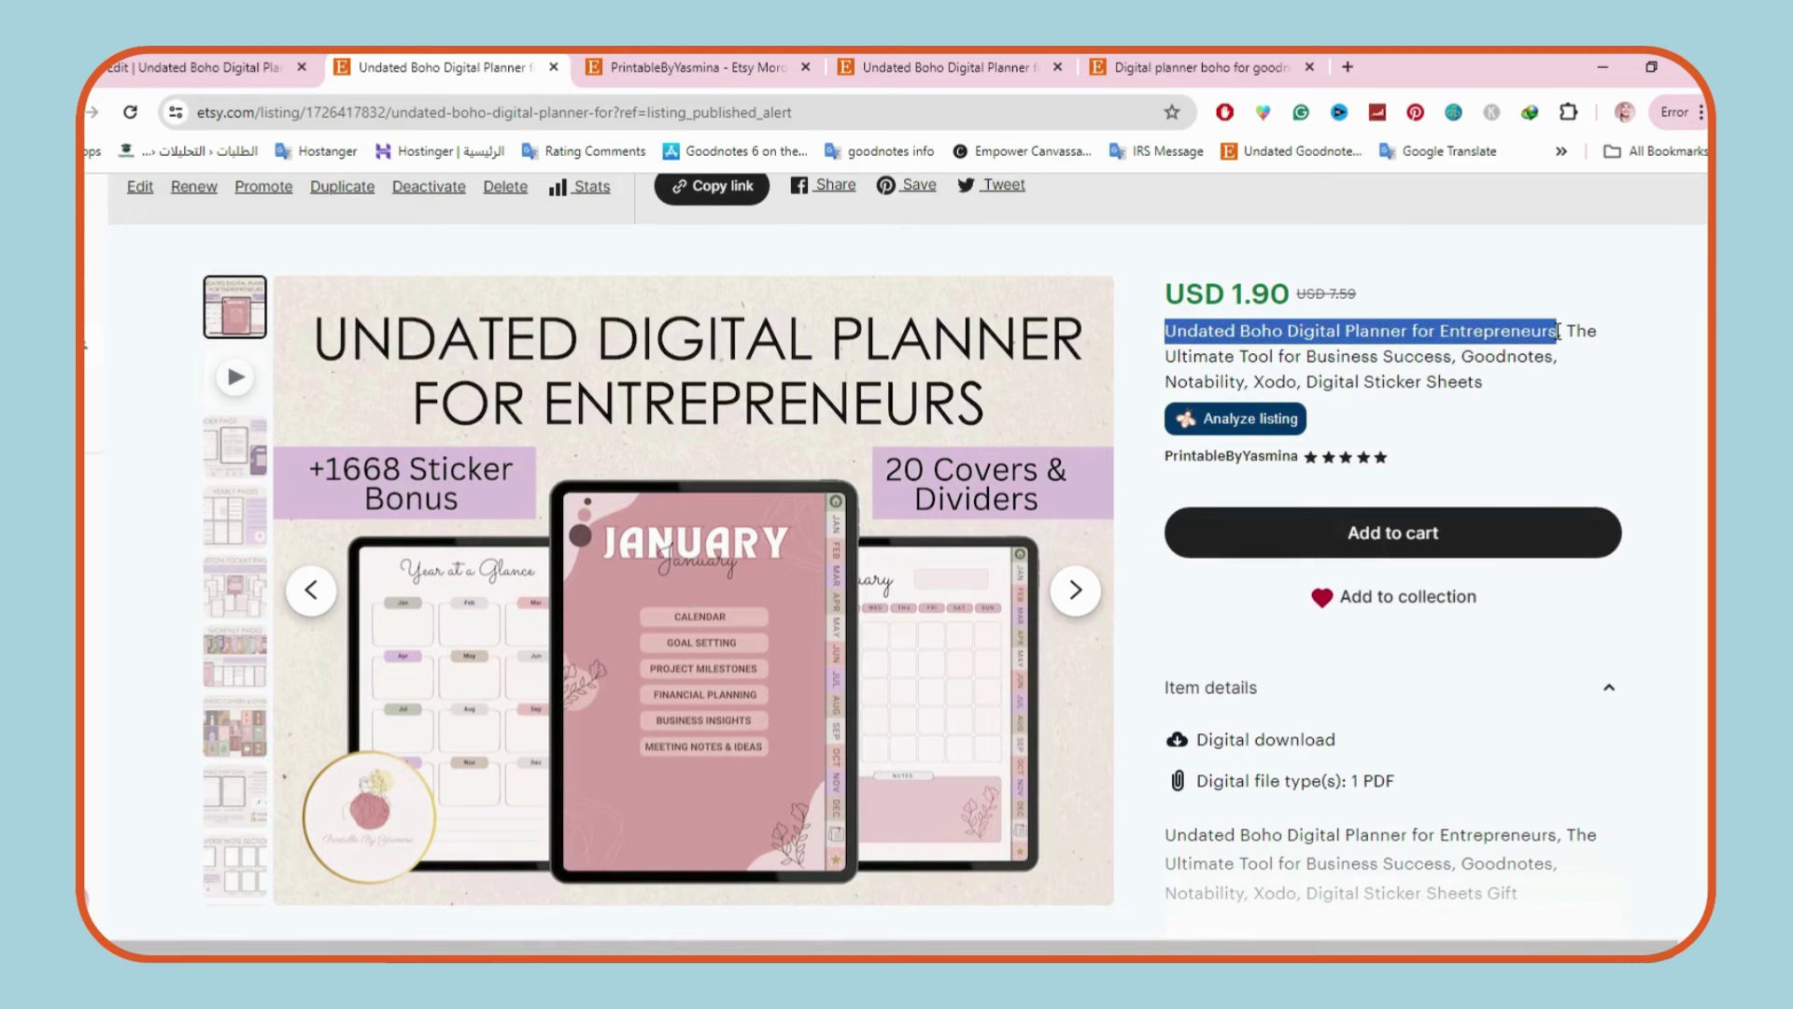
pyautogui.scroll(3, 1558, 330)
pyautogui.click(622, 213)
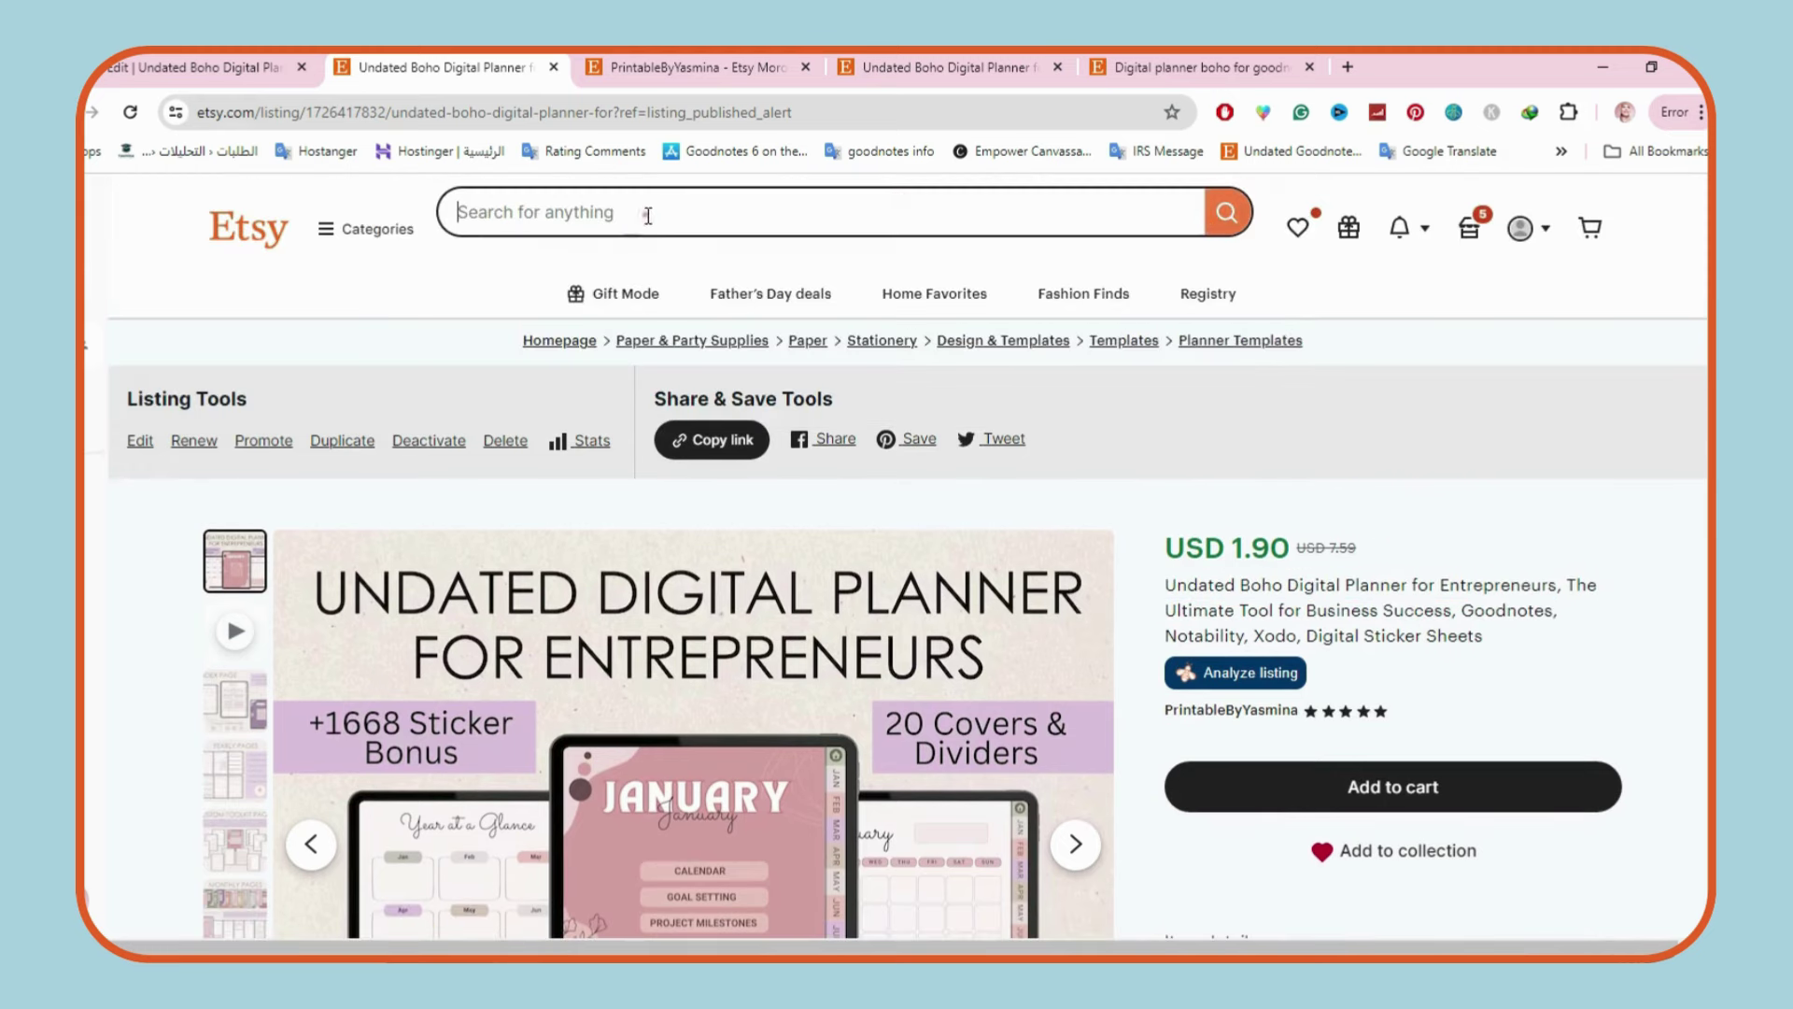
pyautogui.hotkey('ctrl', 'v')
pyautogui.press('Return')
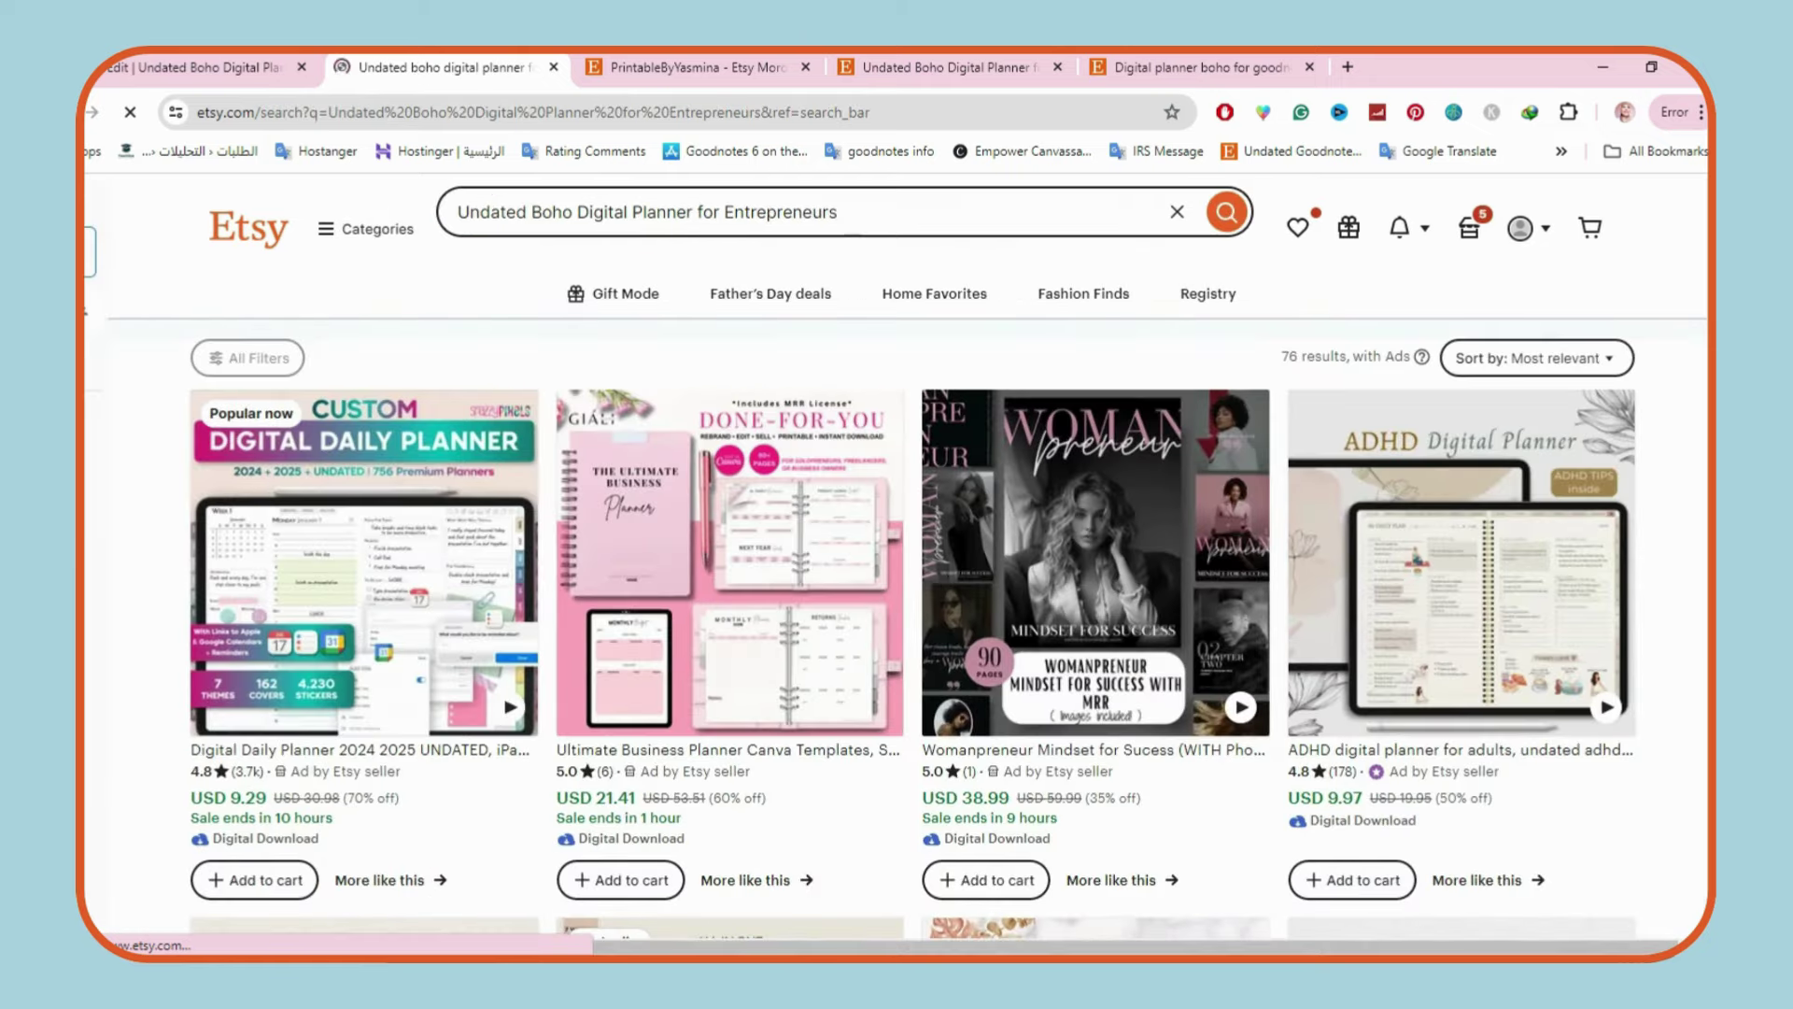
pyautogui.scroll(-7, 906, 561)
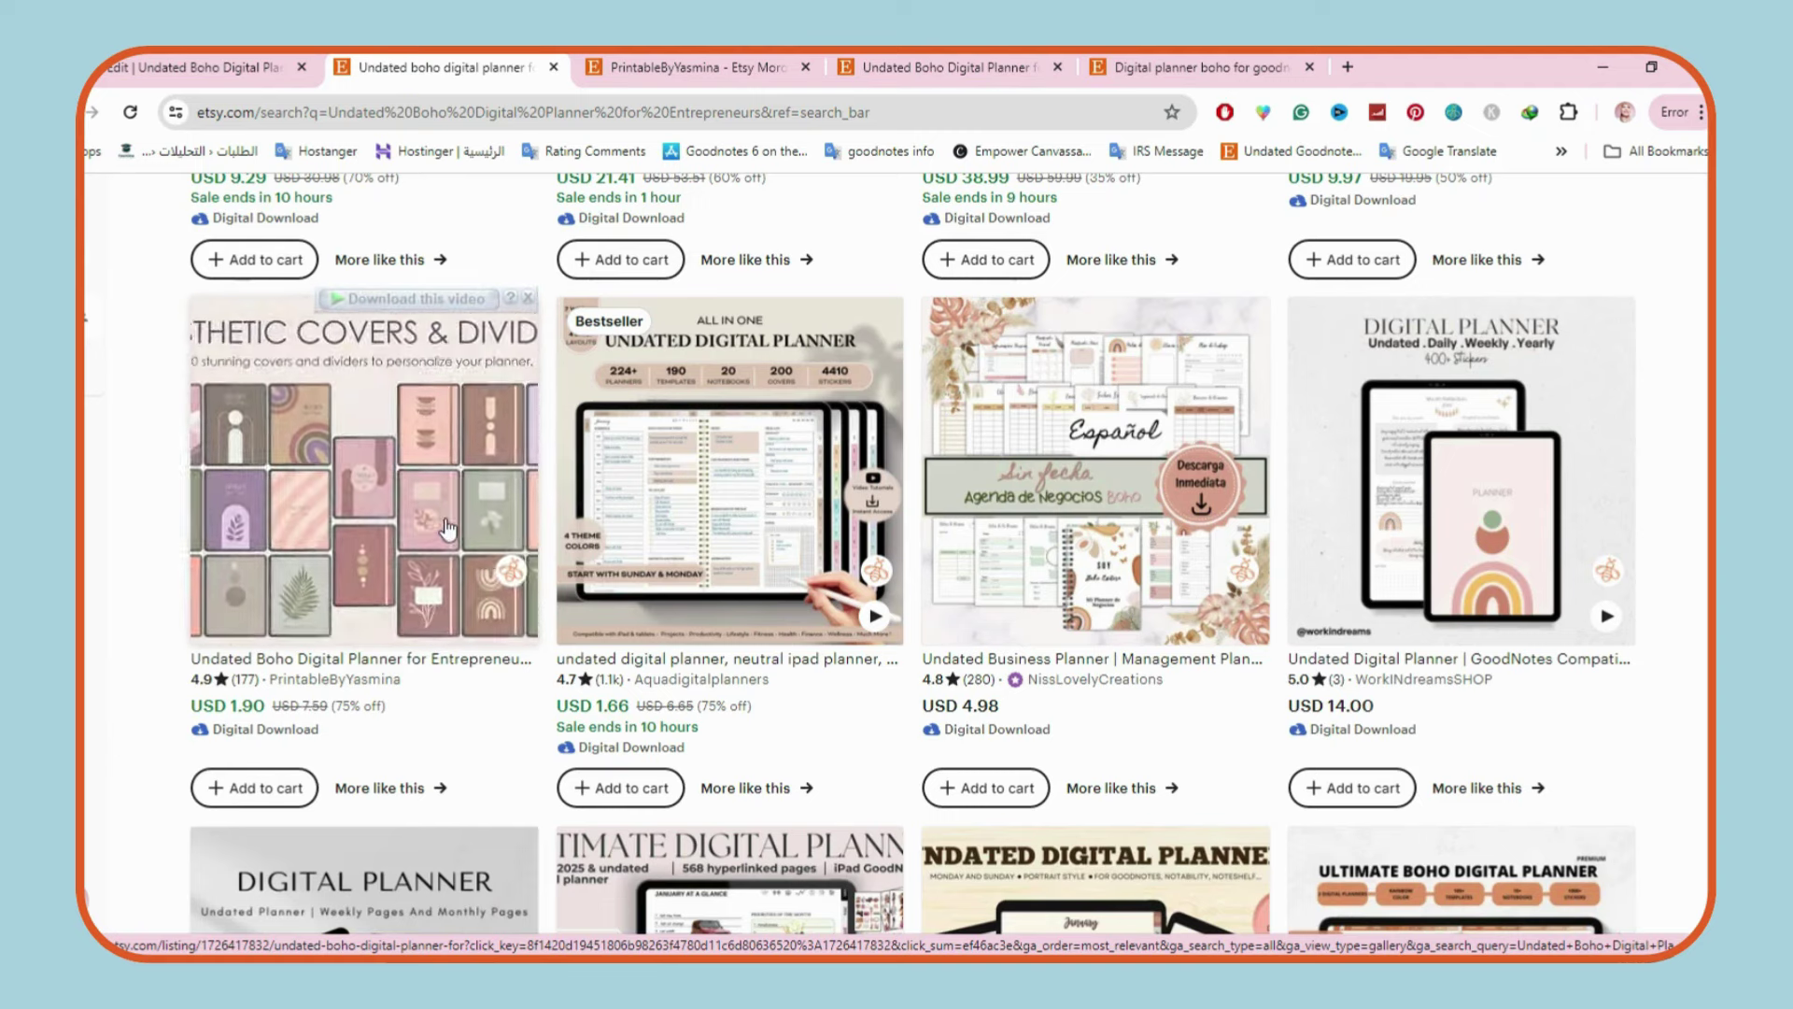
pyautogui.moveTo(718, 524)
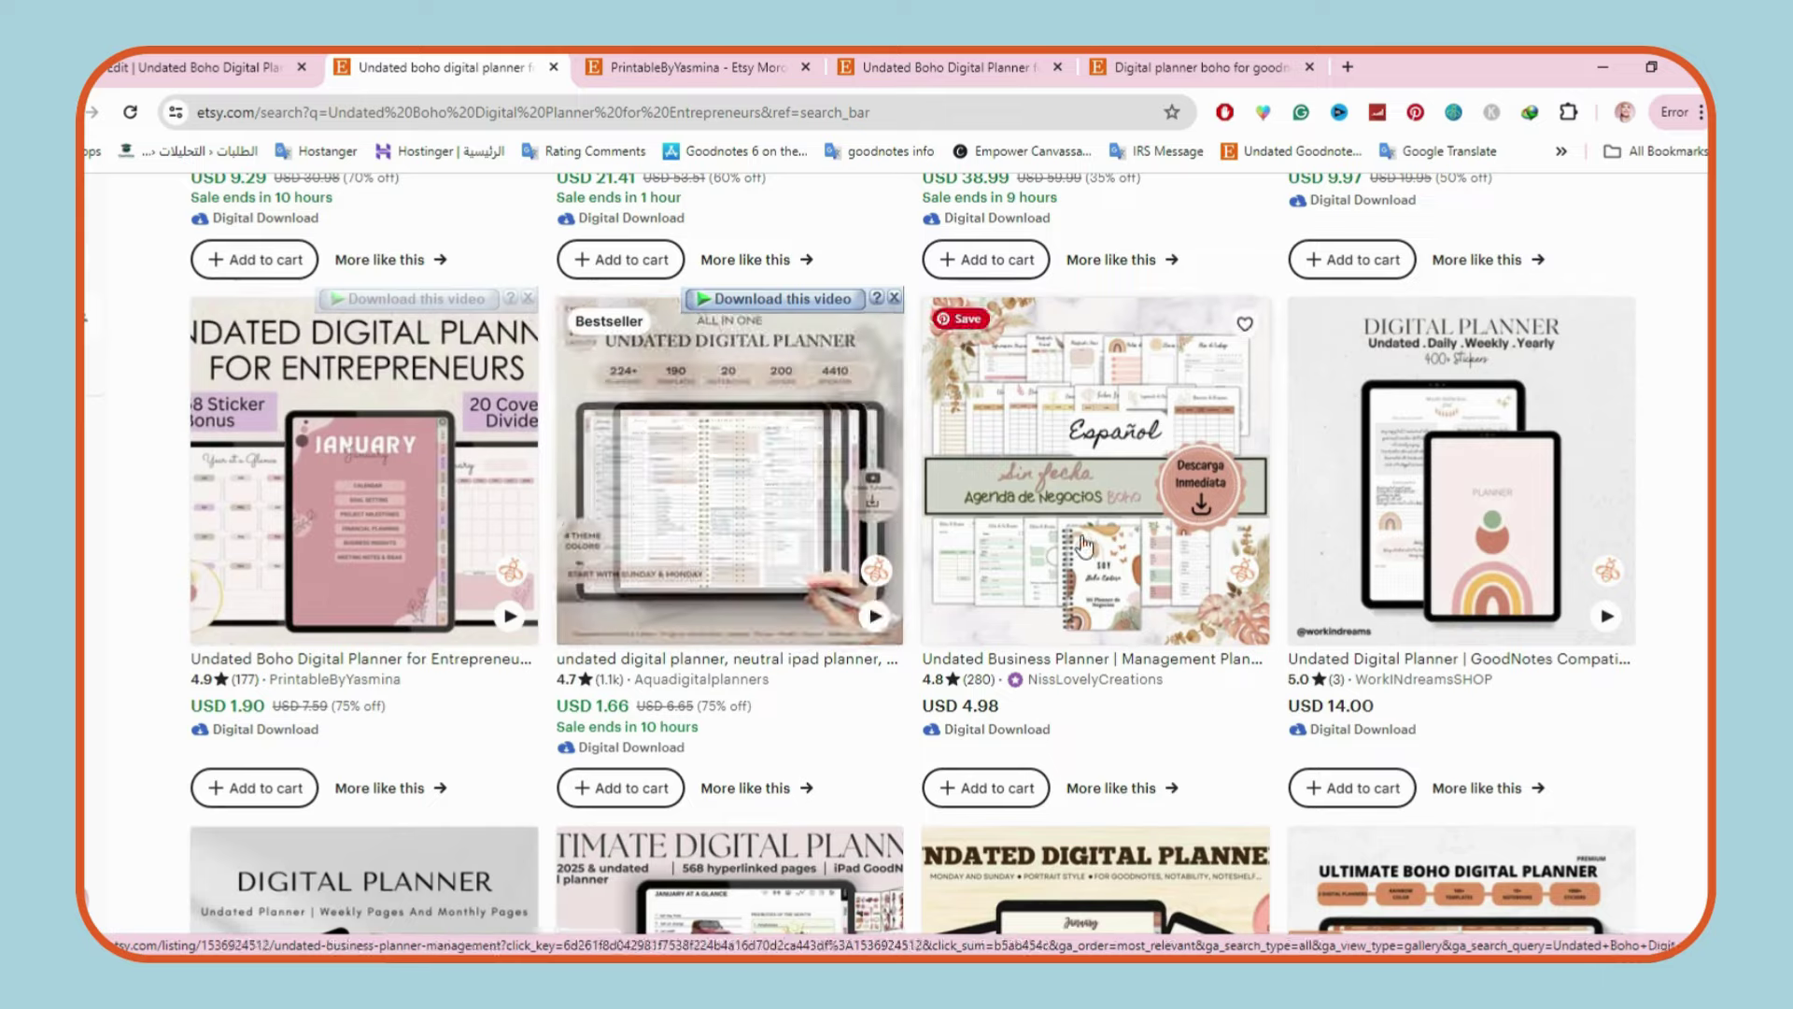